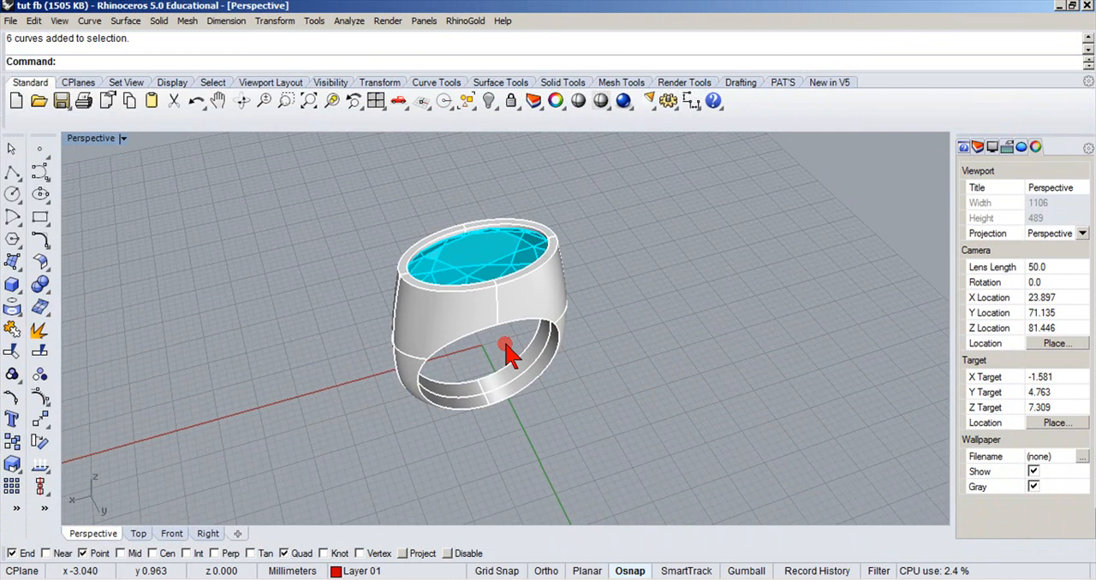
Set the perspective view to Rendered display and examine the finished gemstone ring from several angles.
right_drag(505, 351, 594, 509)
scroll(469, 319, up, 2)
scroll(469, 318, down, 1)
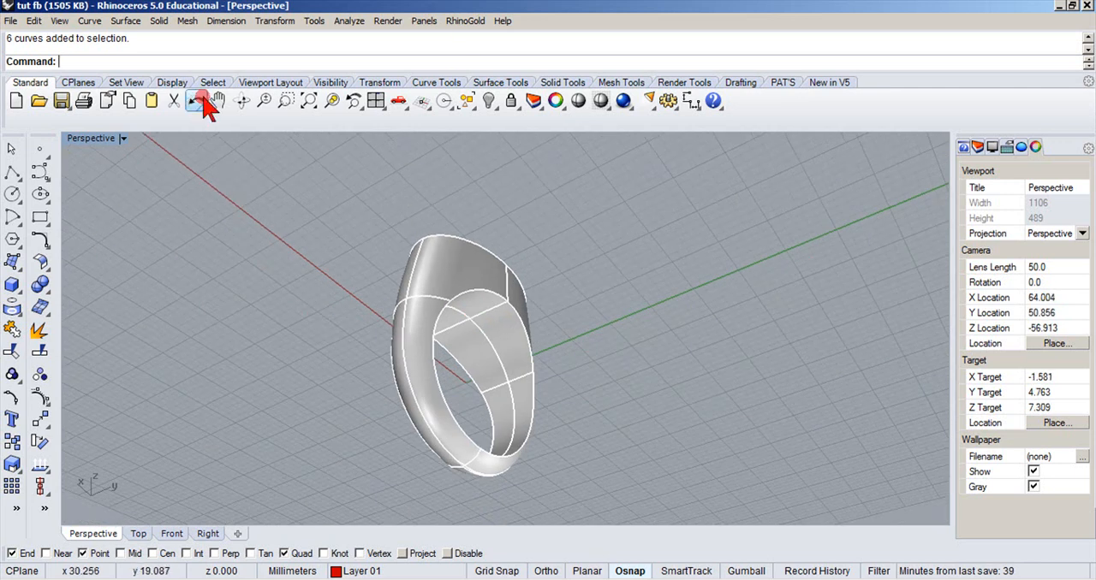
click(121, 138)
click(87, 200)
right_drag(199, 240, 152, 407)
double_click(90, 140)
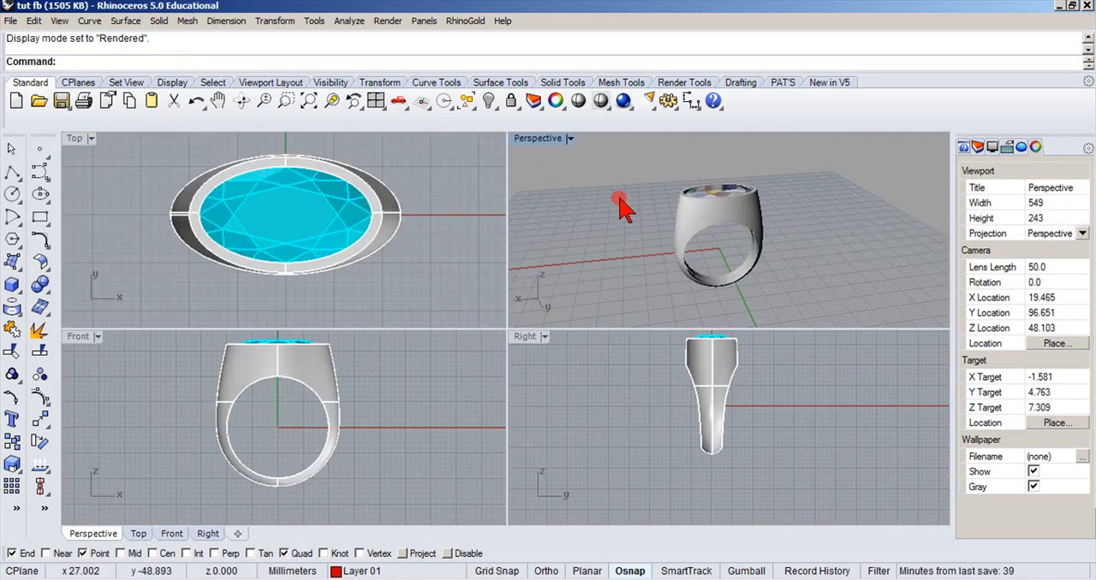
double_click(541, 139)
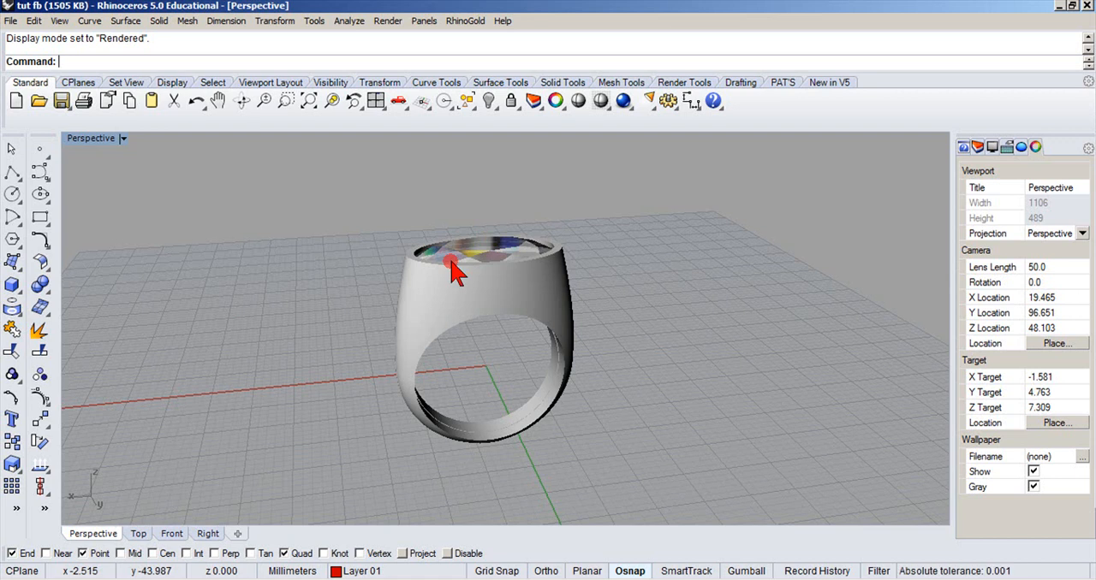
right_drag(384, 269, 456, 268)
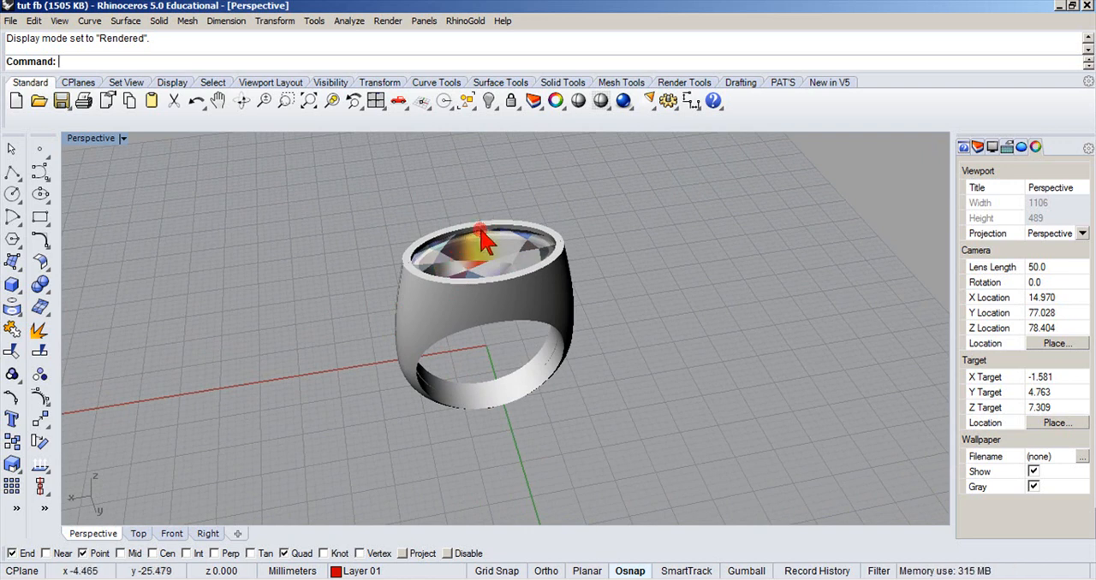
Make Layer 05 the current layer and set the perspective view to Shaded display.
right_click(341, 572)
click(340, 572)
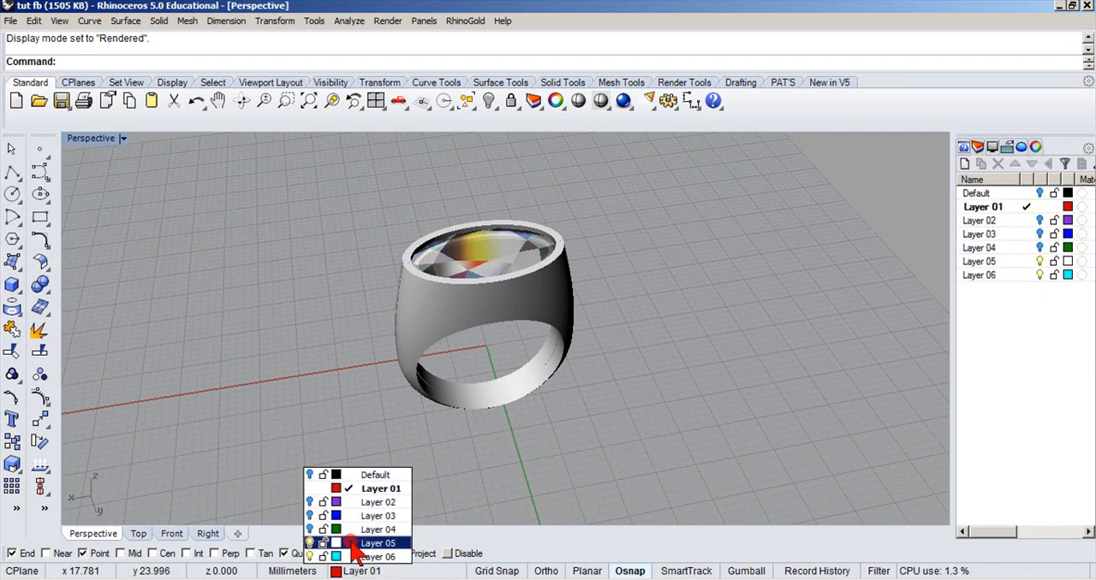
click(355, 544)
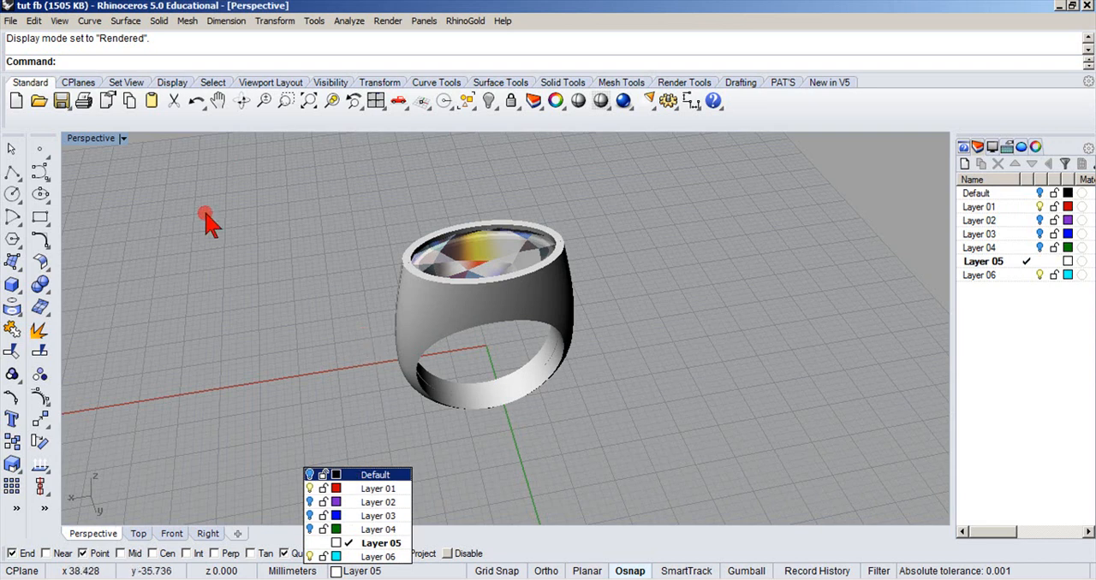
click(125, 140)
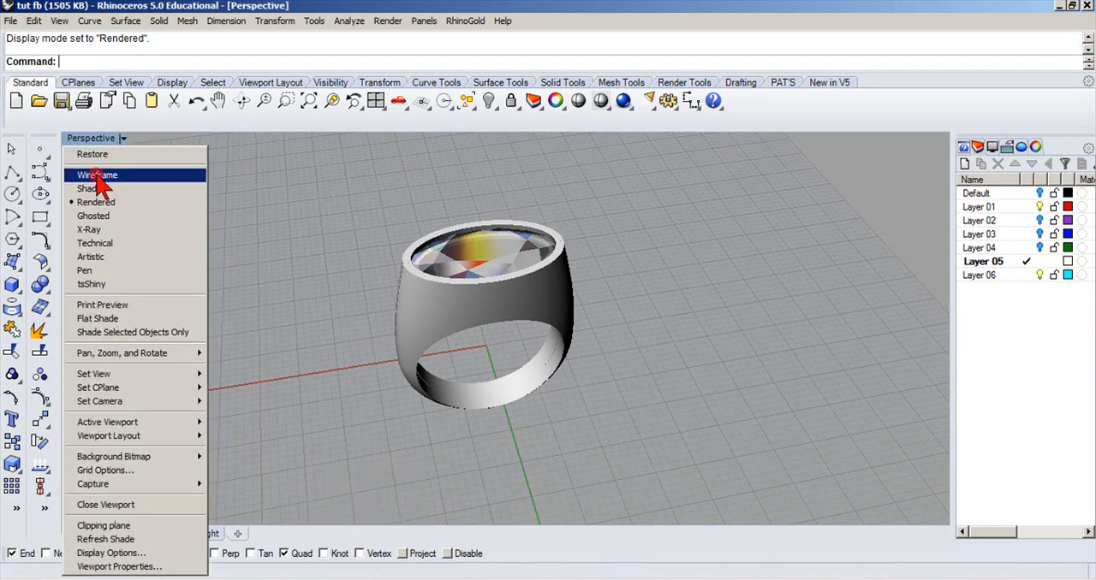
click(91, 188)
Delete the two front pieces of the ring body to expose its interior cross-section.
right_drag(298, 320, 310, 302)
click(442, 314)
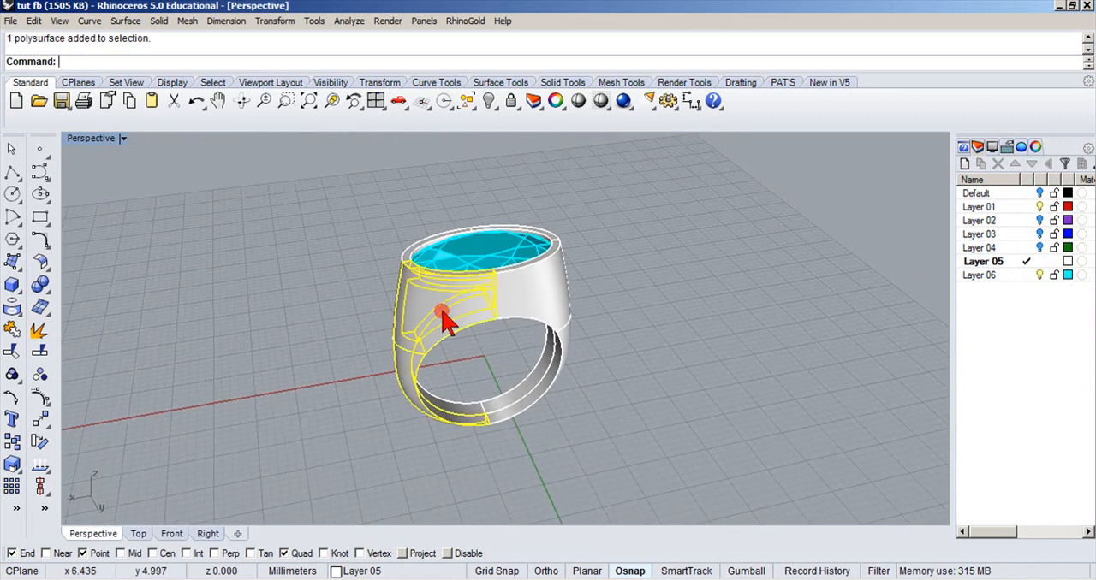
key(Delete)
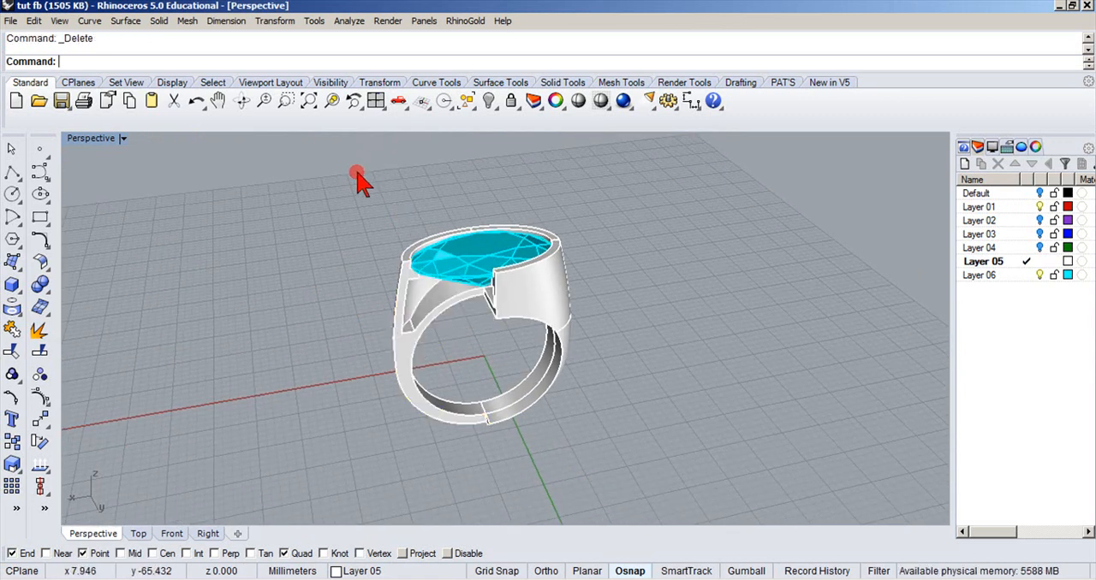
click(518, 295)
key(Delete)
right_drag(518, 296, 416, 350)
scroll(506, 306, up, 4)
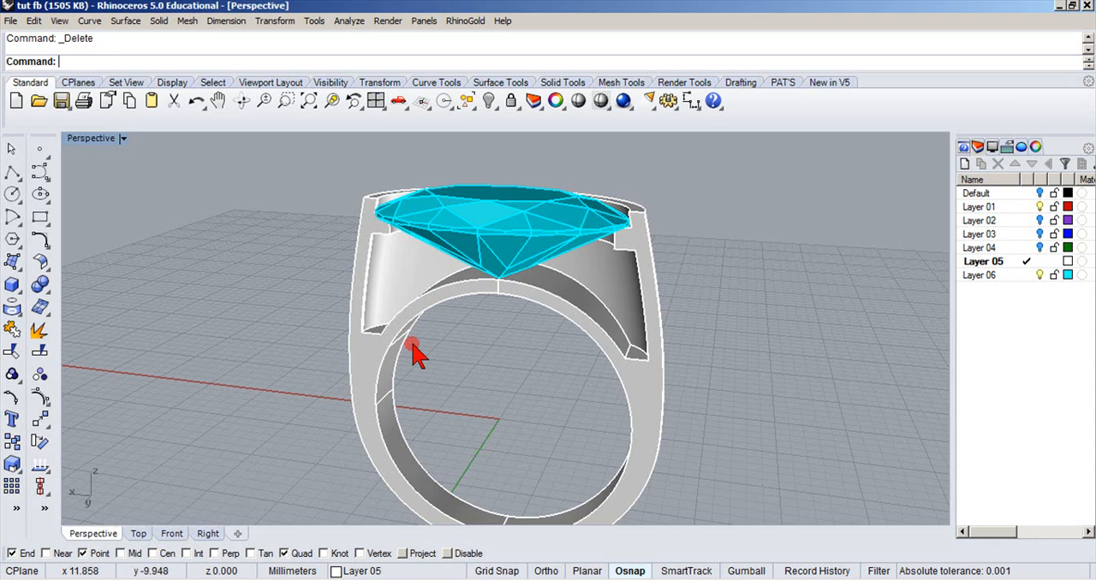
Hide the gemstone on Layer 01 and examine the stone seat and hollow inside the cut-open ring.
click(338, 572)
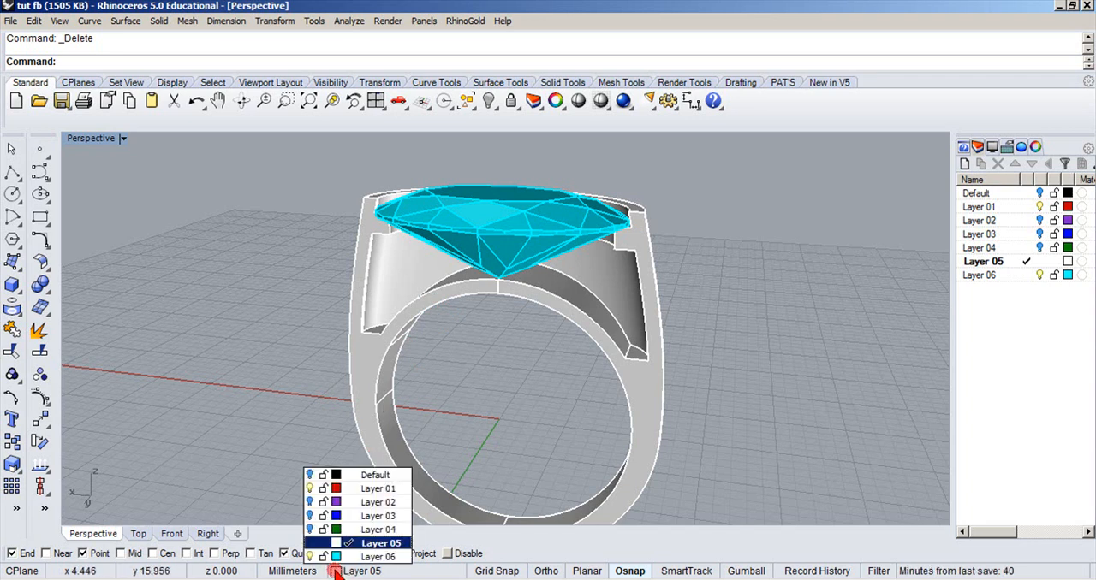
click(310, 488)
right_drag(310, 372, 335, 435)
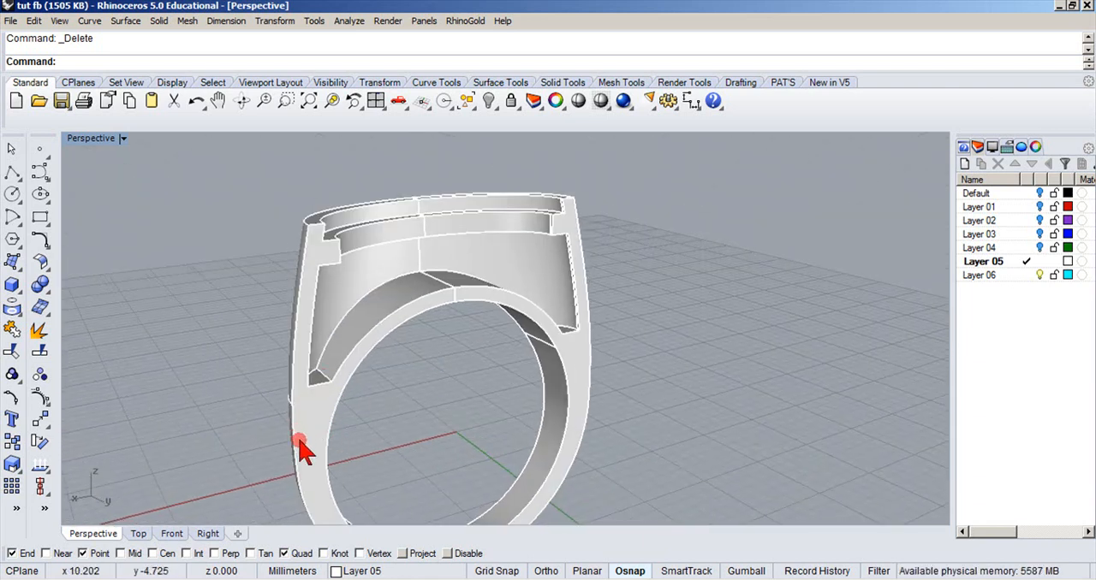
right_drag(406, 399, 375, 373)
scroll(341, 419, down, 3)
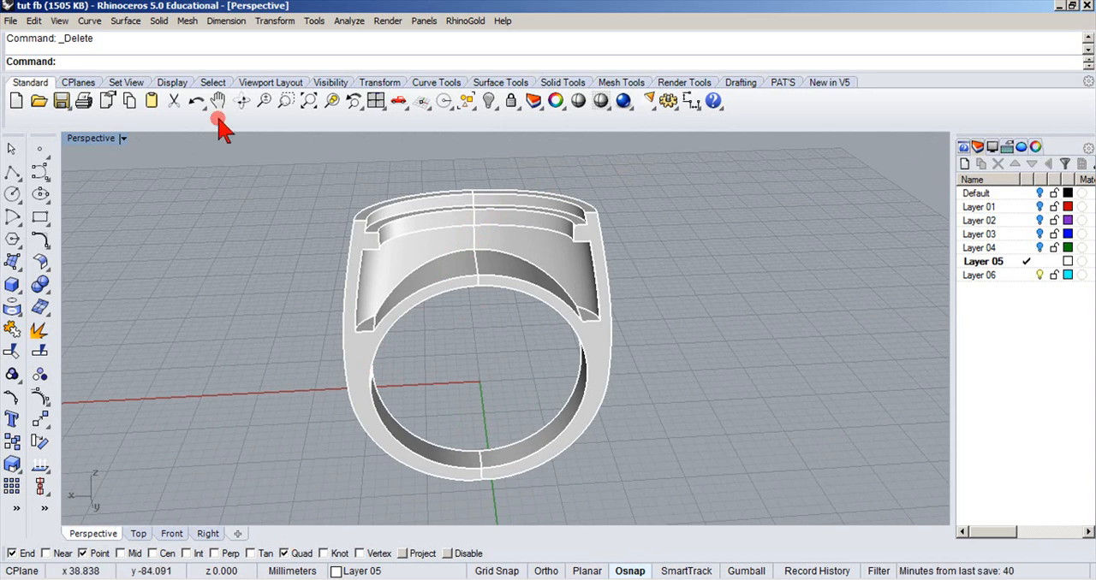
Undo the hiding of Layer 01 and the deletion of both front ring pieces.
key(ctrl+y)
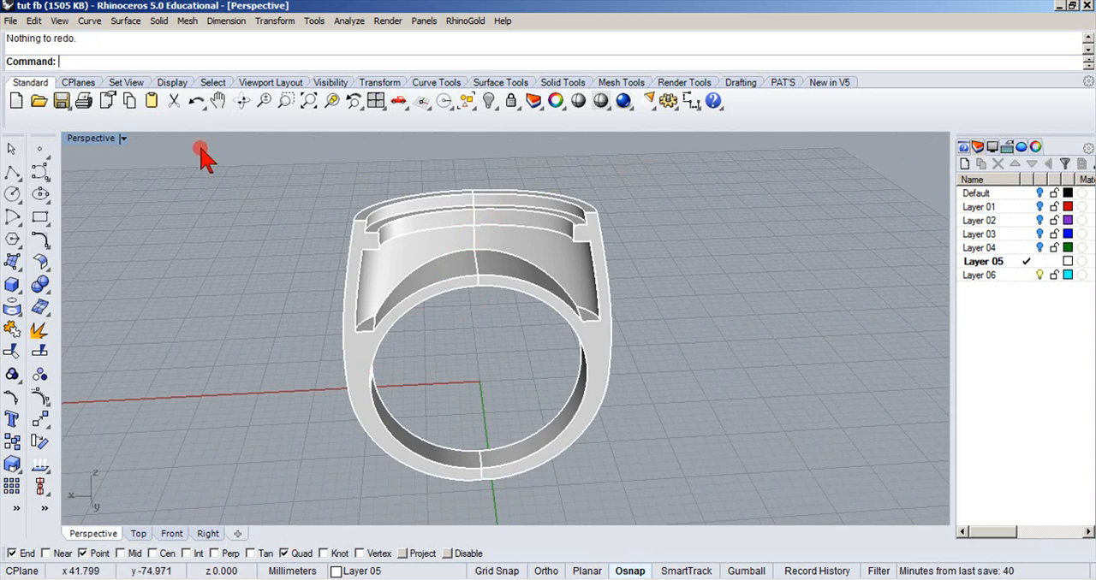
key(ctrl+z)
key(ctrl+z)
key(ctrl+z)
key(Escape)
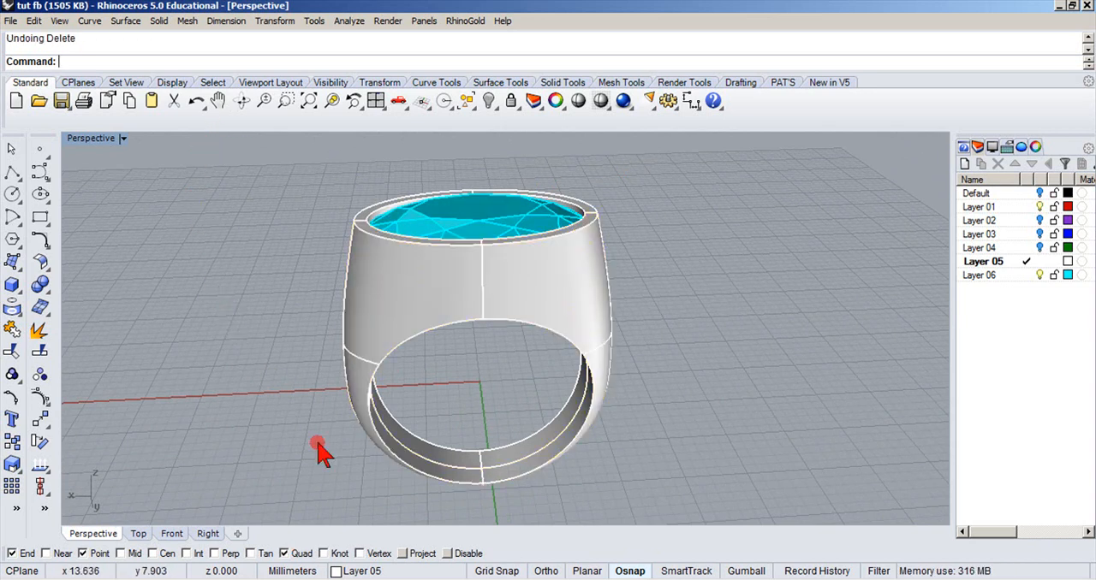
Make Layer 02 the current layer and hide Layer 01 with the gemstone.
click(335, 571)
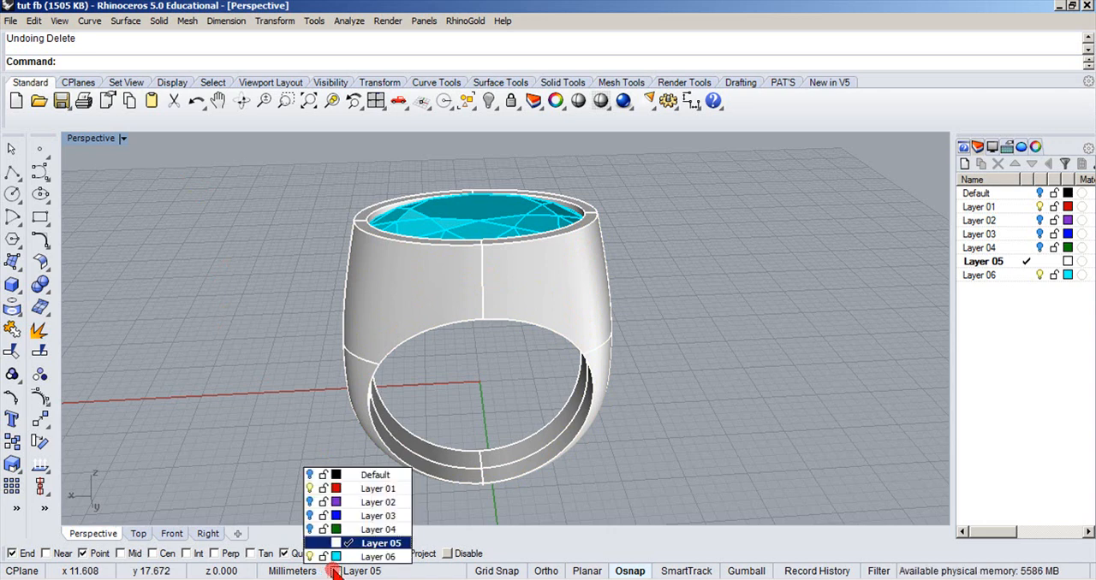
click(350, 491)
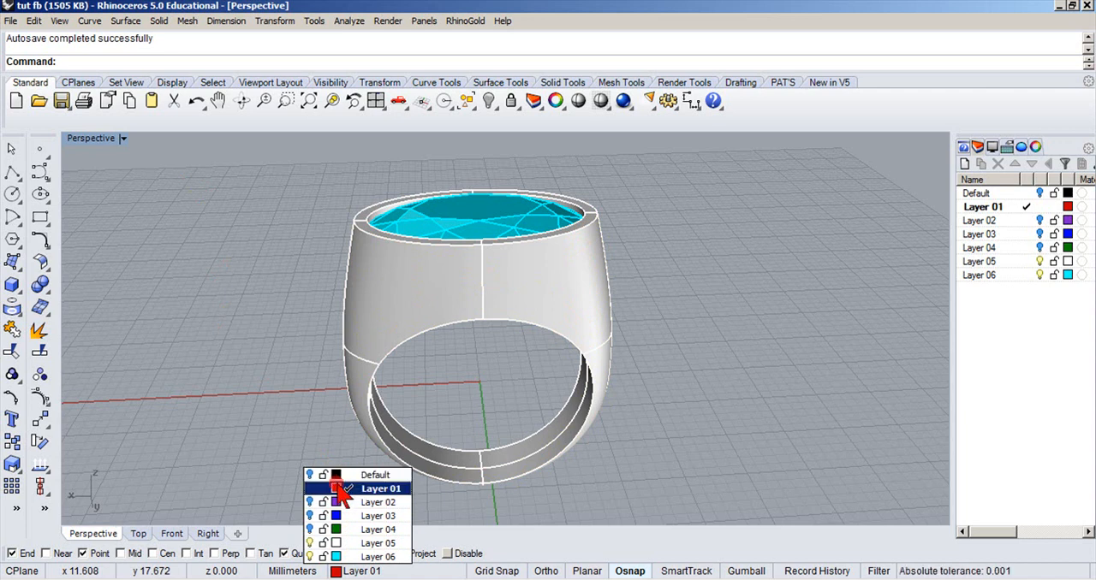
click(350, 503)
click(310, 488)
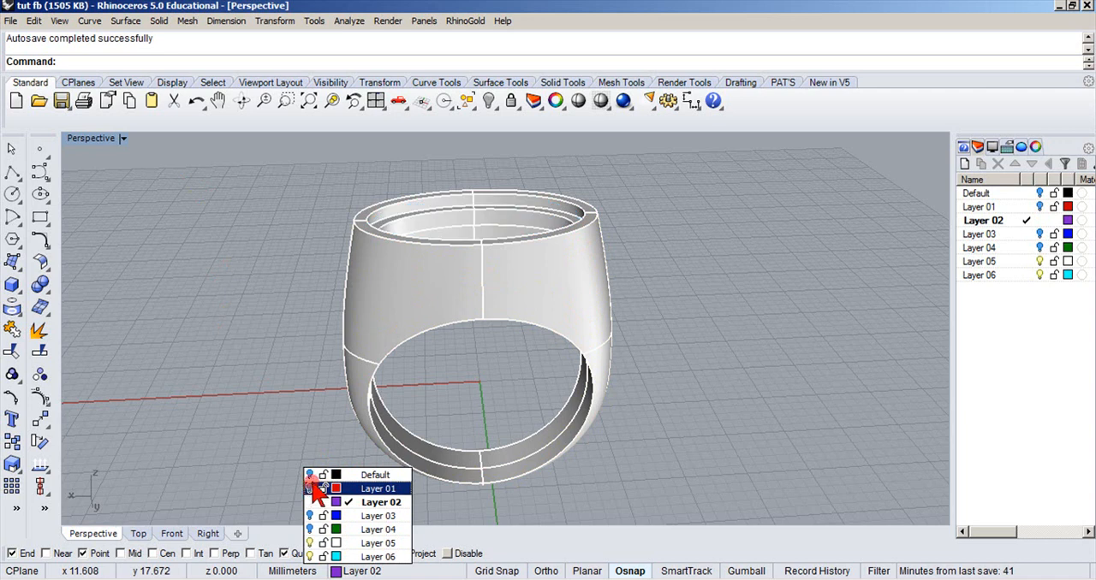
click(318, 425)
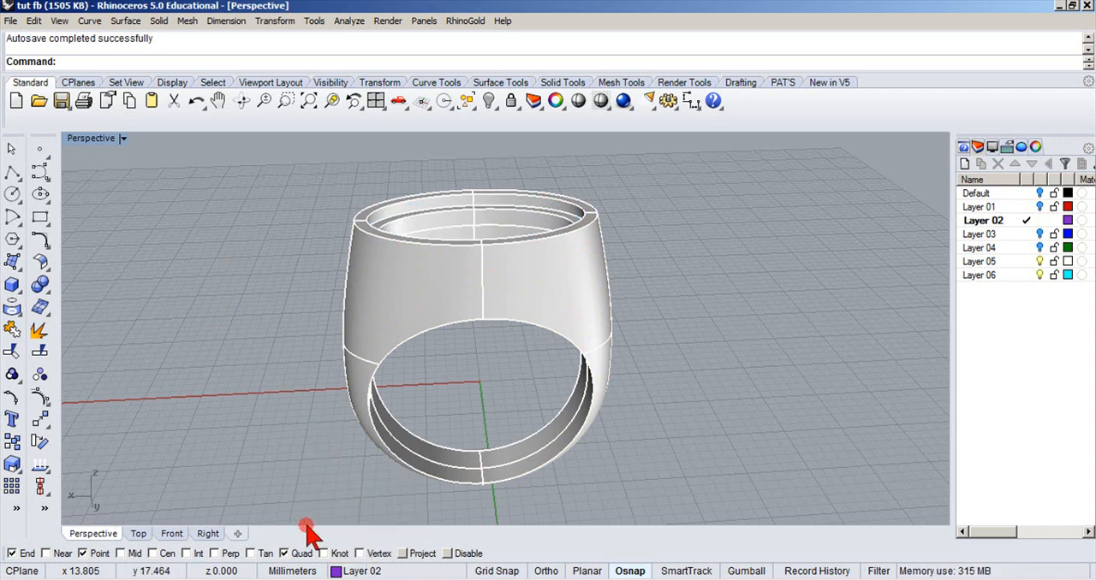
Hide Layer 05, show the Default layer and examine the ring's construction curves from several angles.
click(338, 571)
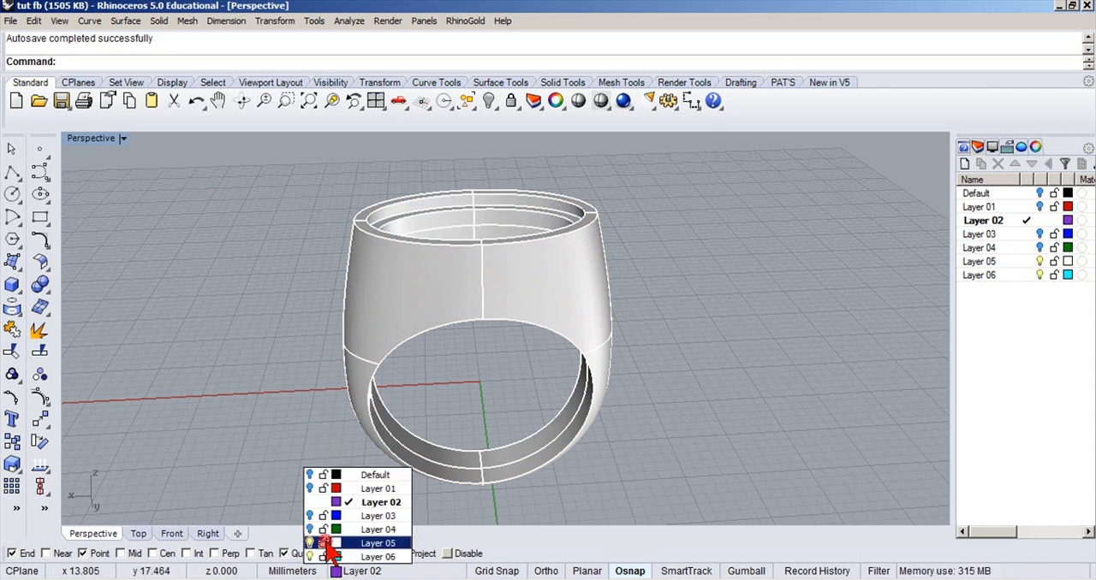
click(310, 543)
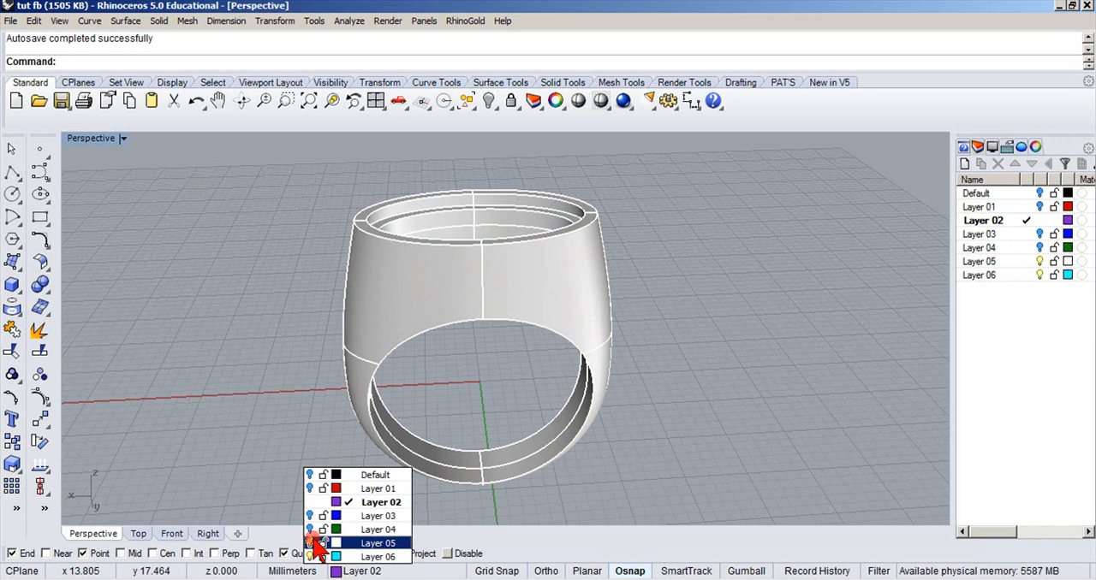
click(310, 475)
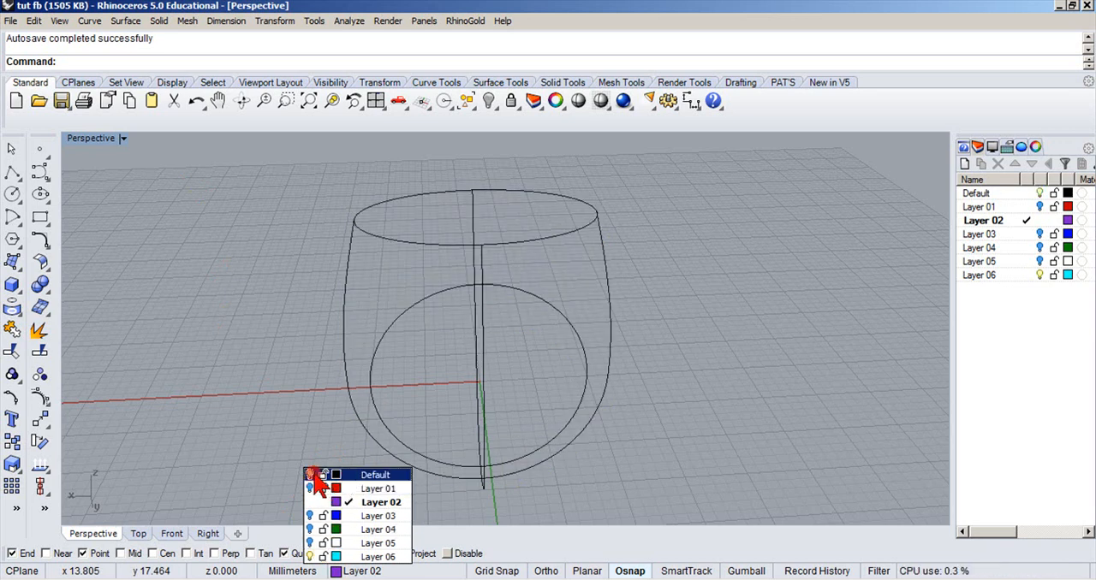
right_drag(359, 411, 273, 431)
scroll(460, 342, down, 6)
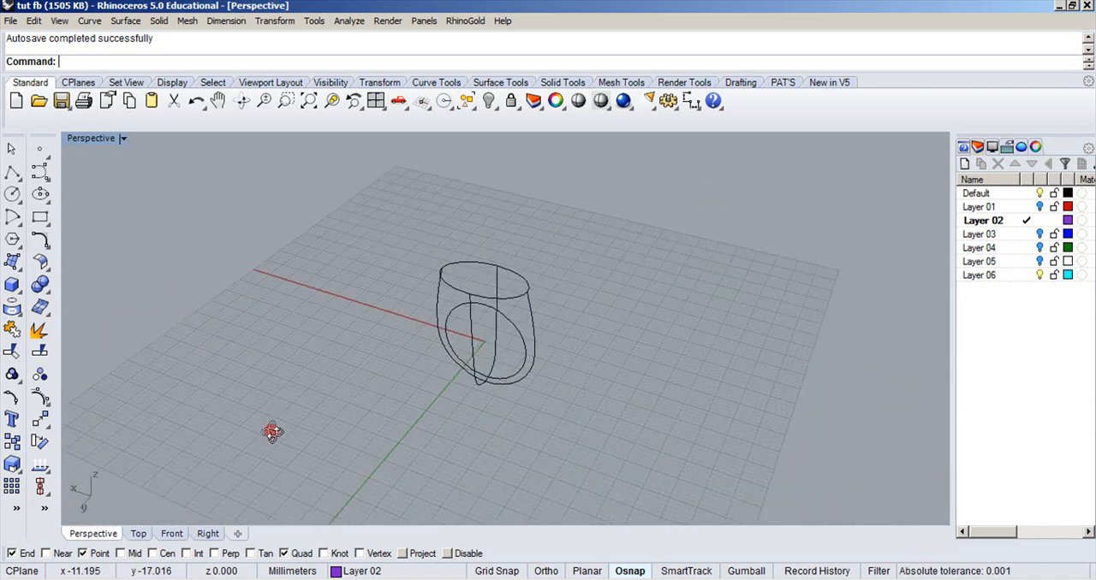
right_drag(432, 368, 583, 297)
scroll(484, 344, up, 5)
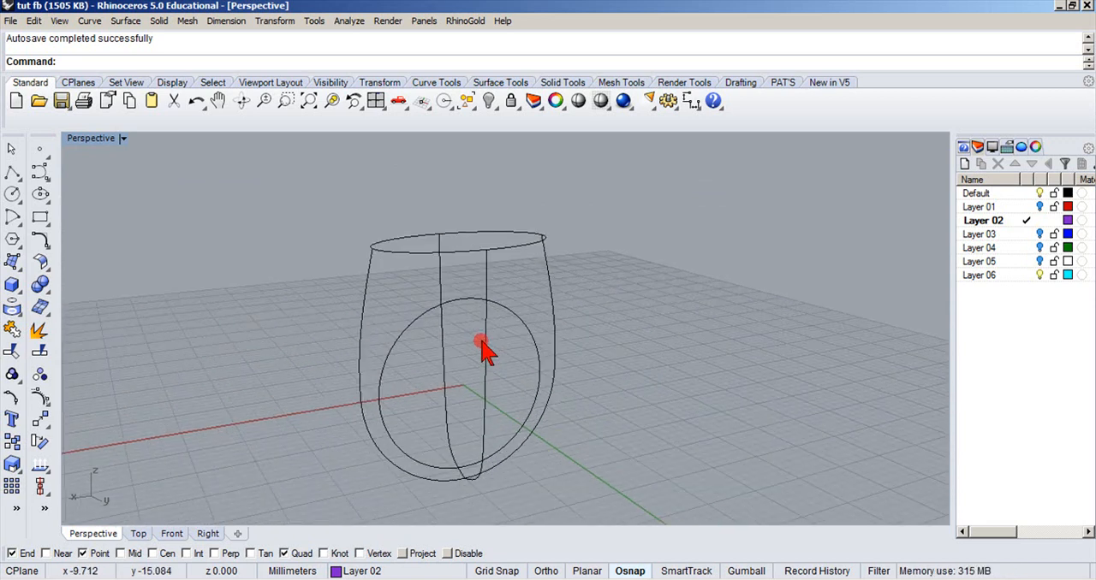
scroll(485, 347, down, 1)
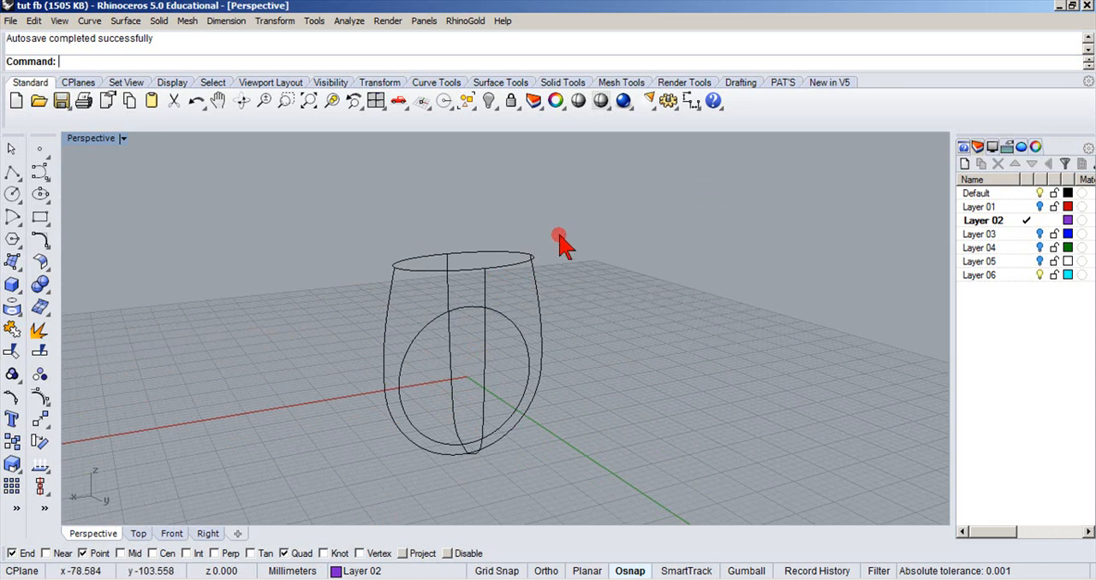
drag(579, 231, 362, 505)
click(301, 440)
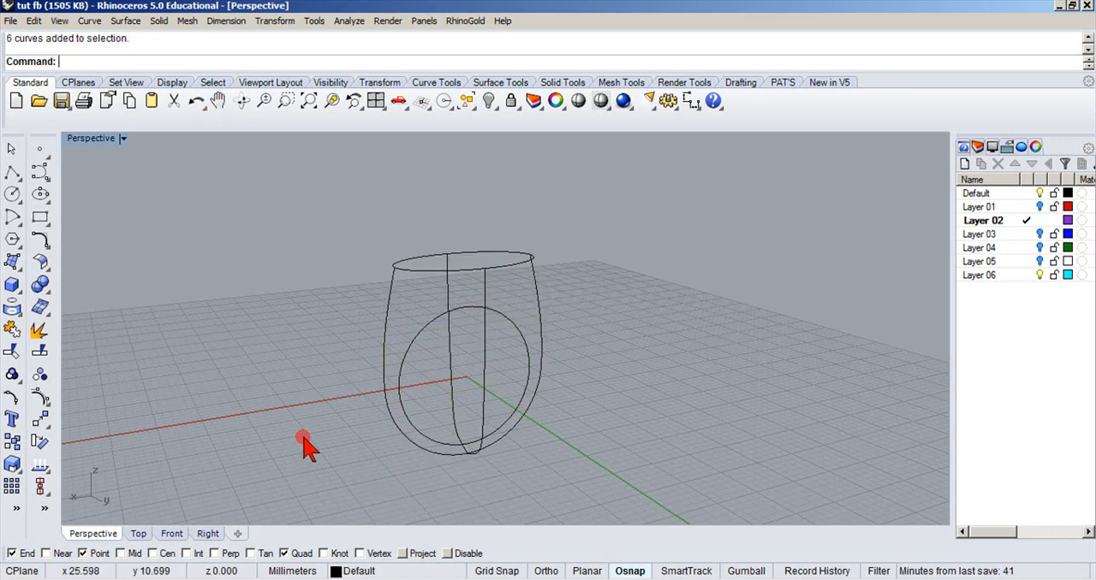
Hide the Default layer, show Layer 01 and examine the oval gemstone up close.
click(336, 571)
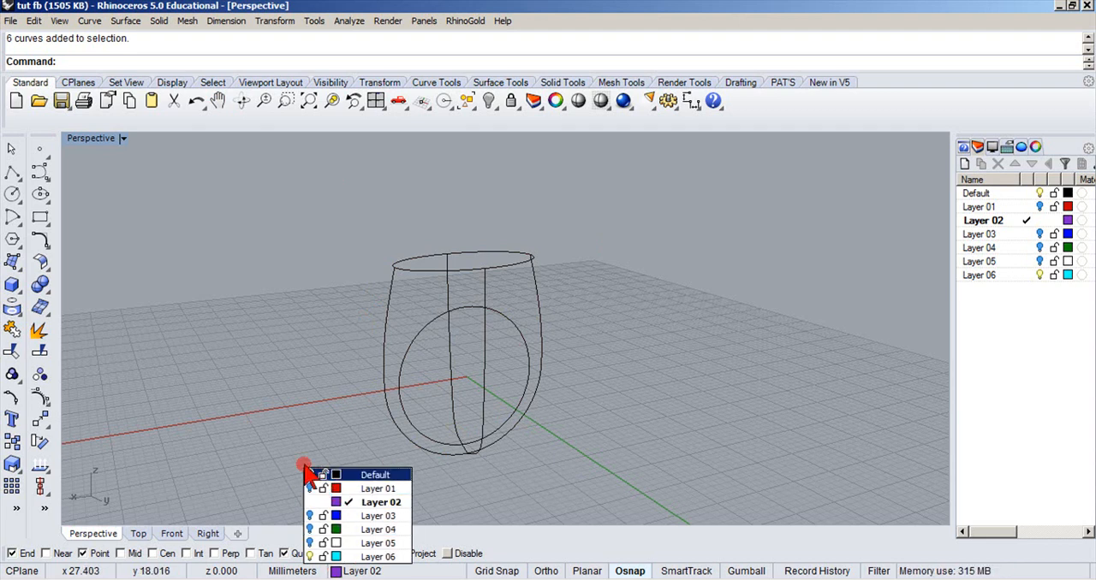
click(309, 473)
click(309, 488)
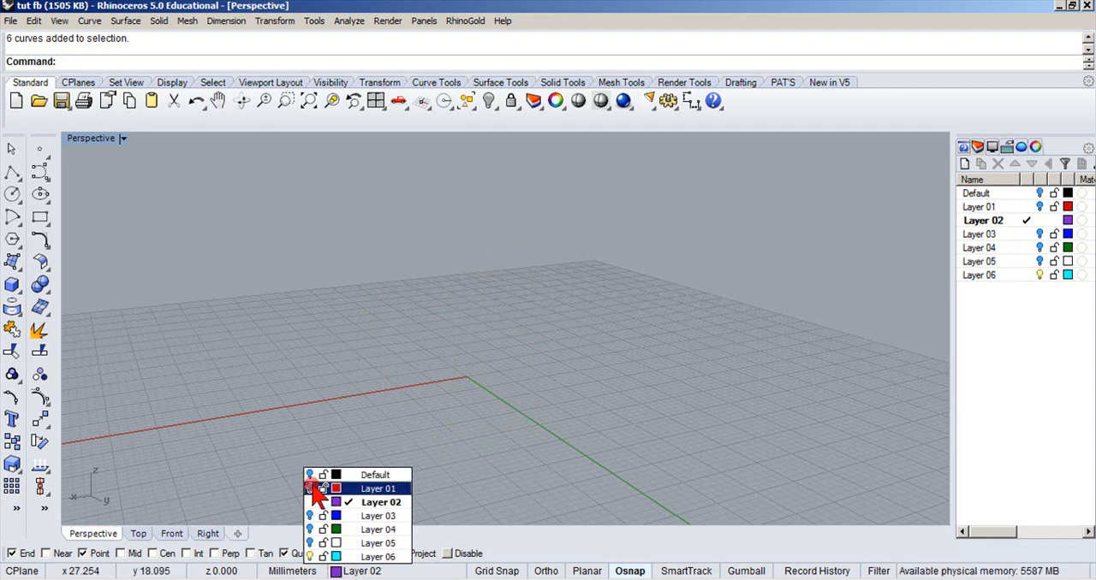
click(348, 370)
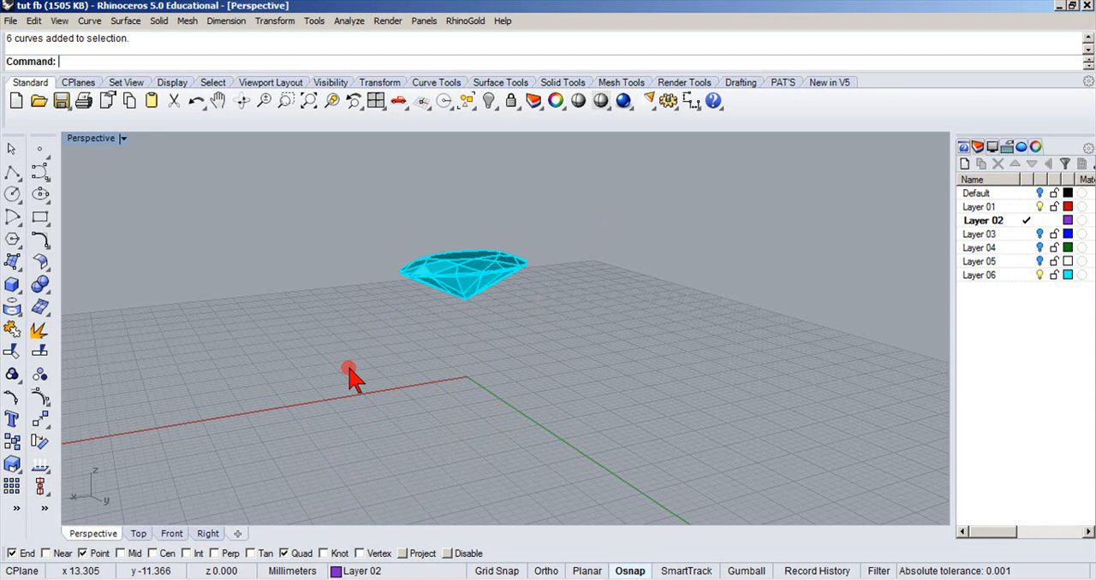
right_drag(348, 370, 313, 465)
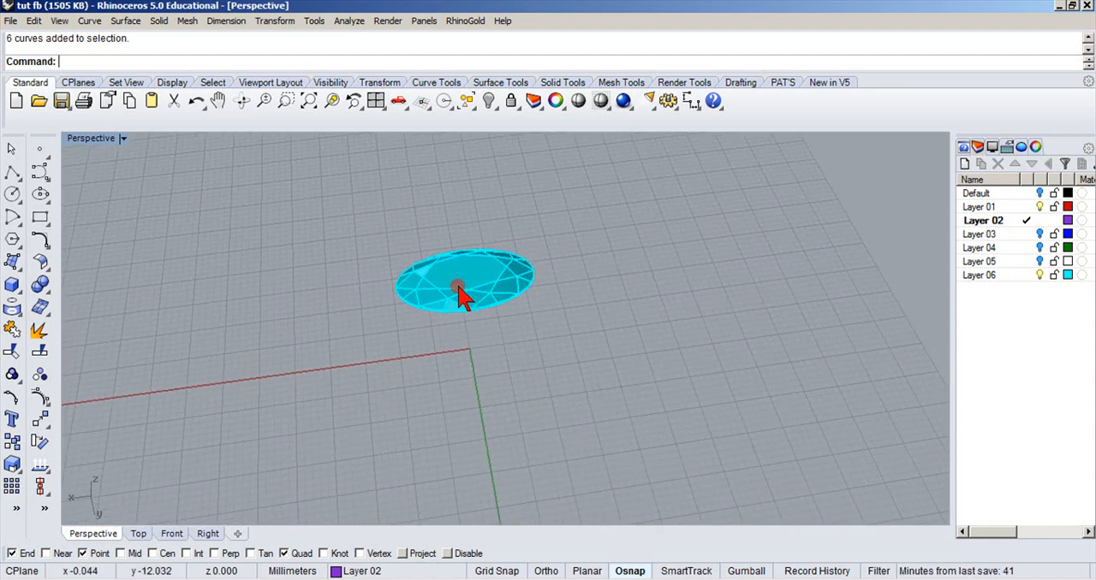
scroll(459, 294, up, 3)
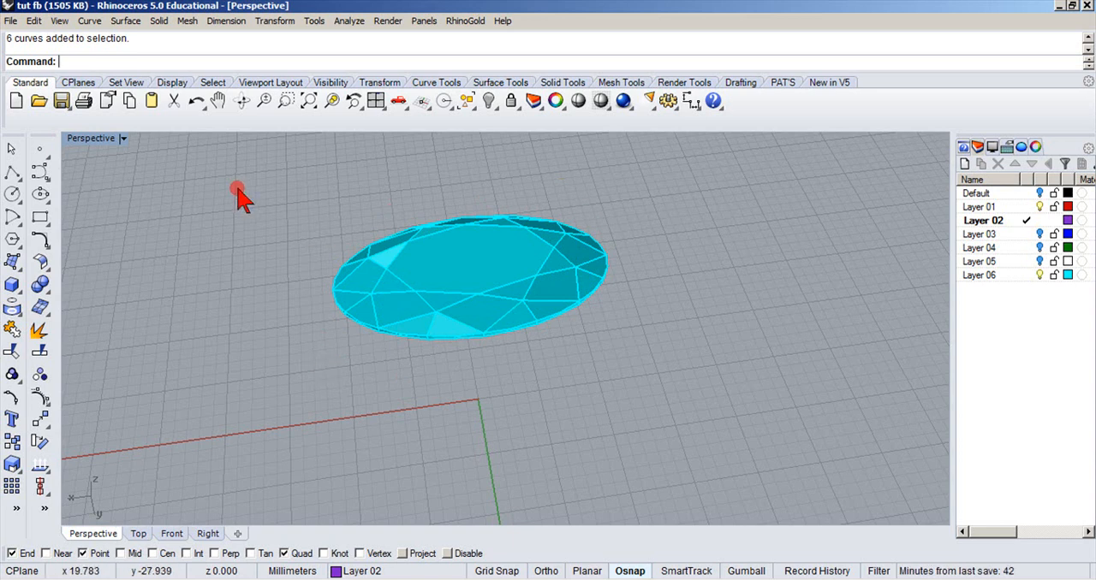
Restore the four-viewport layout and hide Layer 01 to leave an empty workspace.
double_click(93, 139)
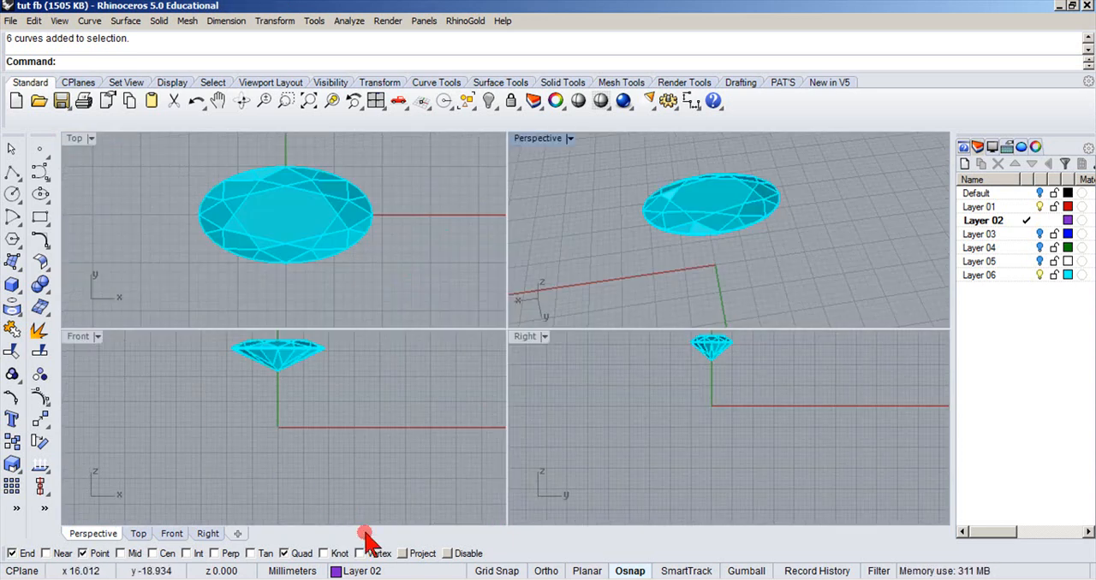
click(335, 571)
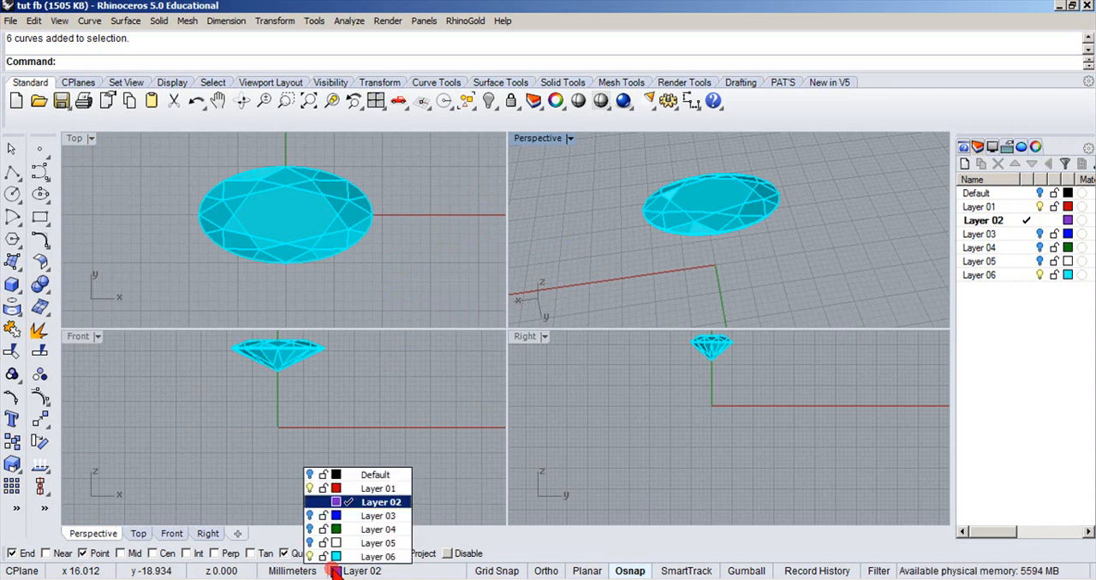
click(309, 488)
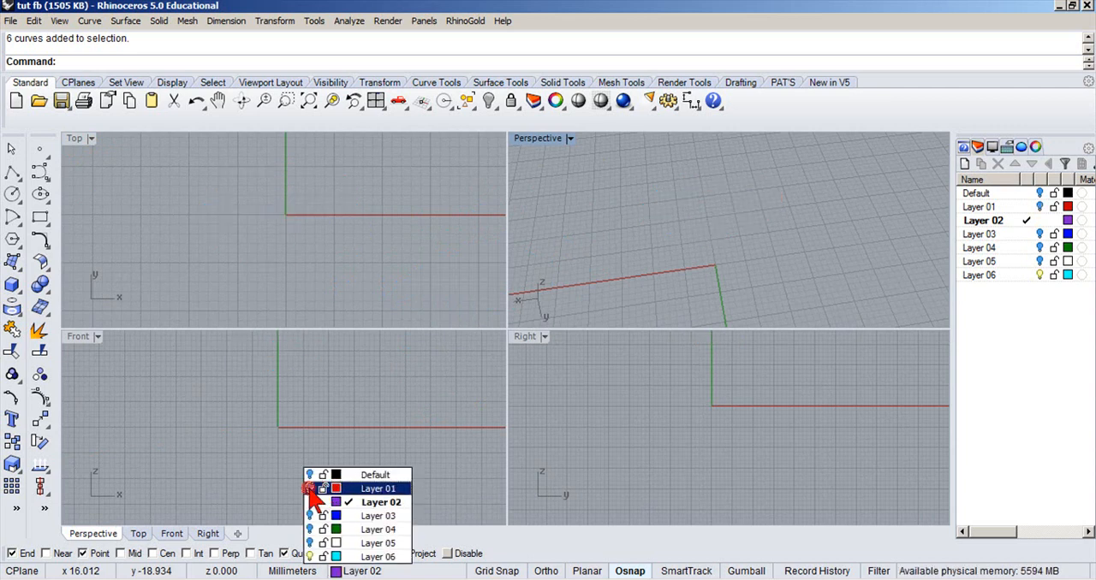
Draw a 20 mm diameter circle centred at 0,0,0 in the Front view on Layer 02.
click(12, 196)
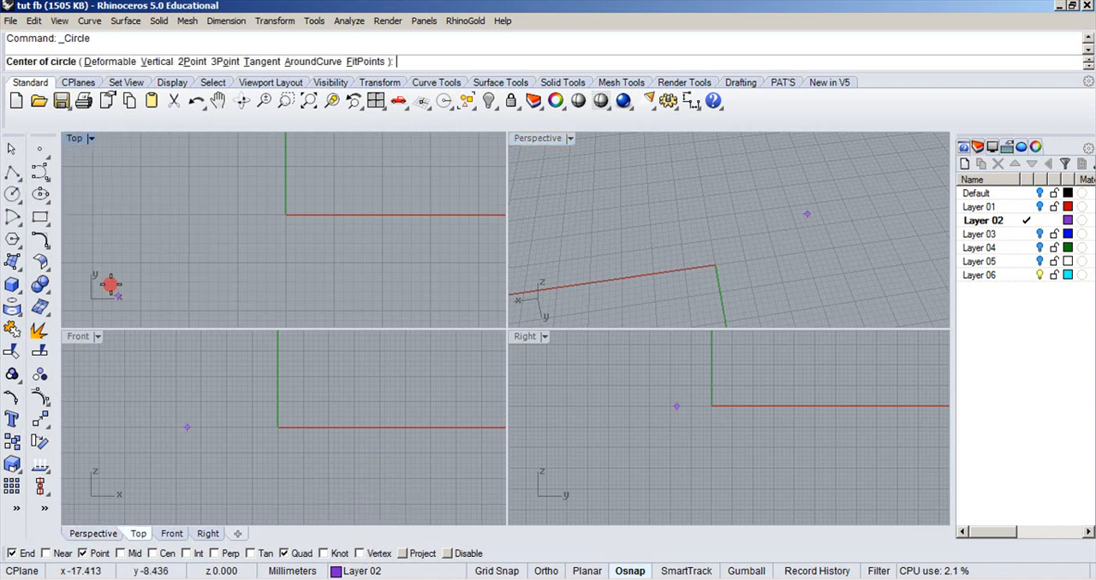
right_drag(141, 353, 179, 360)
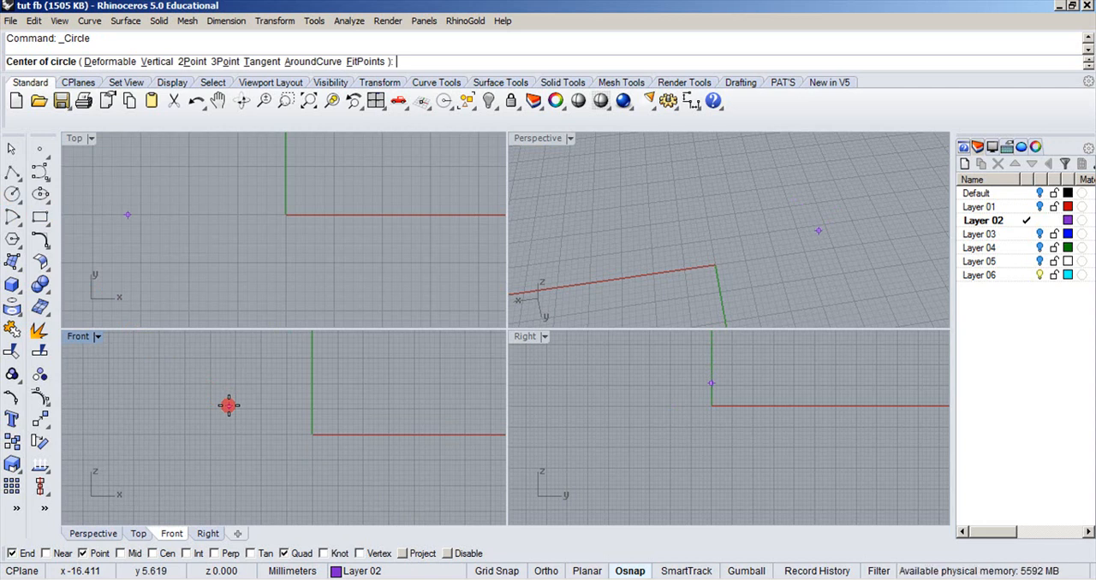
text(0,0,0)
key(Return)
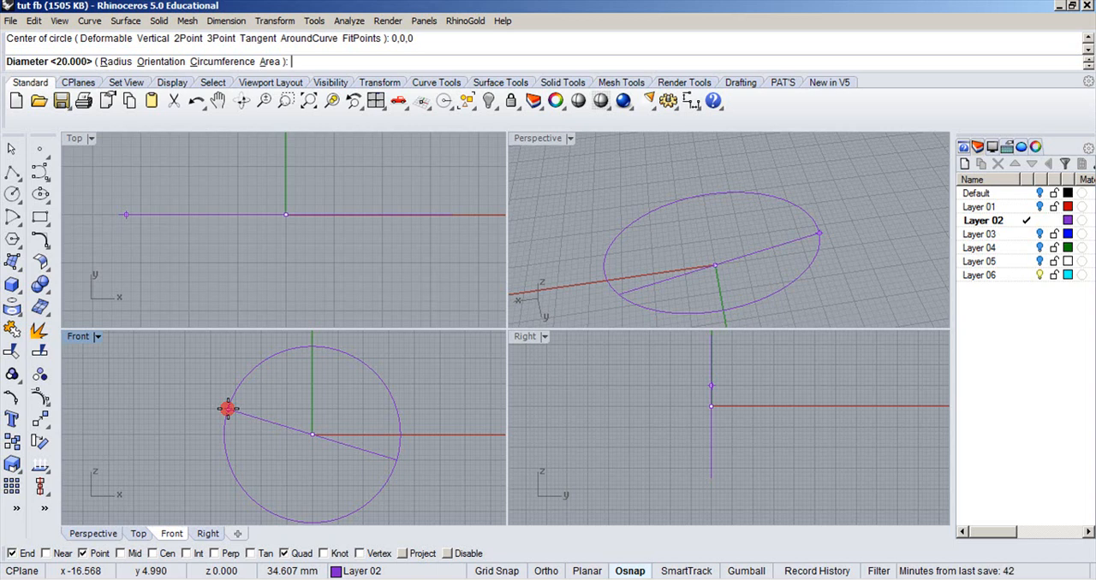
key(Return)
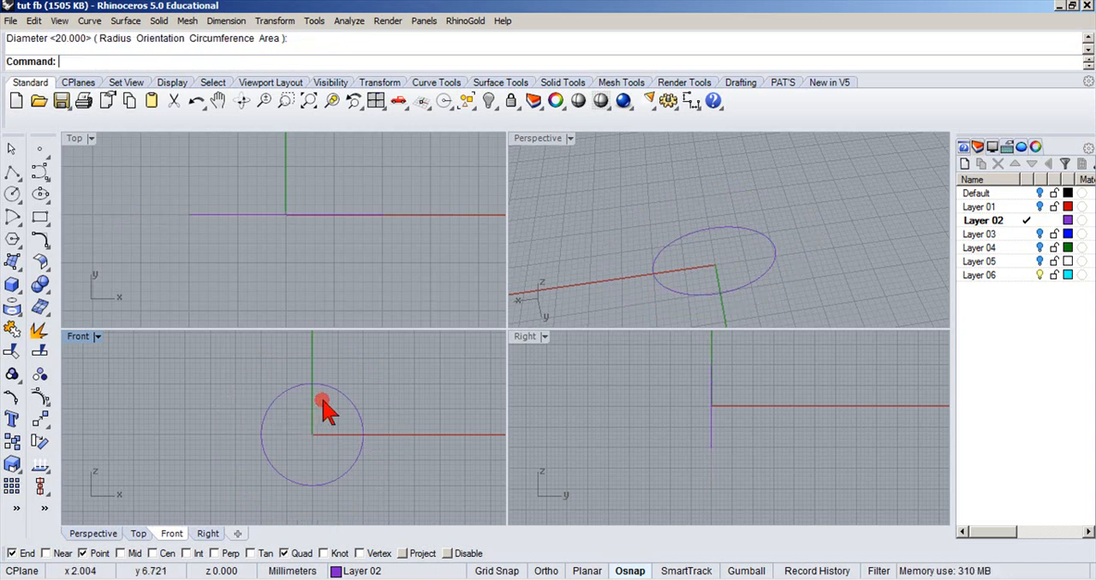
Make Layer 06 the current layer and delete the circle drawn on Layer 02.
click(337, 571)
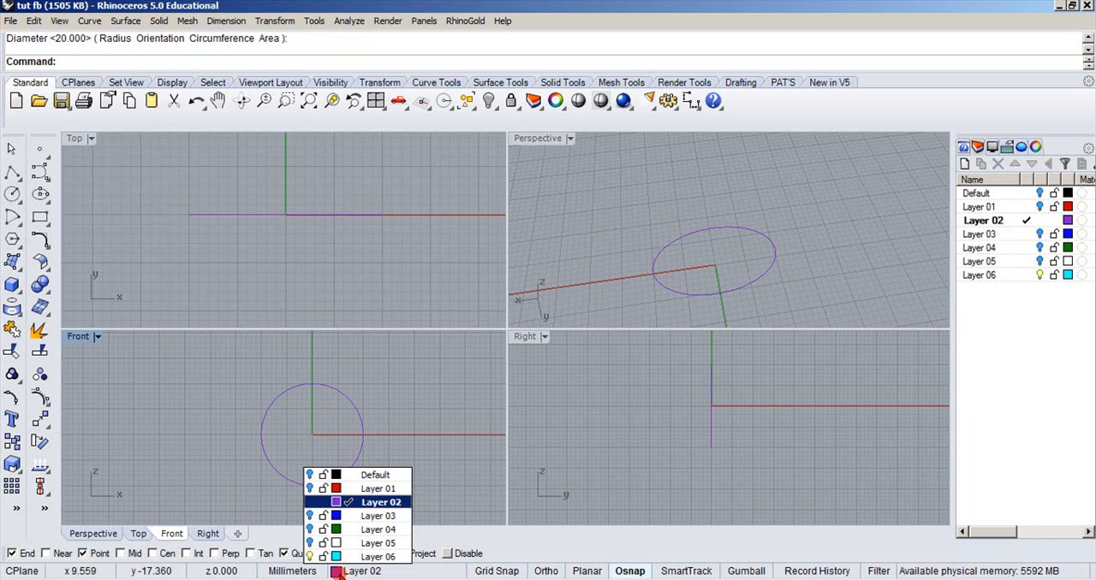
click(415, 380)
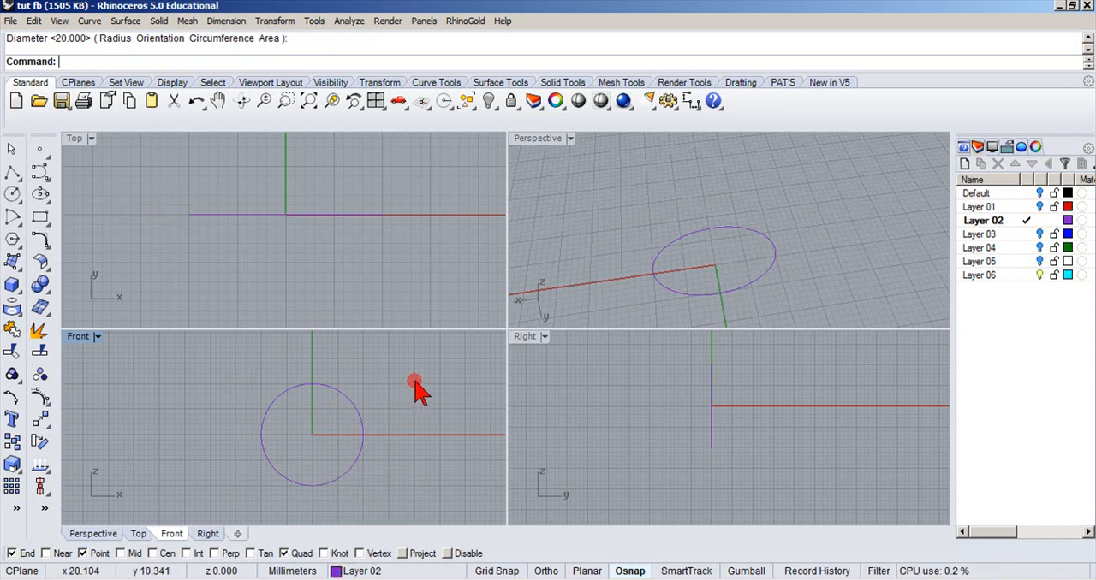
click(339, 572)
click(343, 557)
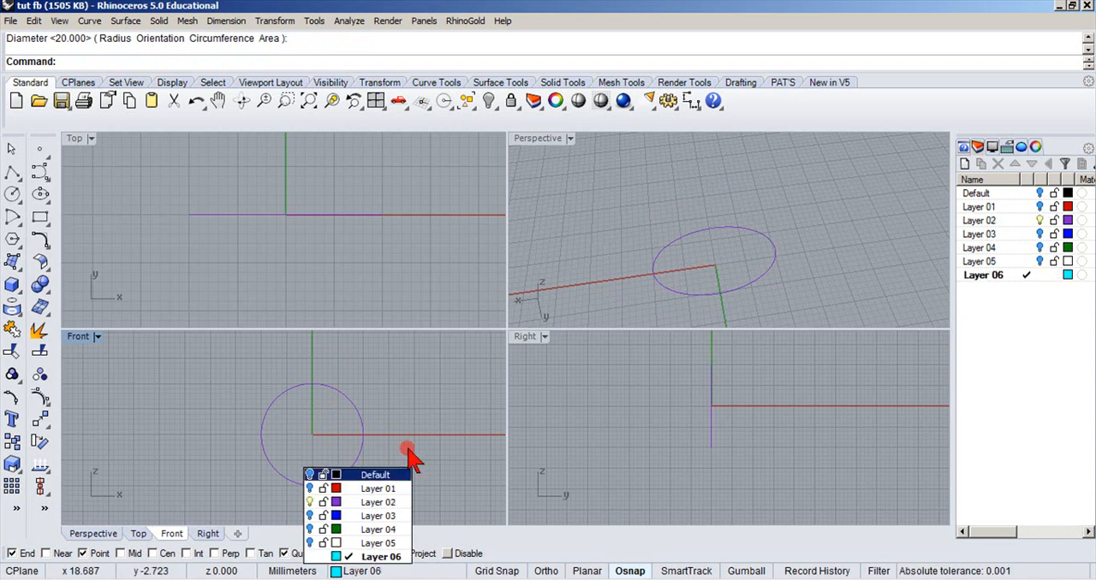
click(286, 464)
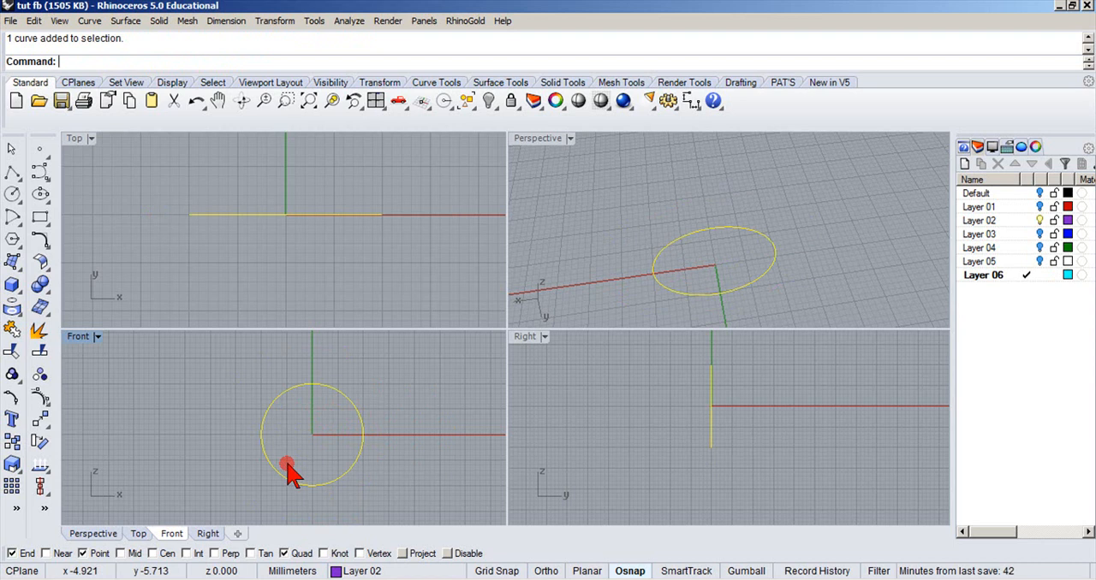
key(Delete)
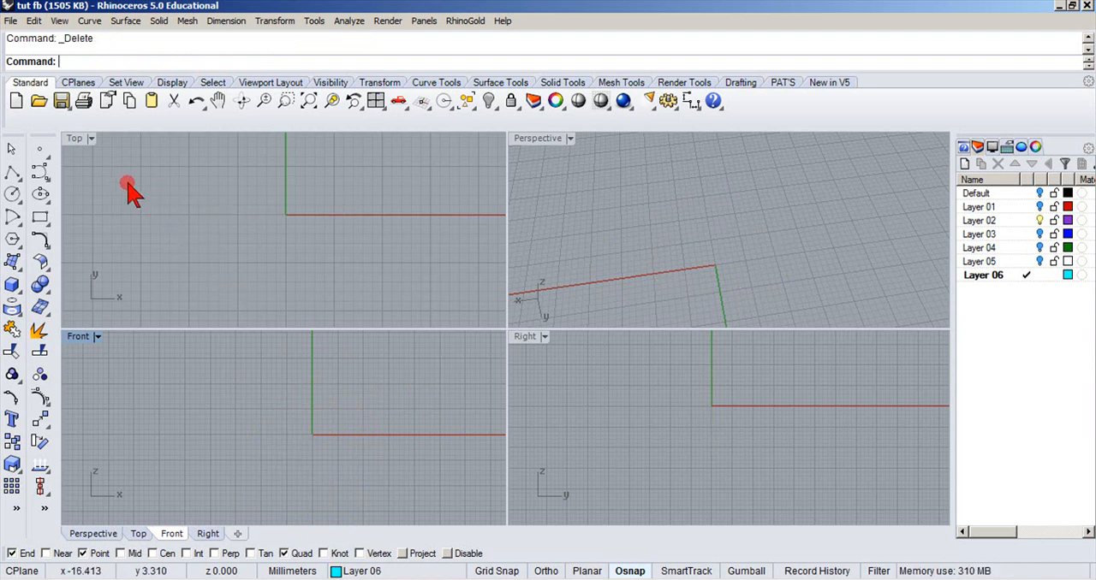
Draw a 20 mm diameter circle centred at 0,0,0 in the Front view on Layer 06.
right_click(122, 69)
click(148, 169)
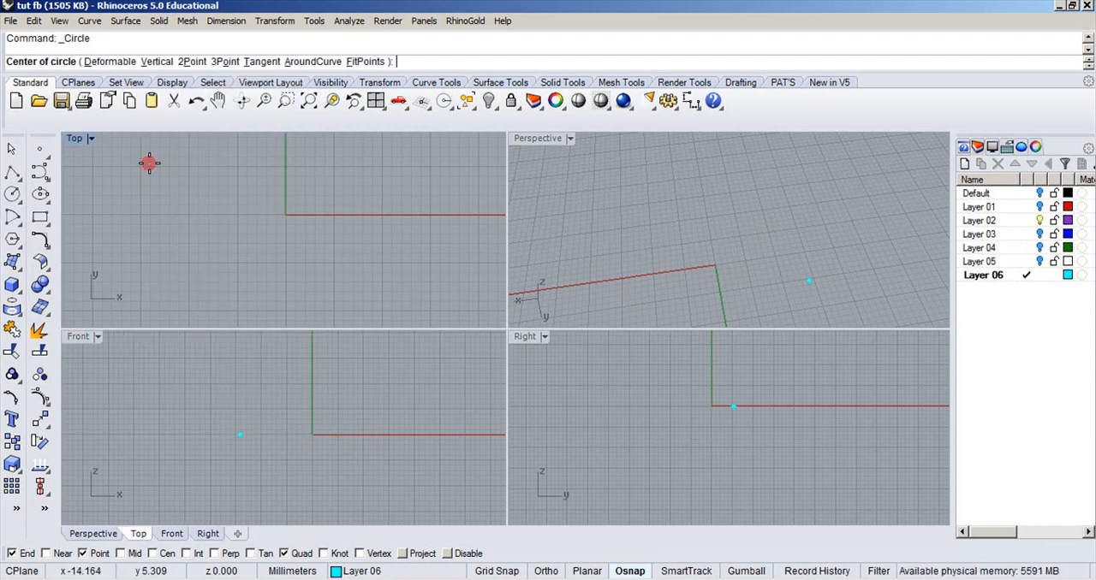
text(0,0,0)
key(Return)
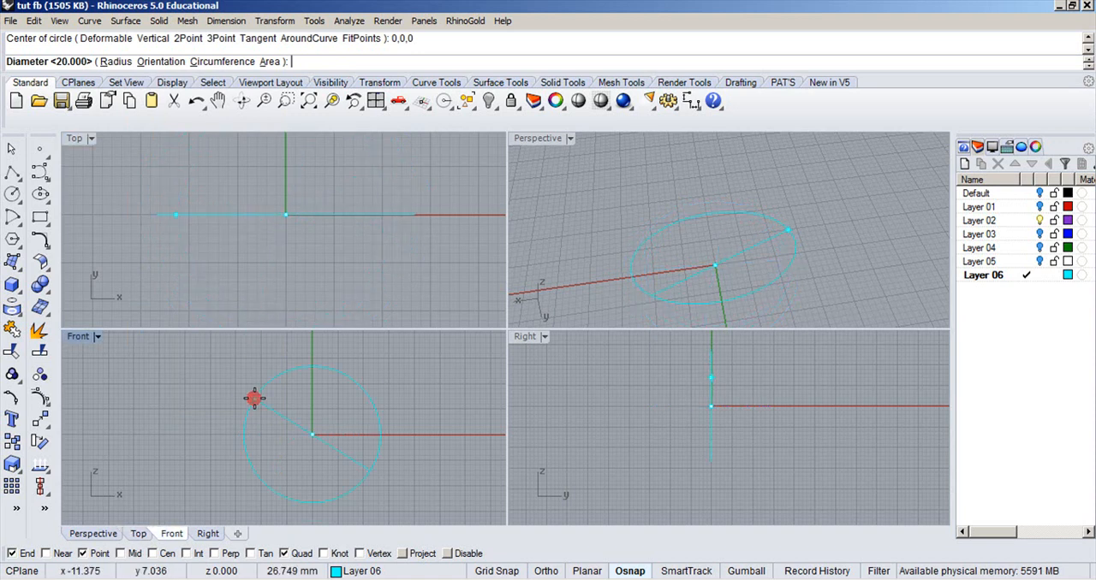
key(Return)
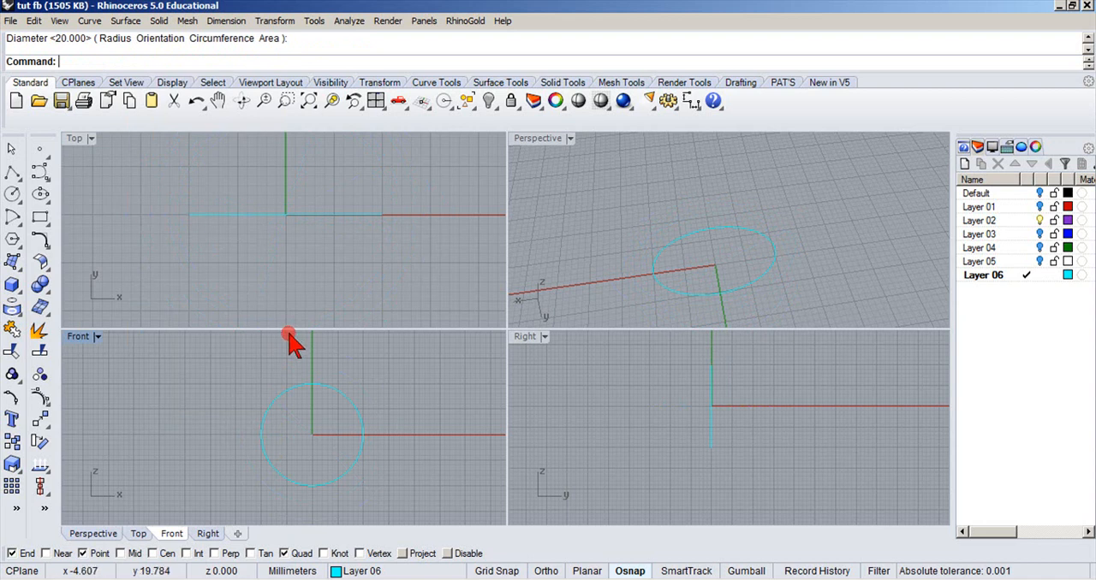
Draw an ellipse centred at 0,0,0 in the Top view, with half-axes of 10 mm along x and 6 mm along y.
click(42, 202)
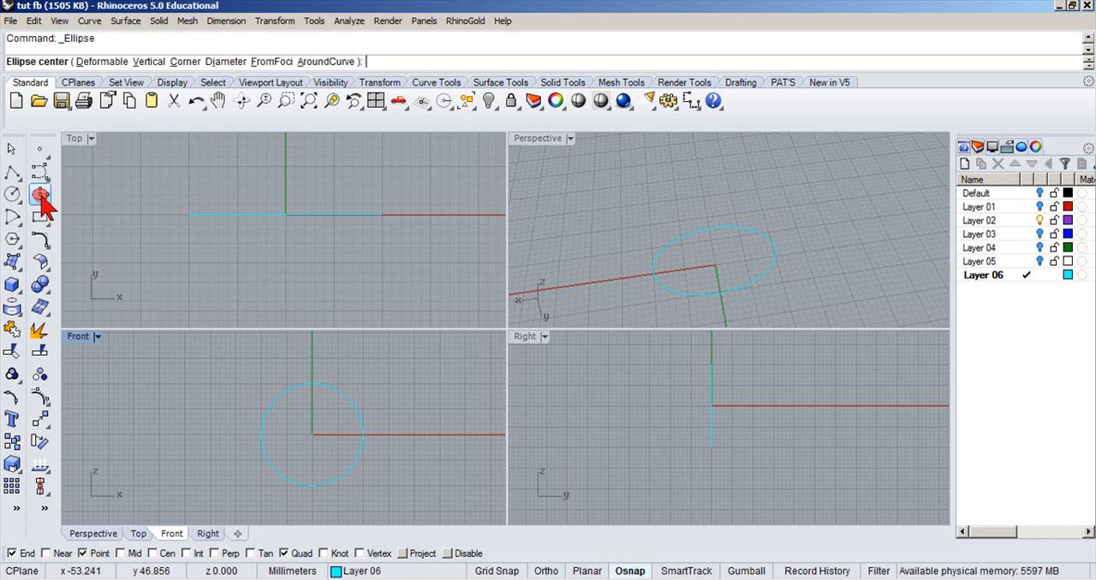
text(0,0,0)
key(Return)
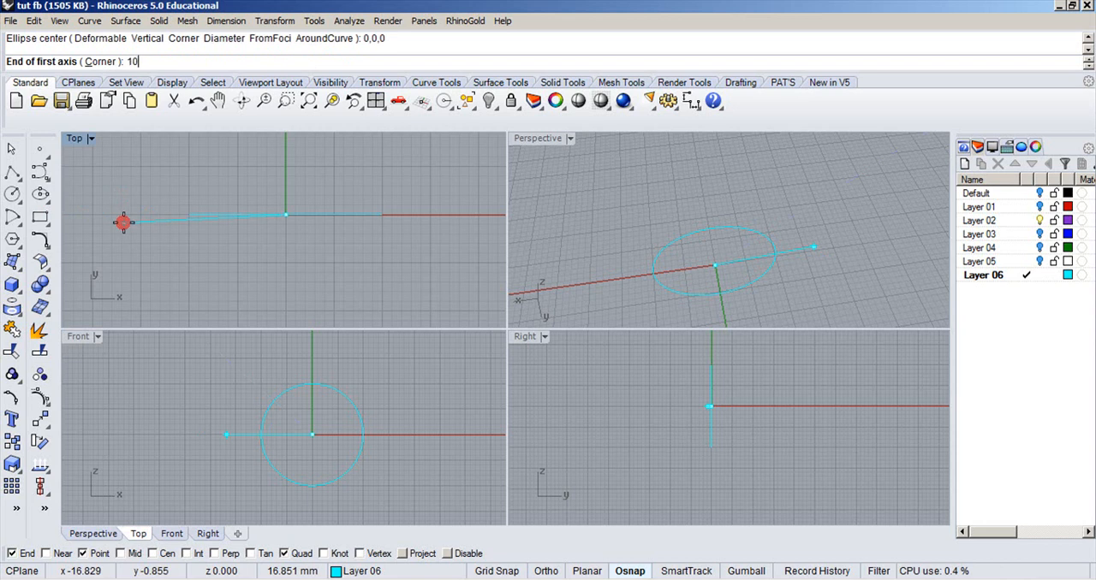
key(Return)
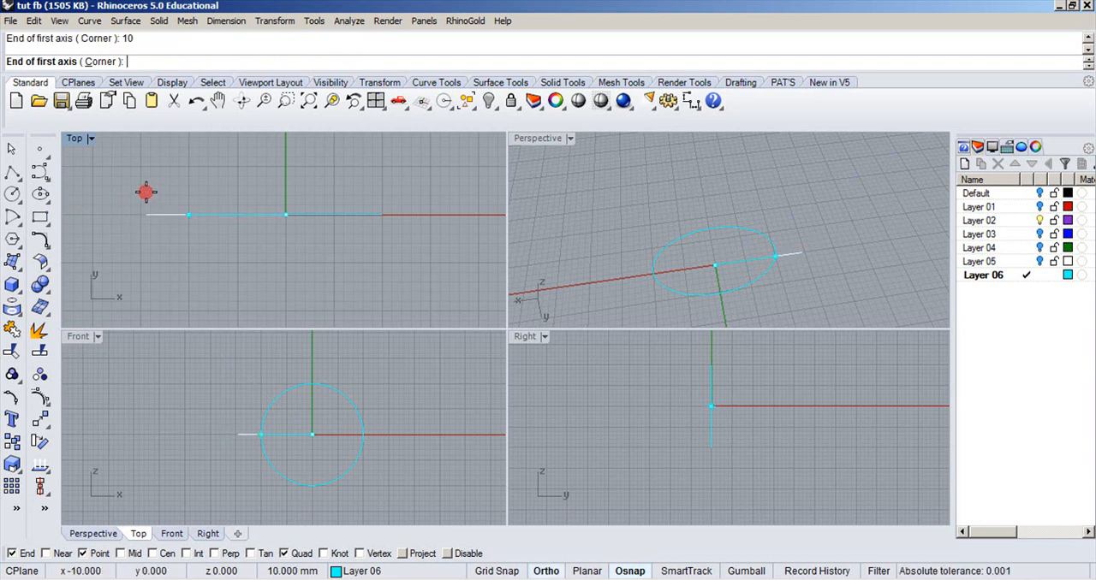
click(148, 184)
key(Return)
click(156, 176)
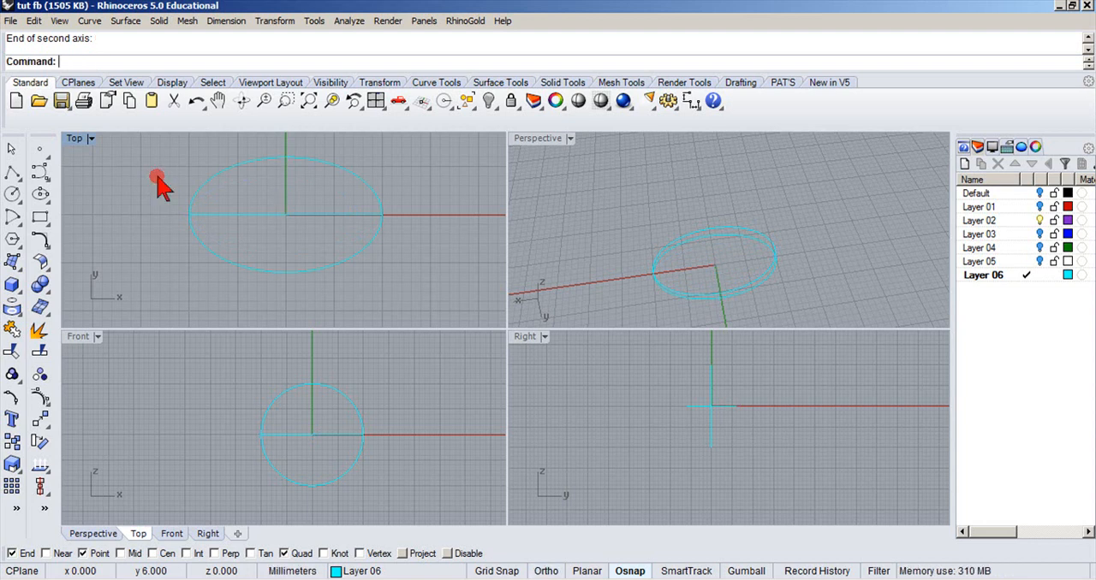
Mark the start point of the ellipse to locate its seam, and undo the marker.
right_drag(142, 196, 156, 215)
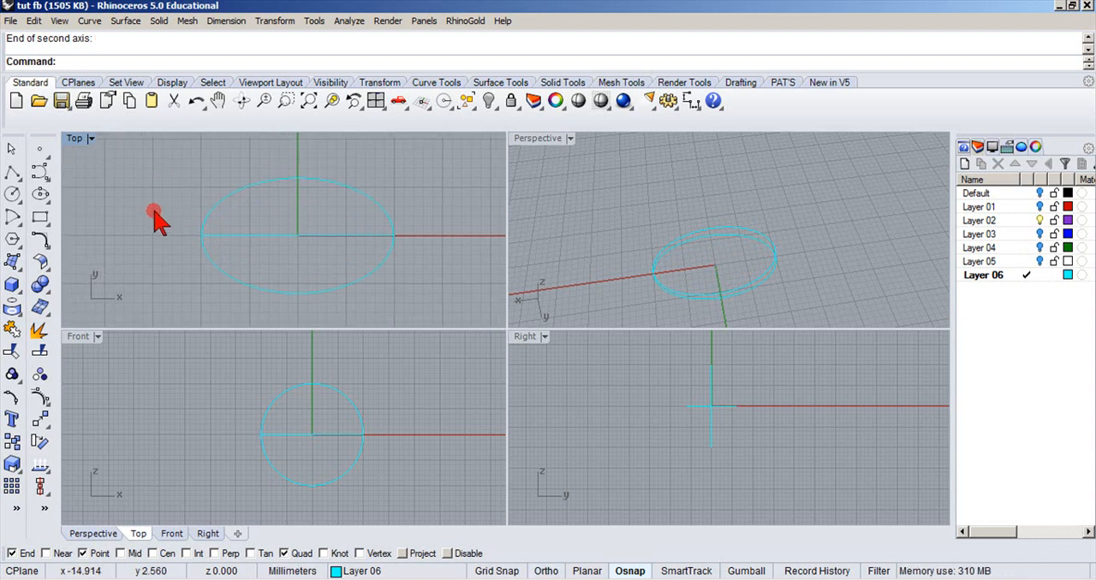
click(41, 151)
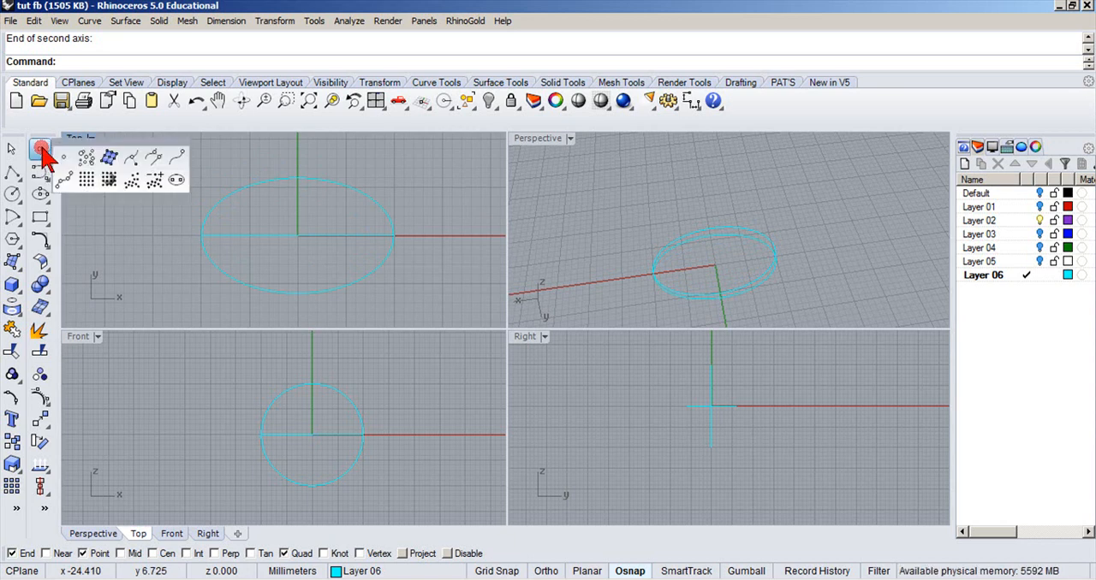
click(175, 157)
click(216, 204)
key(Return)
scroll(171, 251, up, 3)
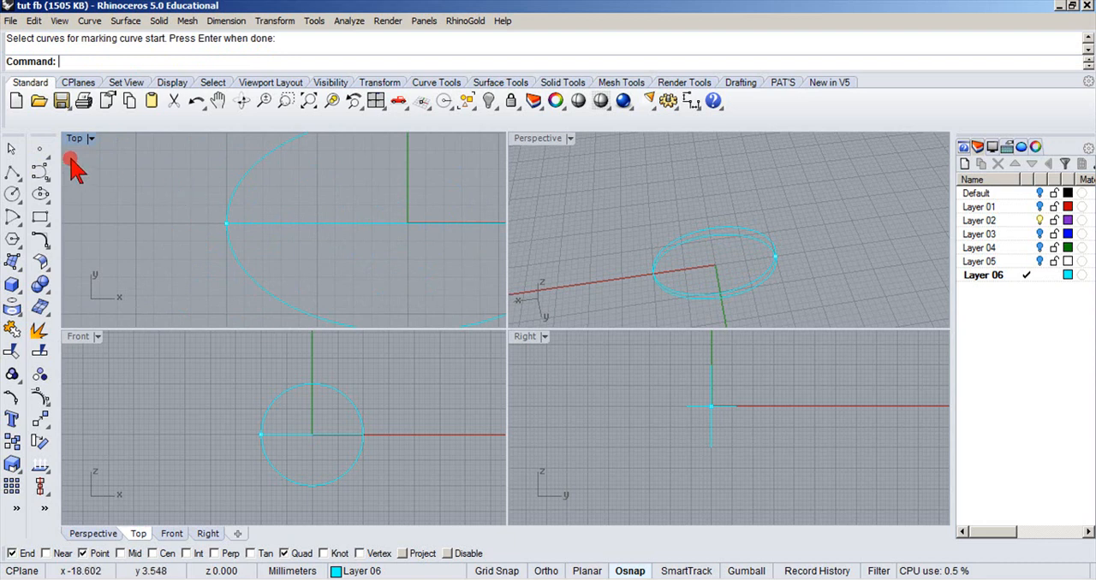
click(196, 105)
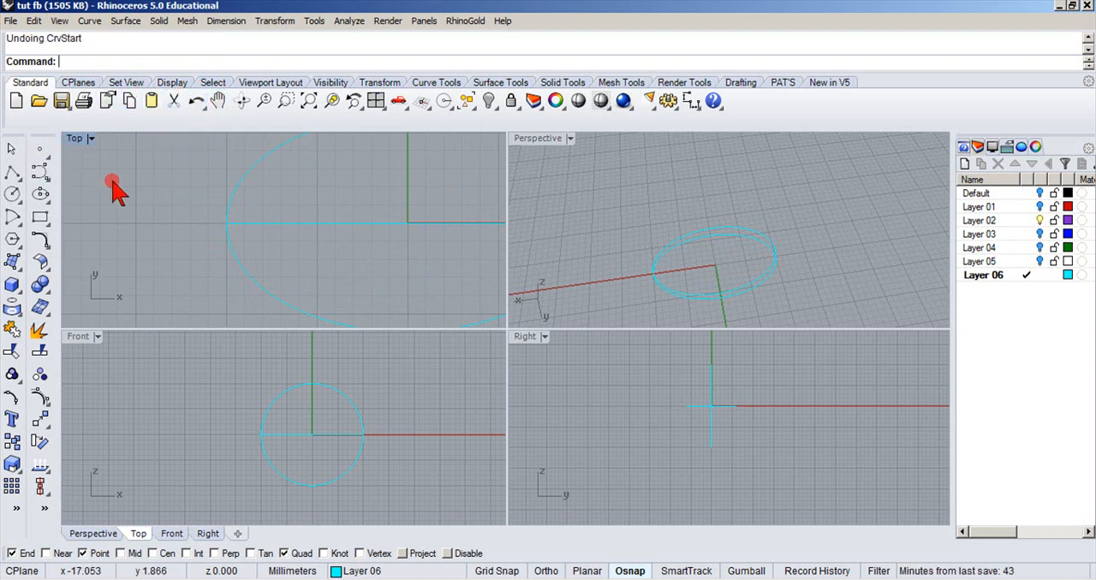
Adjust the ellipse's curve seam in the Top view, moving it off the end of the long axis to about x -8.6, y 3.1.
click(42, 241)
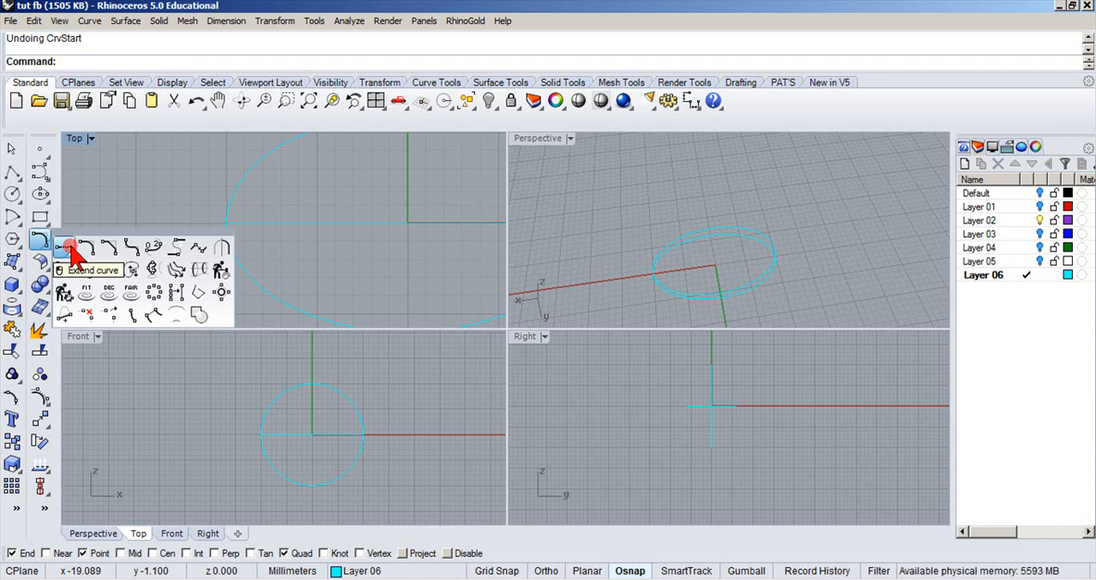
click(129, 272)
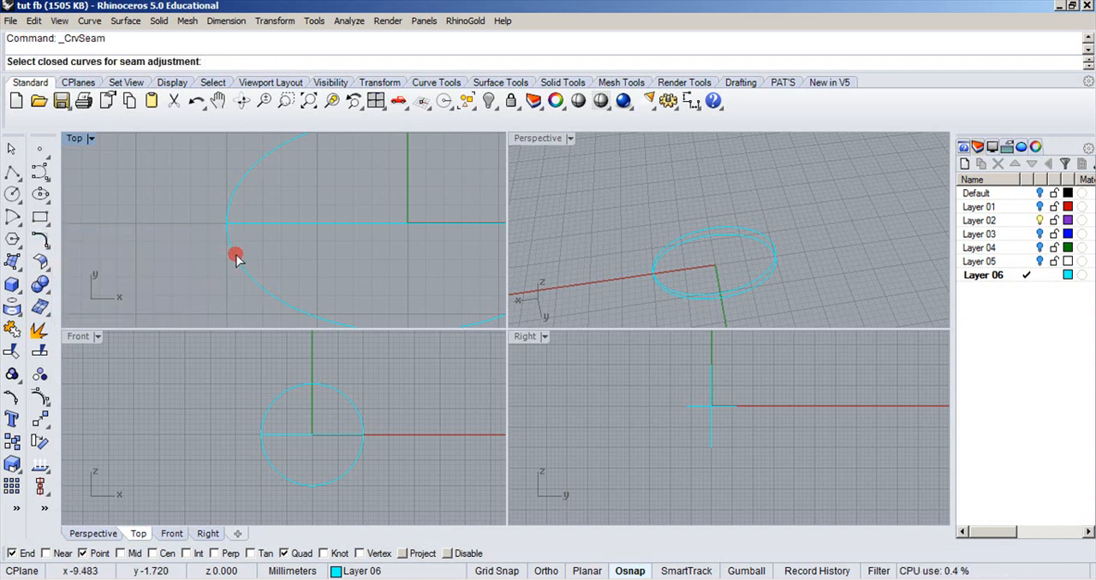
click(235, 256)
key(Return)
right_drag(237, 255, 172, 308)
mouse_move(173, 293)
mouse_down()
mouse_move(163, 280)
mouse_move(184, 240)
mouse_move(152, 220)
mouse_up()
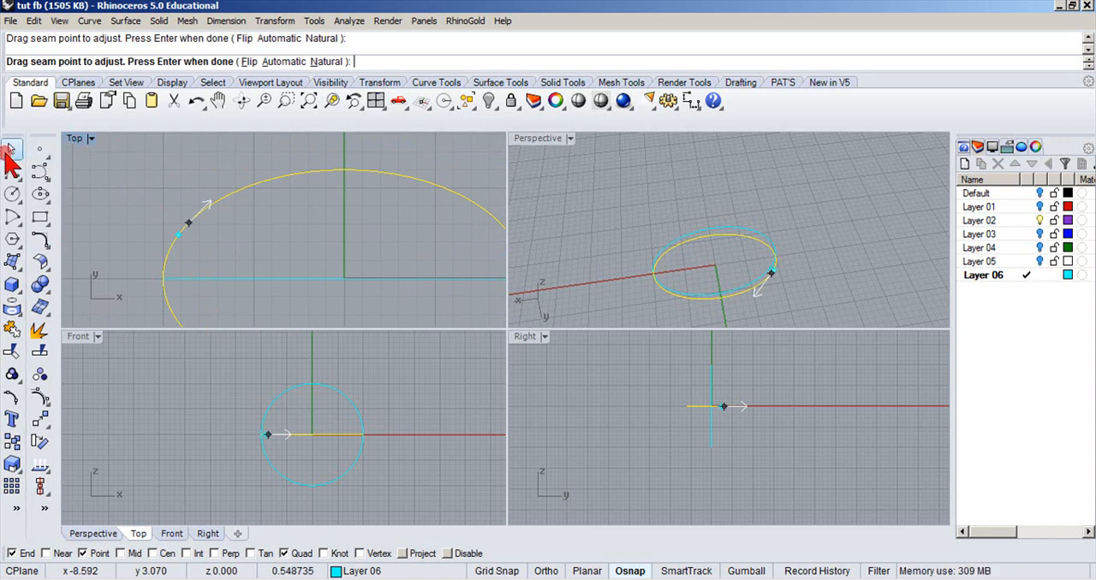
key(Return)
double_click(75, 139)
scroll(193, 252, down, 8)
right_drag(194, 252, 210, 222)
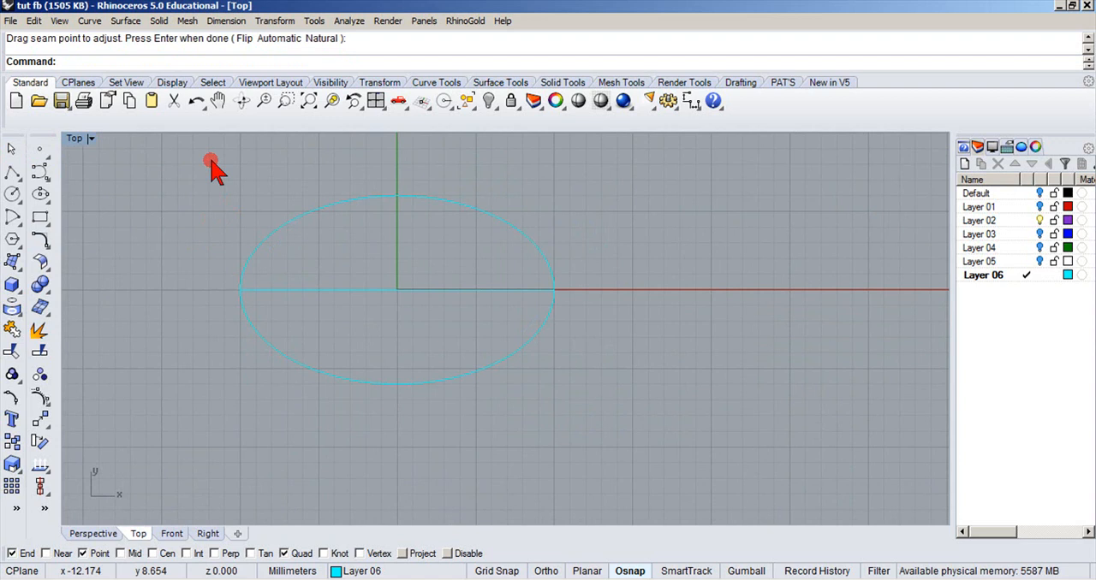
double_click(78, 139)
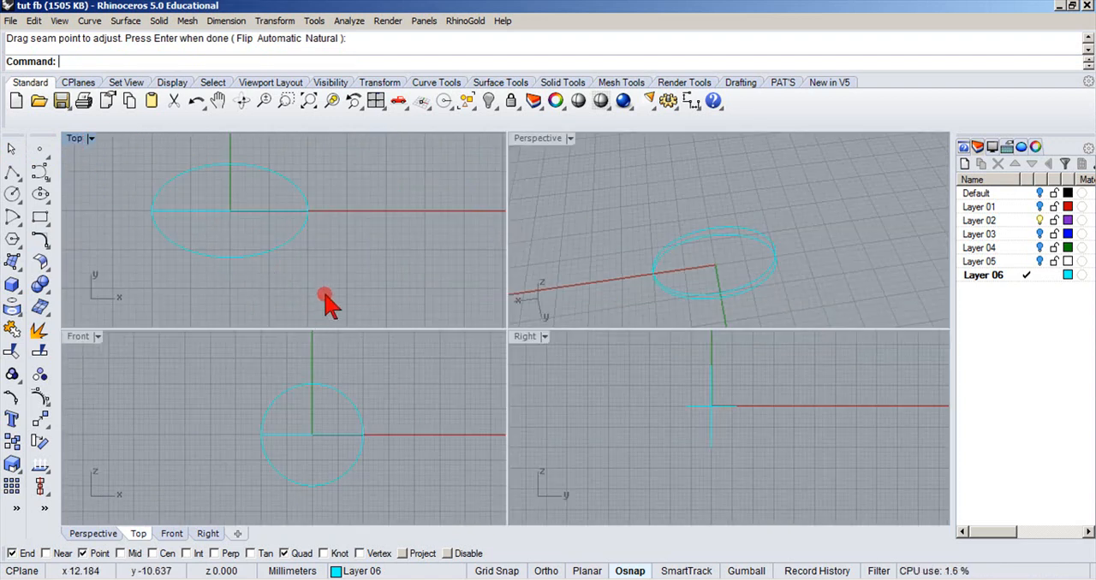
Show Layer 01 with the gemstone and examine its clearance above the ring circle in the maximized Front view.
click(334, 572)
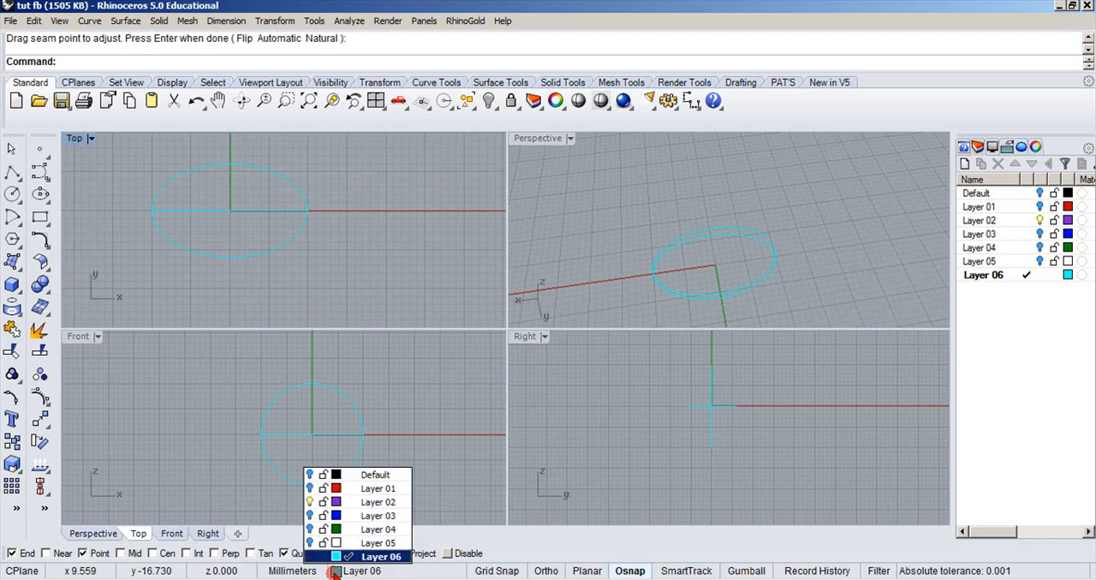
click(310, 488)
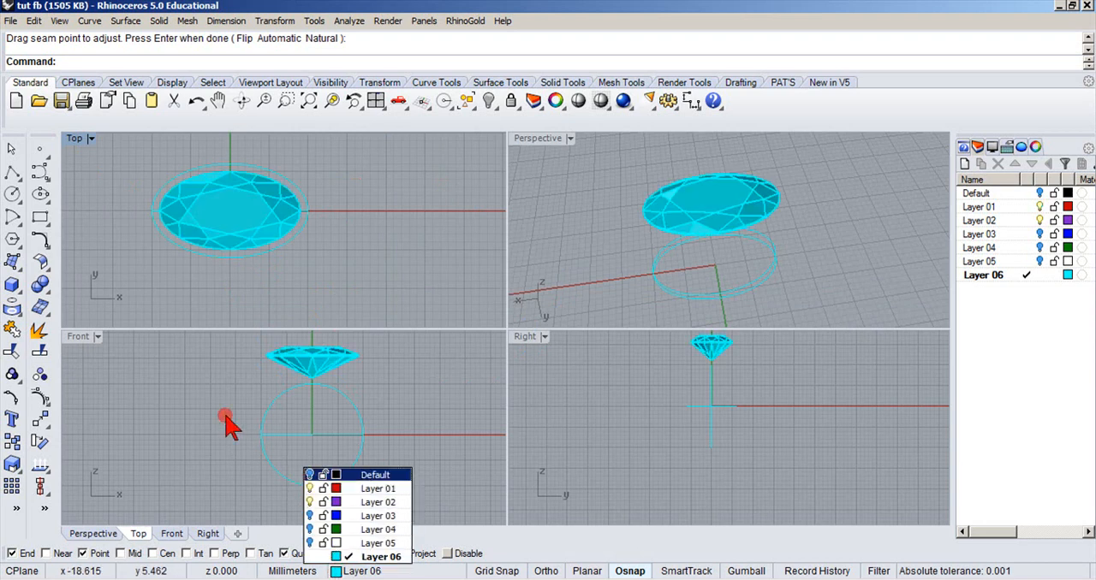
double_click(78, 336)
scroll(572, 221, up, 3)
scroll(572, 221, up, 5)
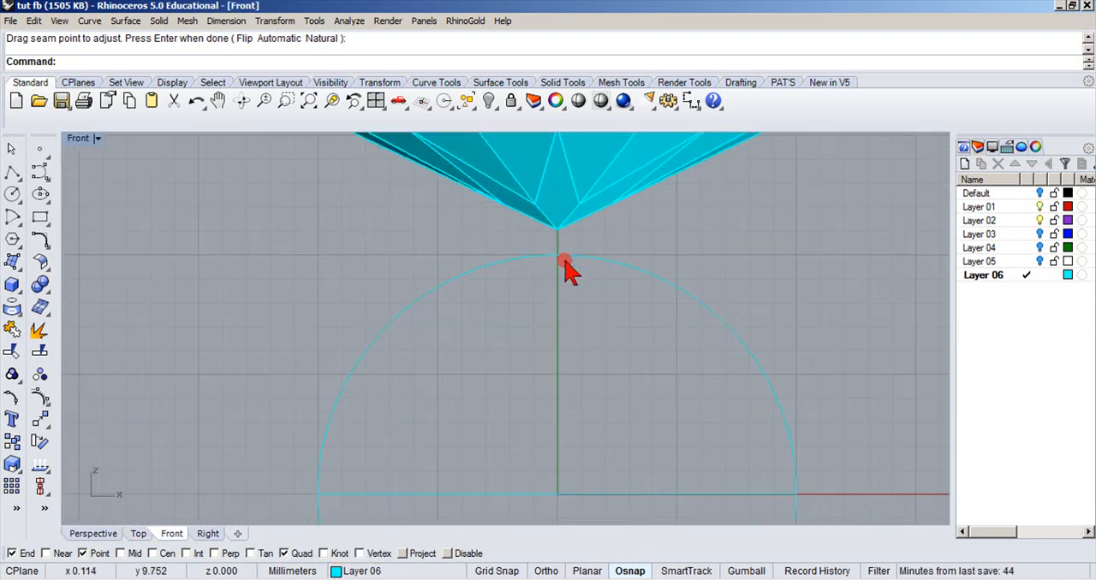
scroll(618, 304, down, 5)
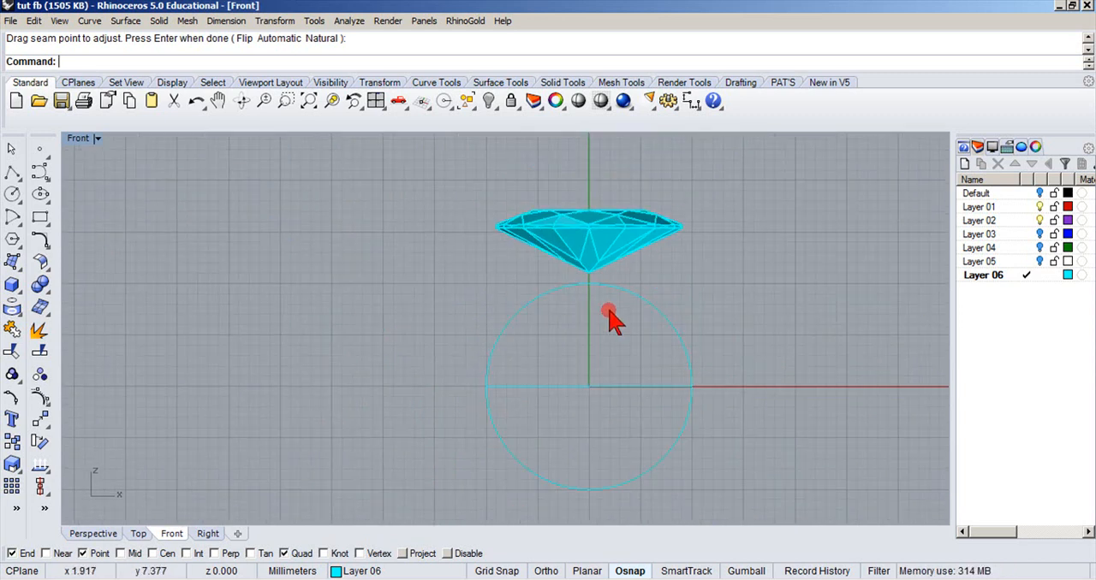
scroll(428, 409, up, 2)
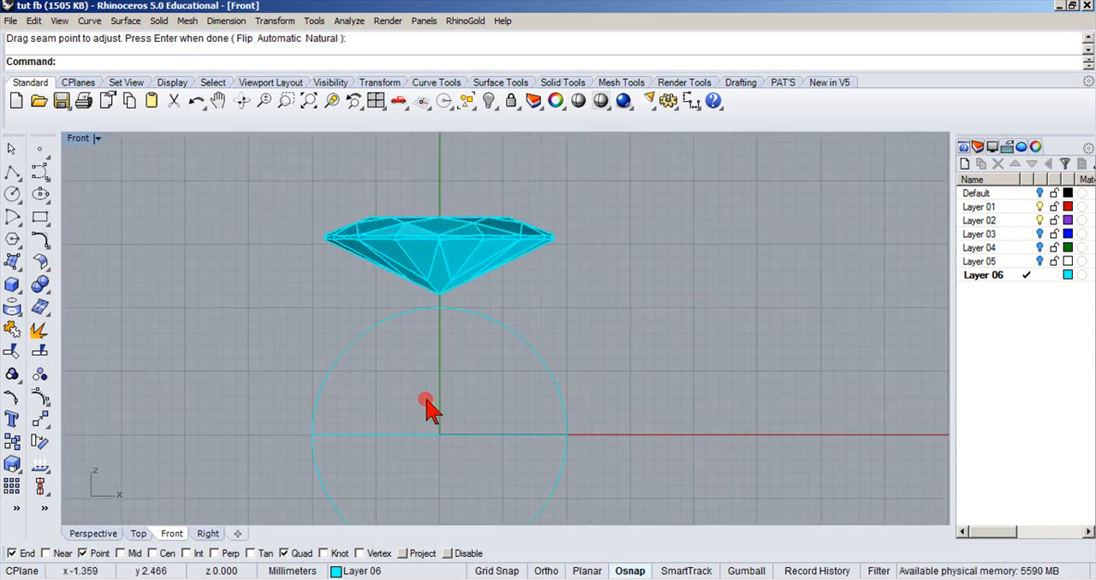
Move the ellipse straight up about 16.4 mm with Ortho, to just above the gemstone's girdle, and restore the four-viewport layout.
click(385, 437)
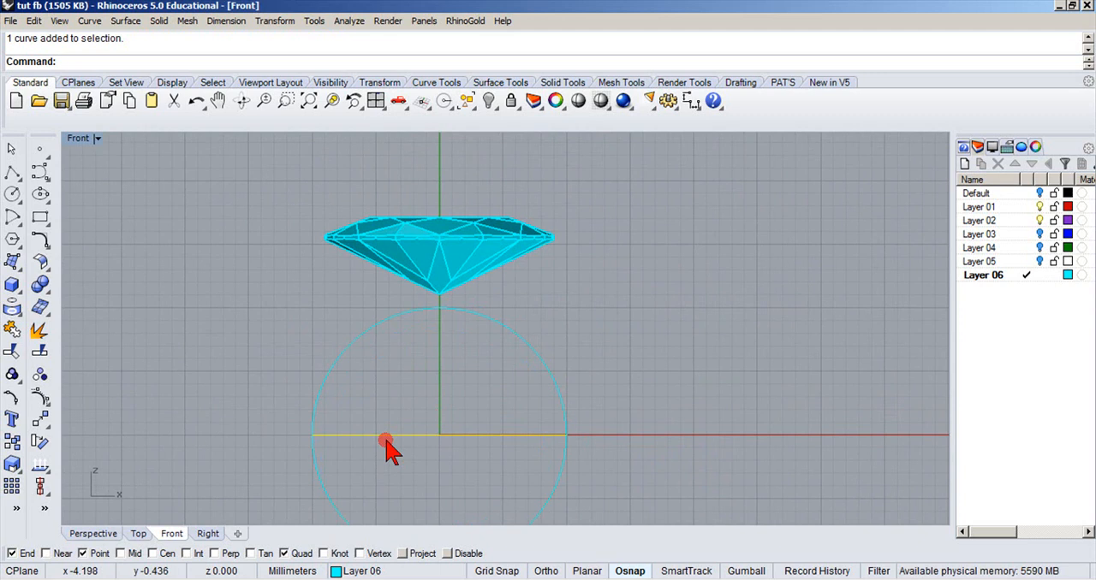
click(545, 565)
drag(407, 438, 474, 206)
scroll(461, 242, up, 4)
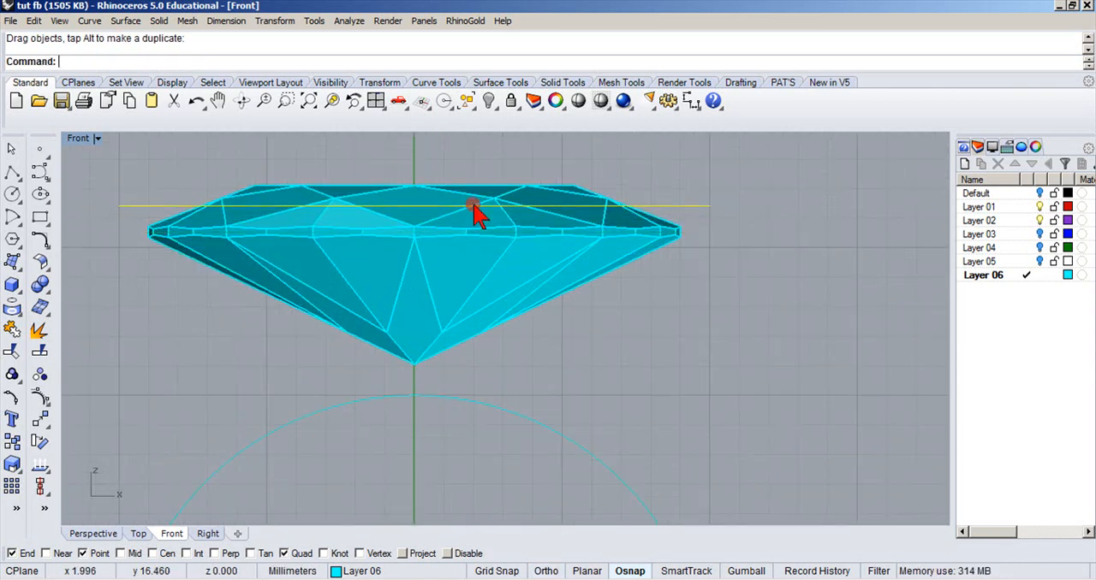
click(475, 210)
click(602, 157)
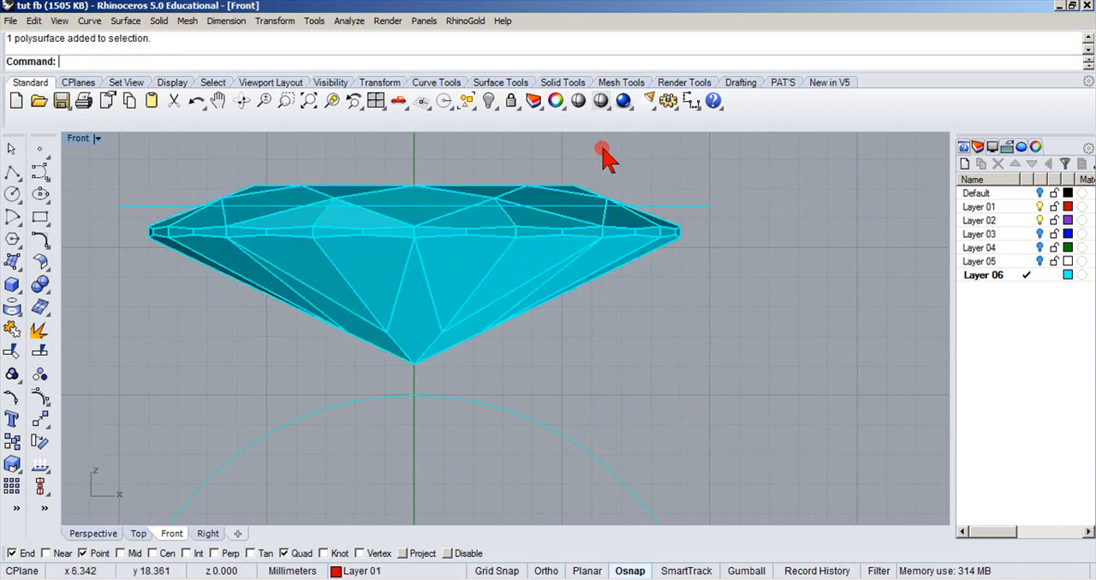
double_click(78, 140)
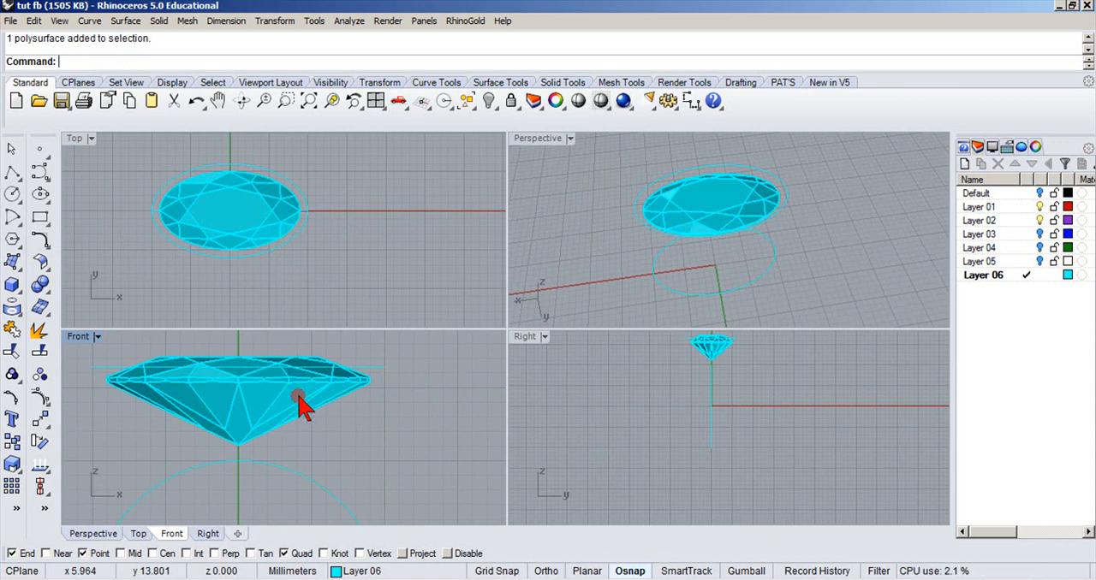
scroll(374, 443, down, 4)
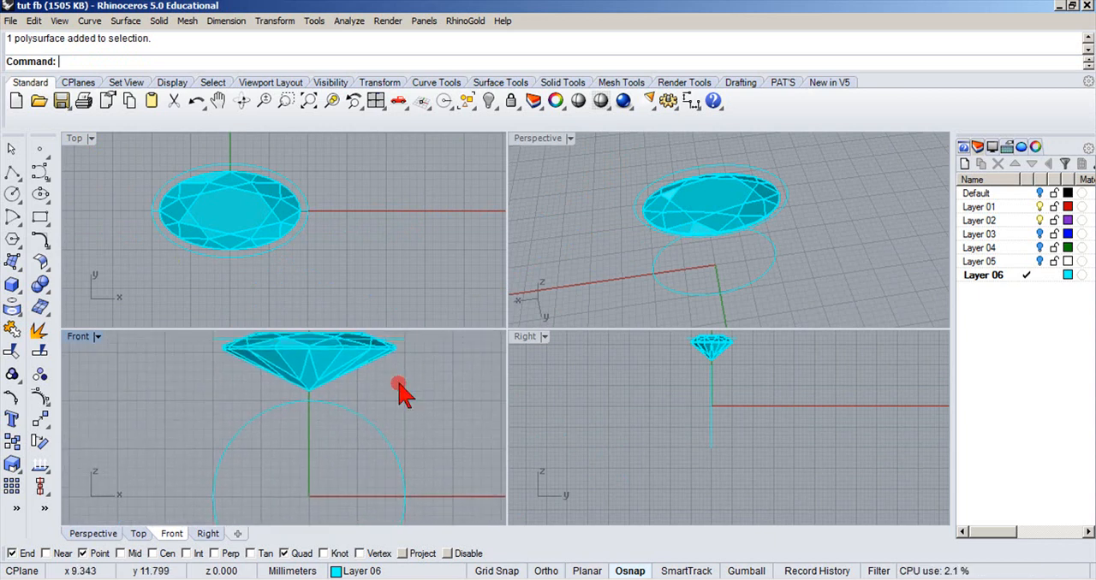
Draw a quarter arc centred at 0,0,0 in the maximized Front view with Grid Snap, from x 0, y -12 to the negative x-axis.
double_click(79, 337)
right_drag(328, 331, 279, 273)
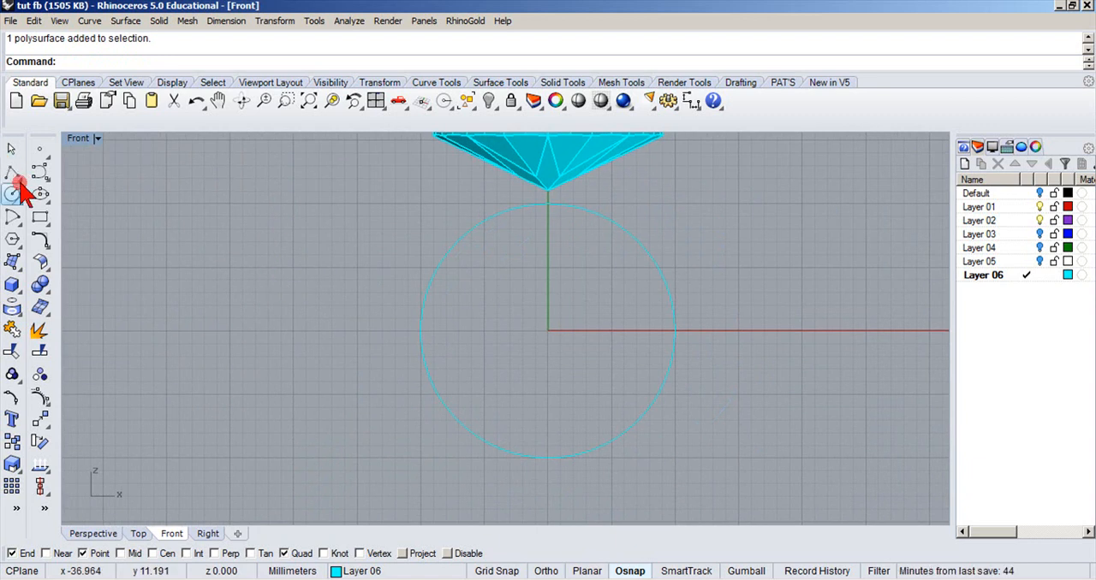
click(15, 219)
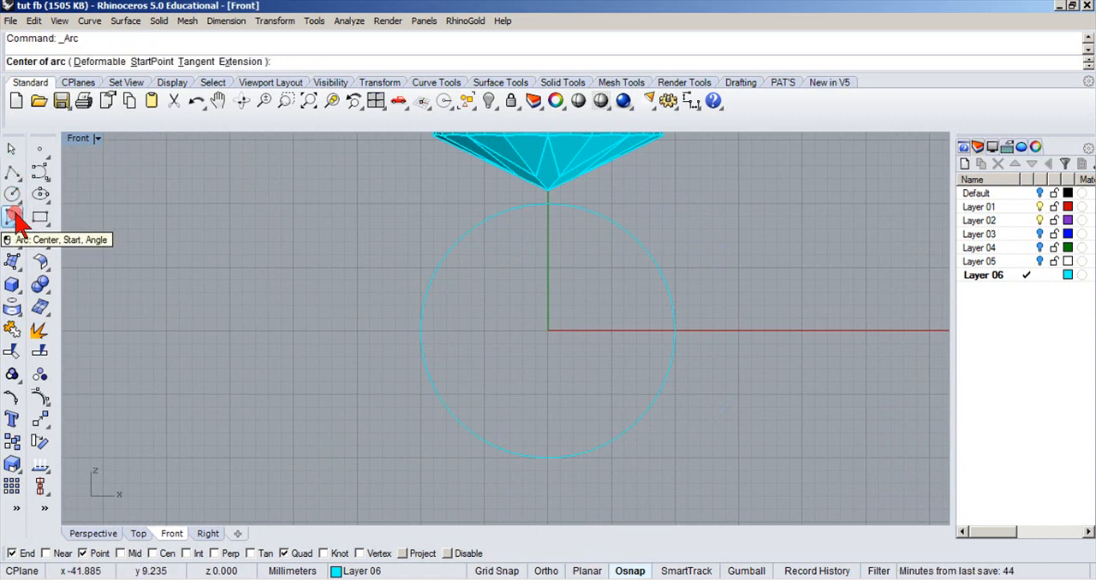
text(0,0,0)
key(Return)
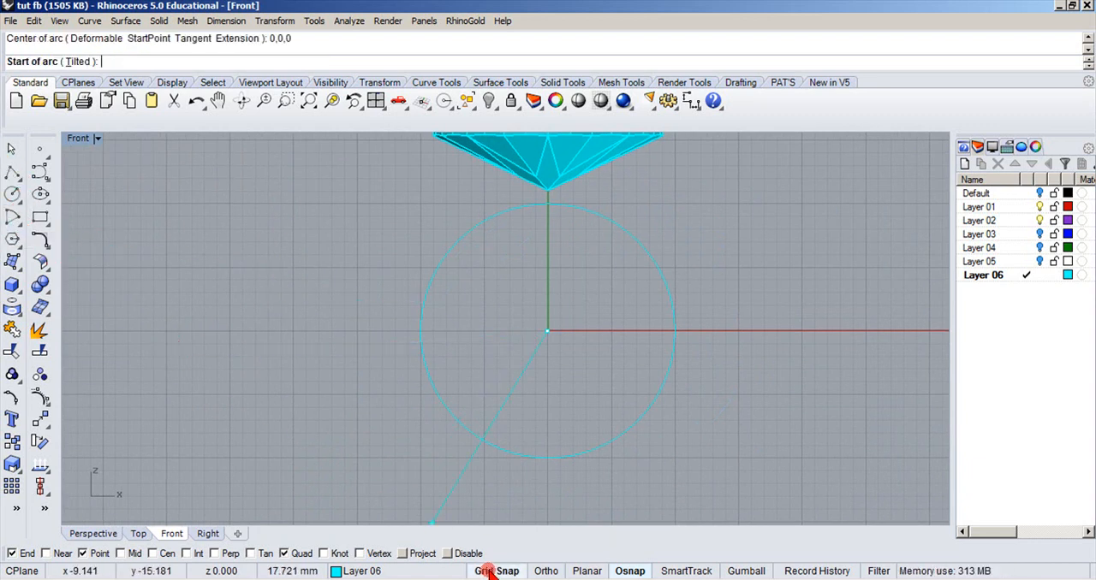
scroll(525, 505, up, 2)
click(558, 470)
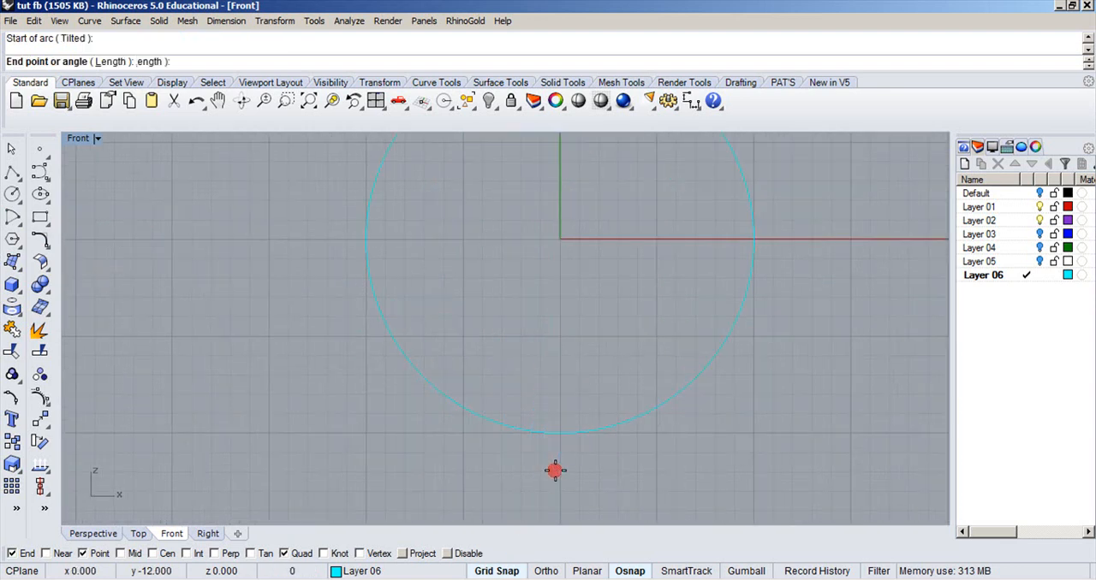
click(356, 247)
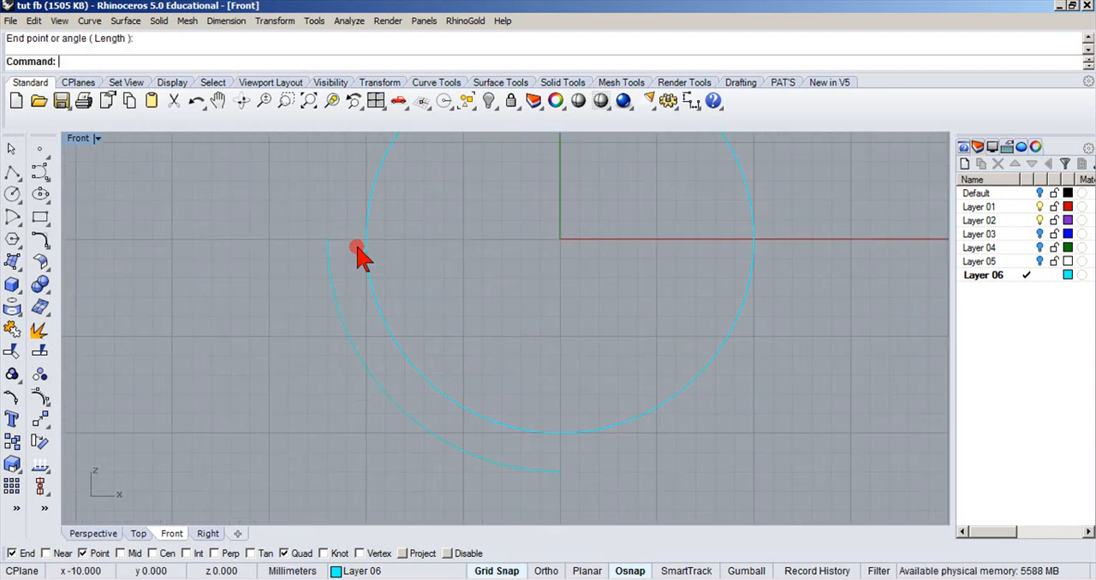
Extend the arc's upper end with a Smooth extension up to the end of the ellipse's long axis on the negative x side.
scroll(330, 298, down, 2)
right_drag(447, 239, 395, 282)
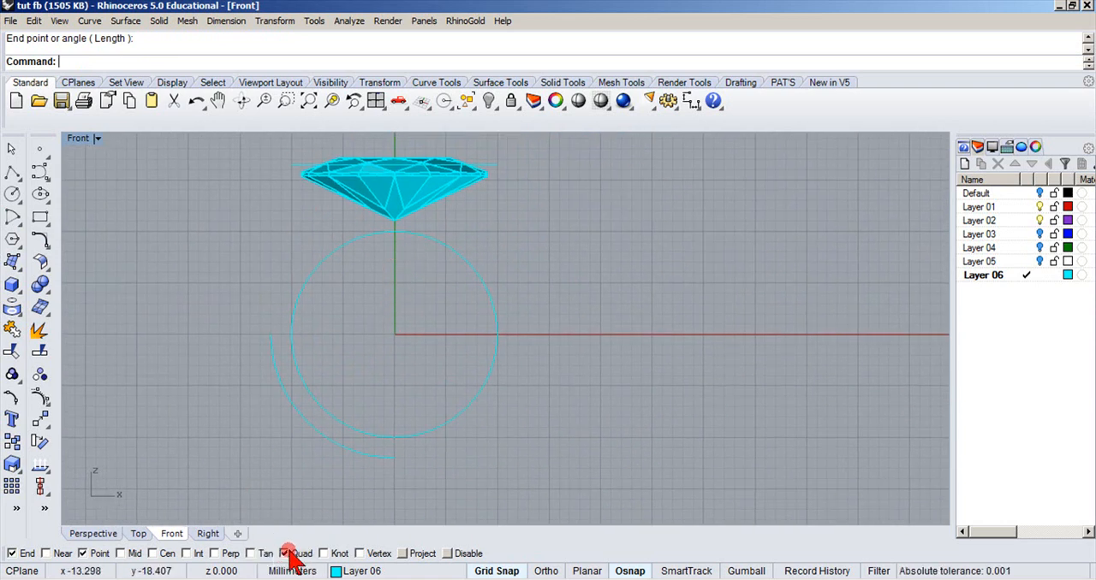
click(43, 239)
click(62, 249)
drag(68, 266, 98, 286)
click(142, 307)
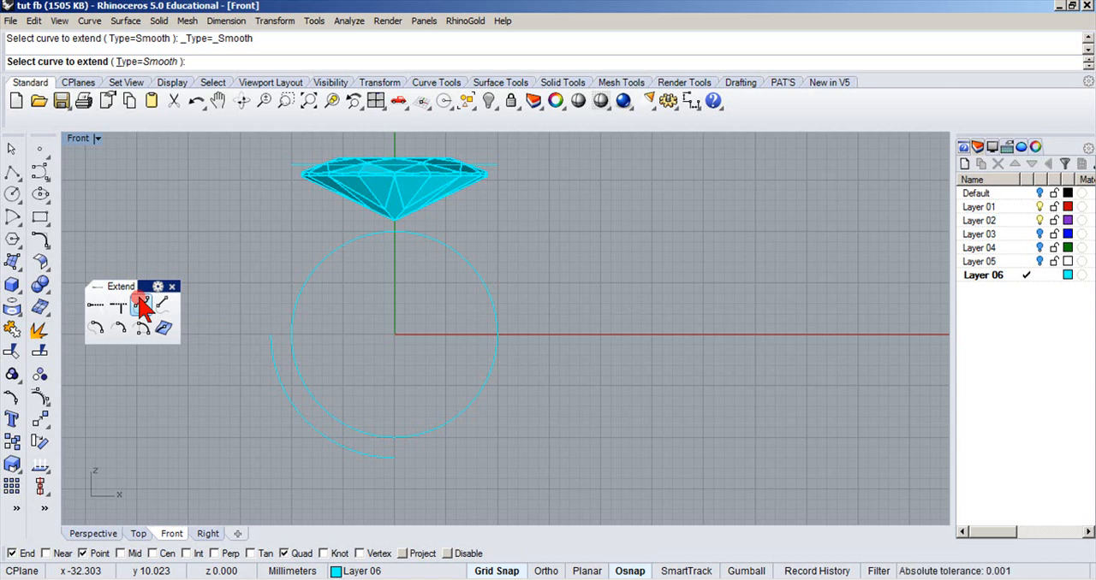
click(270, 342)
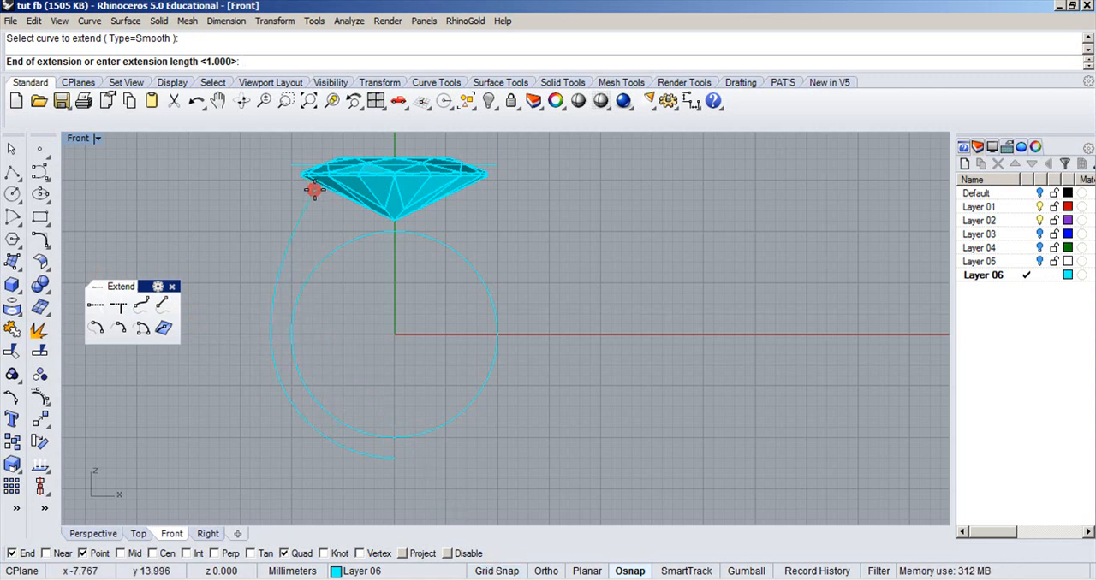
click(292, 175)
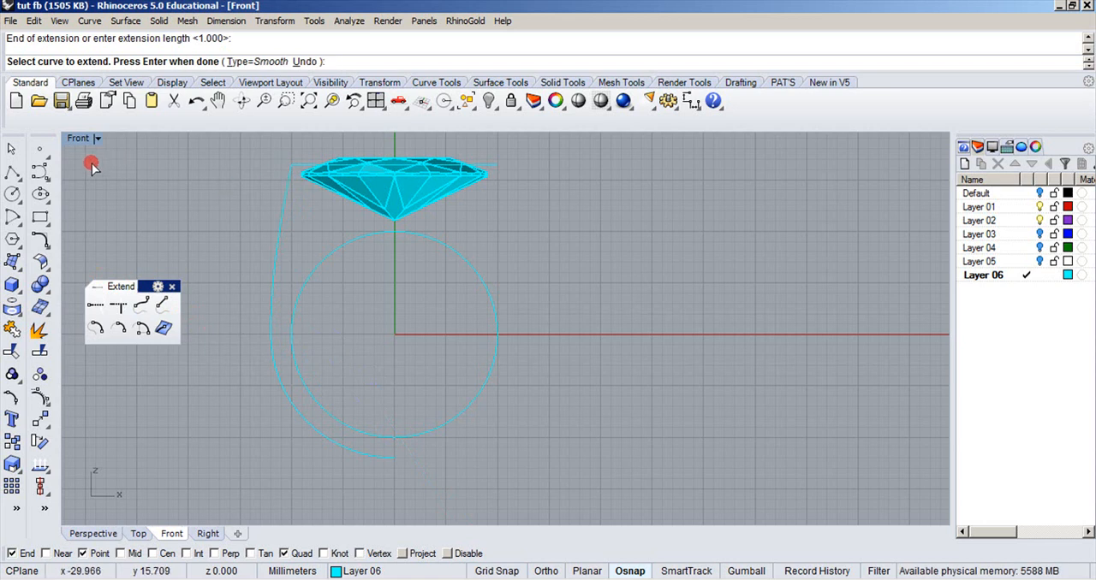
Mirror the extended shank curve across the vertical axis from its bottom endpoint with Ortho, keeping the original, and restore the four-viewport layout.
click(41, 420)
click(68, 423)
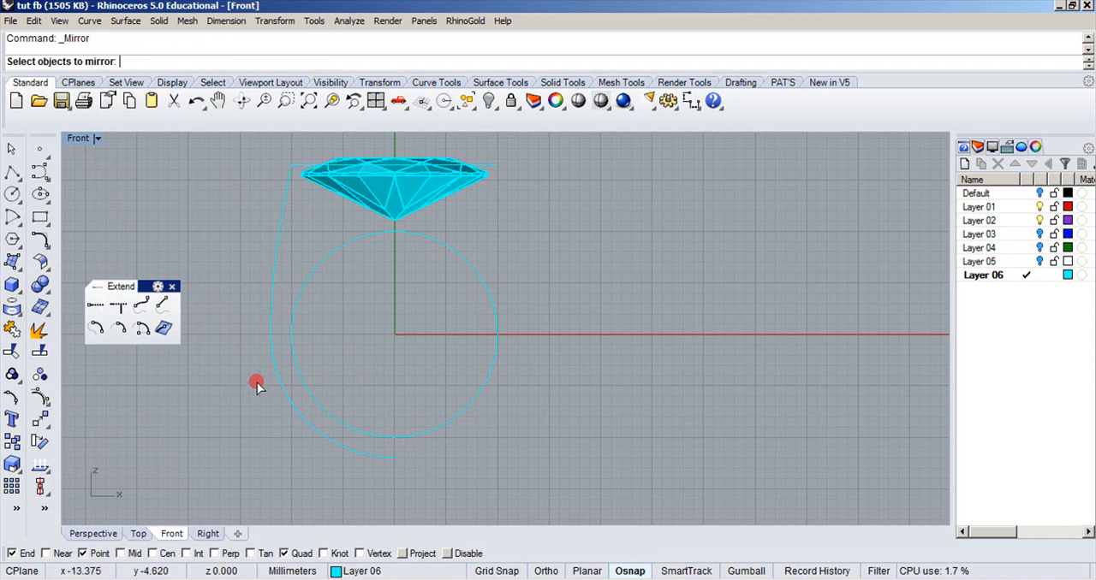
click(276, 388)
key(Return)
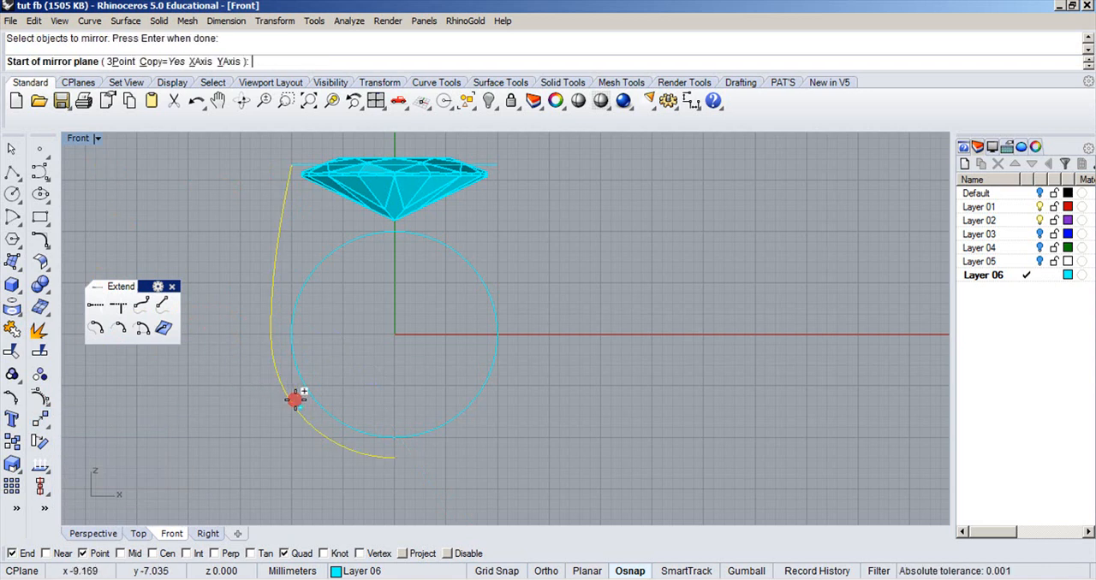
click(393, 458)
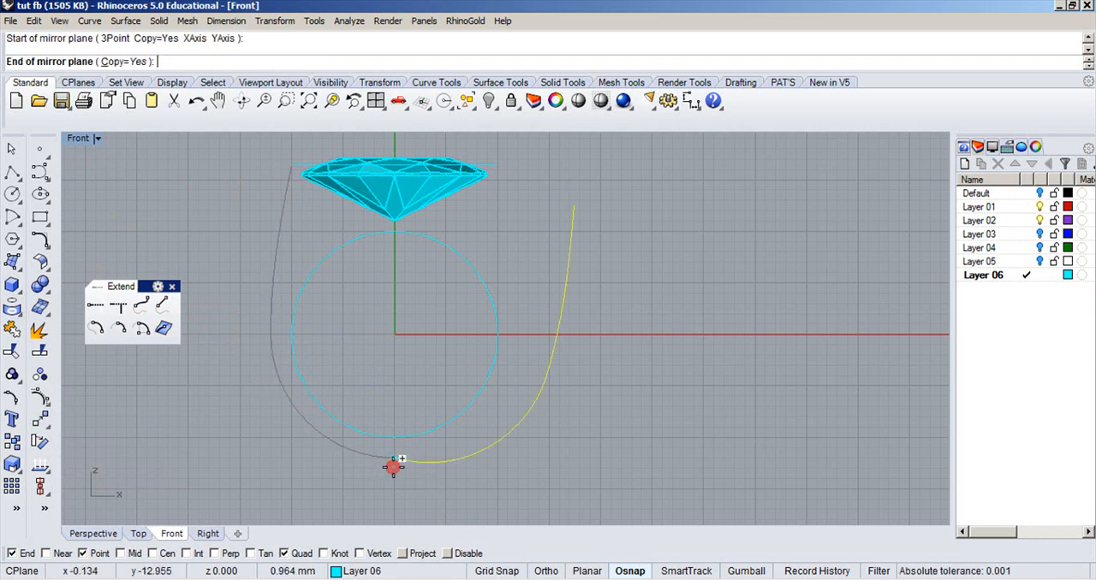
click(391, 385)
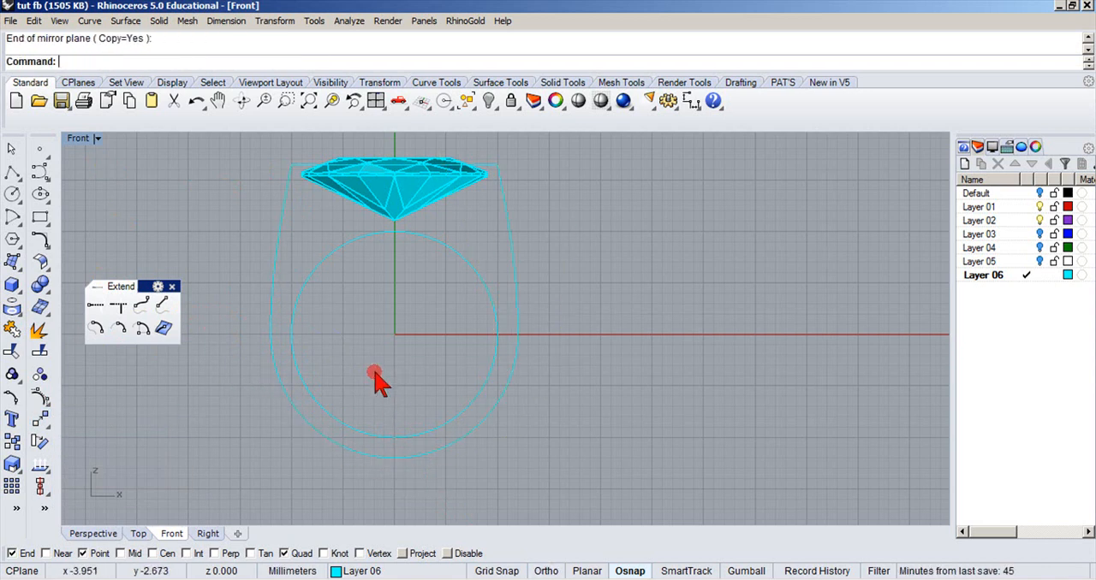
double_click(86, 137)
right_drag(548, 257, 599, 215)
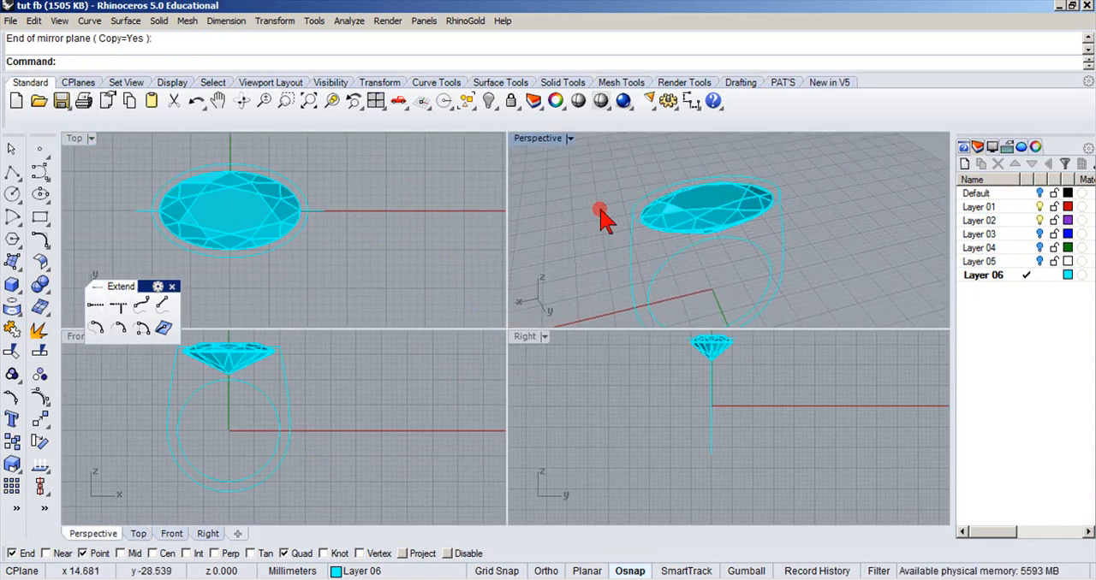
Hide Layer 01 with the gemstone and place point objects at the shank curves' bottom joint and both short-axis quadrants of the ellipse.
click(327, 554)
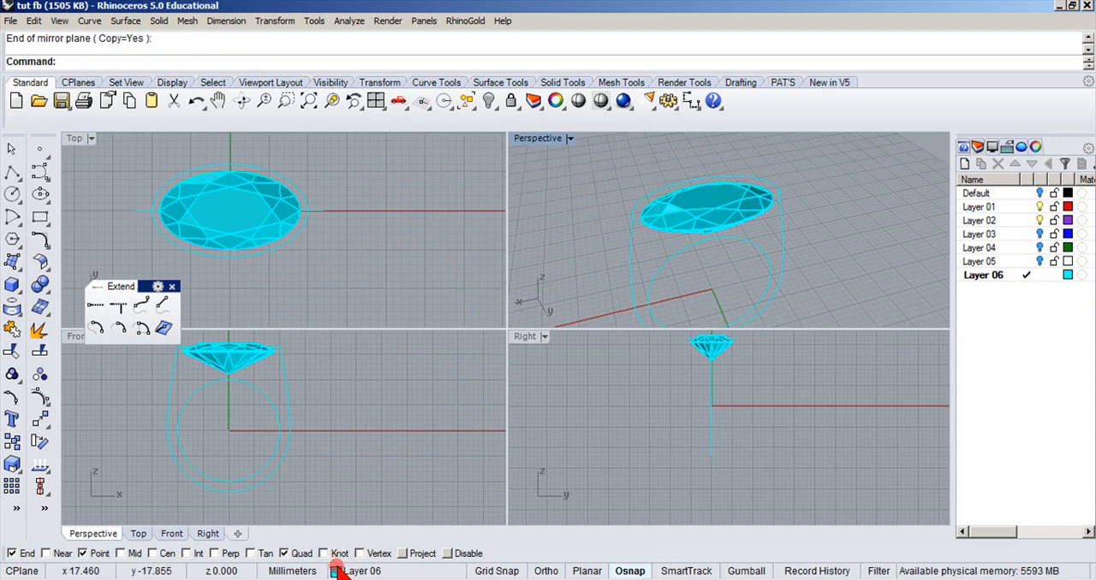
click(311, 488)
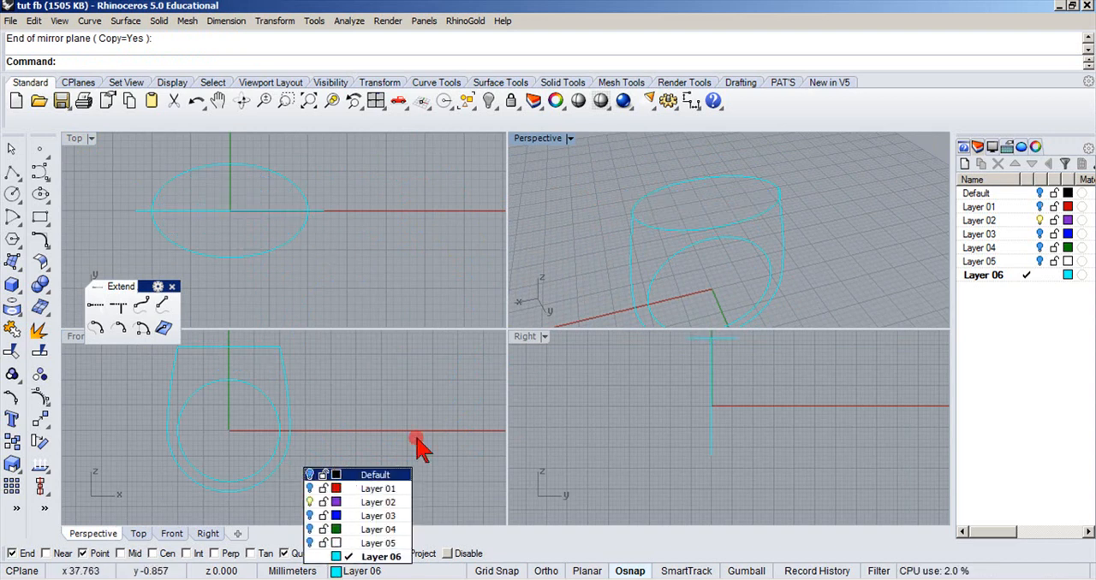
click(39, 150)
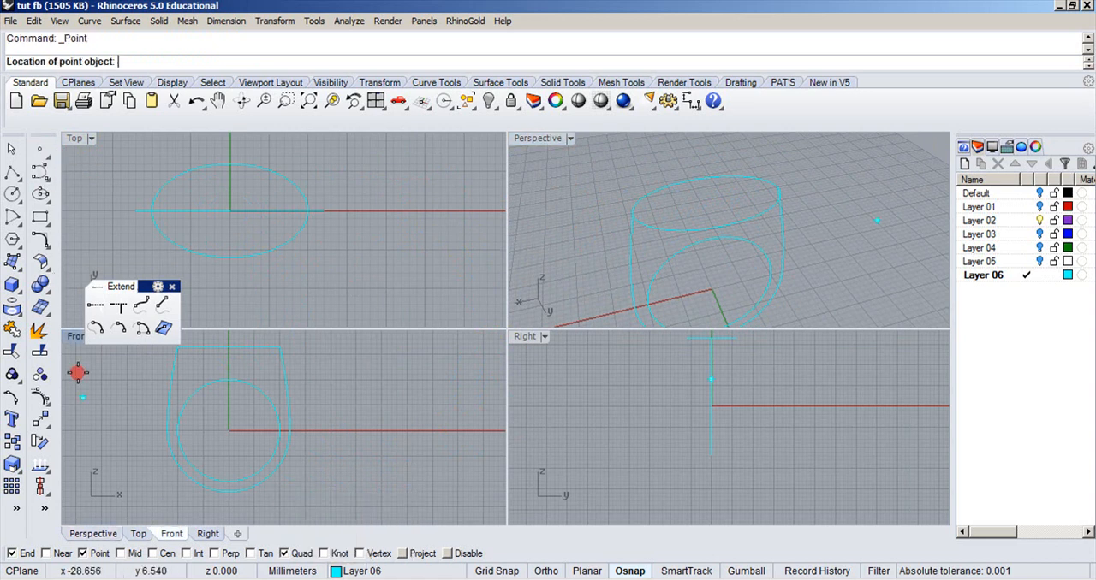
click(229, 492)
right_click(594, 377)
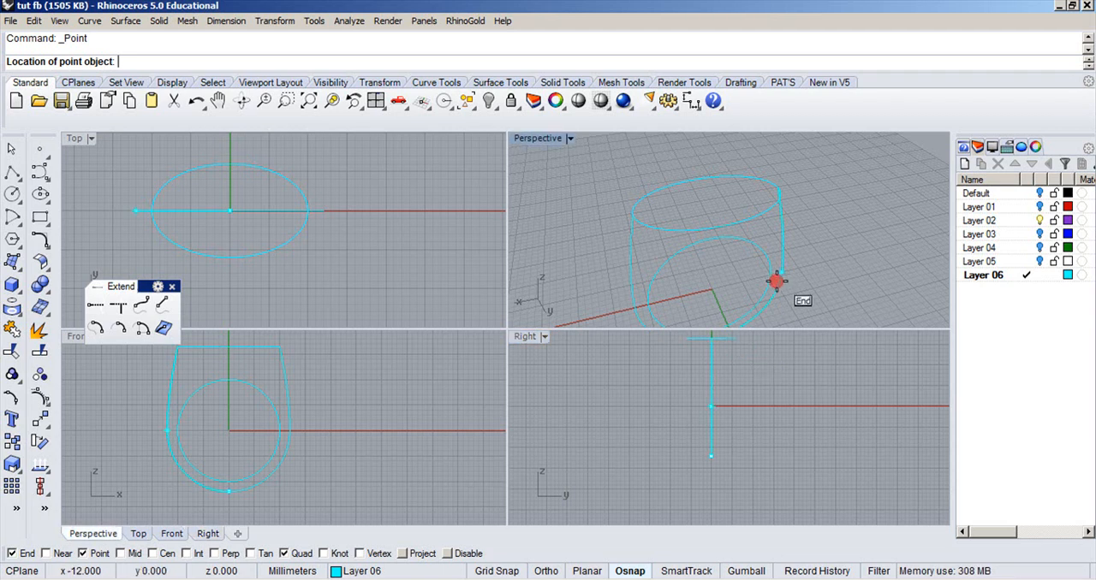
click(738, 341)
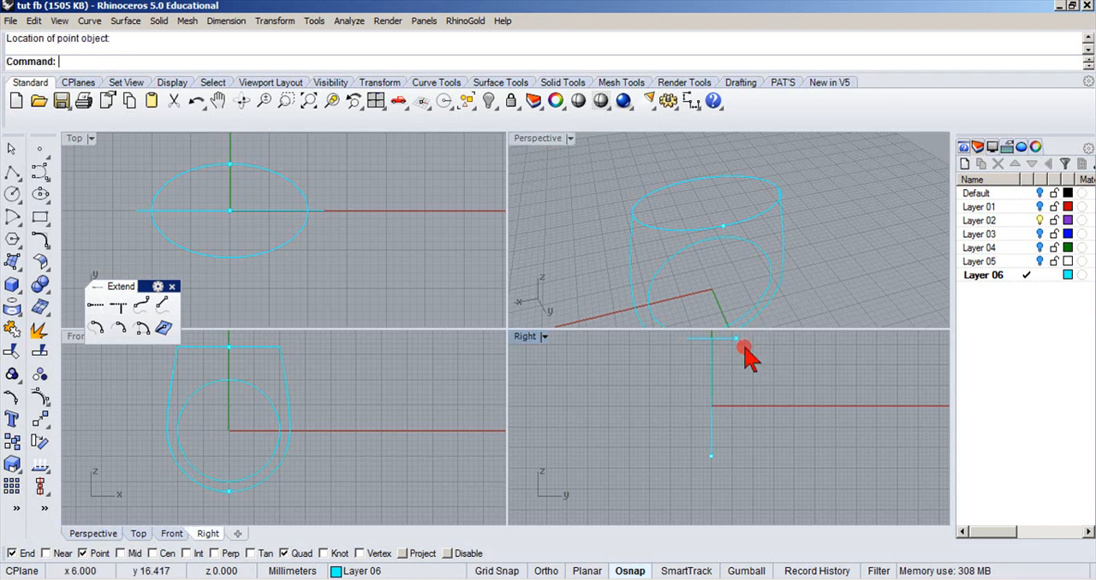
right_click(683, 381)
click(682, 351)
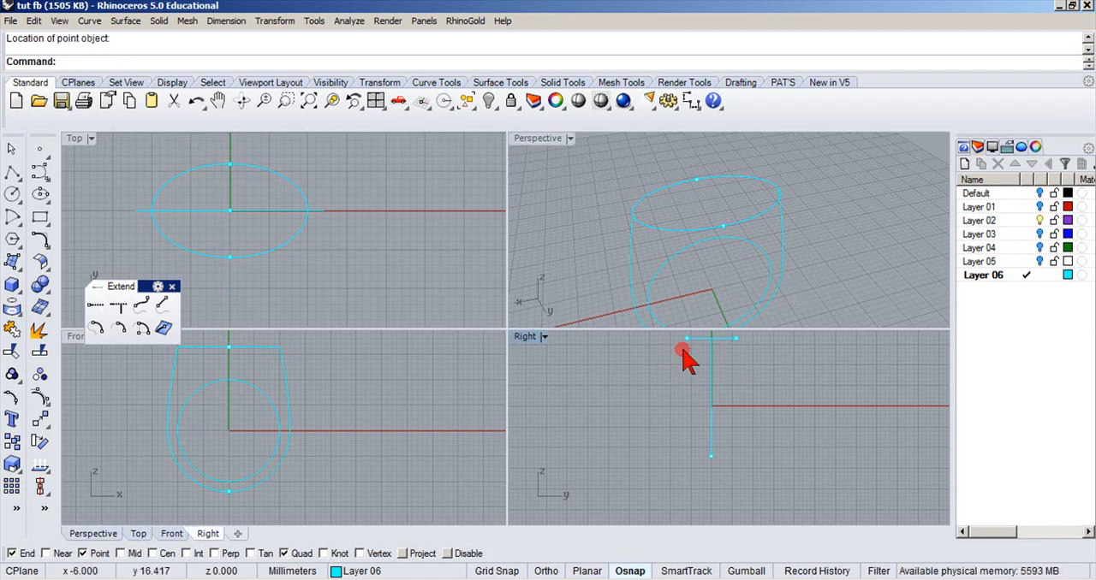
Draw a degree-3 control point curve in the maximized Right view from the ellipse's positive-y quadrant, bulging outward, to the bottom point at 0, -12.
double_click(521, 138)
scroll(517, 324, down, 5)
right_drag(533, 377, 566, 369)
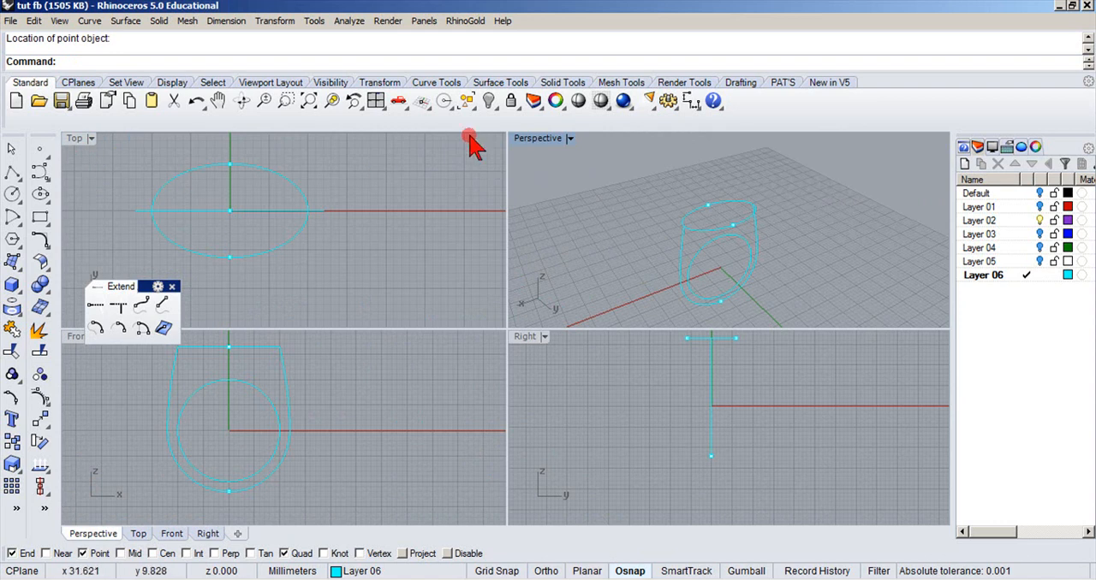
double_click(528, 338)
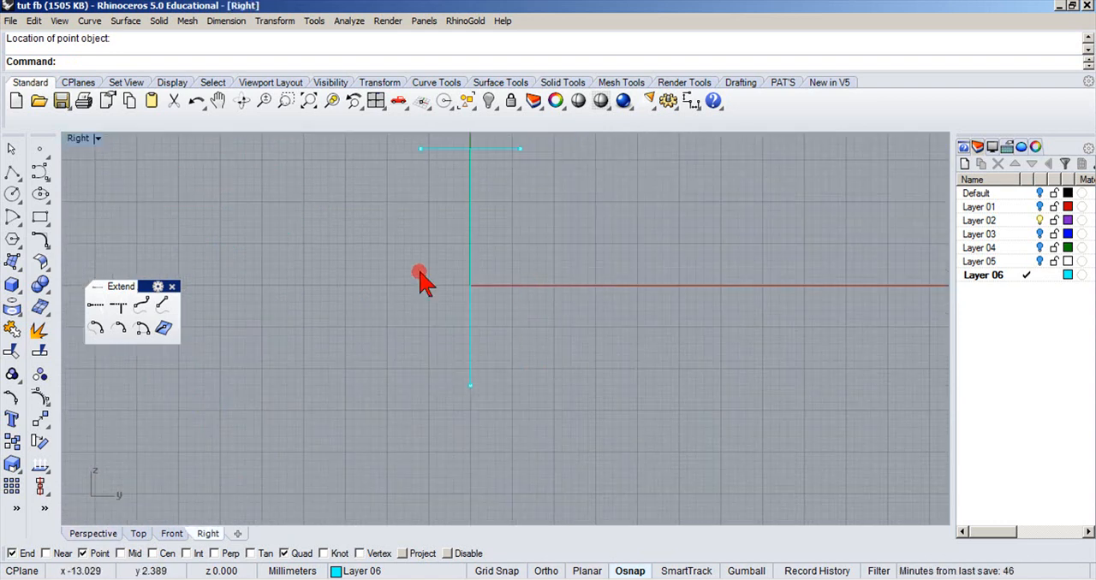
click(39, 176)
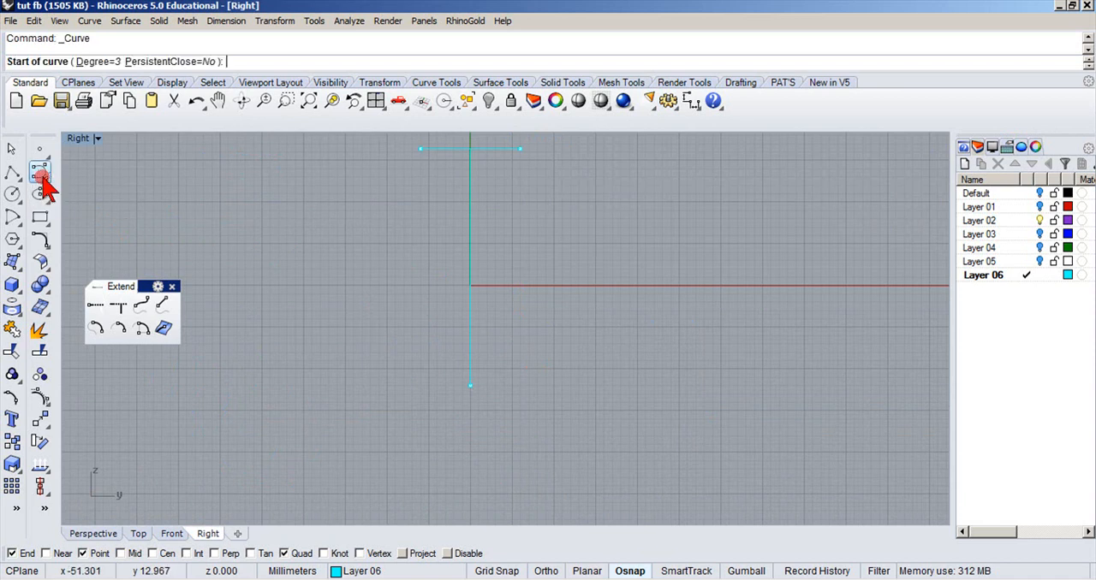
click(521, 154)
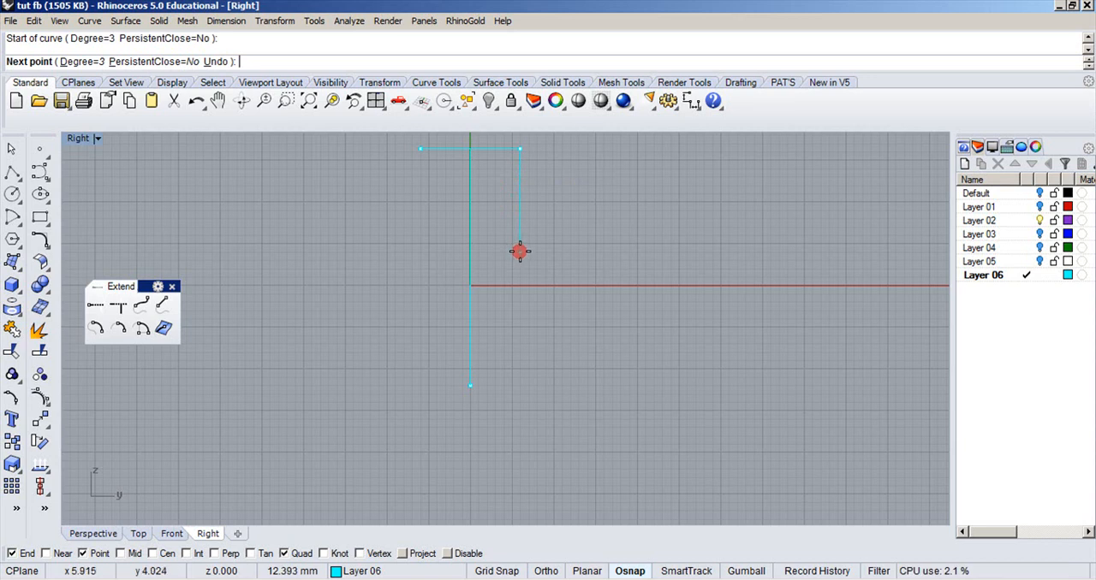
click(520, 251)
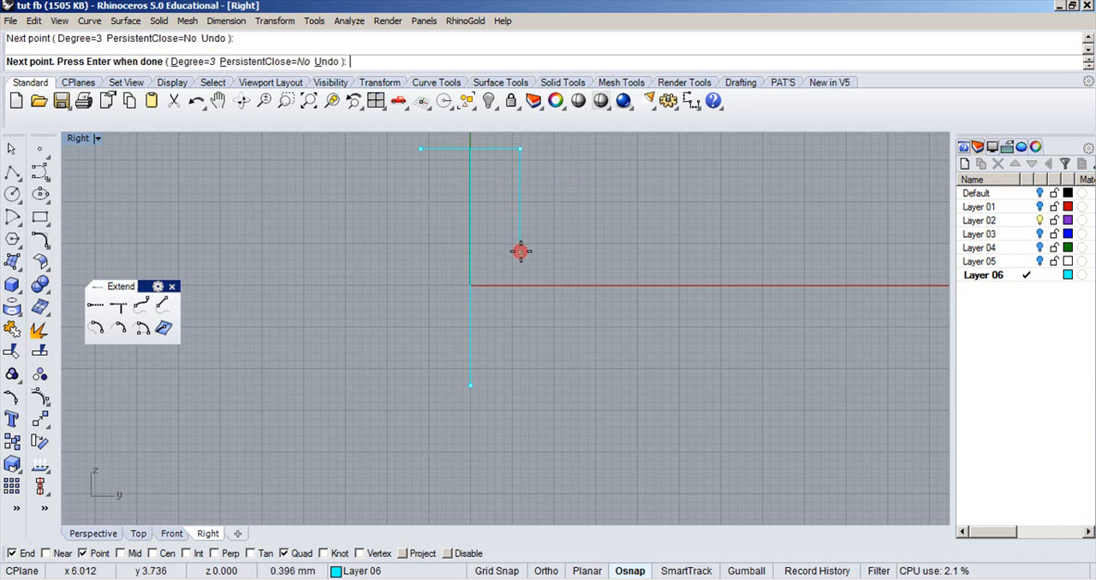
click(511, 322)
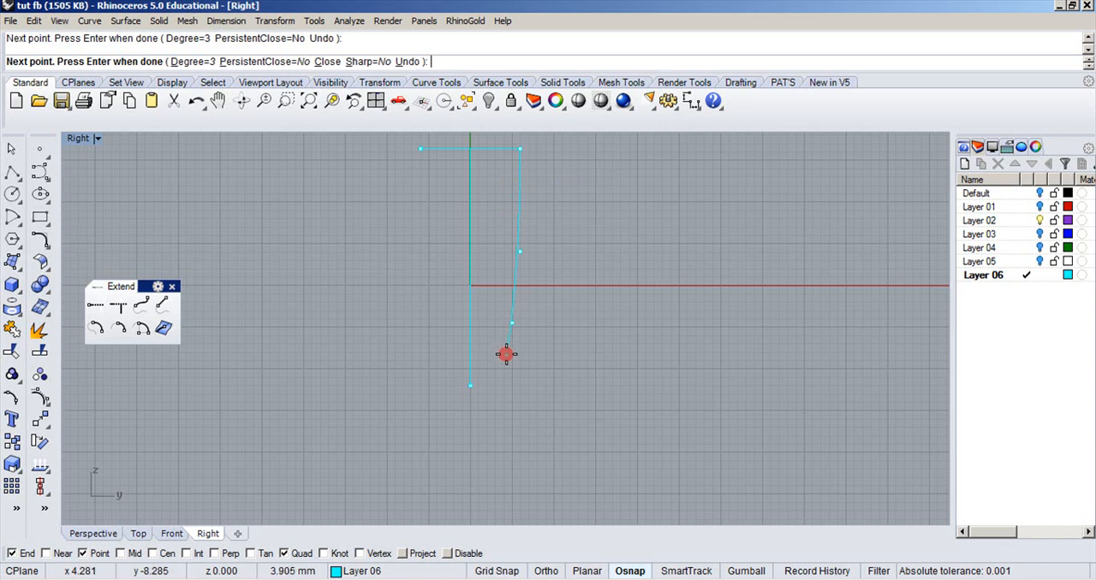
click(506, 354)
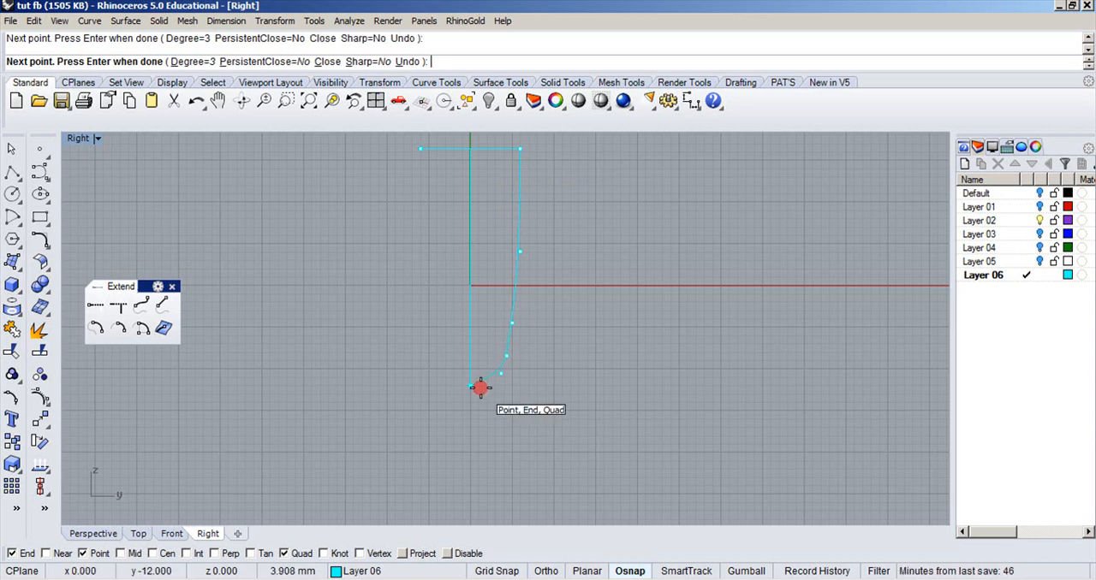
click(480, 387)
key(Return)
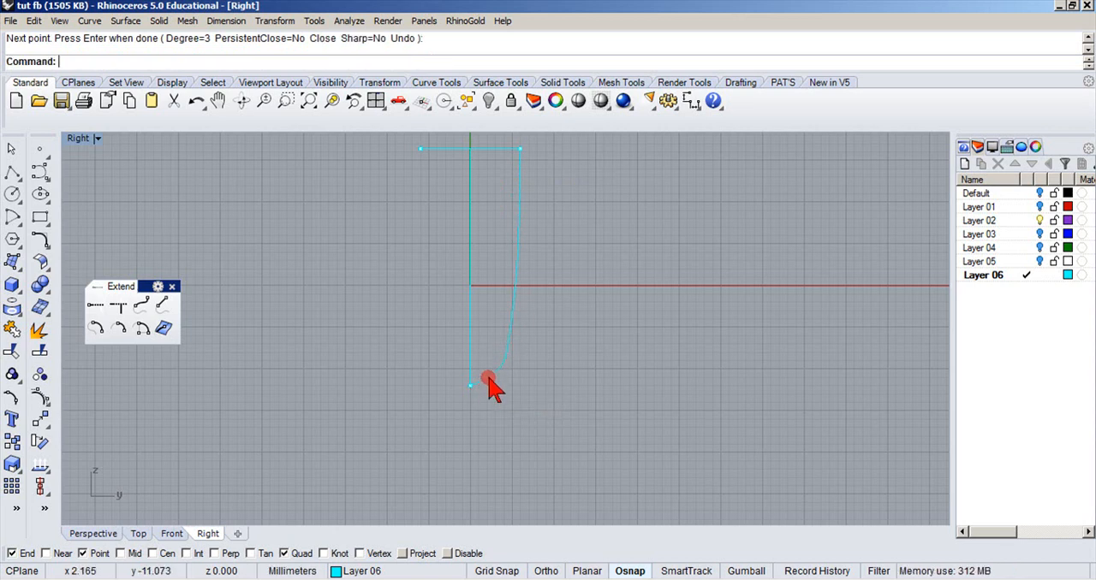
Mirror the side profile curve across the vertical axis from the bottom point, and close the floating Extend toolbar in the maximized Perspective view.
click(485, 383)
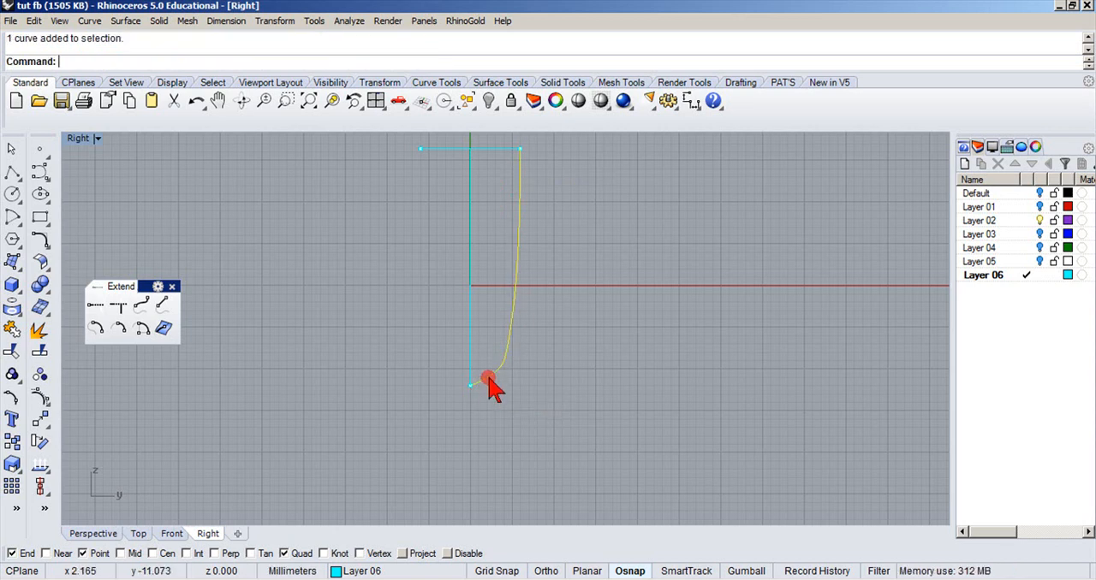
click(39, 425)
click(78, 431)
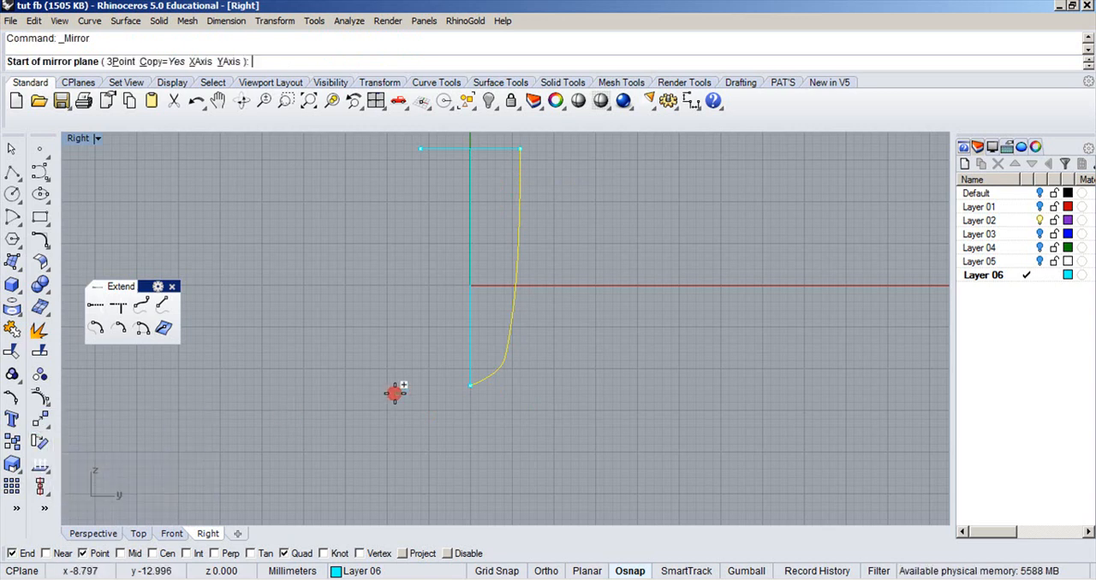
click(469, 377)
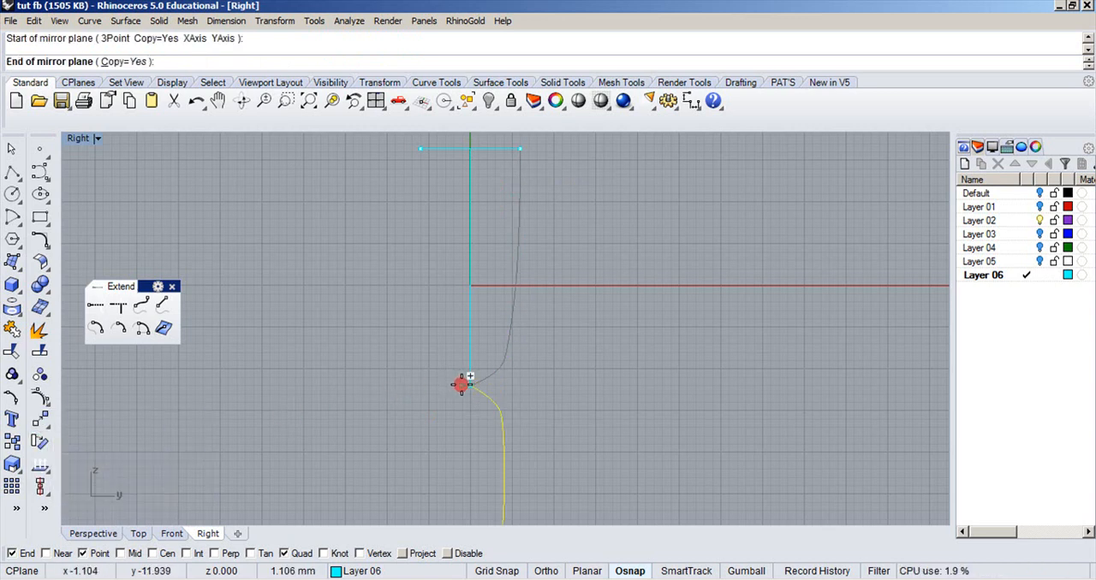
click(465, 334)
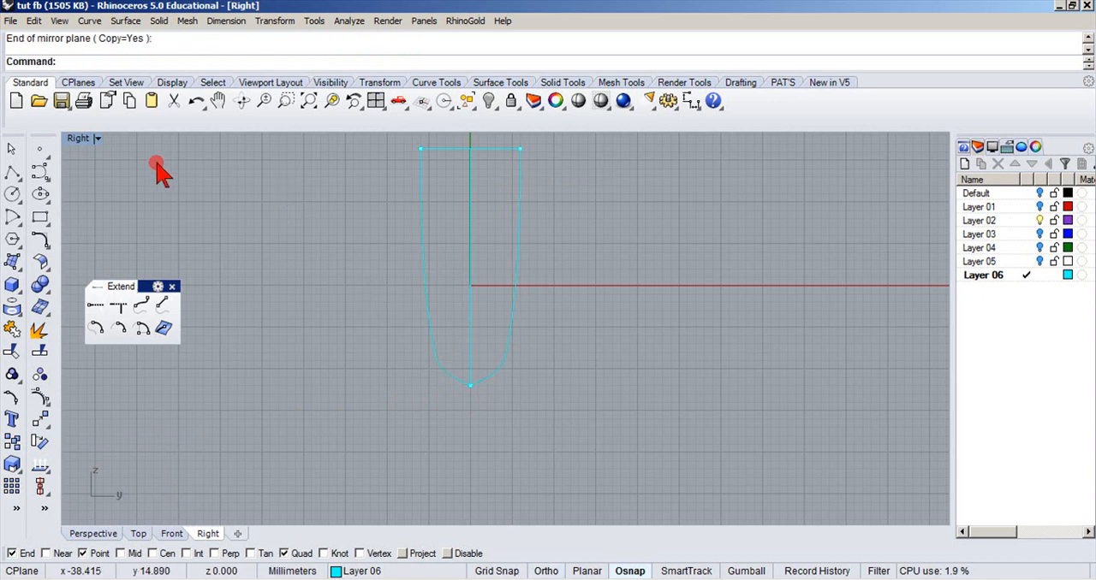
double_click(78, 139)
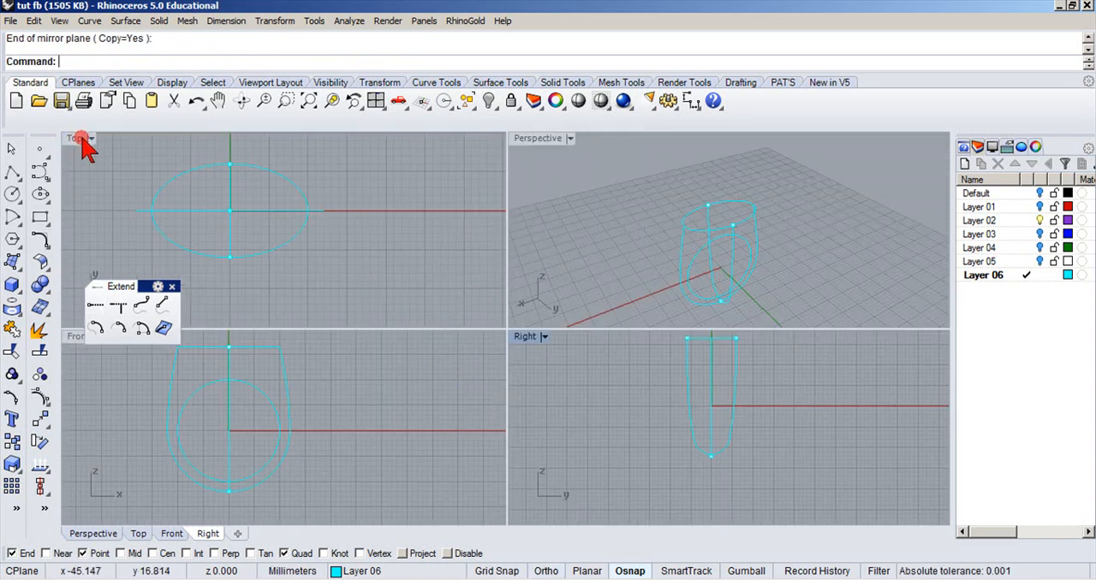
double_click(520, 142)
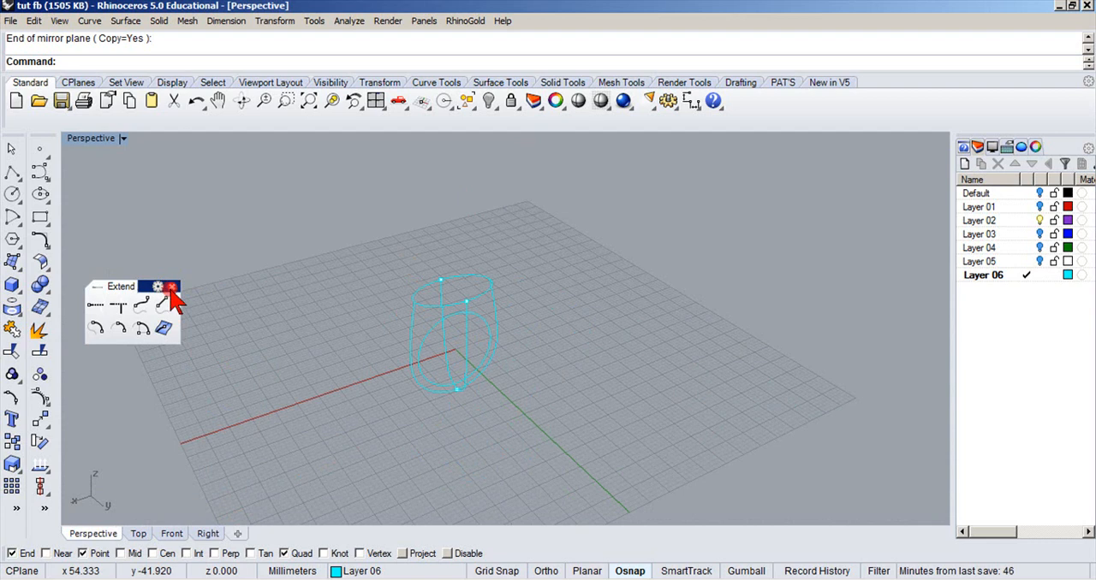
click(171, 288)
right_drag(359, 330, 515, 301)
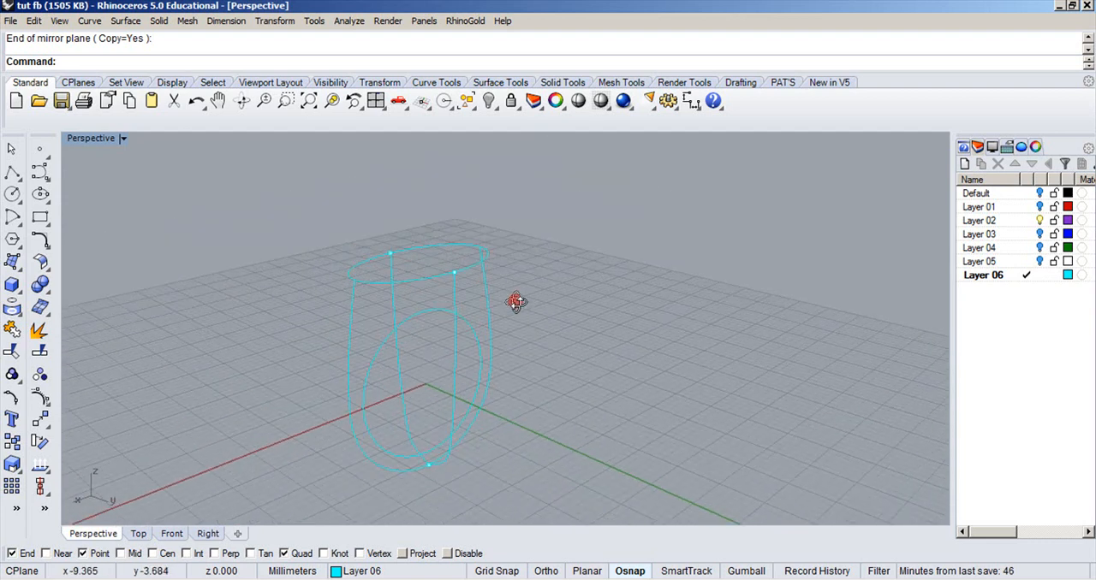
Set the Perspective view to Ghosted and build a network surface from the ellipse, shank and side curves, with tolerances 0.001 and 0.01.
click(126, 137)
click(85, 215)
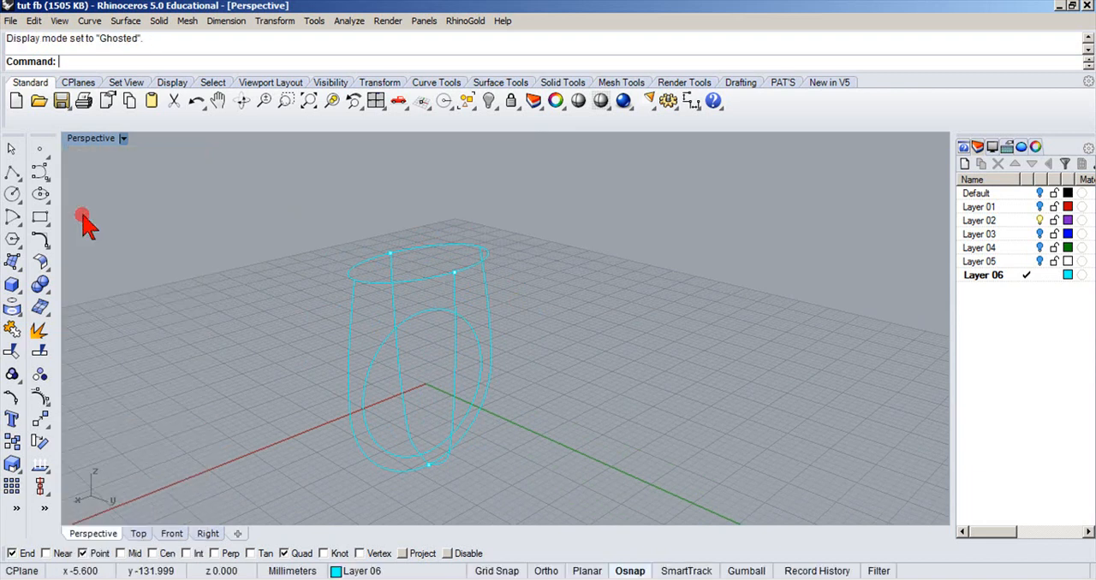
click(12, 261)
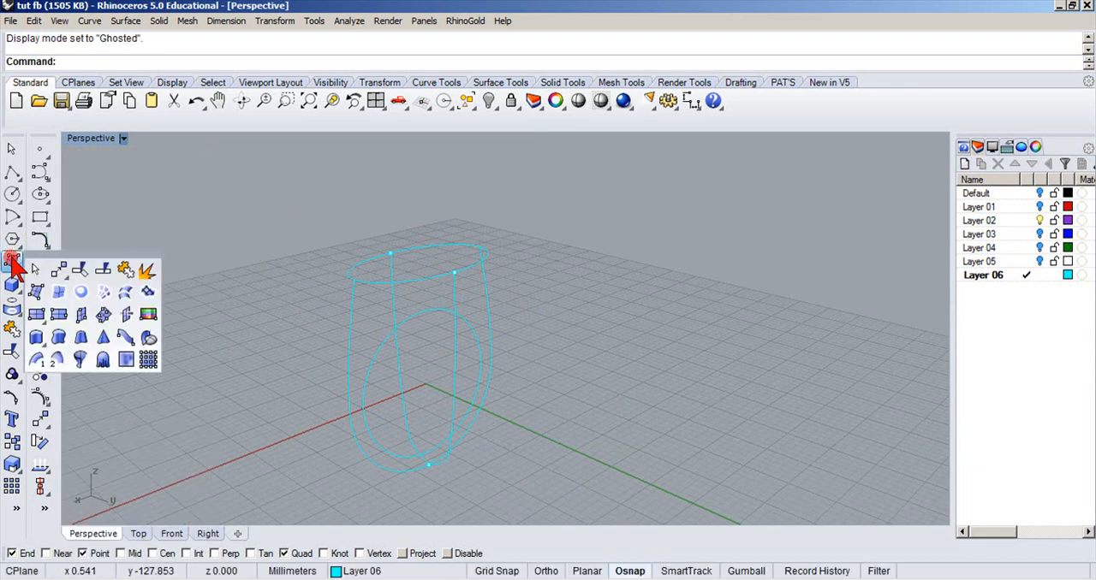
click(101, 294)
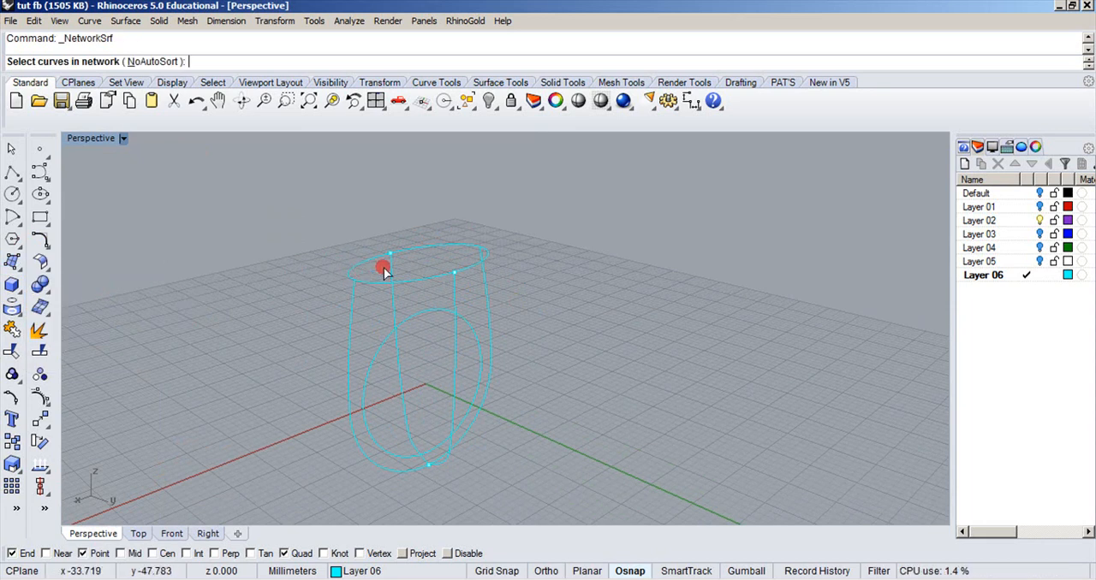
drag(322, 287, 315, 293)
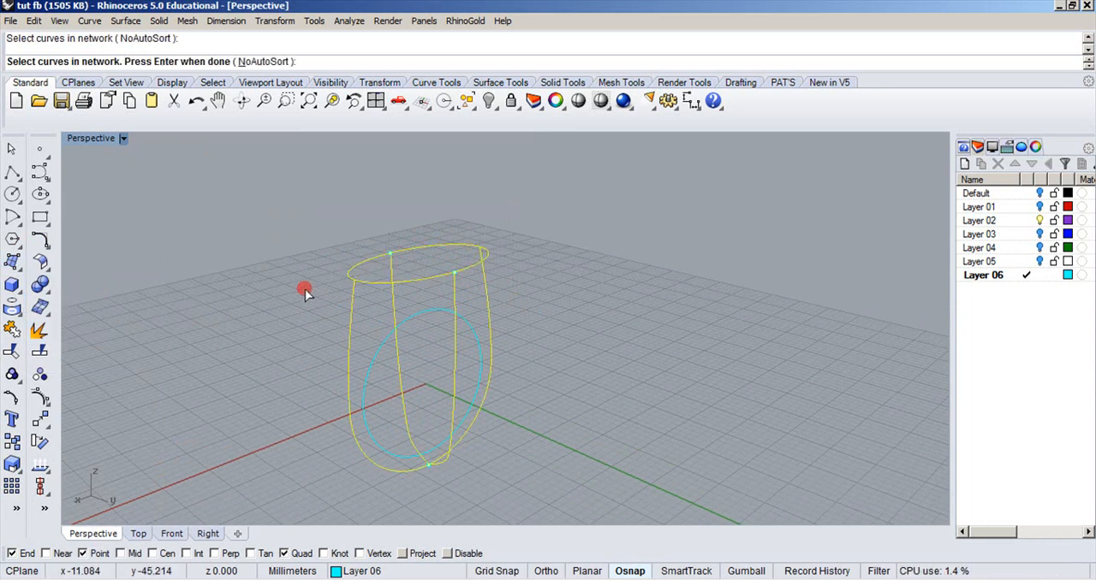
key(Return)
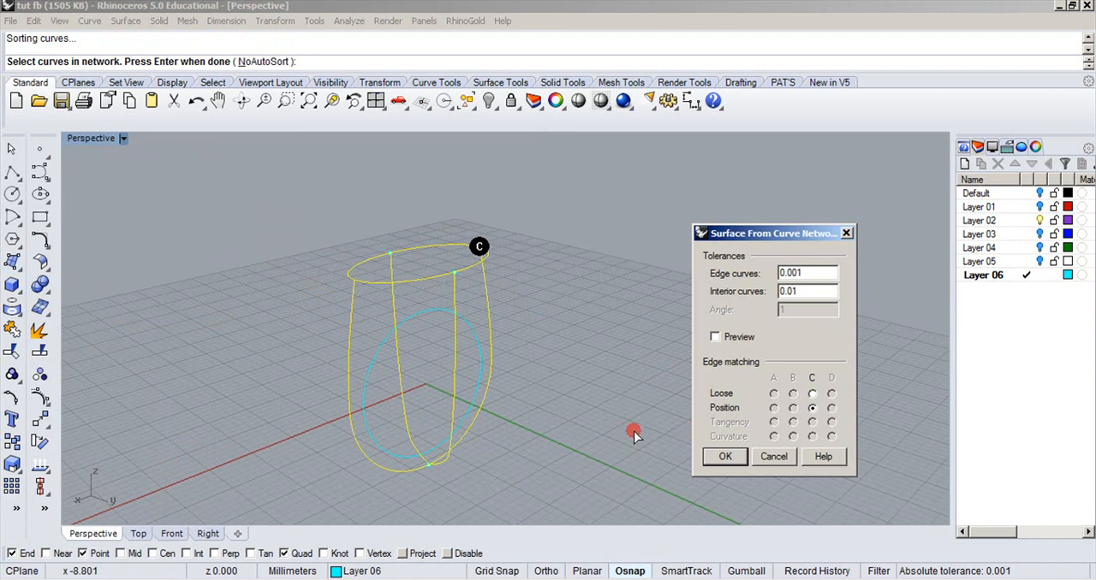
click(723, 458)
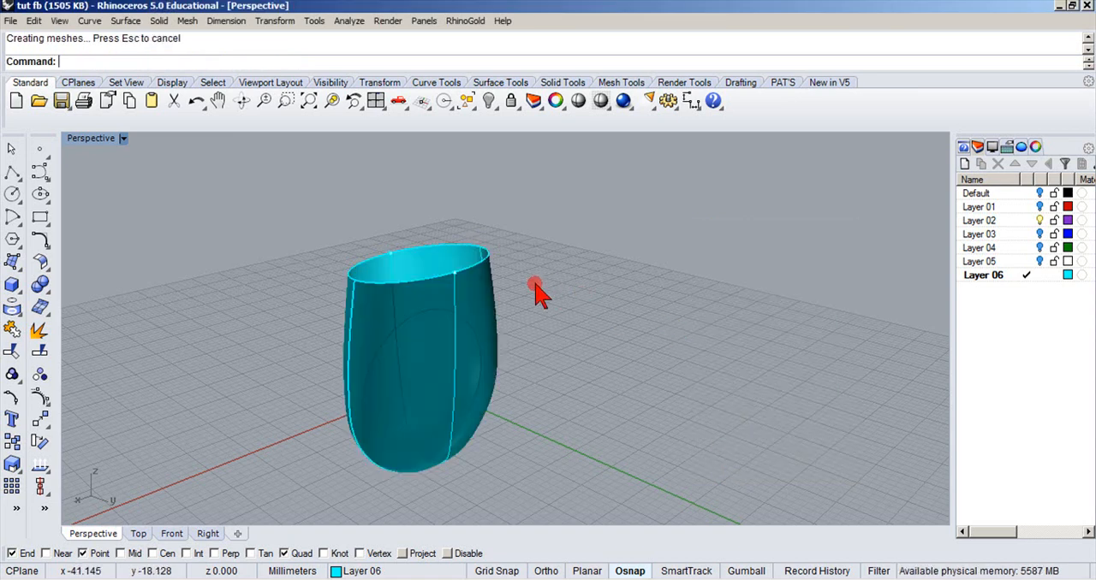
Cap the network surface's planar opening and check the resulting body's type in its object properties.
click(475, 303)
text(Ca)
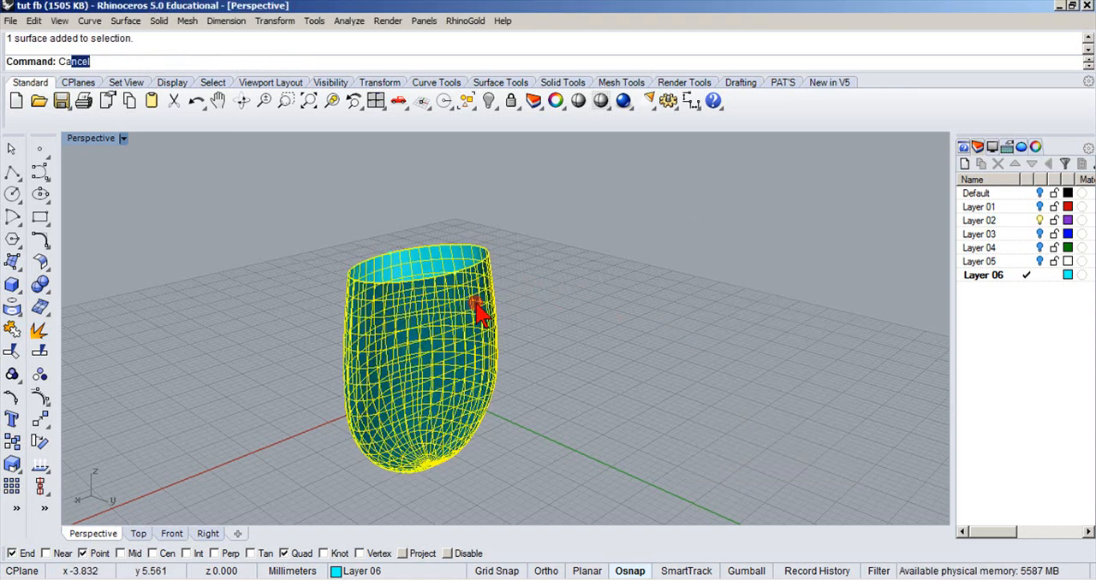
text(p)
key(Return)
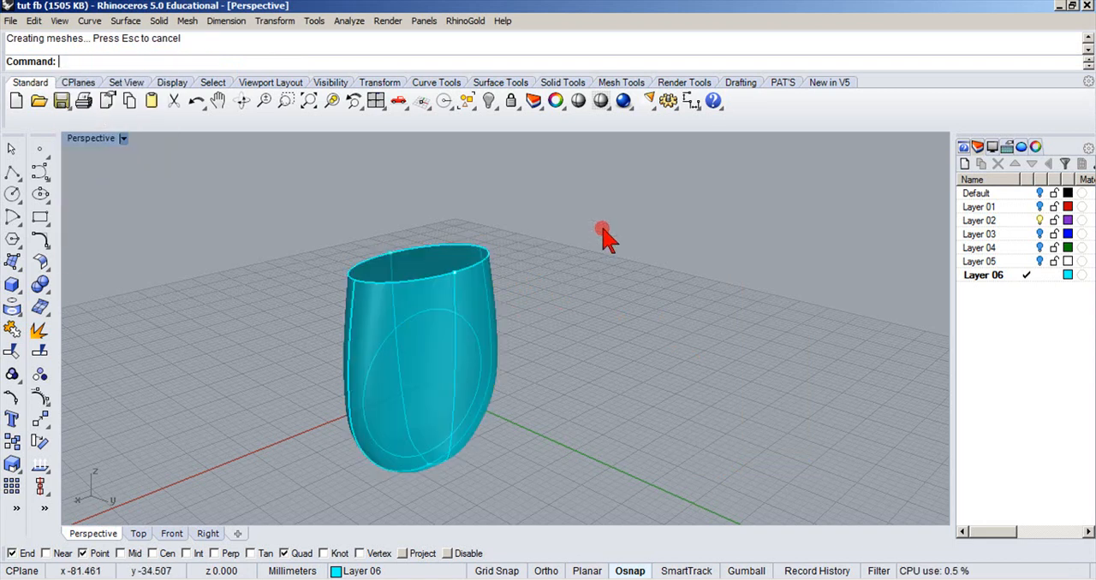
click(554, 100)
click(422, 297)
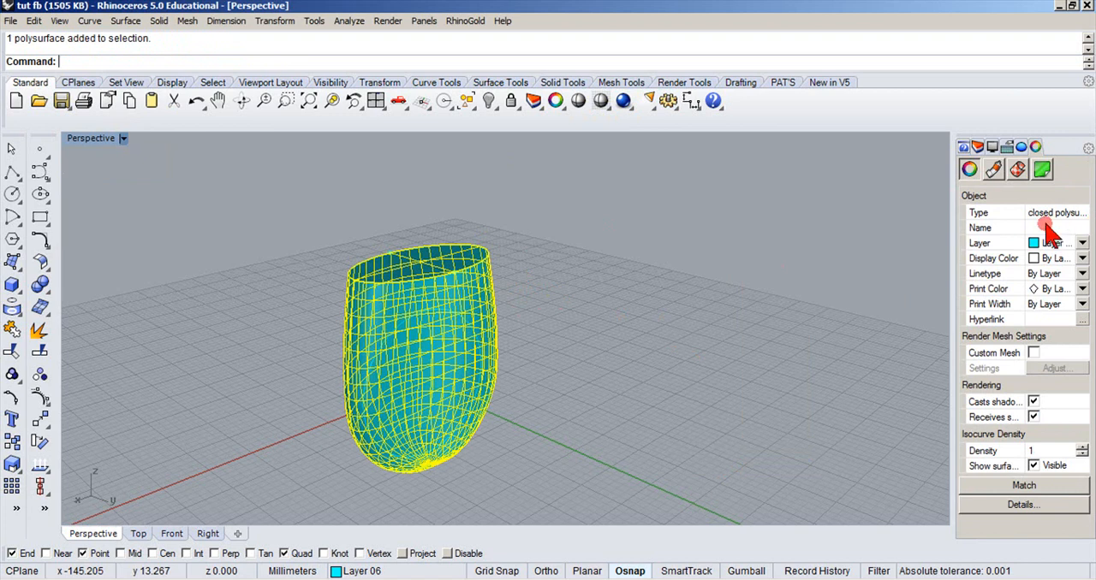
click(655, 264)
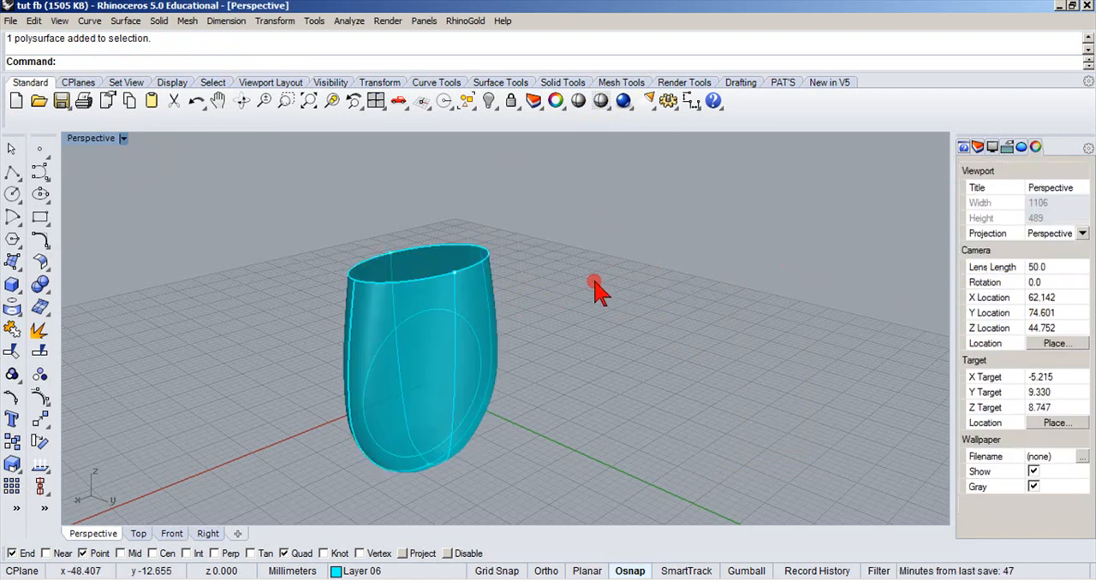
Extrude the closed finger circle into a solid cylinder that passes through both sides of the ring body.
click(428, 315)
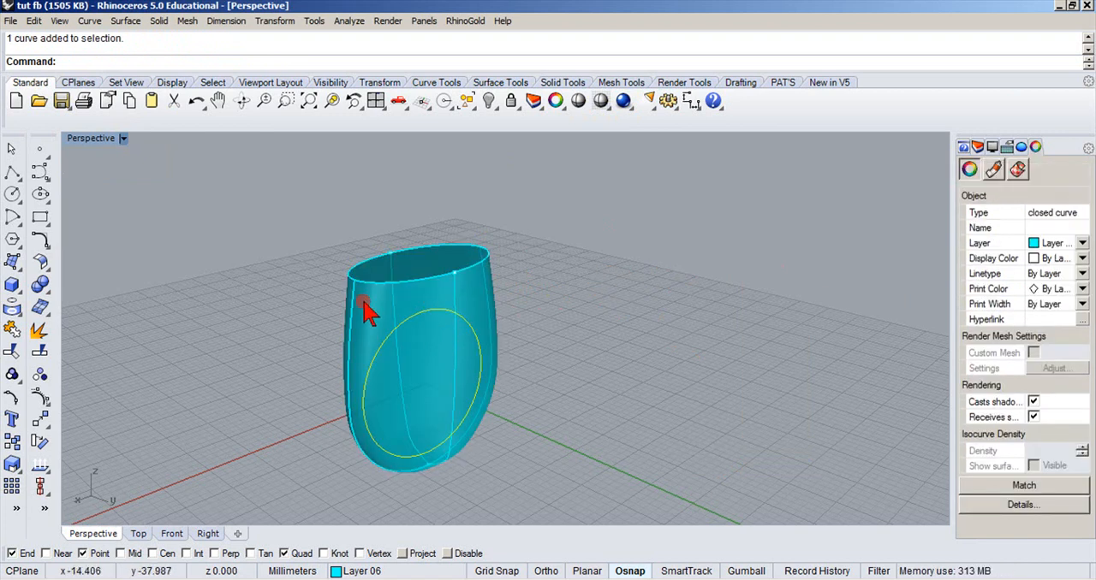
click(12, 285)
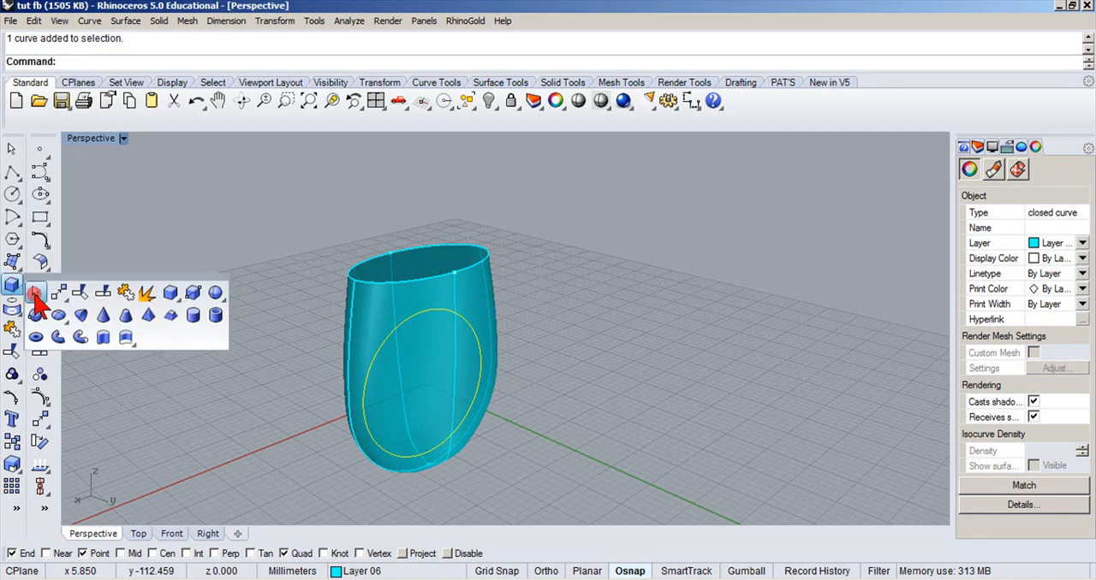
click(103, 339)
click(232, 374)
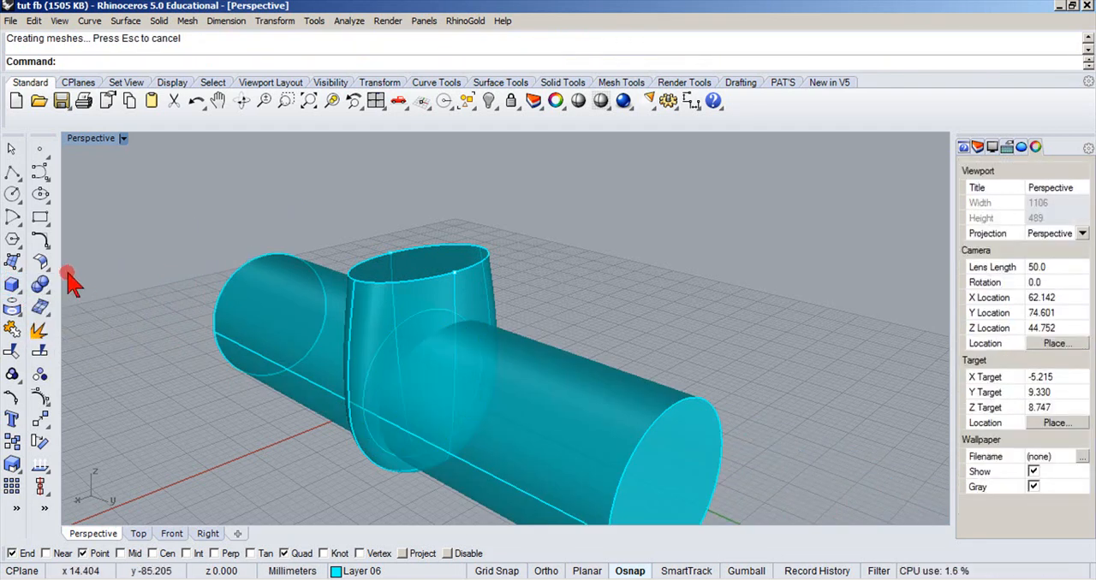
Subtract the finger cylinder from the capped ring body with Boolean Difference, deleting the input objects.
click(40, 286)
click(85, 294)
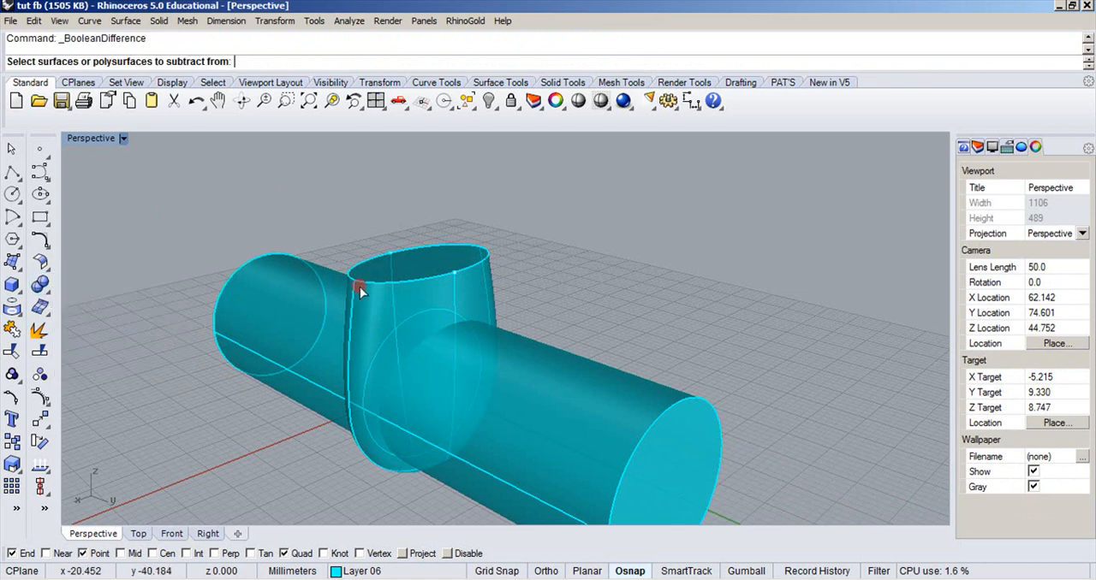
click(402, 276)
key(Return)
click(561, 371)
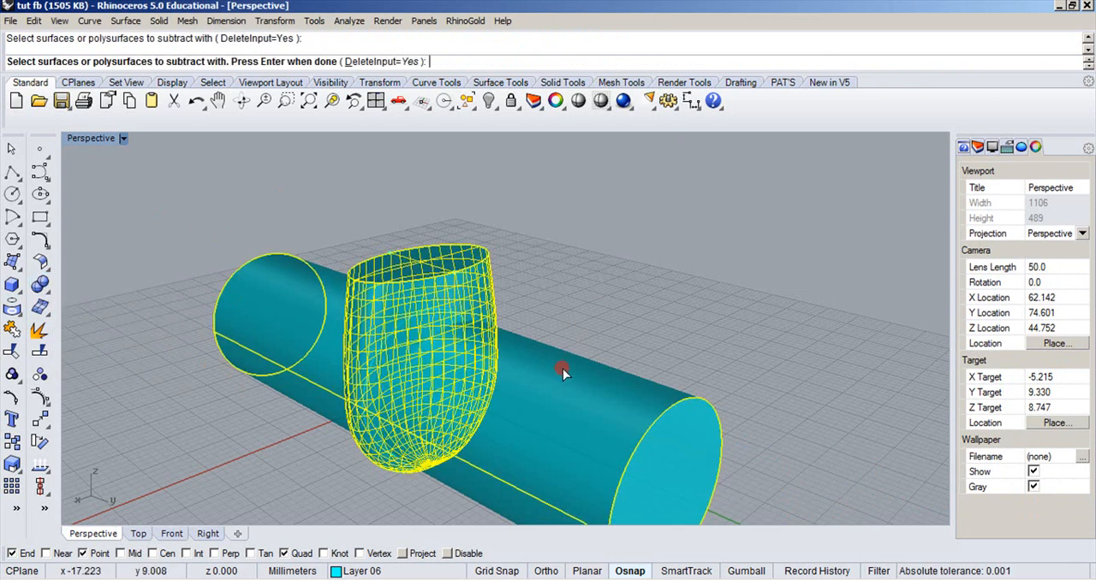
key(Return)
scroll(614, 288, down, 3)
right_drag(613, 288, 577, 269)
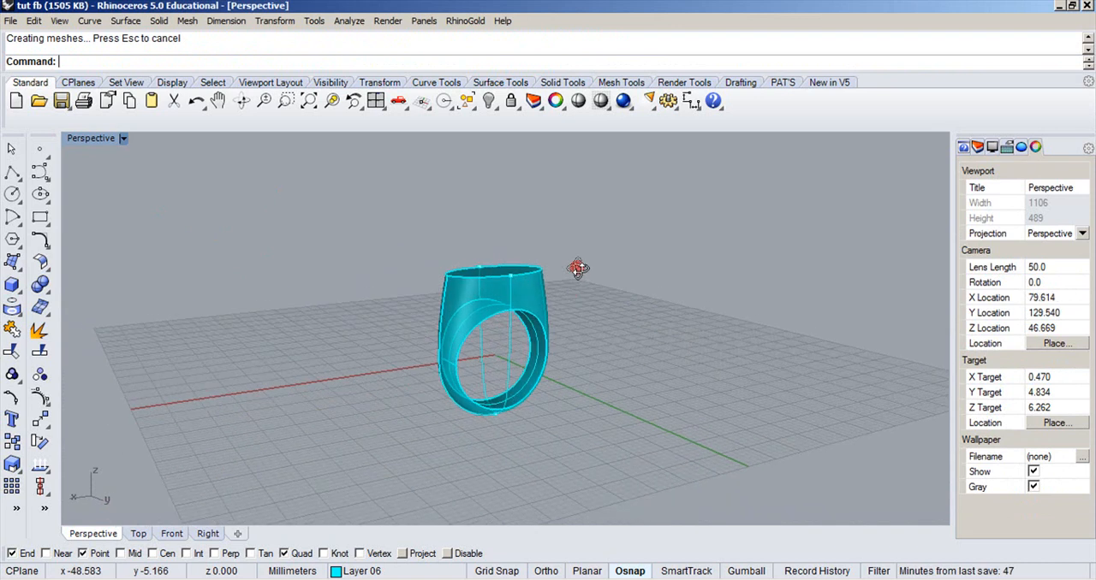
Set the Perspective view to Shaded, turn off the ring's surface isocurves and inspect its form from several angles.
click(124, 140)
click(99, 188)
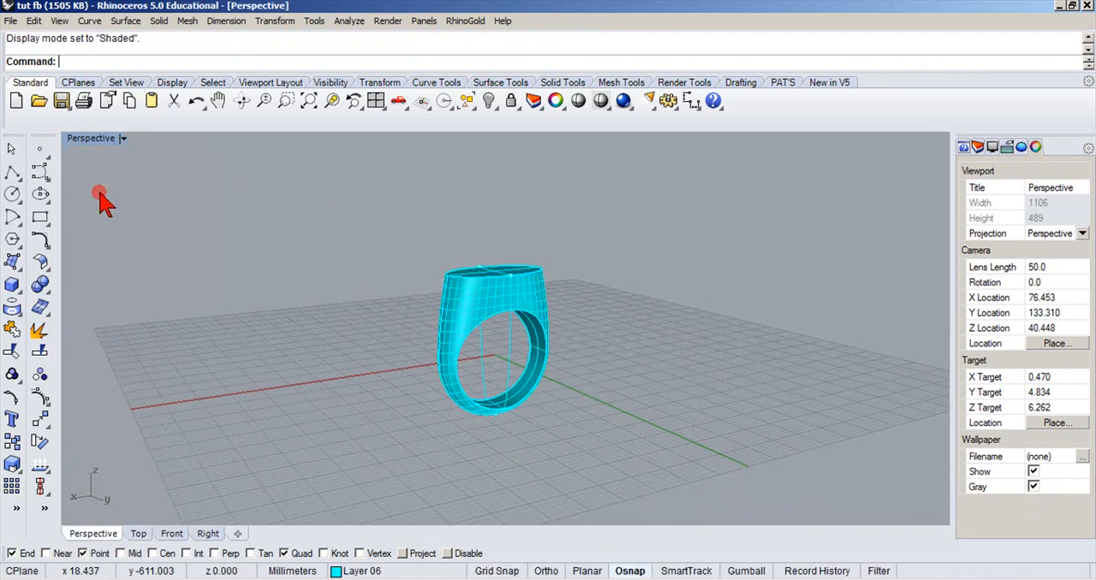
click(541, 323)
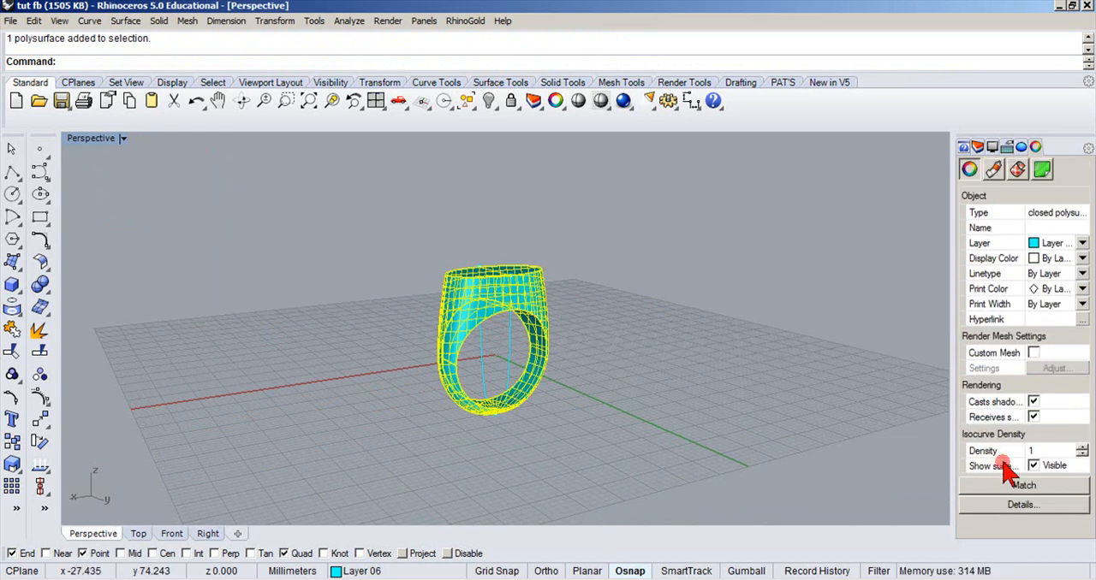
click(1033, 467)
click(853, 440)
right_drag(854, 440, 552, 229)
right_drag(486, 356, 460, 541)
scroll(473, 123, down, 1)
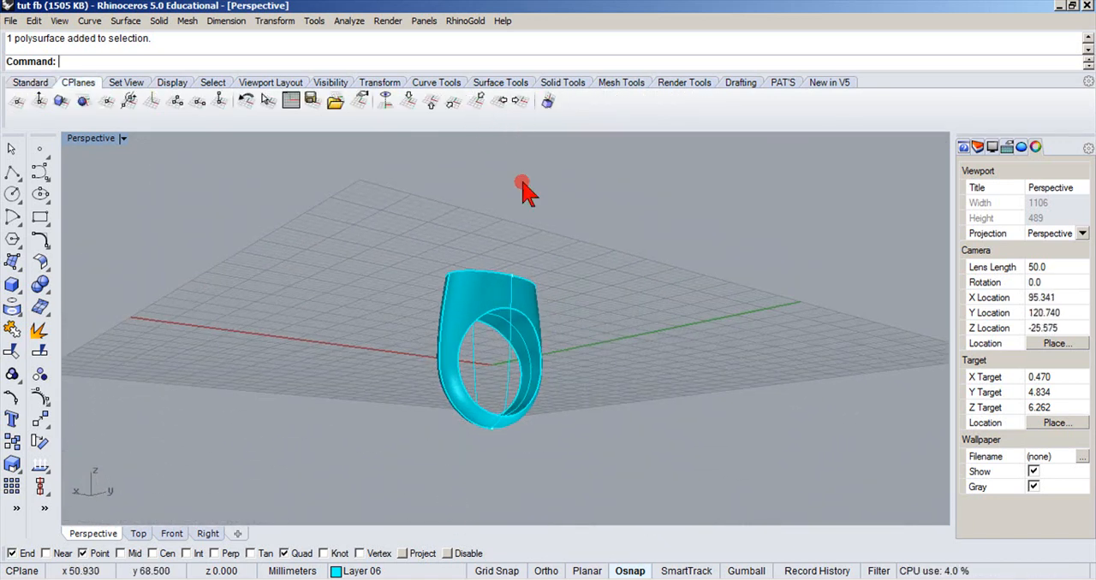
right_drag(550, 251, 411, 268)
Restore the four-viewport layout and hide all the construction curves.
double_click(94, 139)
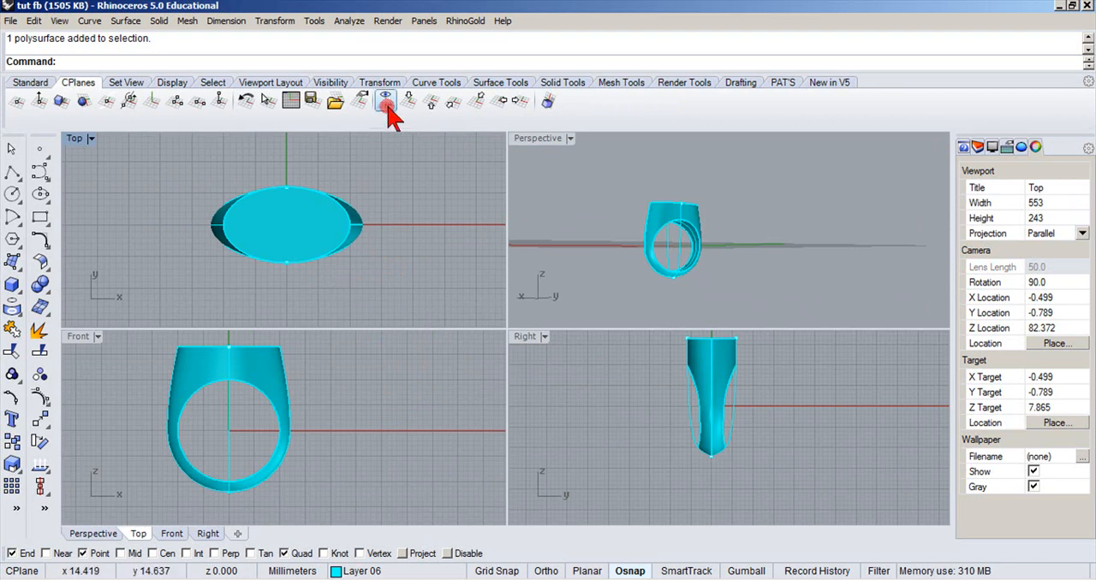
click(28, 83)
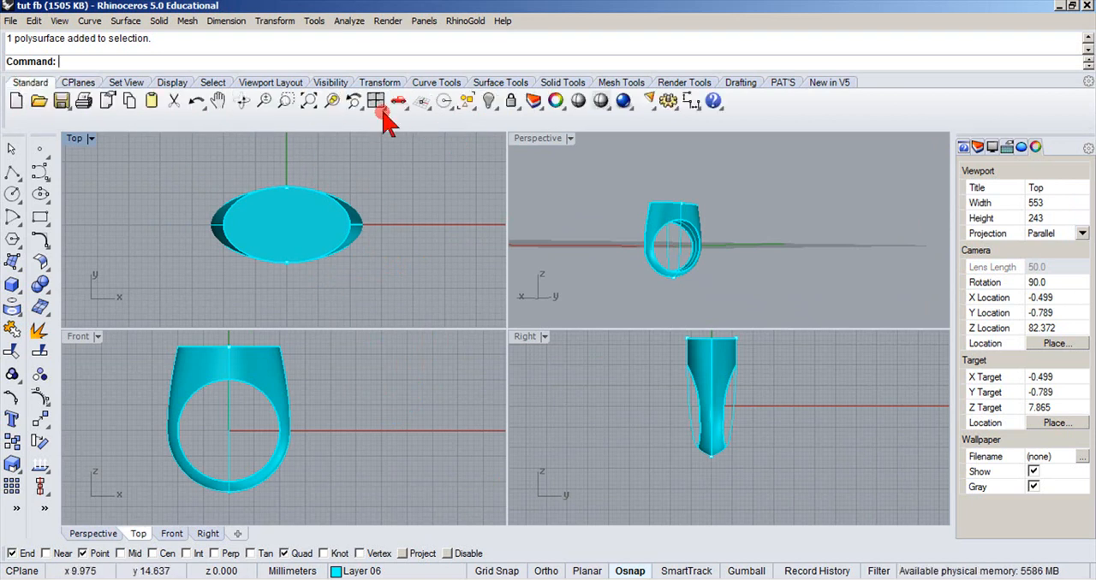
click(464, 100)
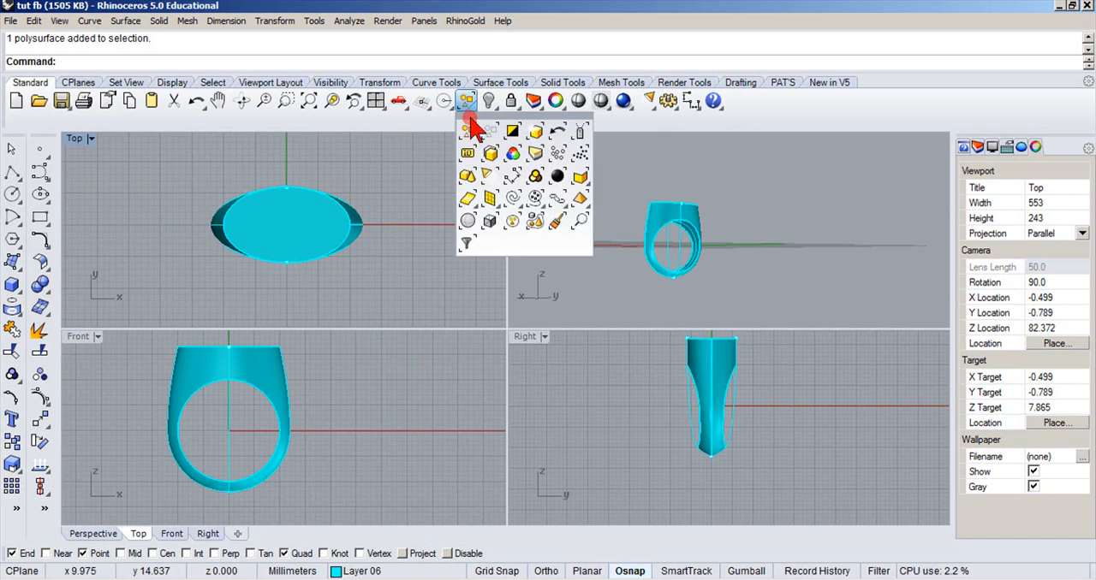
click(510, 202)
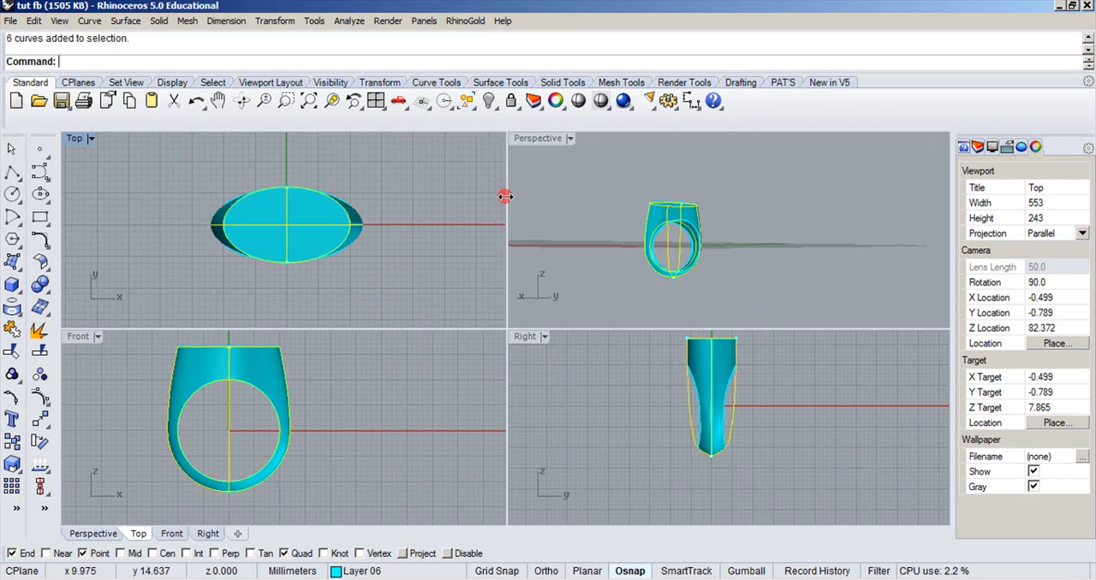
click(489, 101)
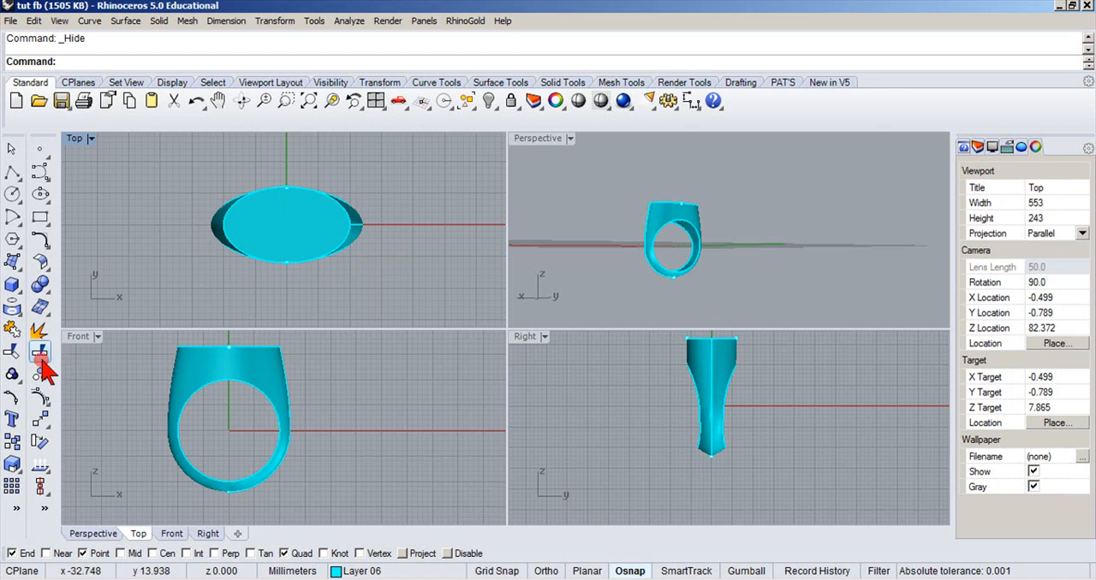
Draw a single-segment polyline in the maximized Front view from 0,0,0 past the lower shank to about -8.3, -11.1.
double_click(69, 338)
scroll(282, 291, up, 3)
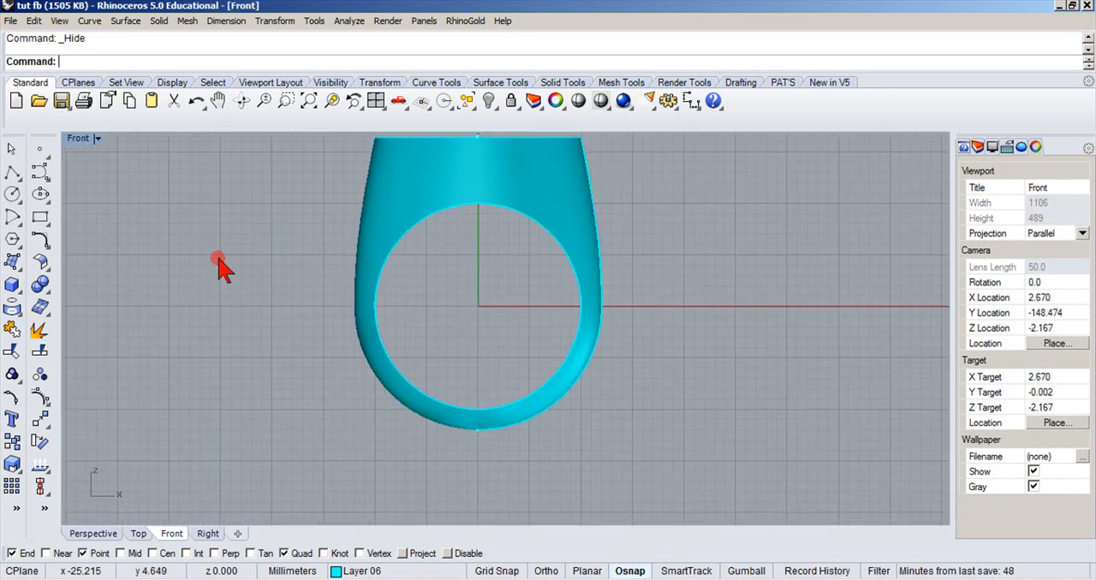
click(11, 174)
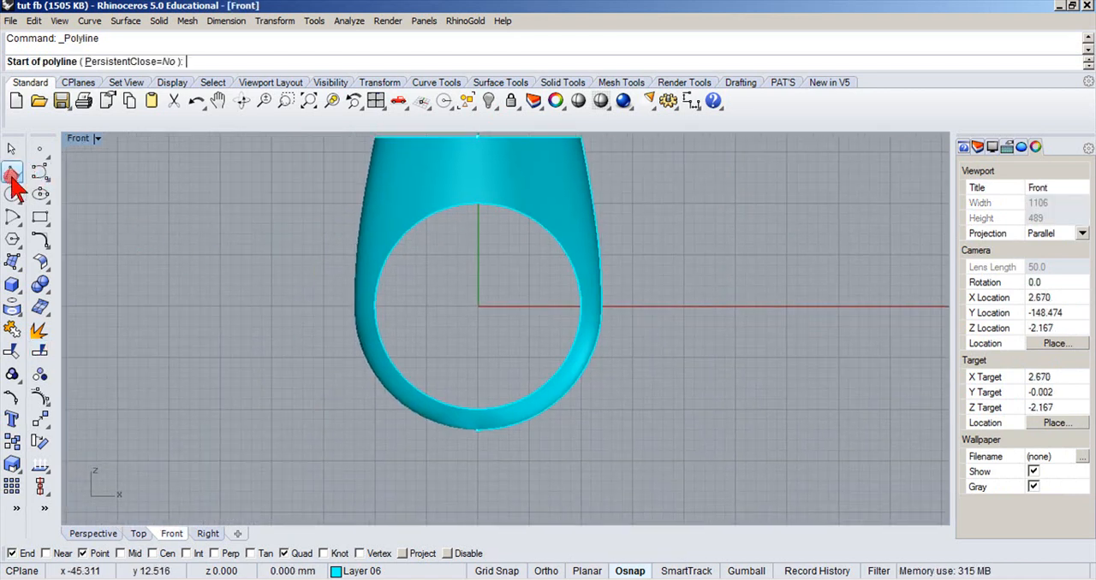
text(0,0,0)
key(Return)
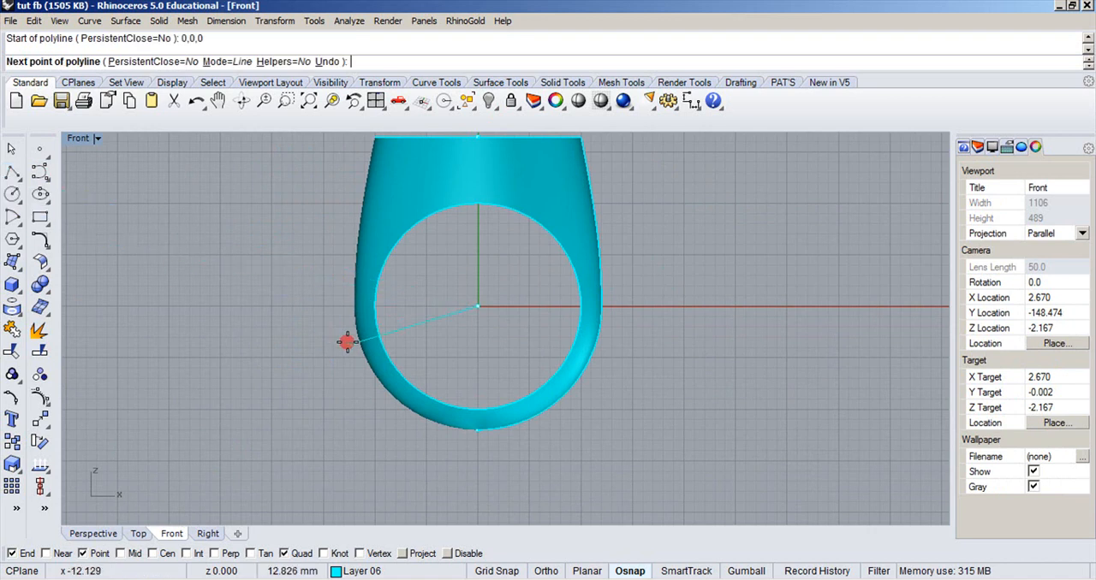
click(391, 419)
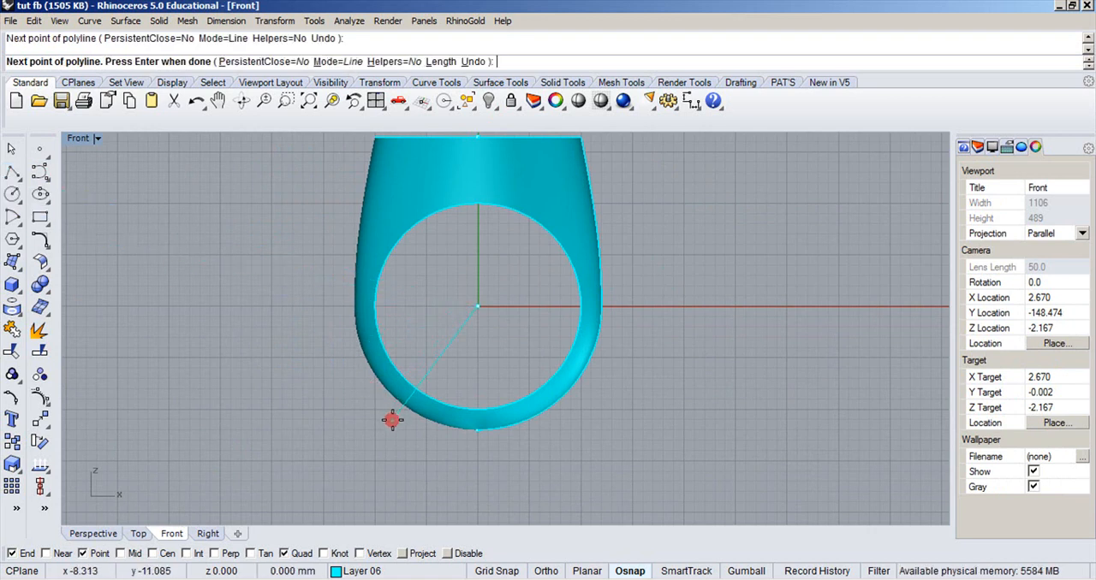
key(Return)
Mirror the slanted line across the vertical axis from 0,0,0 with Ortho, keeping the original.
click(392, 420)
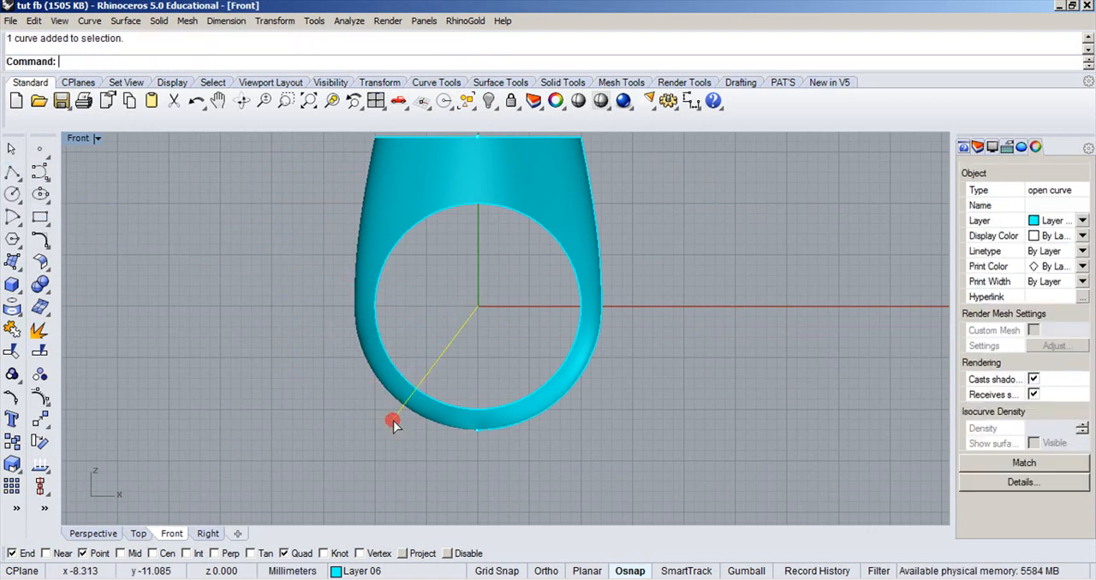
click(40, 420)
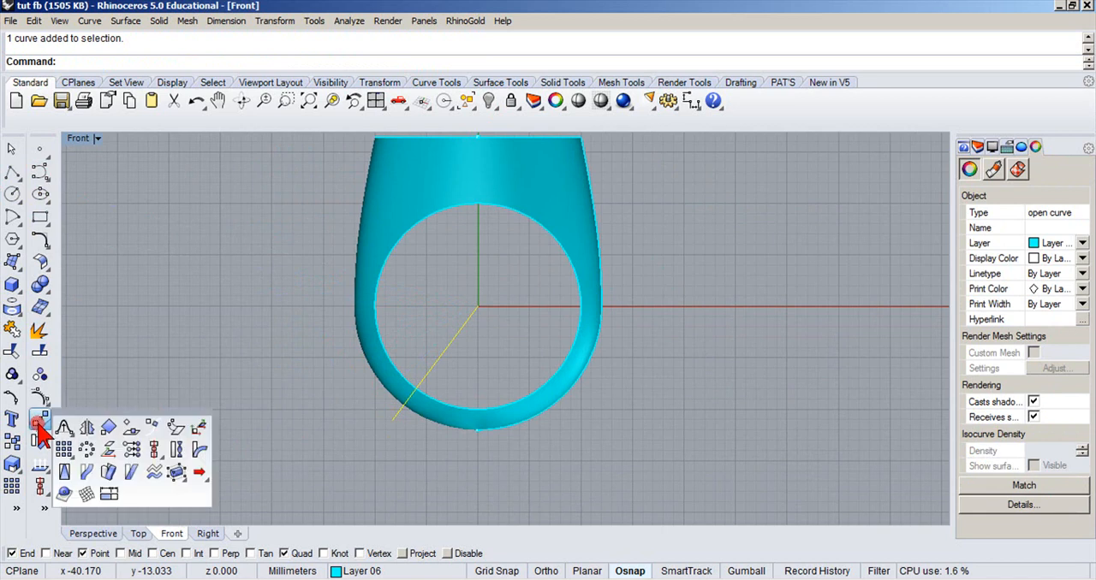
click(87, 428)
text(0,0,0)
key(Return)
key(F8)
shift+click(481, 443)
click(547, 289)
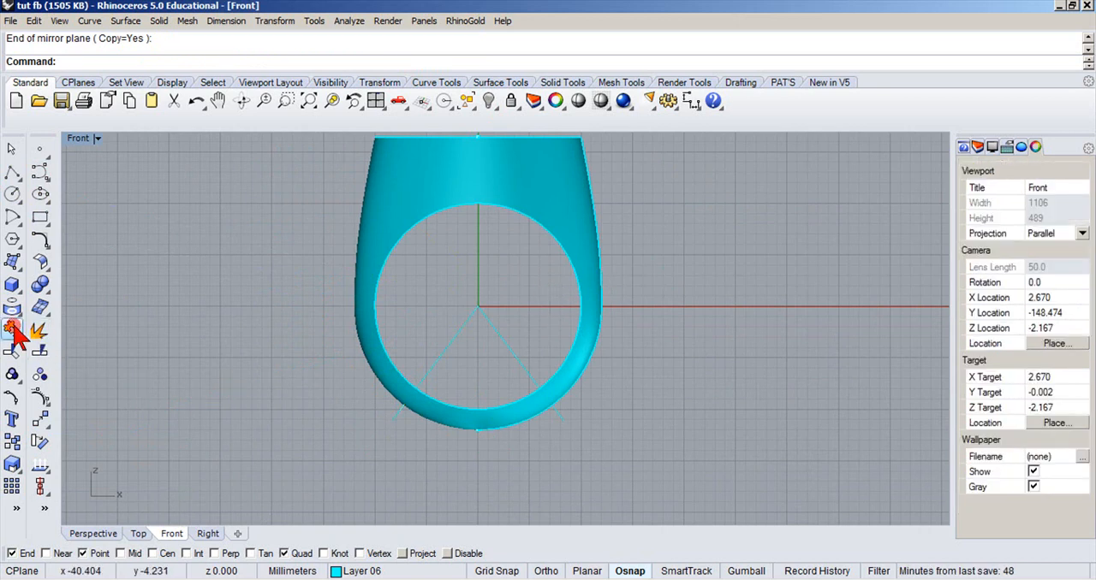
Trim away the lower shank section between the two slanted lines and remove the cutting lines.
click(11, 351)
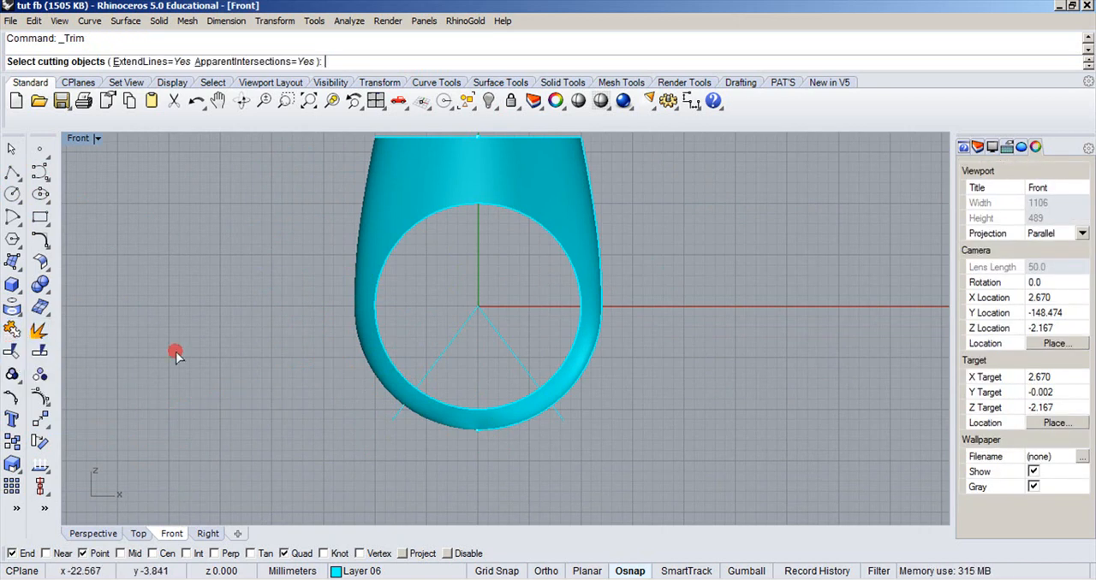
click(442, 348)
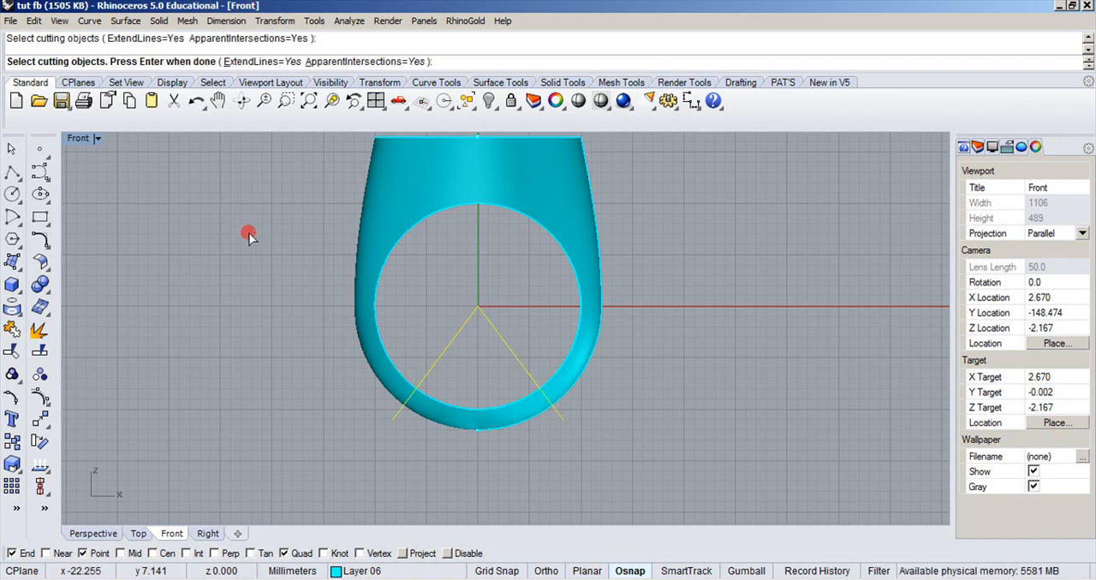
key(Return)
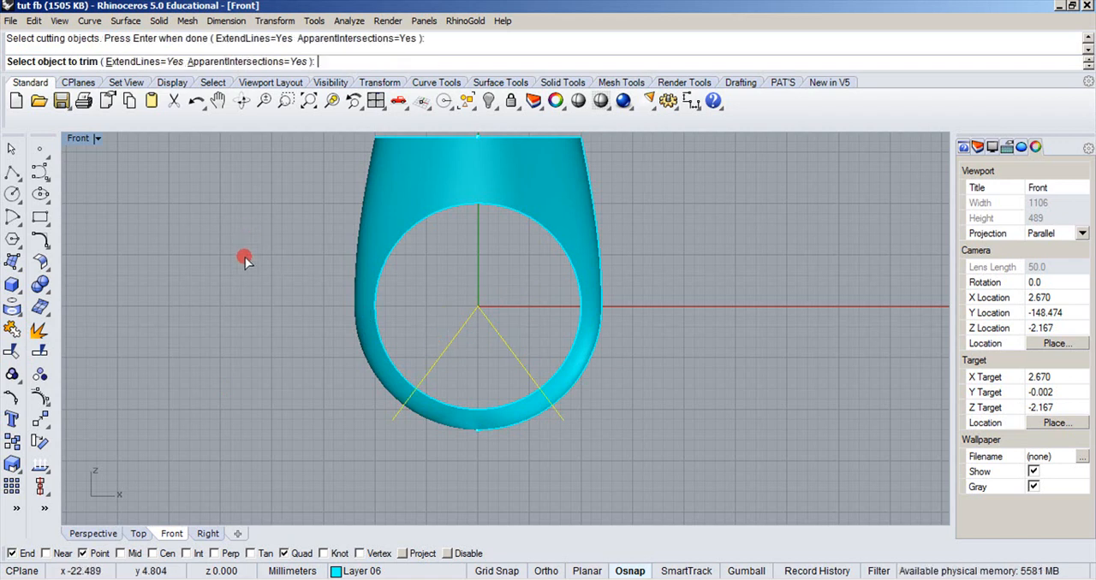
click(435, 421)
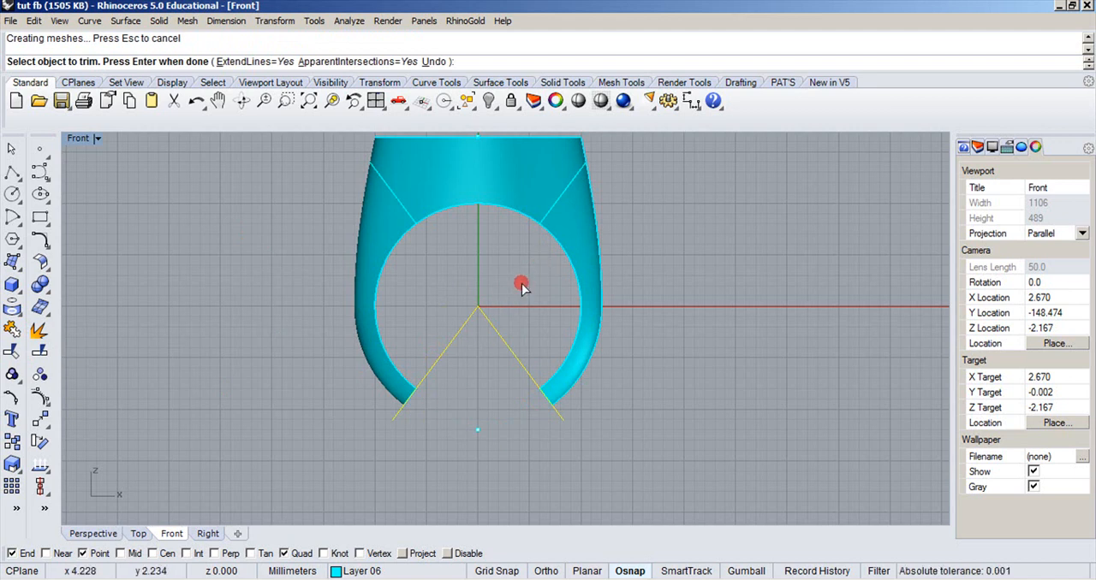
drag(454, 346, 453, 346)
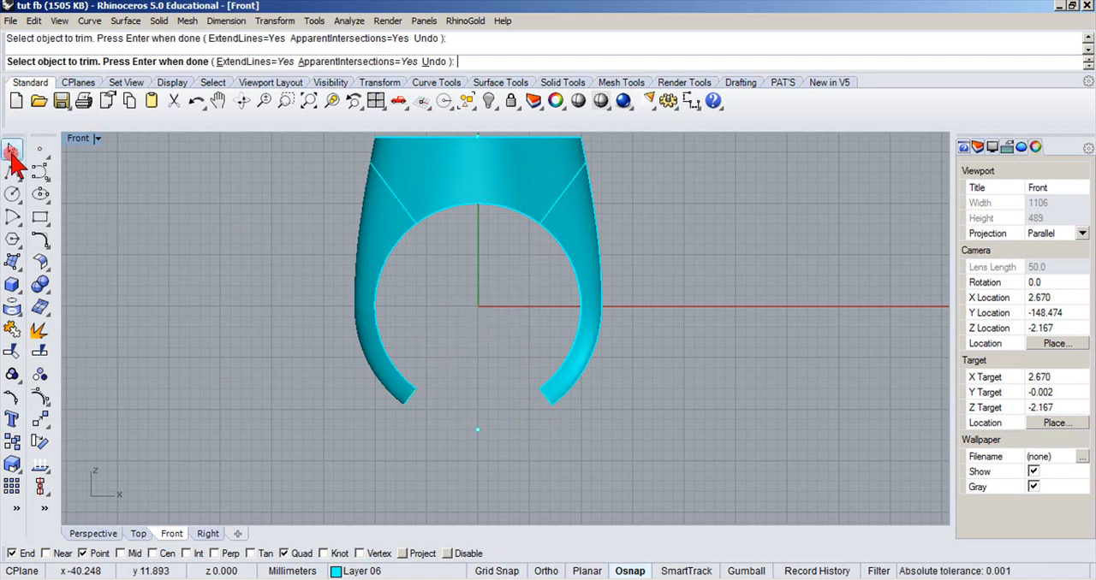
key(Return)
Draw an arc centered at 0,0,0 across the shank gap, joining the inner end points of the two cut ends.
click(13, 217)
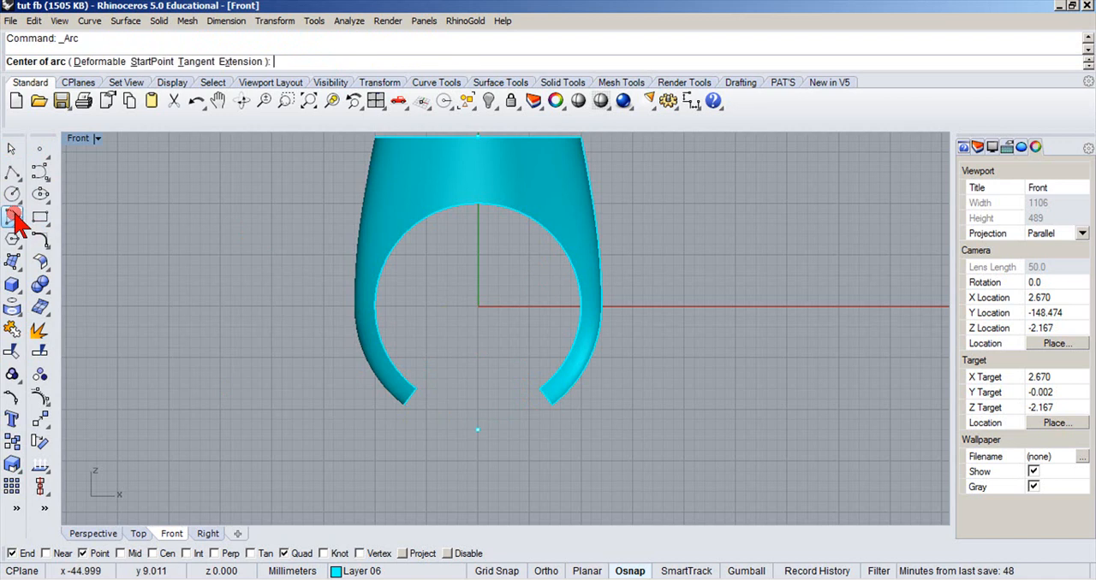
text(0,0,0)
key(Return)
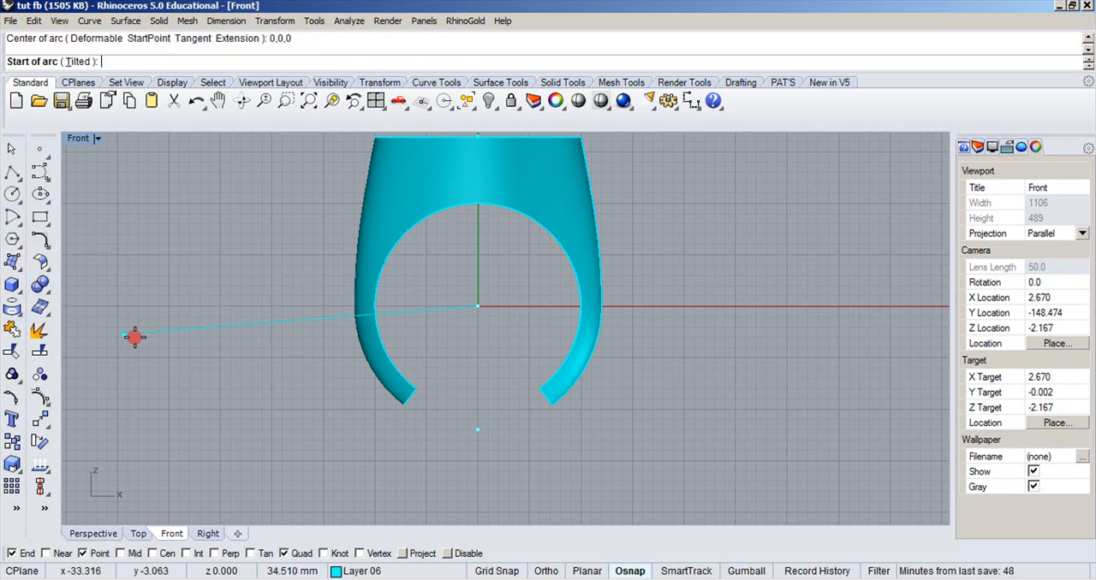
click(425, 386)
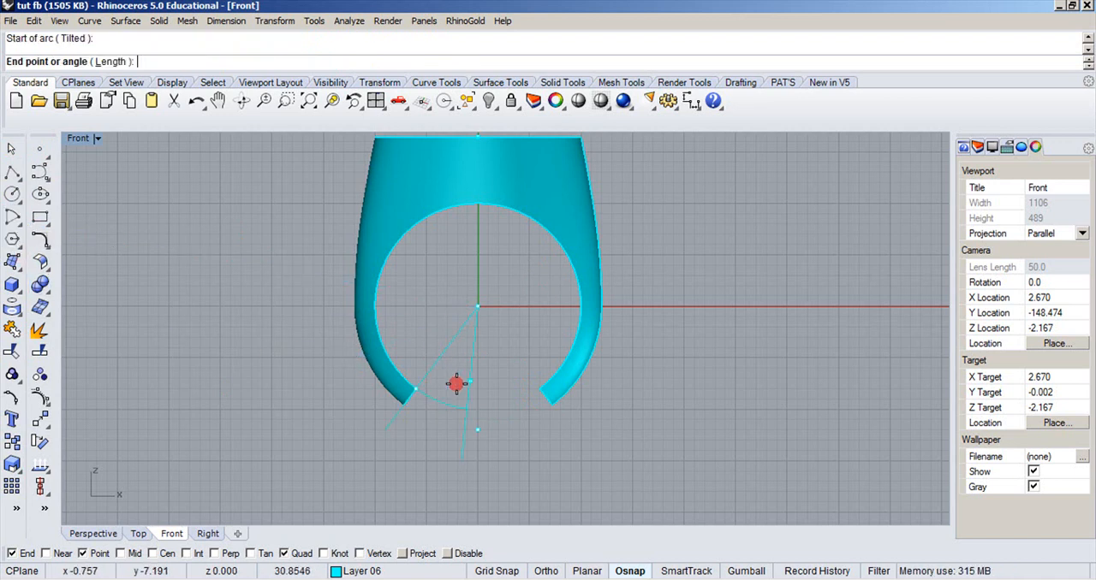
click(530, 384)
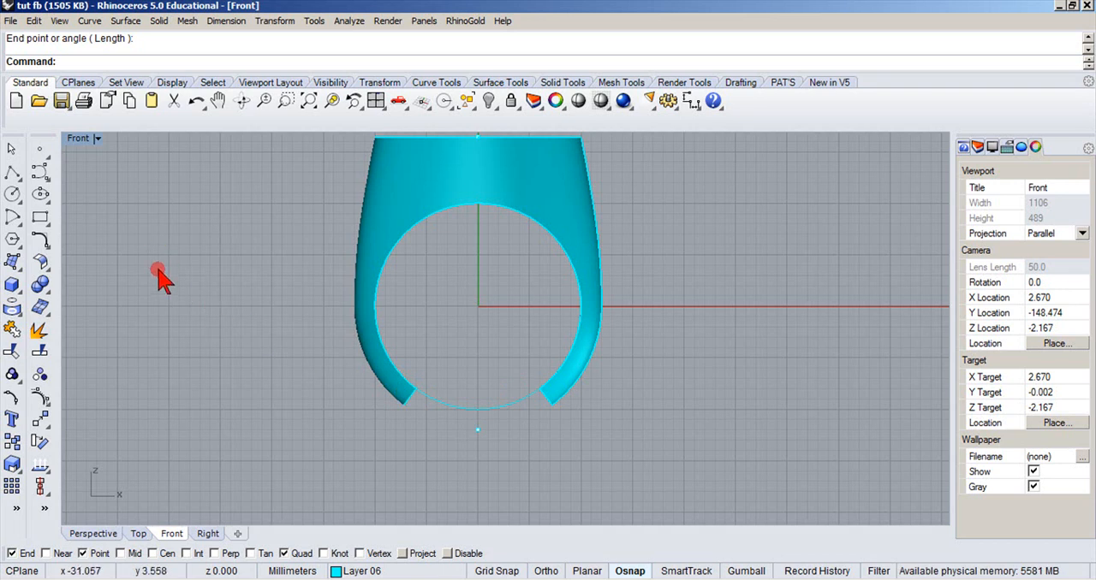
Switch to a maximized Perspective view showing the open gap in the lower shank.
double_click(85, 138)
scroll(678, 265, up, 6)
right_drag(678, 266, 653, 248)
double_click(537, 140)
right_drag(443, 331, 377, 361)
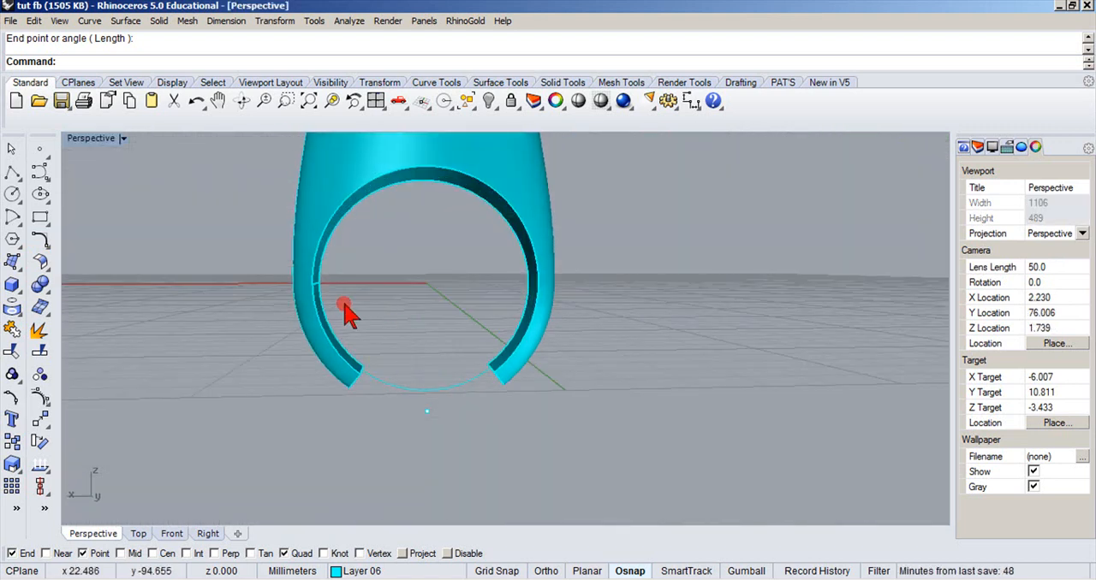
Try a one-rail sweep along the arc, using the separate edges of the cut shank ends as cross sections.
click(15, 272)
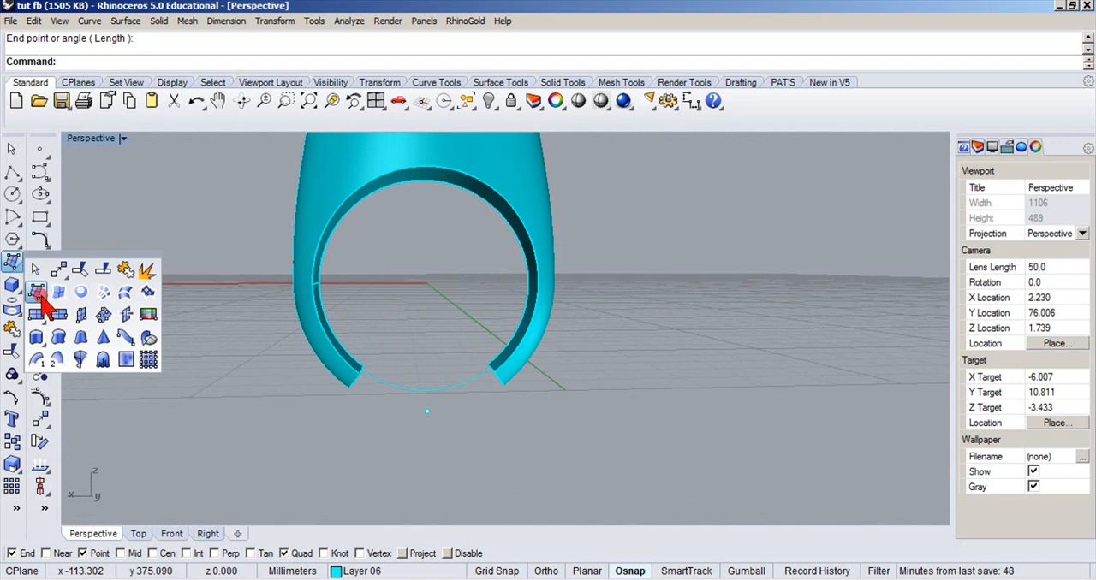
click(41, 354)
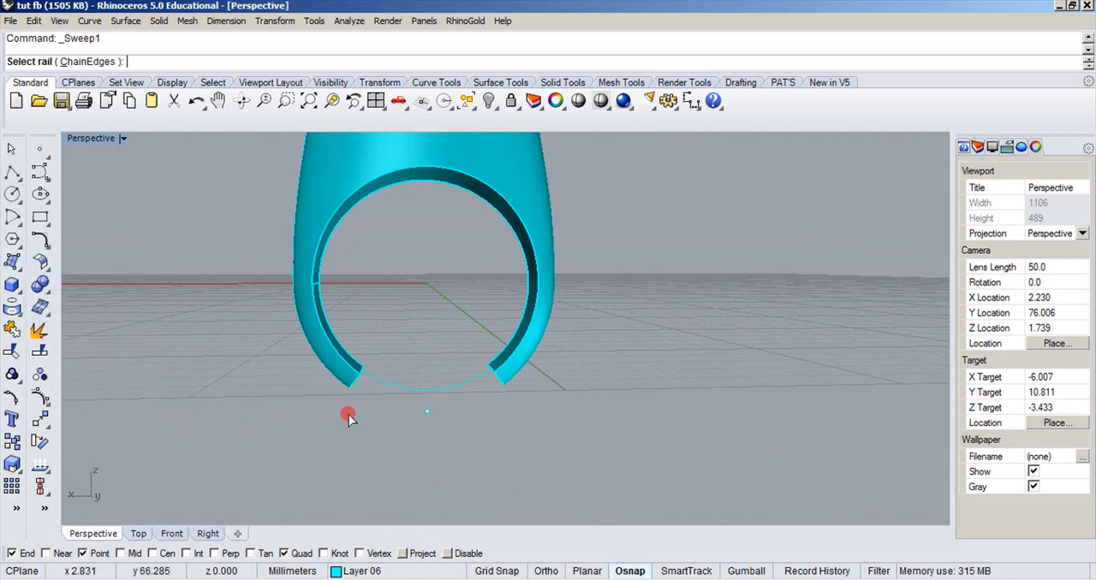
click(393, 387)
click(355, 389)
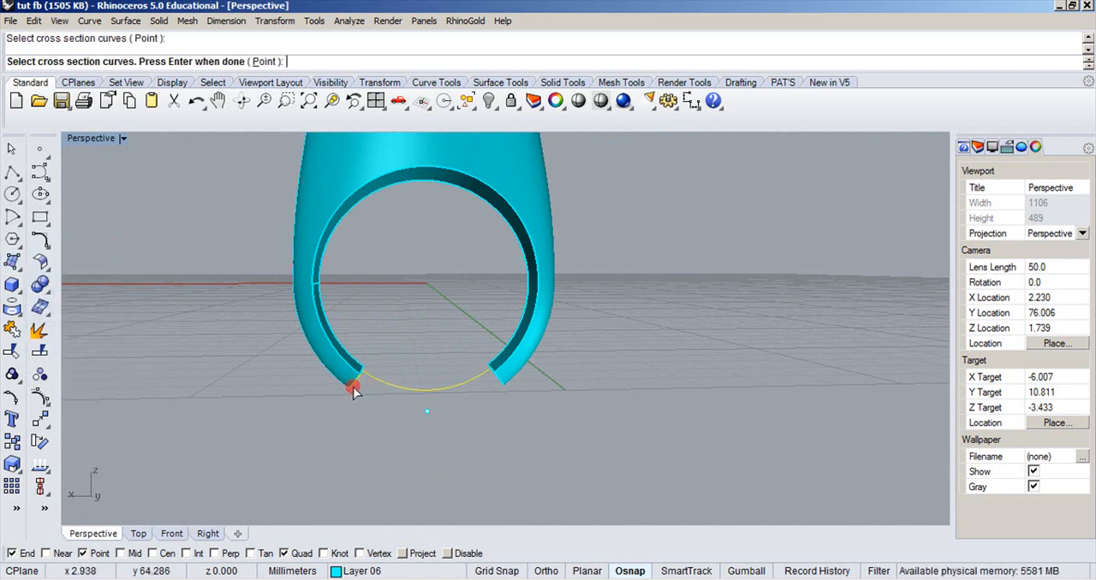
right_drag(485, 384, 404, 440)
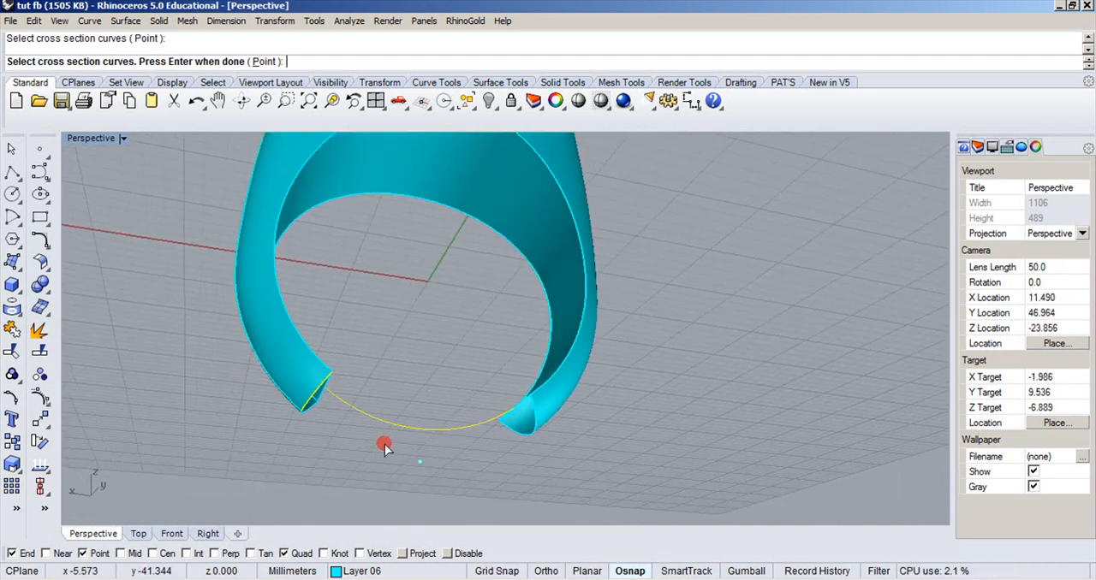
click(309, 418)
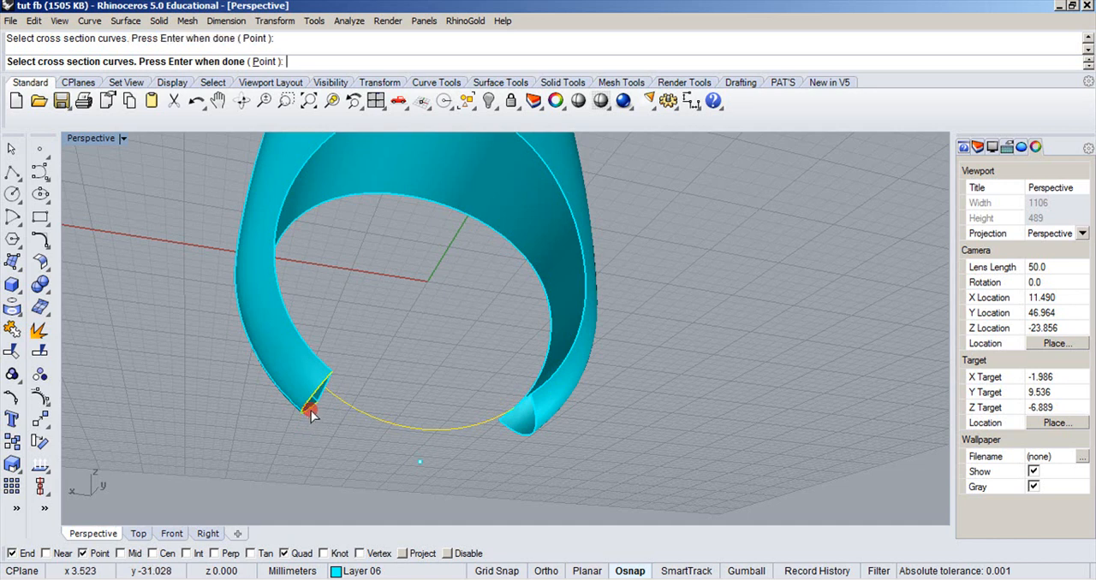
right_click(504, 428)
right_drag(413, 406, 386, 420)
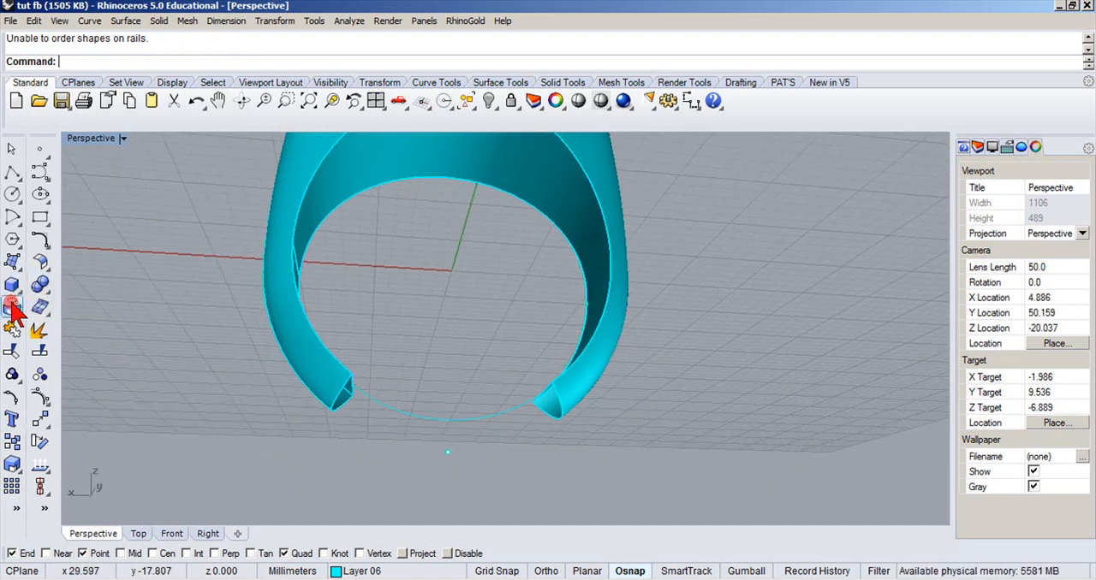
Duplicate the two outer profile edges of one cut shank end and join them into a single curve.
click(12, 308)
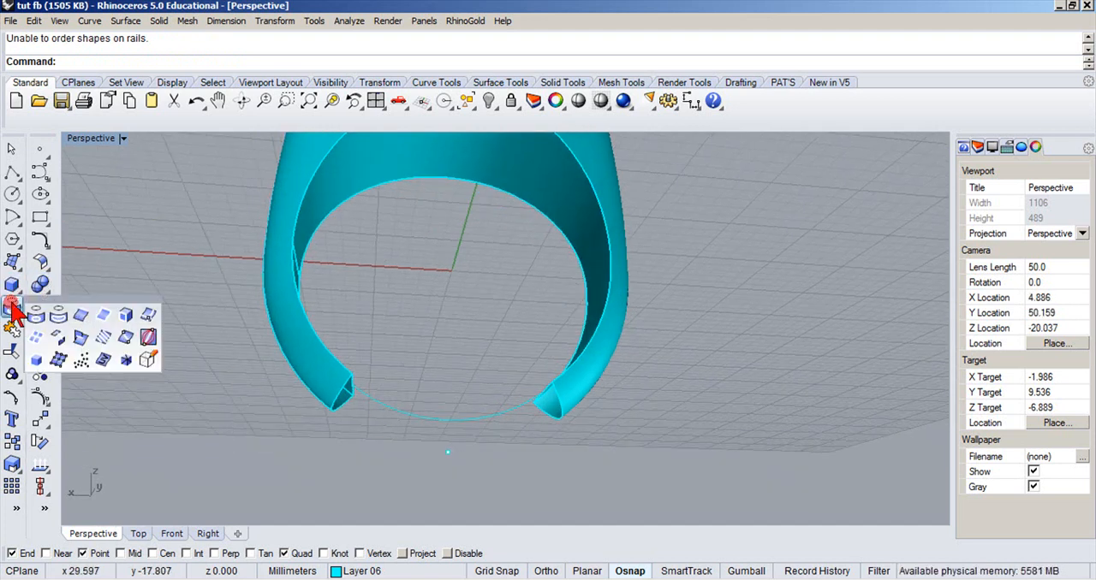
click(82, 333)
click(338, 393)
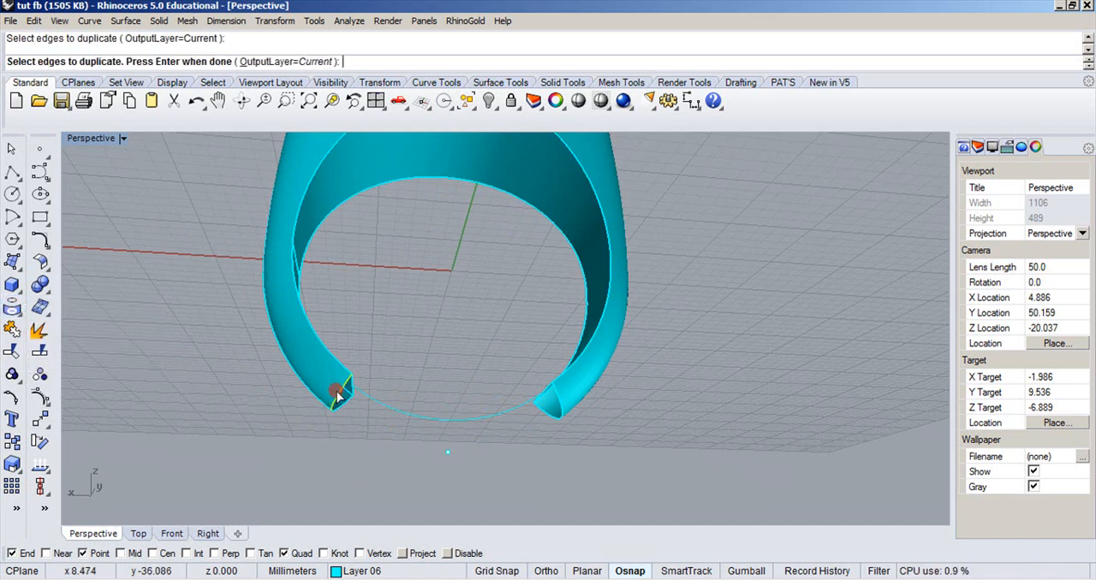
click(342, 409)
key(Return)
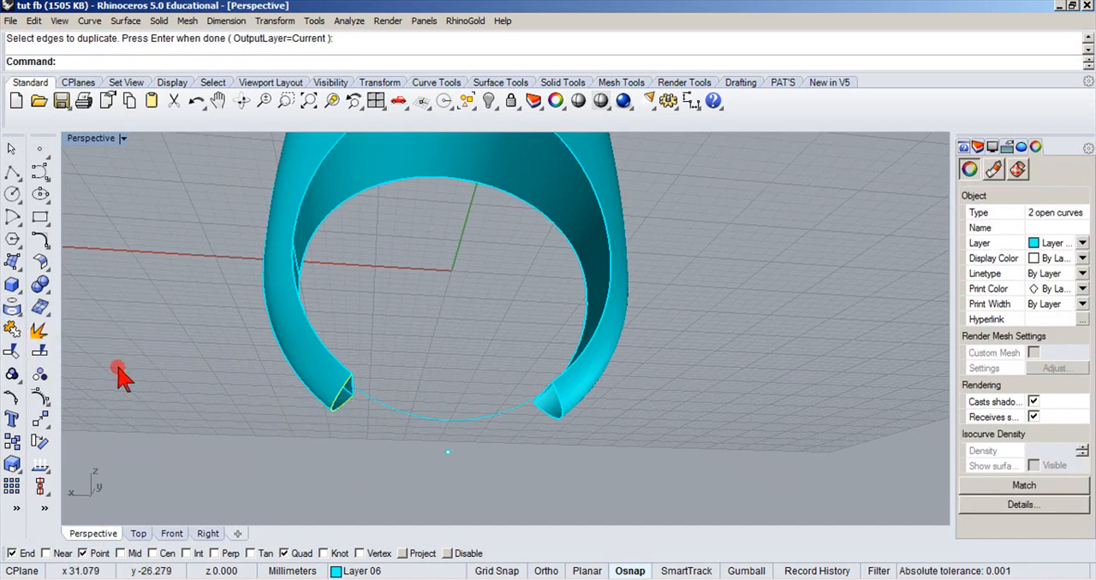
click(13, 332)
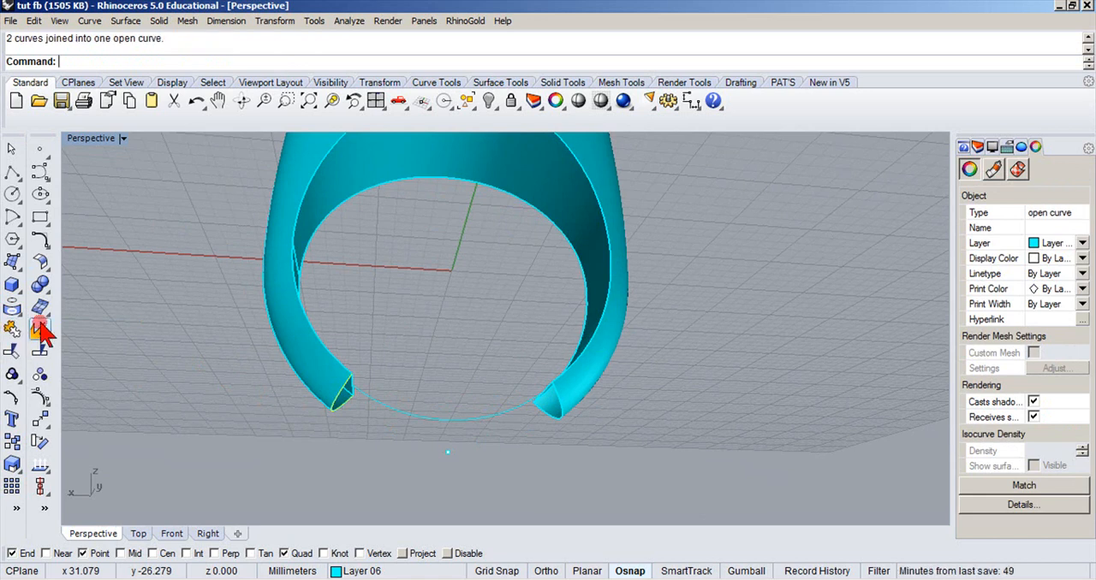
key(Escape)
Sweep the outer shank surface along the arc from the joined profile curve to the opposite end's outer edge, Freeform style without simplifying.
click(13, 261)
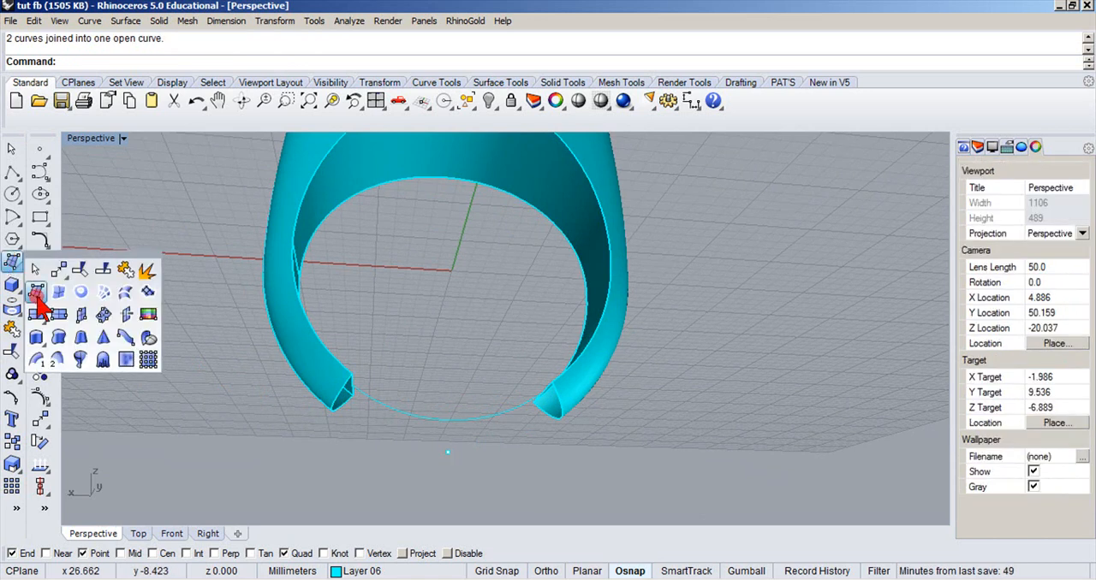
click(42, 357)
click(369, 393)
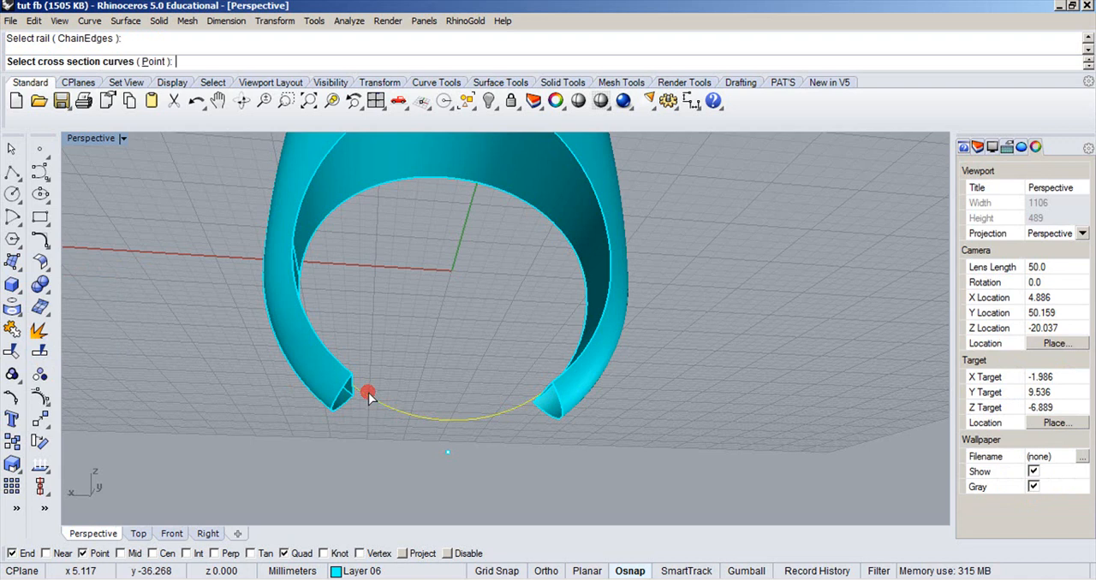
click(342, 403)
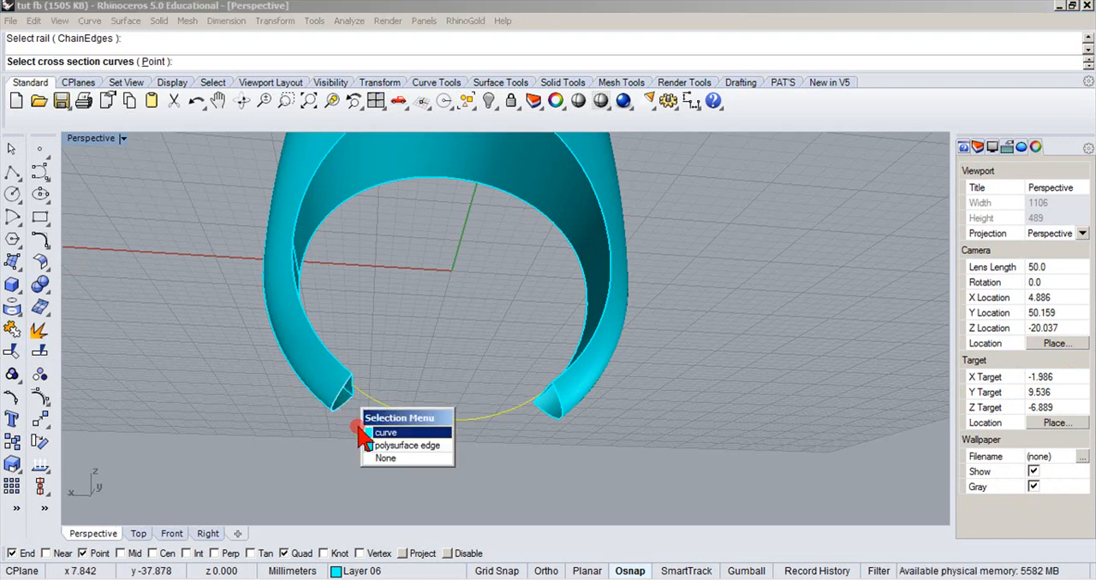
click(366, 434)
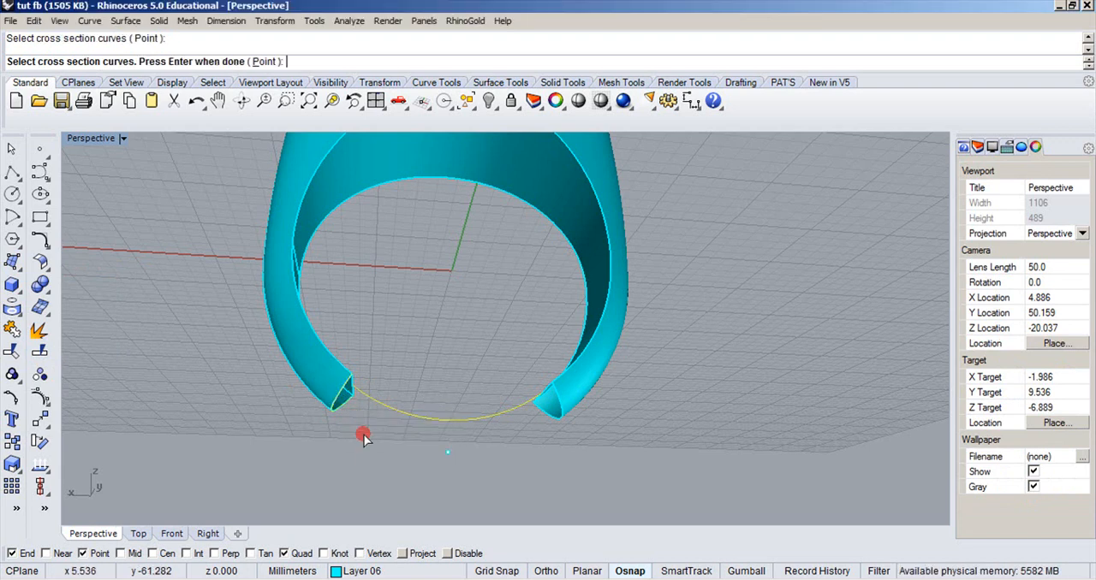
click(552, 426)
right_click(558, 424)
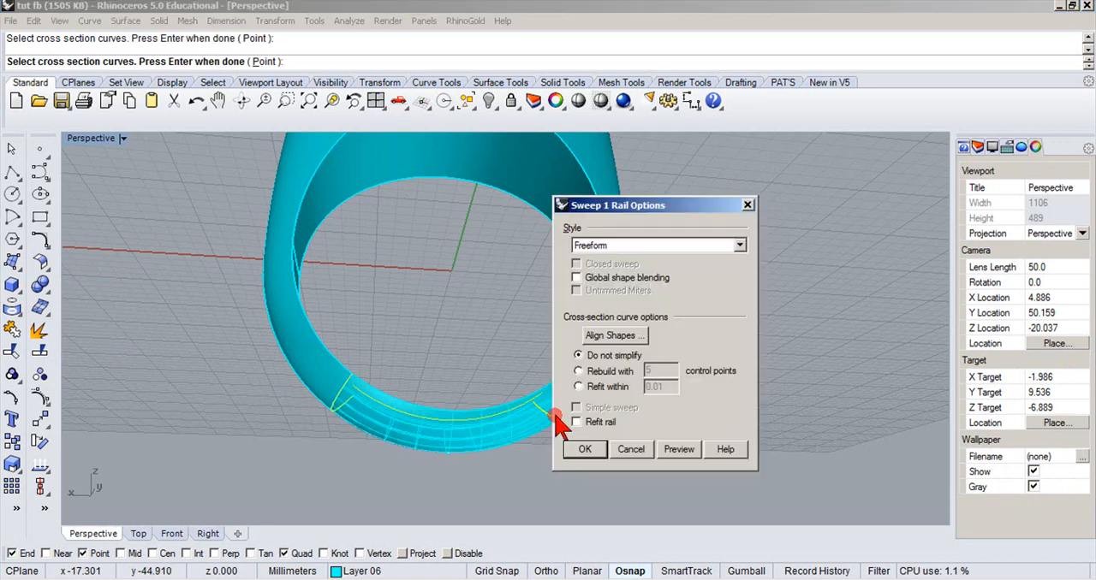
right_drag(533, 383, 463, 451)
mouse_move(459, 313)
right_down()
mouse_move(472, 287)
mouse_move(448, 282)
mouse_move(468, 270)
right_up()
Sweep the inner shank surface along the arc between the inner edges of both cut ends, Freeform style without simplifying.
key(Return)
click(407, 316)
right_drag(407, 315, 435, 256)
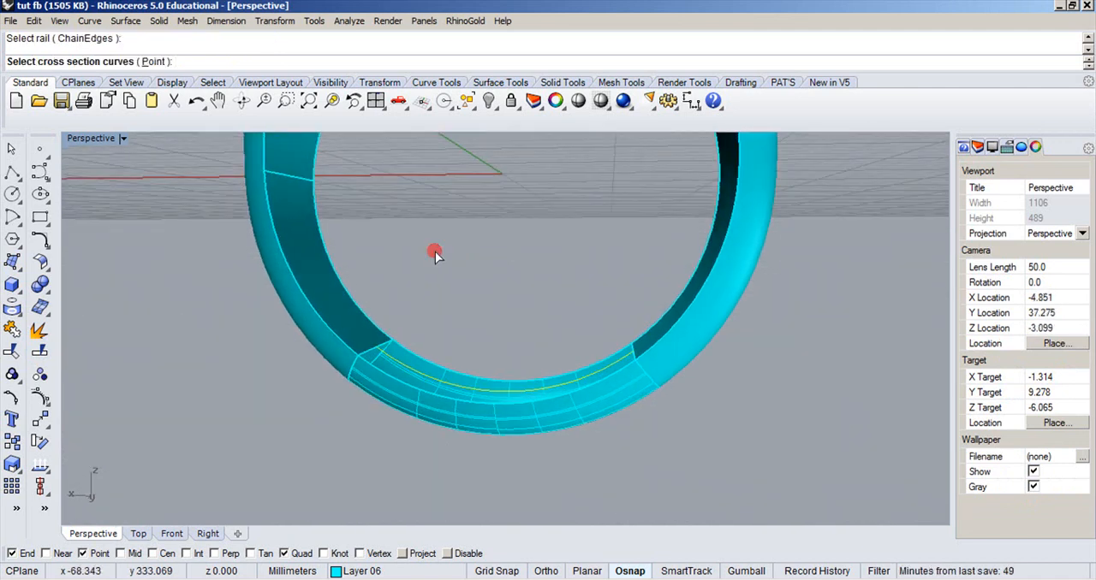
click(361, 358)
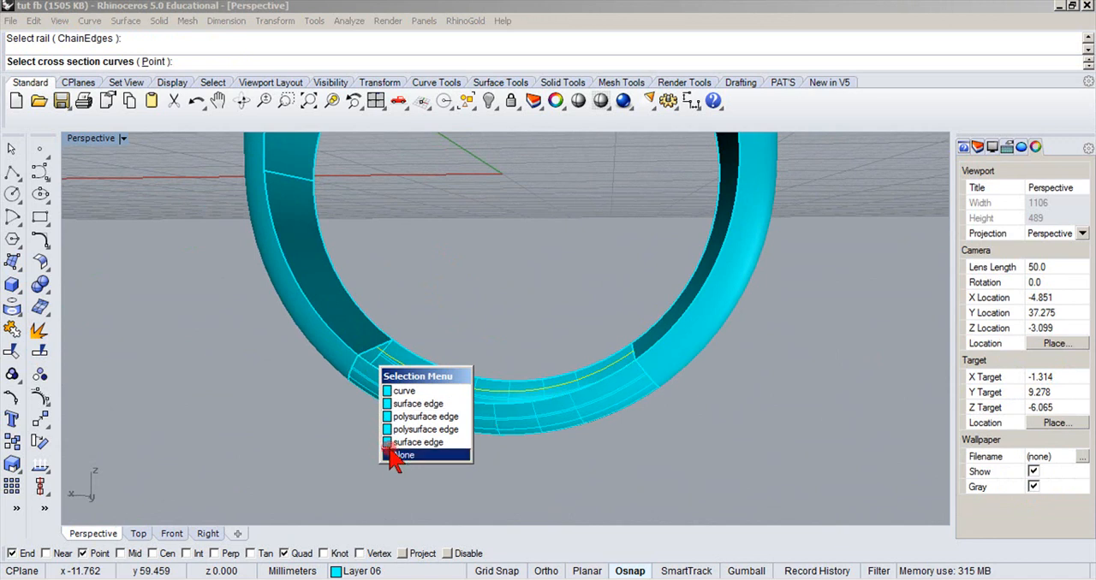
click(456, 455)
scroll(380, 374, up, 2)
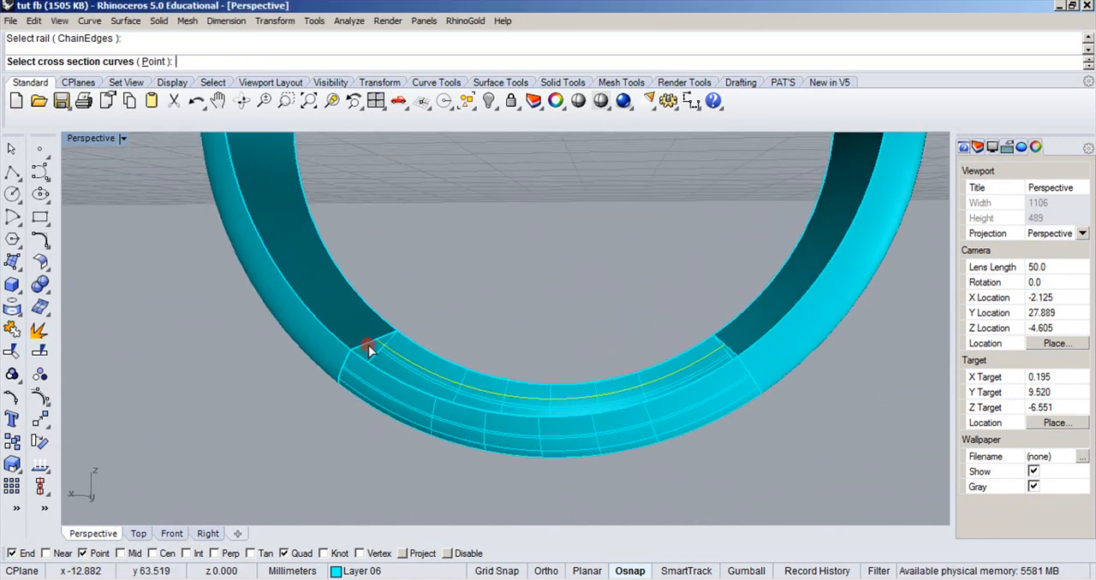
click(368, 346)
scroll(729, 325, up, 2)
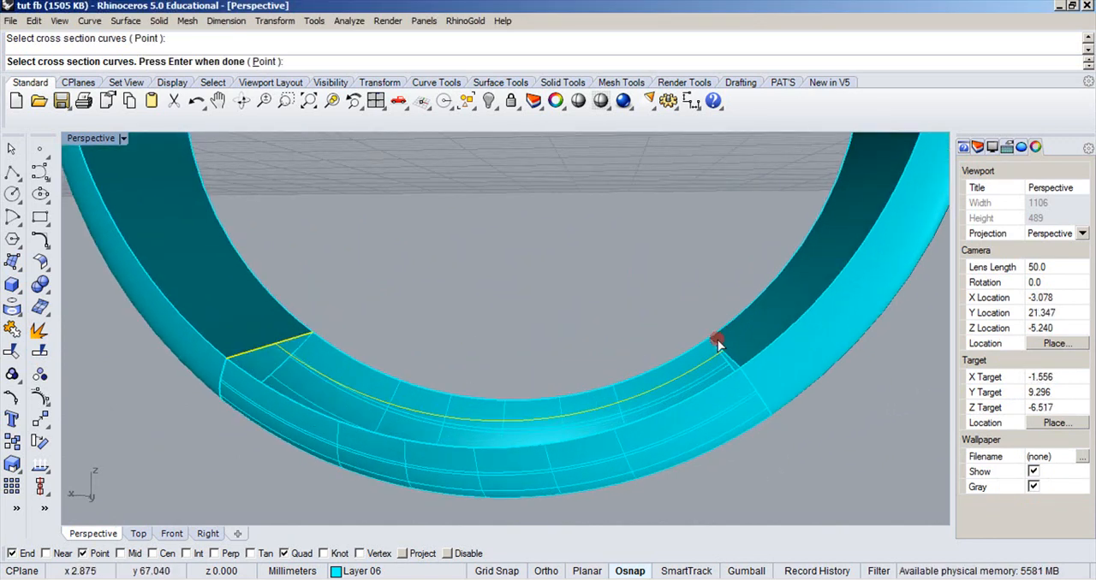
scroll(719, 370, up, 1)
right_drag(724, 372, 739, 356)
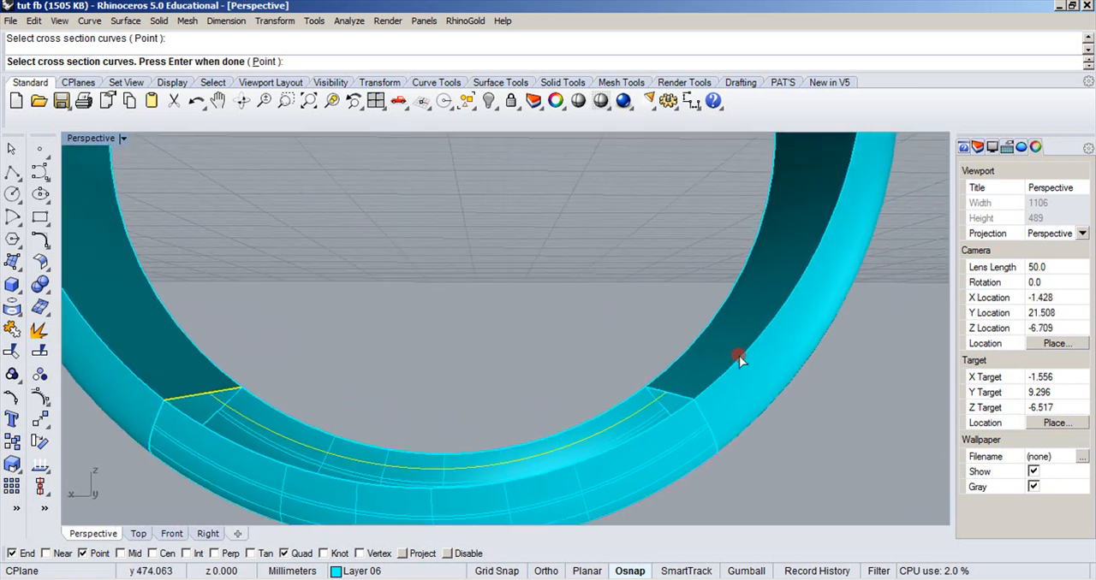
click(675, 393)
right_click(677, 393)
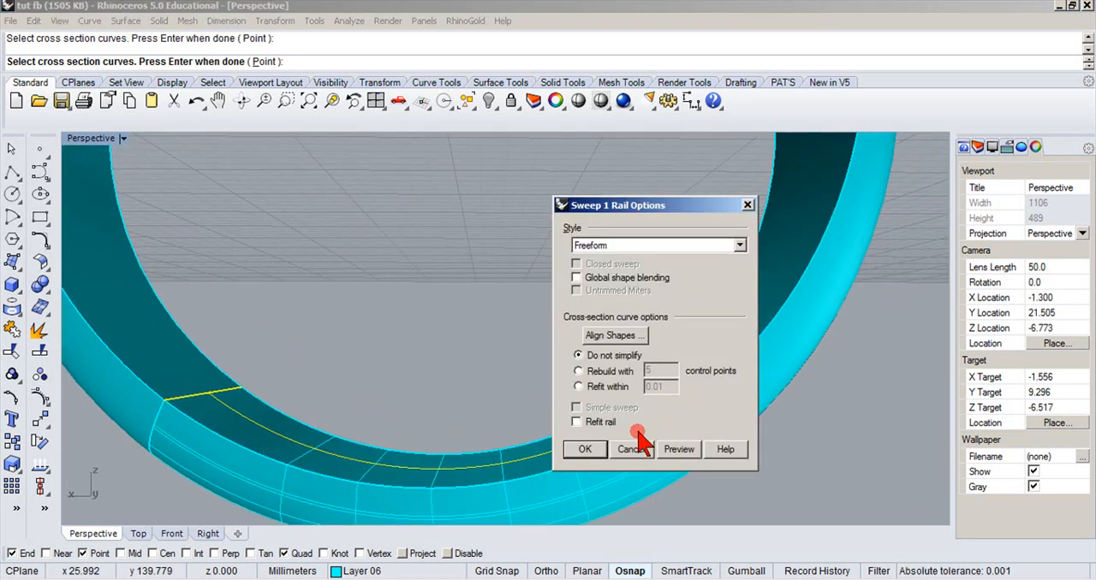
click(584, 450)
Join the two swept shank surfaces with the ring body into one polysurface.
scroll(599, 445, down, 5)
drag(679, 476, 322, 399)
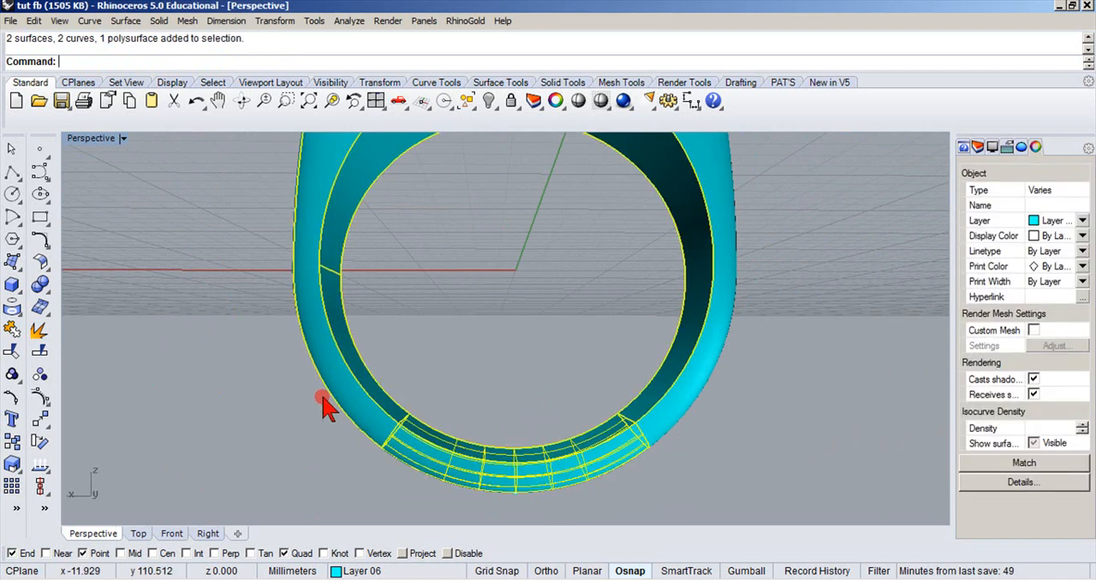
click(13, 333)
click(482, 274)
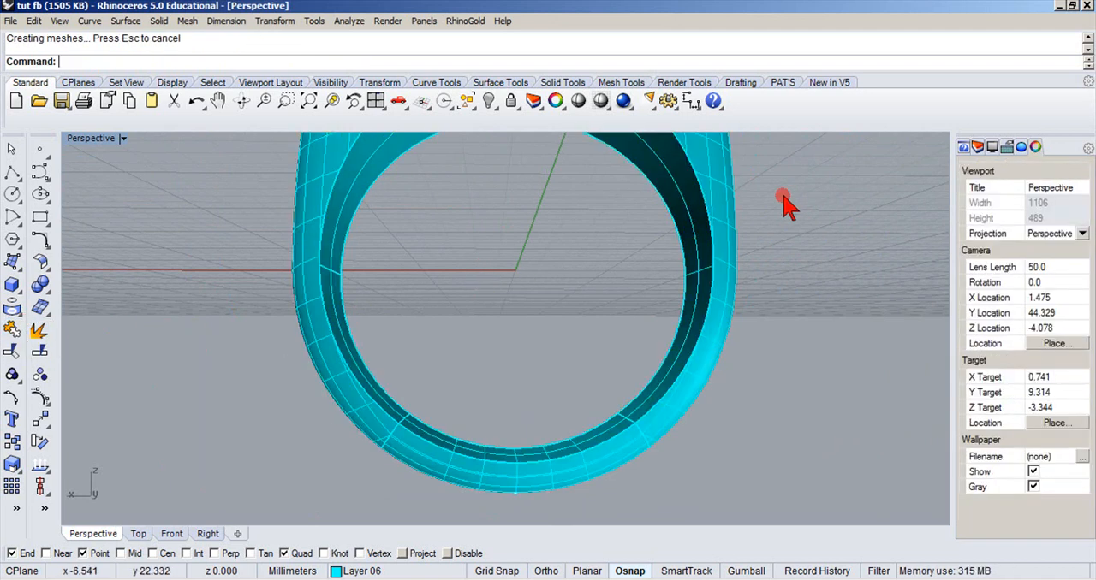
Turn off the surface isocurve display for the closed ring body.
scroll(779, 218, down, 4)
scroll(779, 218, down, 4)
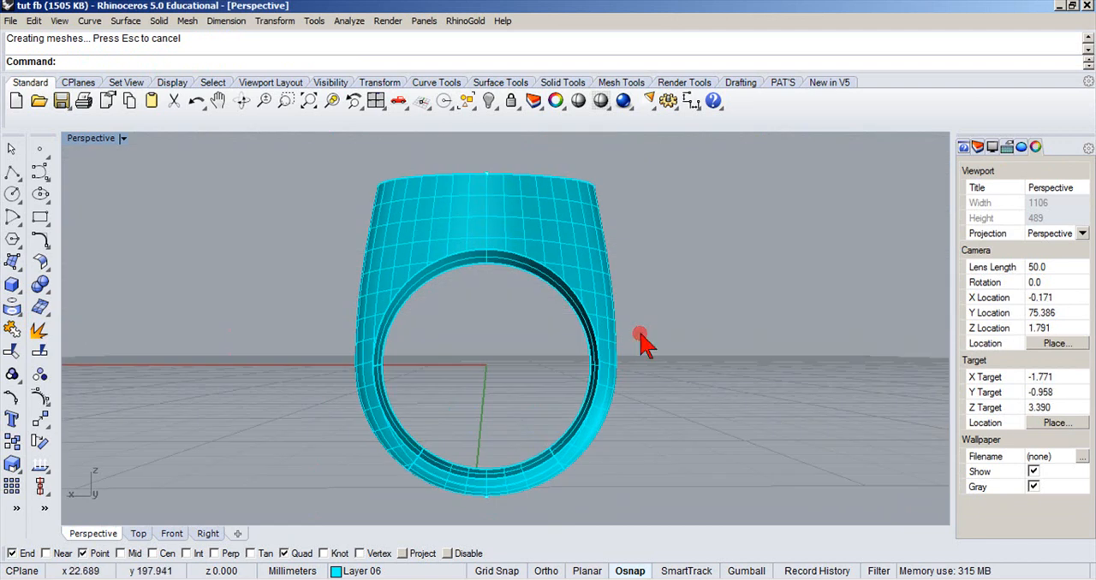
click(568, 270)
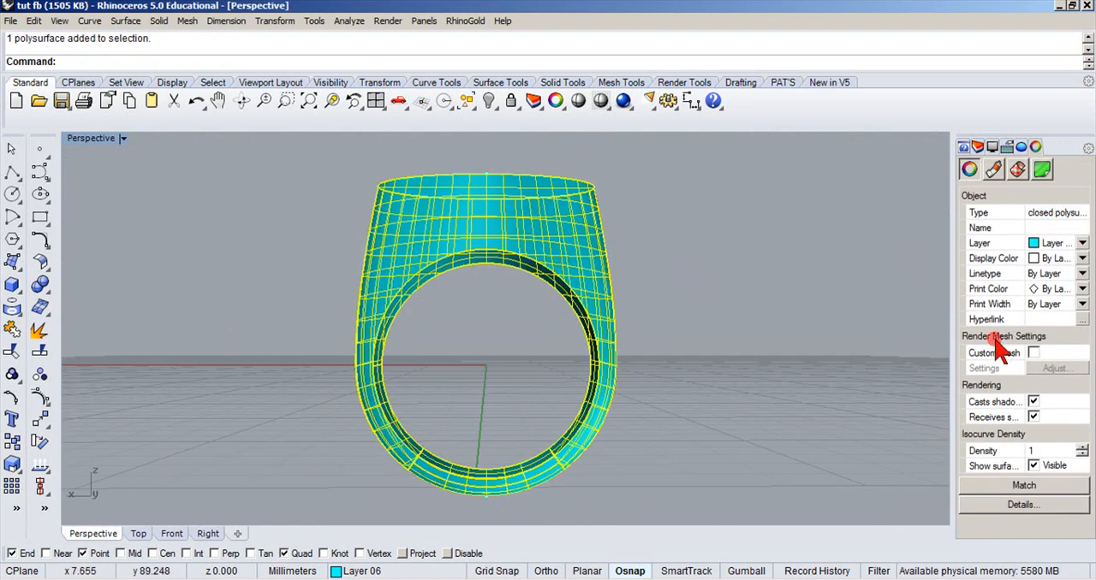
click(1032, 464)
click(788, 370)
right_drag(787, 370, 829, 466)
right_drag(822, 308, 733, 353)
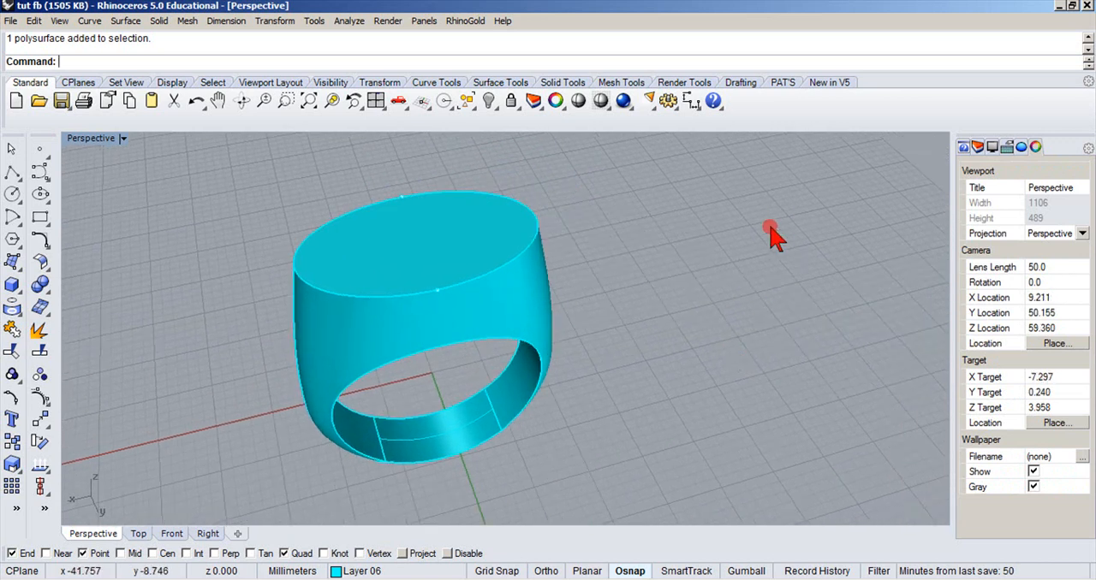
Draw a straight horizontal polyline in the Front view, crossing the whole ring slightly above its centre and extending past both sides.
click(43, 287)
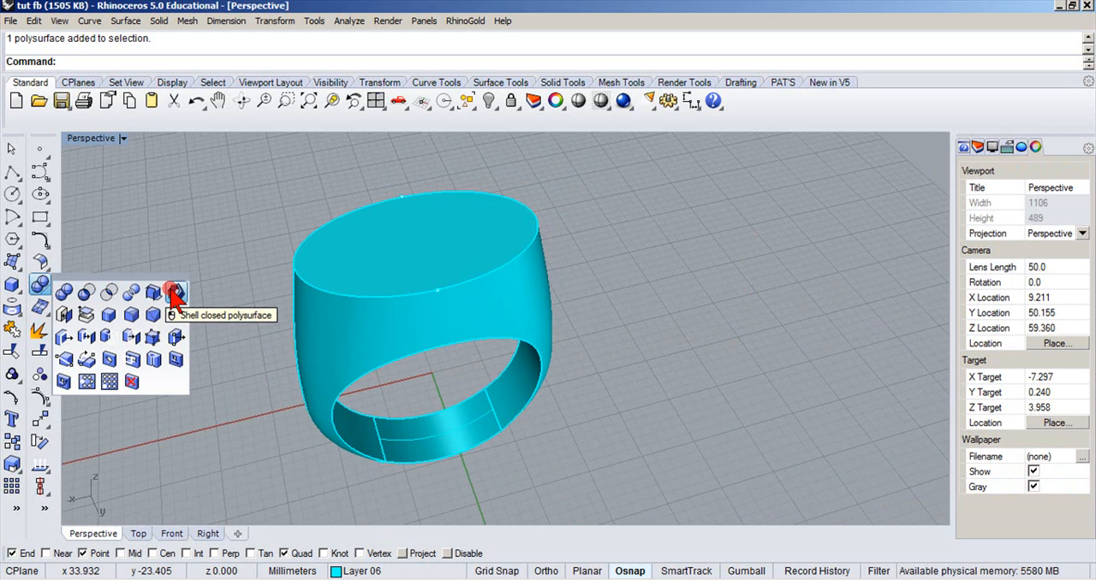
double_click(86, 139)
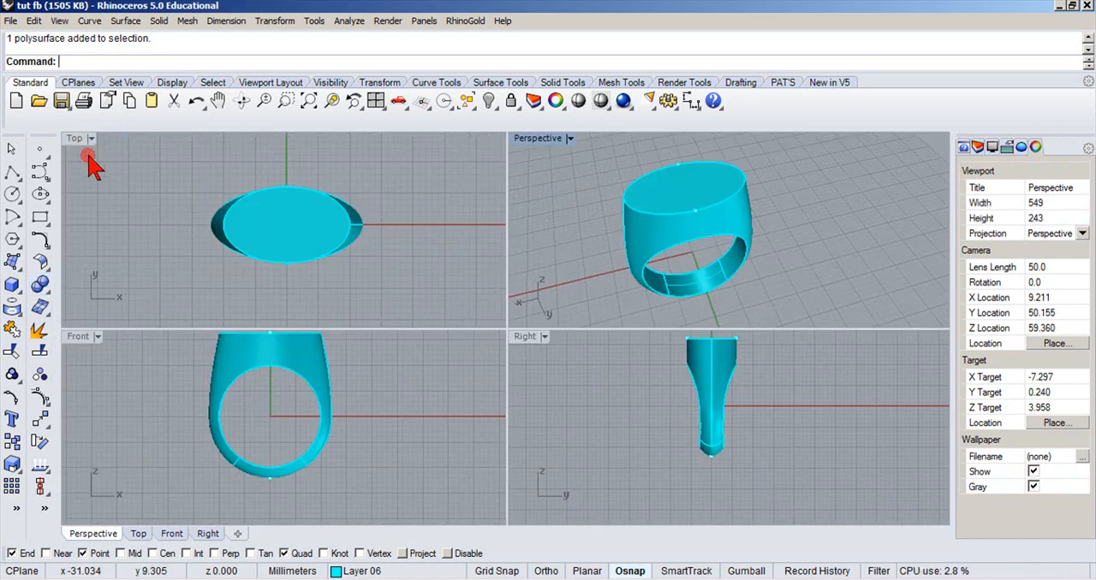
double_click(79, 336)
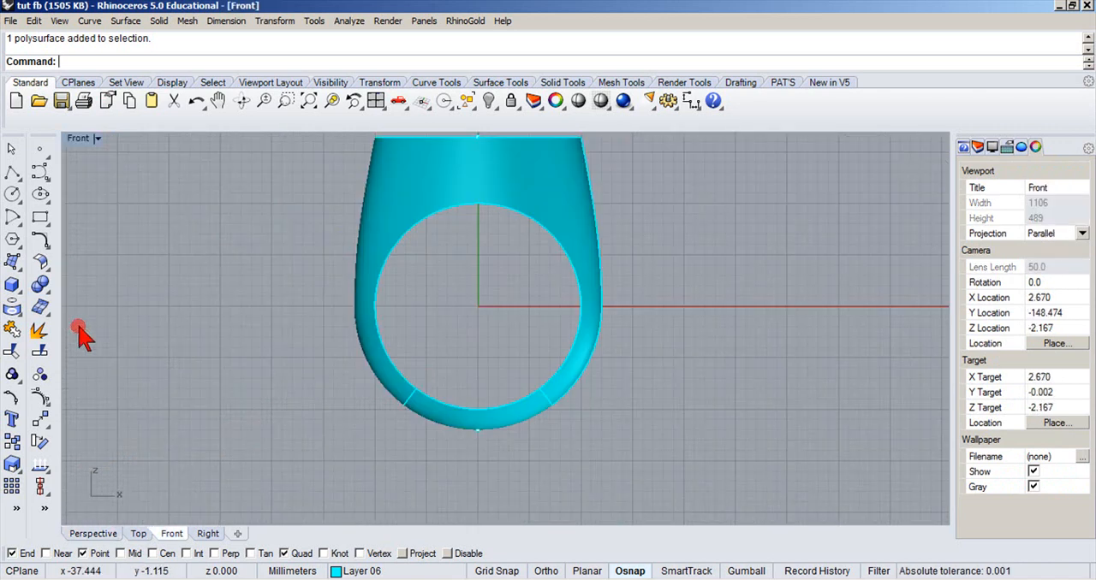
scroll(197, 274, up, 3)
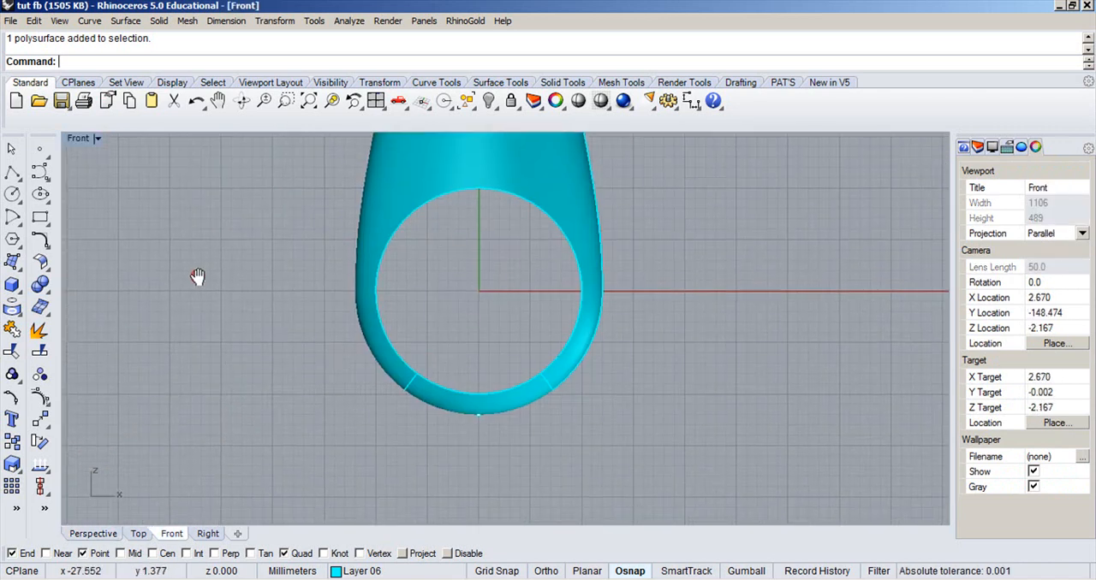
click(12, 173)
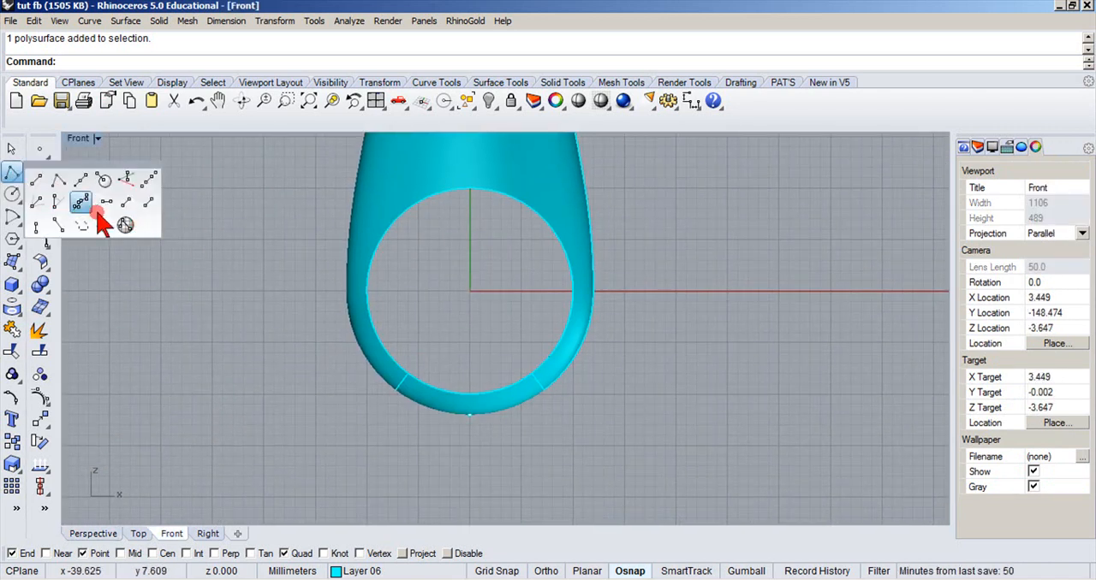
click(12, 174)
right_drag(286, 242, 254, 289)
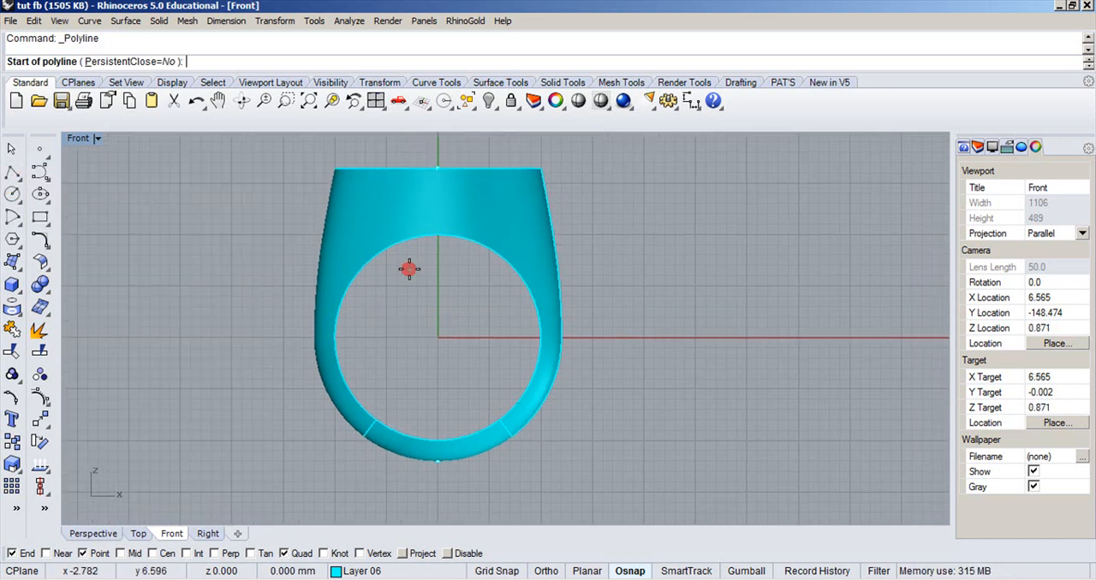
click(282, 327)
key(F8)
shift+click(645, 292)
key(Return)
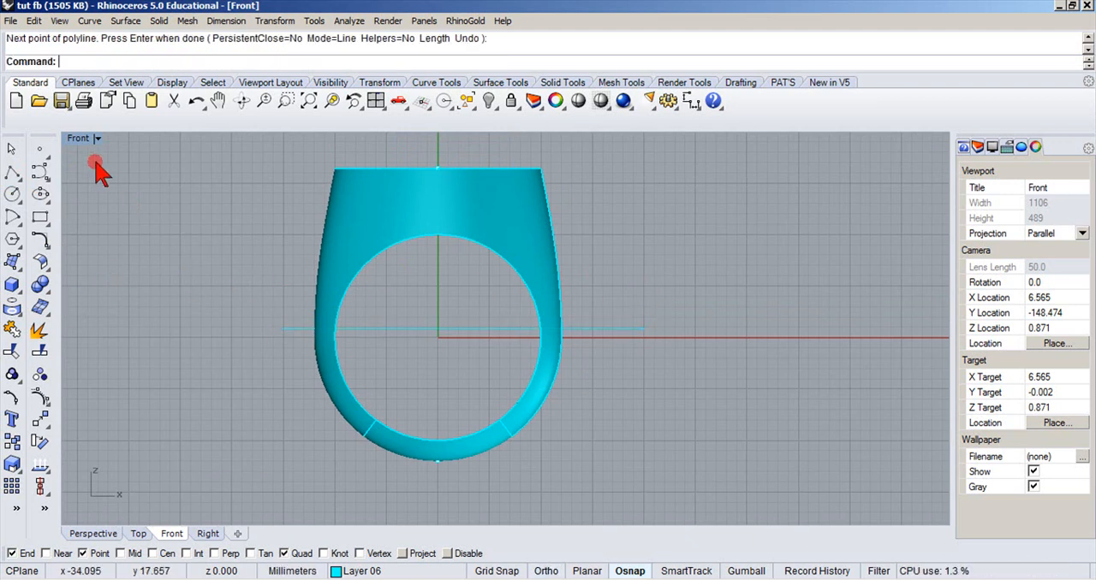
Wire cut the ring body with the horizontal line, cutting through in the Y direction on both sides and keeping all pieces.
double_click(77, 138)
click(43, 282)
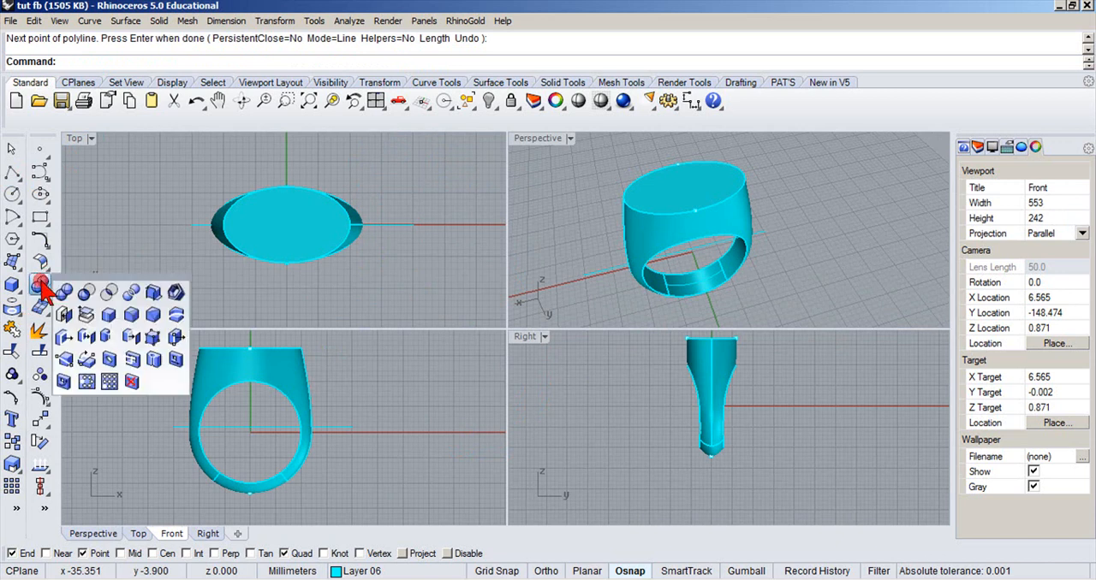
click(176, 316)
click(390, 227)
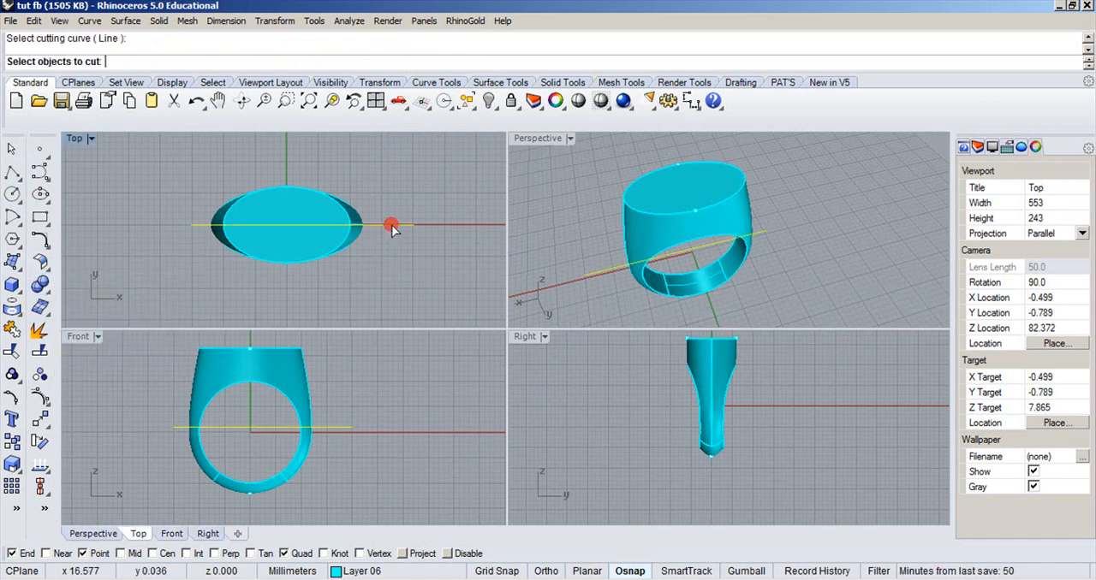
click(334, 216)
key(Return)
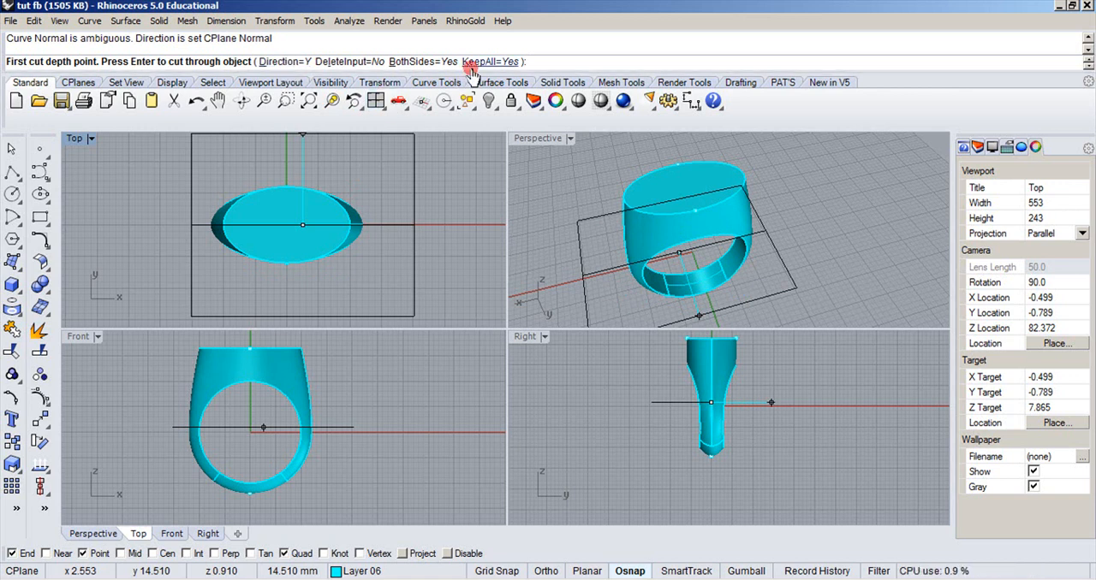
click(438, 168)
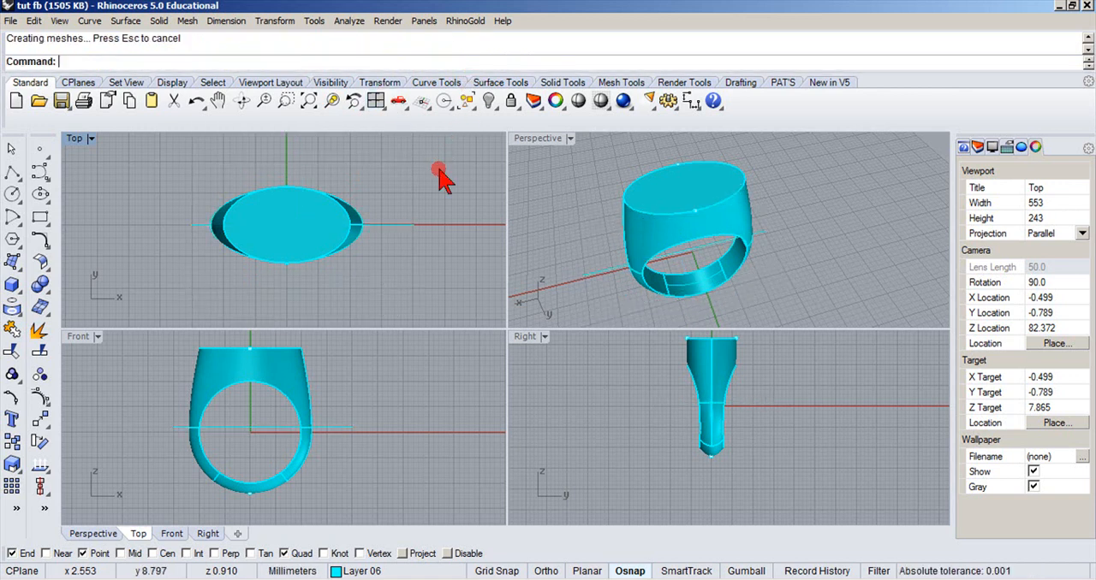
Check the object type of the upper and lower ring pieces, and delete the horizontal cutting line.
click(287, 387)
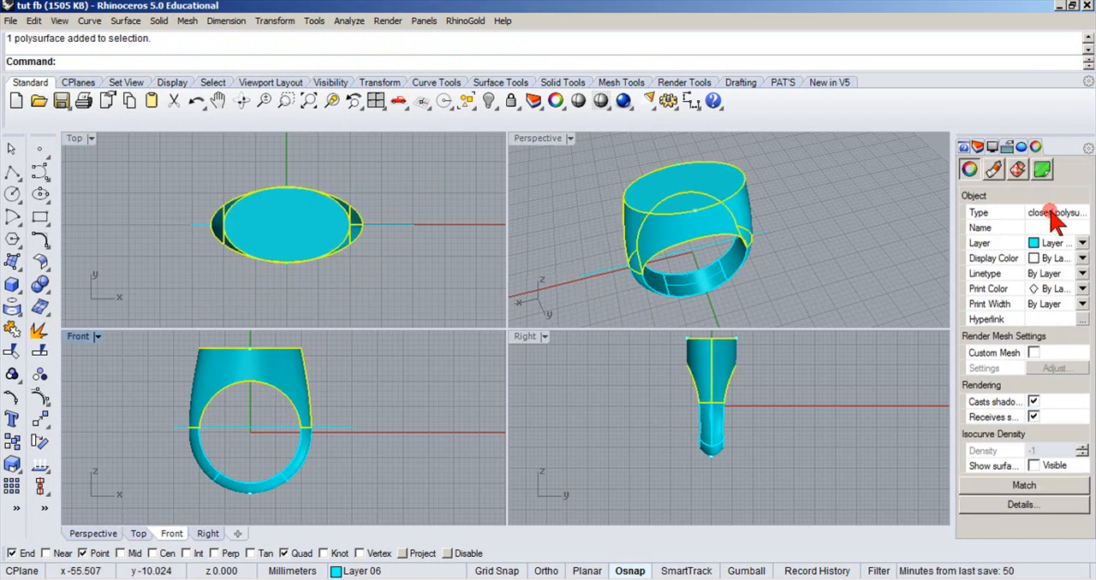
click(754, 314)
click(717, 294)
click(952, 247)
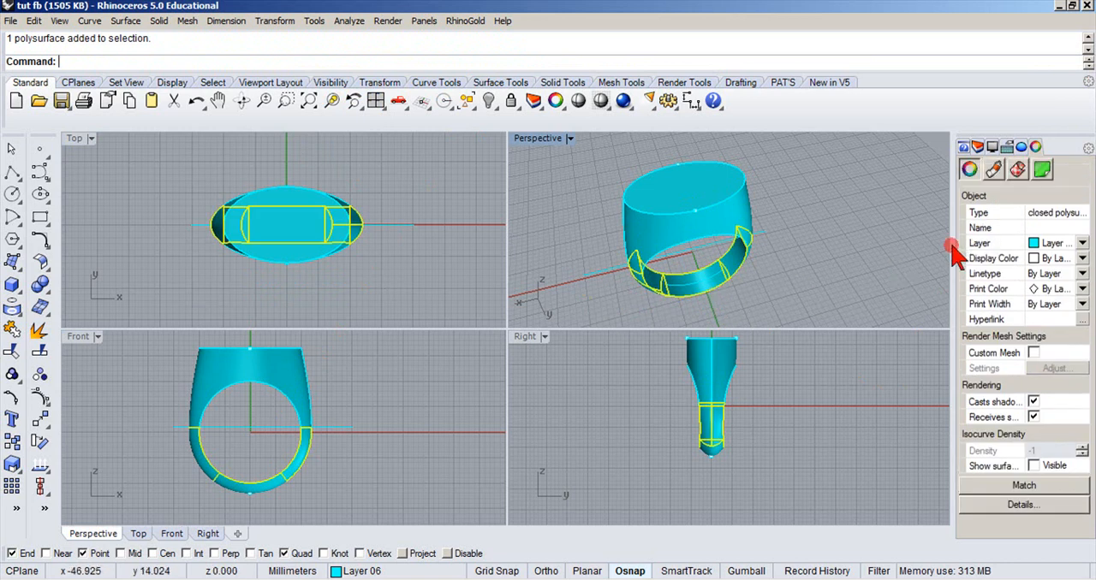
click(548, 227)
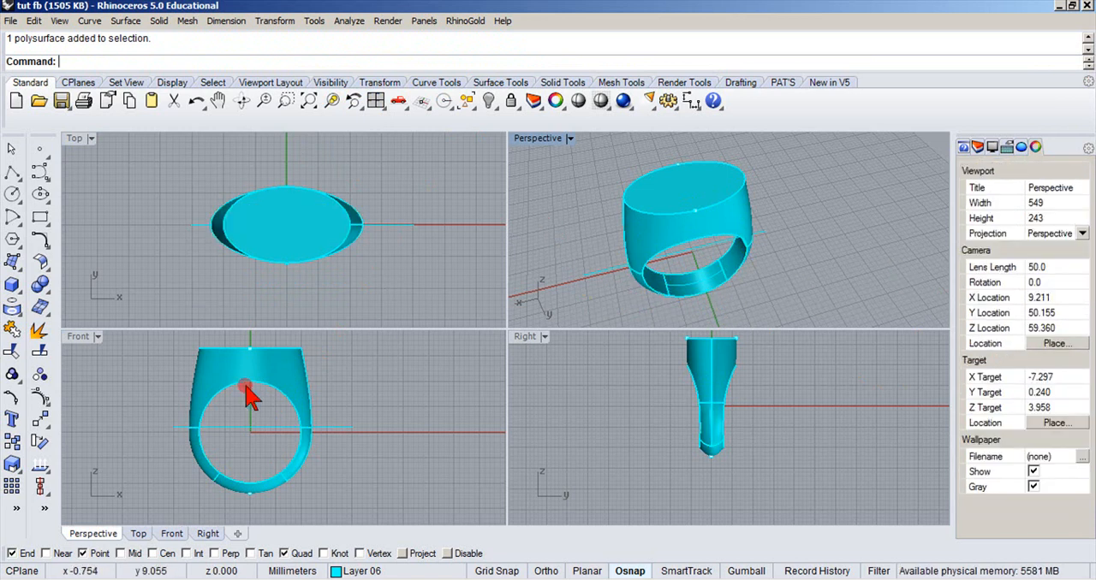
click(259, 430)
key(Delete)
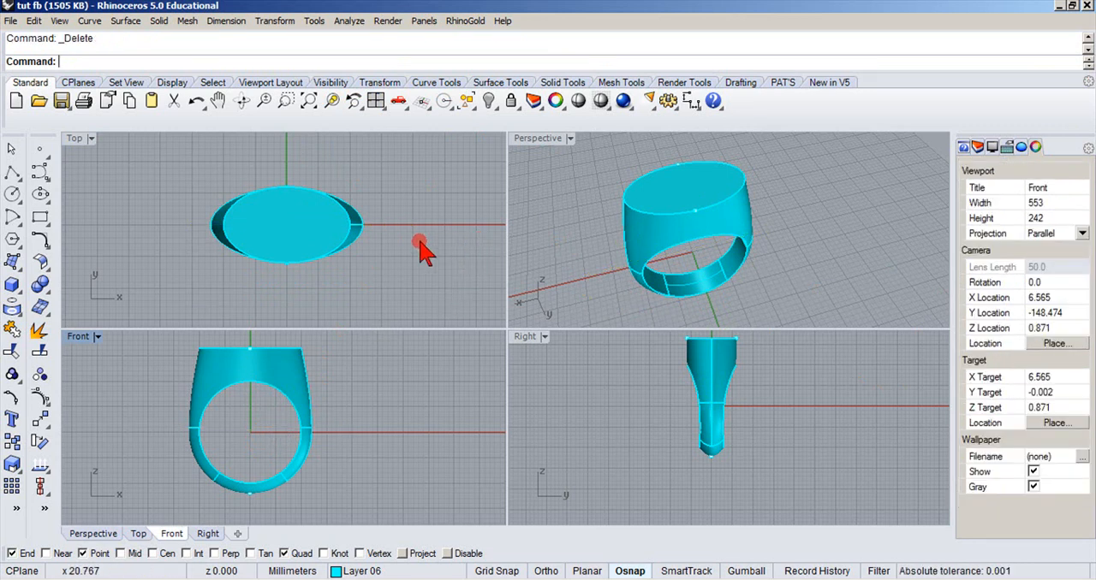
Shell the upper ring piece with a thickness of 1, removing its flat oval top face.
double_click(538, 140)
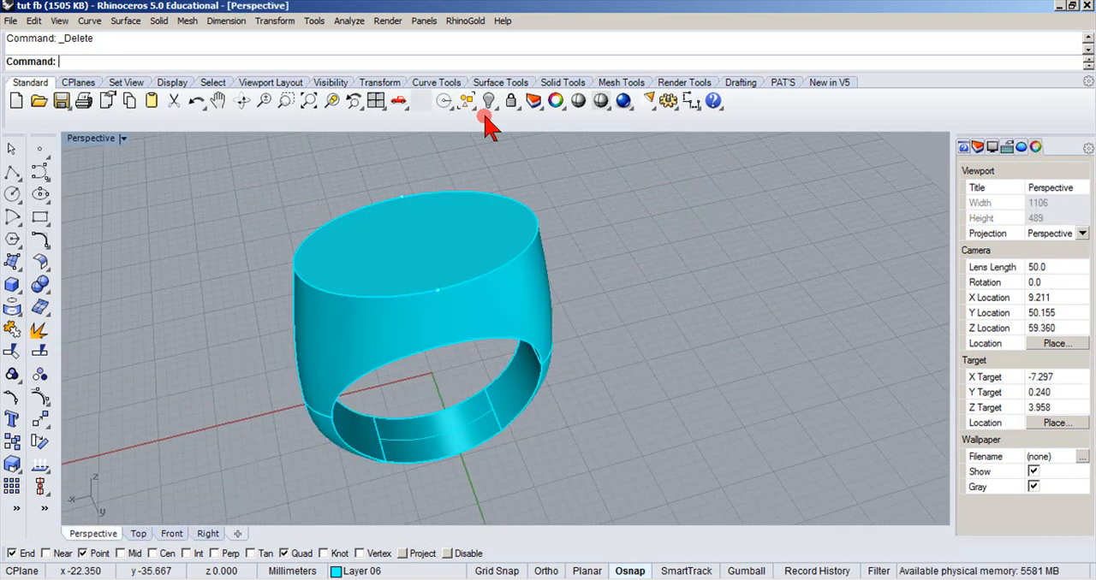
click(39, 285)
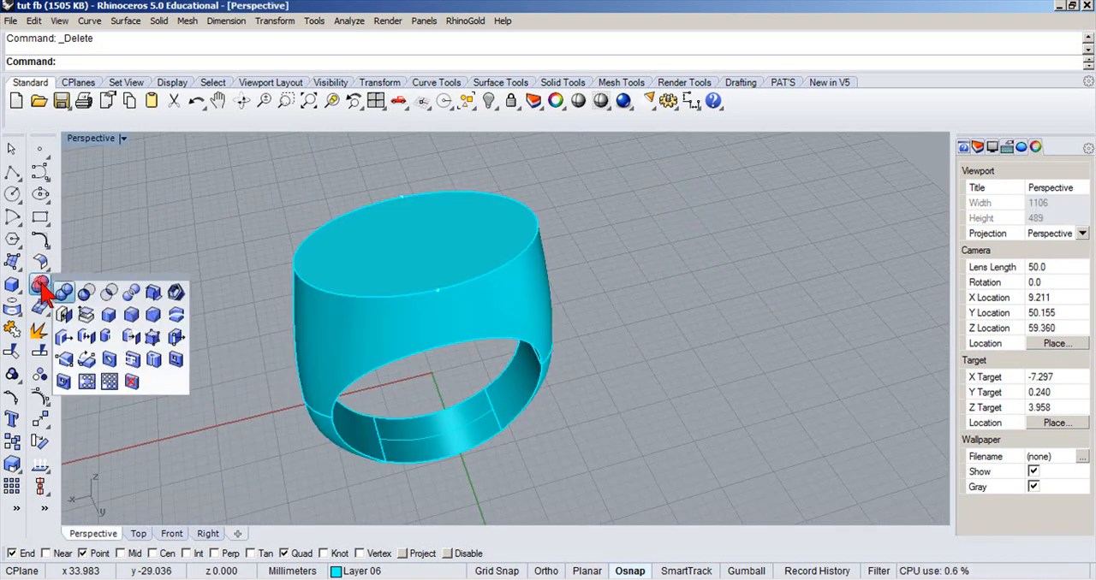
click(176, 294)
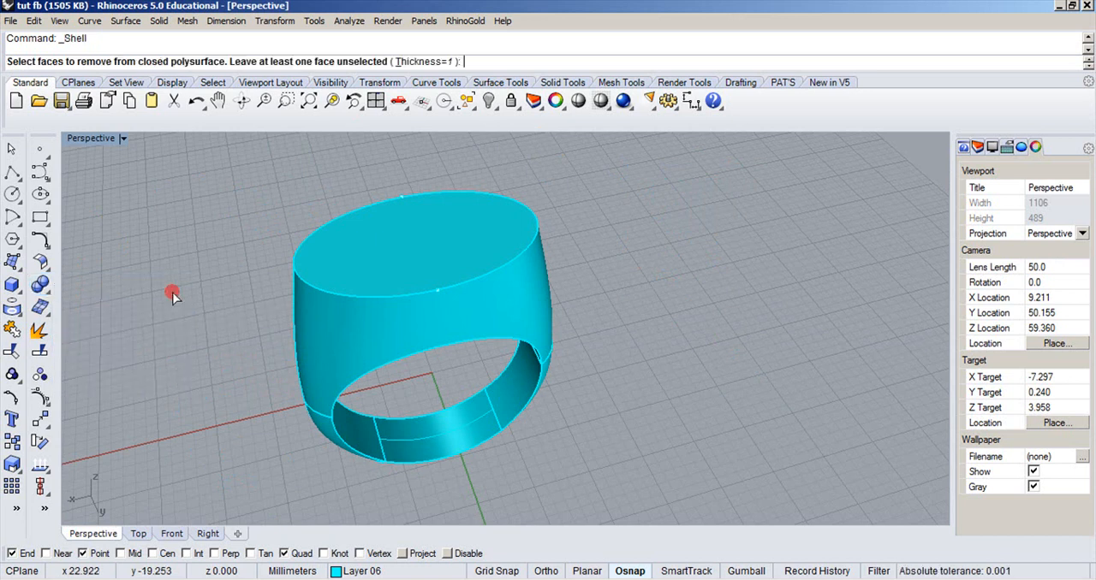
click(385, 243)
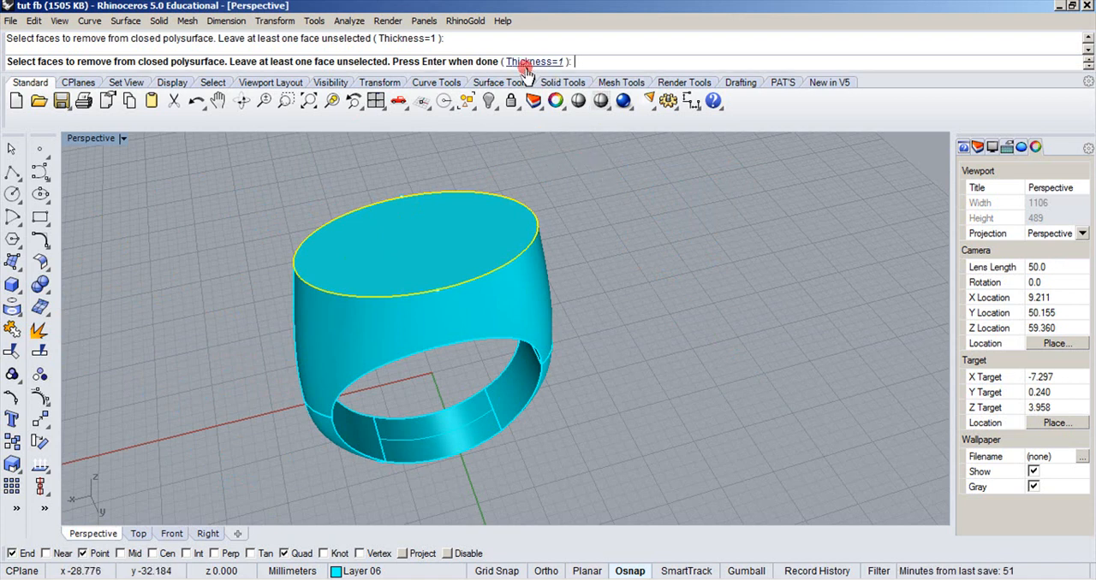
key(Return)
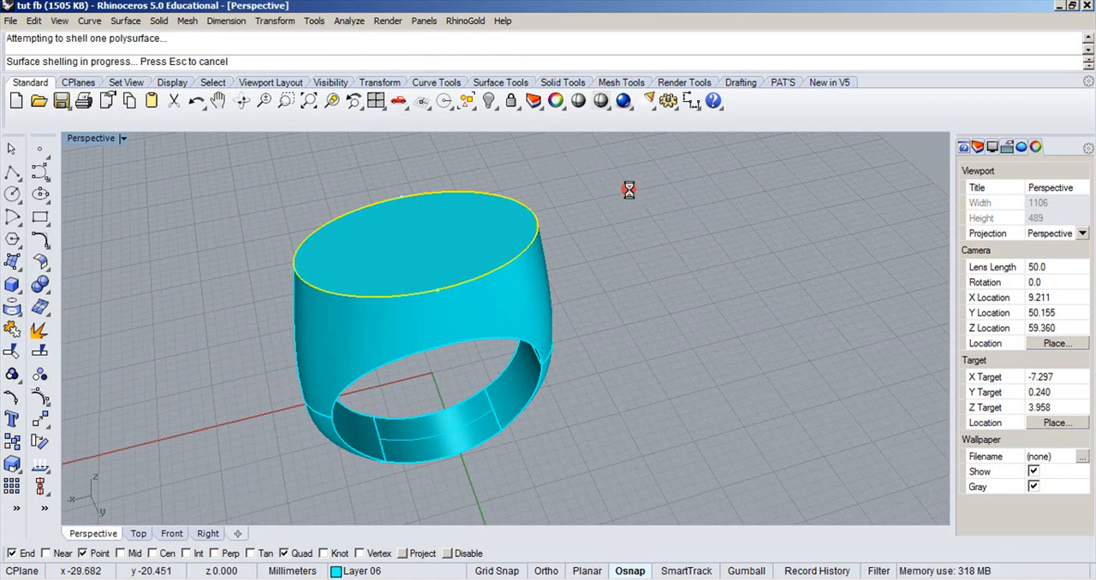
right_drag(629, 197, 607, 151)
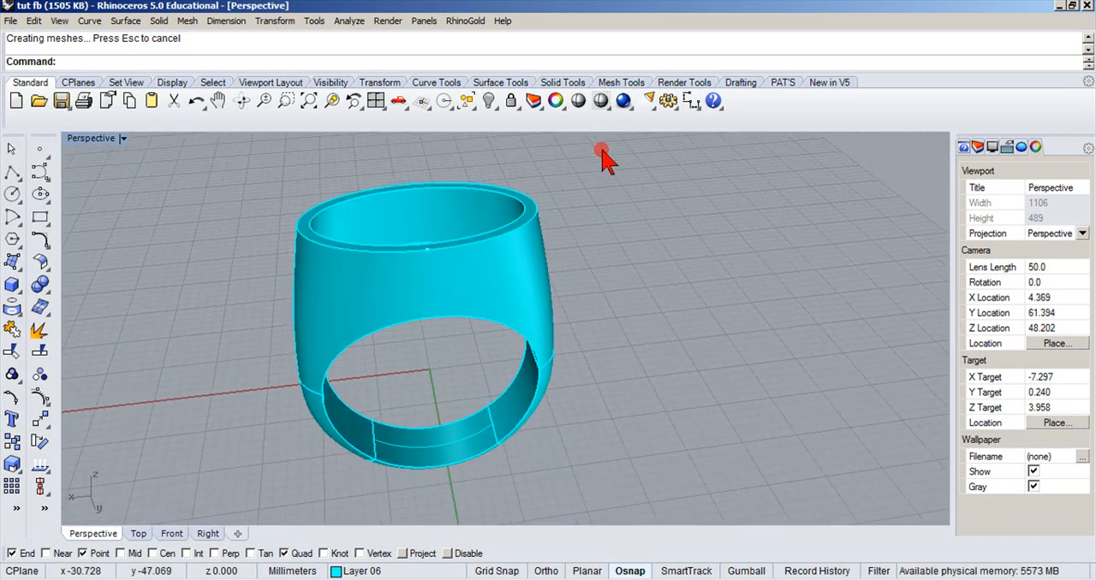
Turn on Layer 01 to show the gemstone inside the shelled ring head.
click(338, 572)
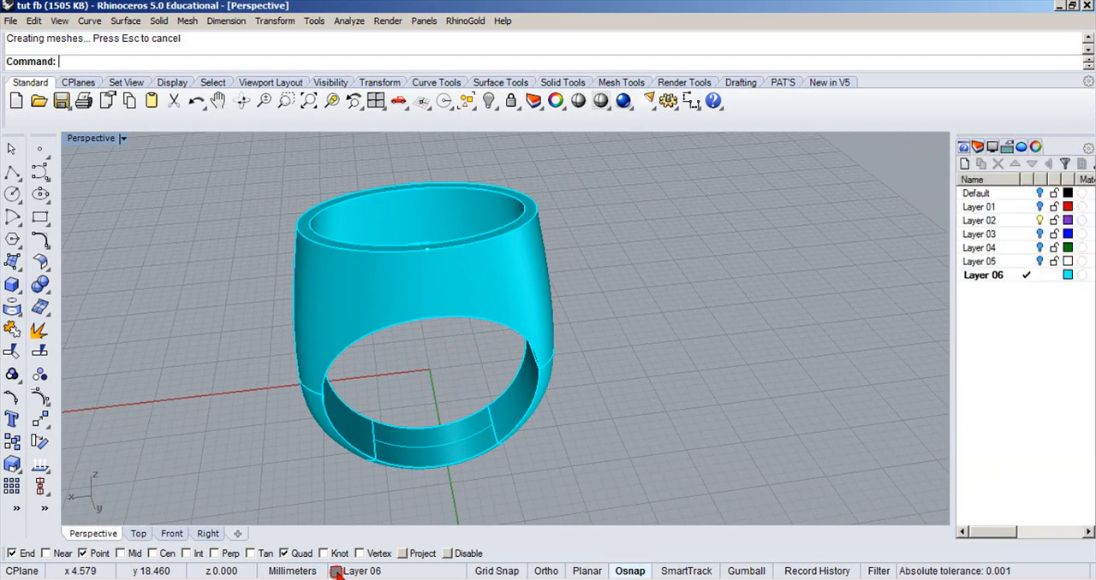
click(338, 572)
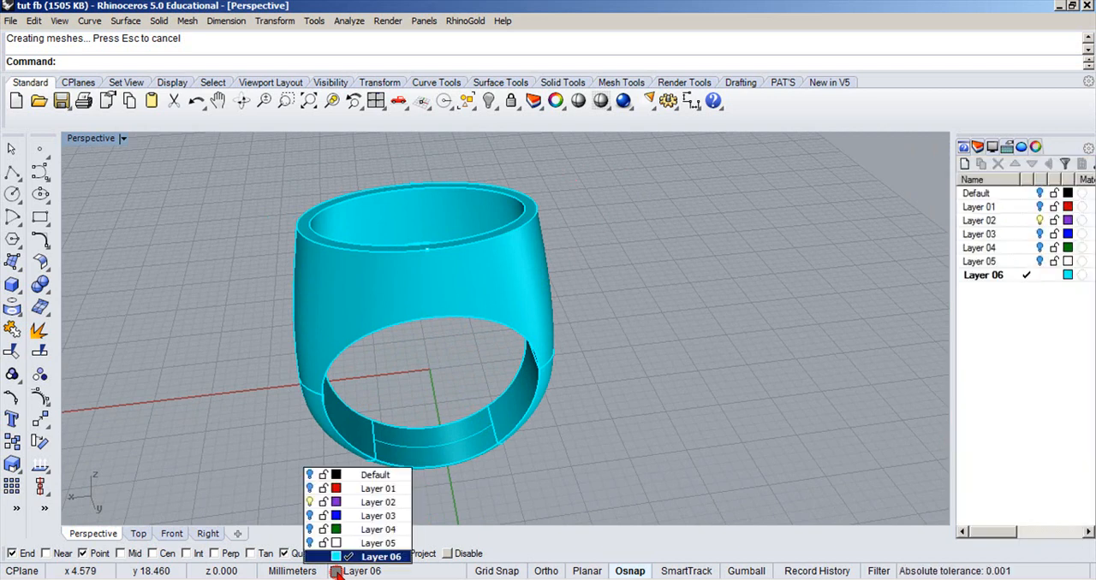
click(310, 488)
right_drag(291, 411, 286, 432)
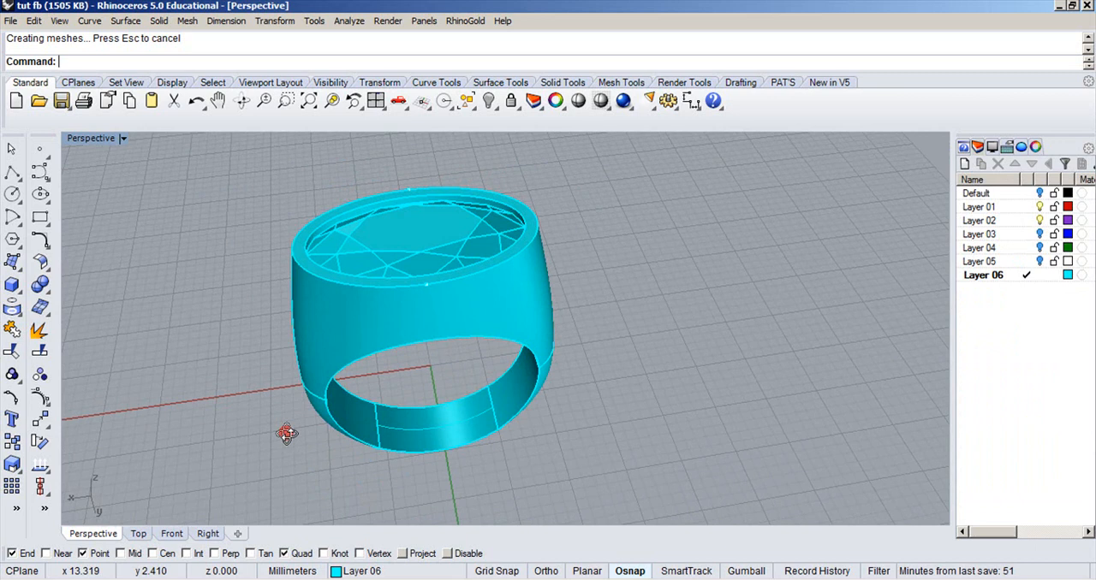
Set the gemstone's display color to White.
click(452, 244)
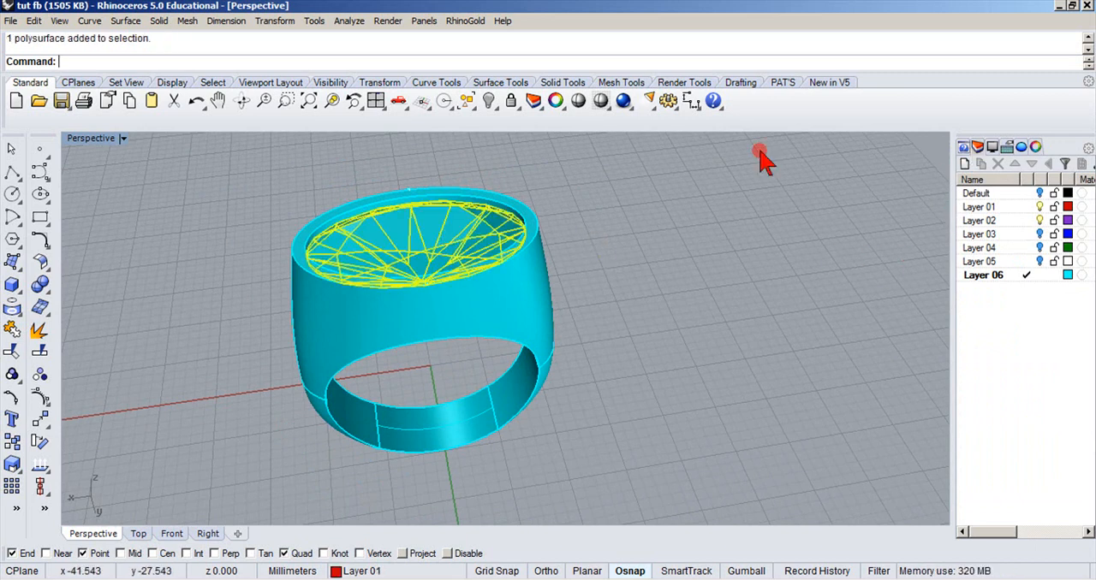
click(556, 101)
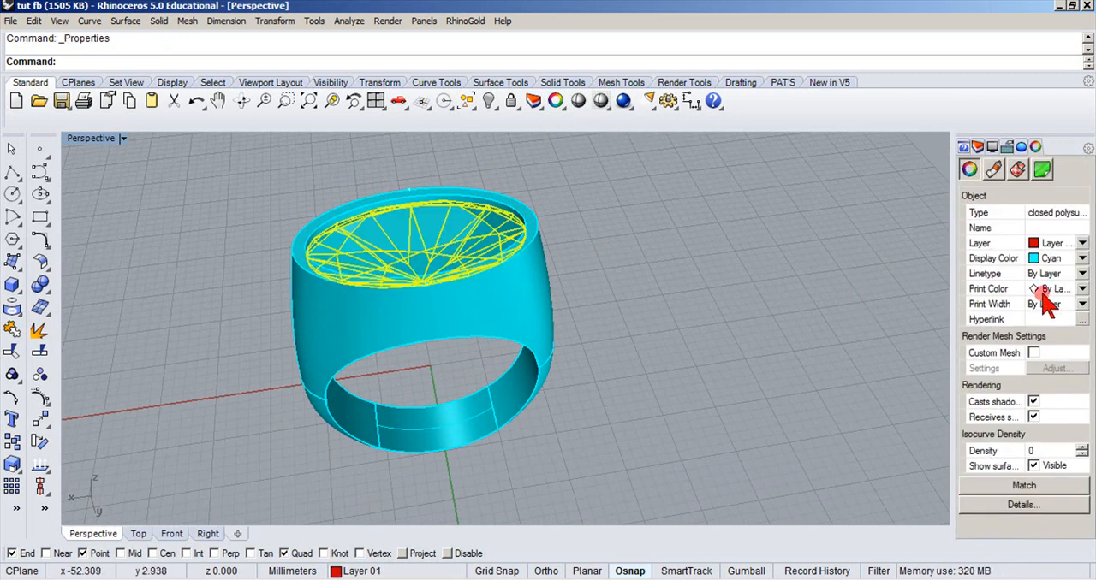
click(1082, 259)
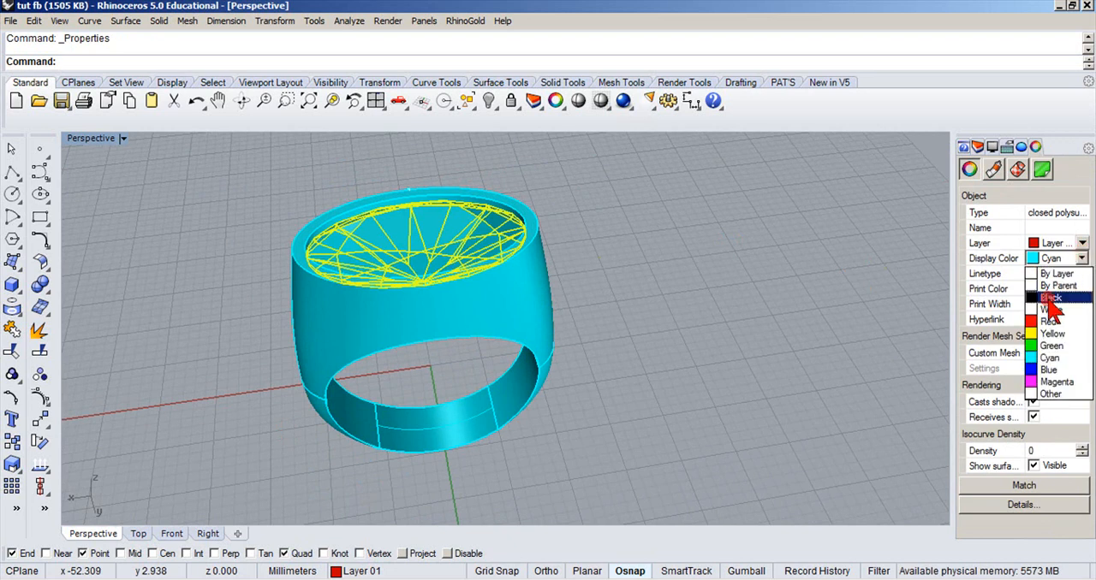
click(1051, 309)
click(831, 318)
right_drag(831, 317, 797, 306)
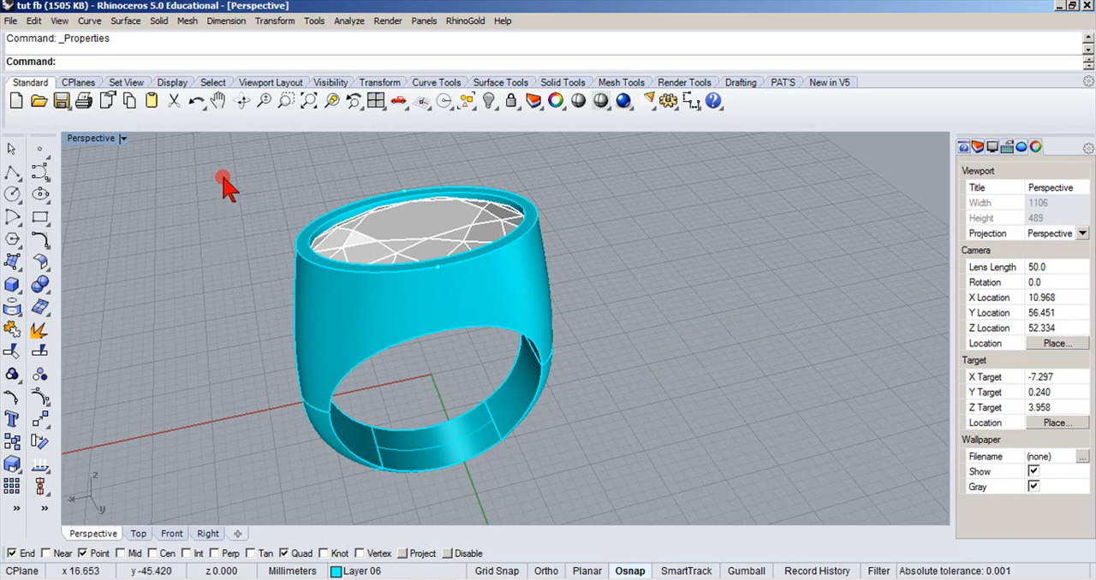
Turn Layer 05 on and off again, and hide the gemstone by turning off Layer 01.
click(336, 572)
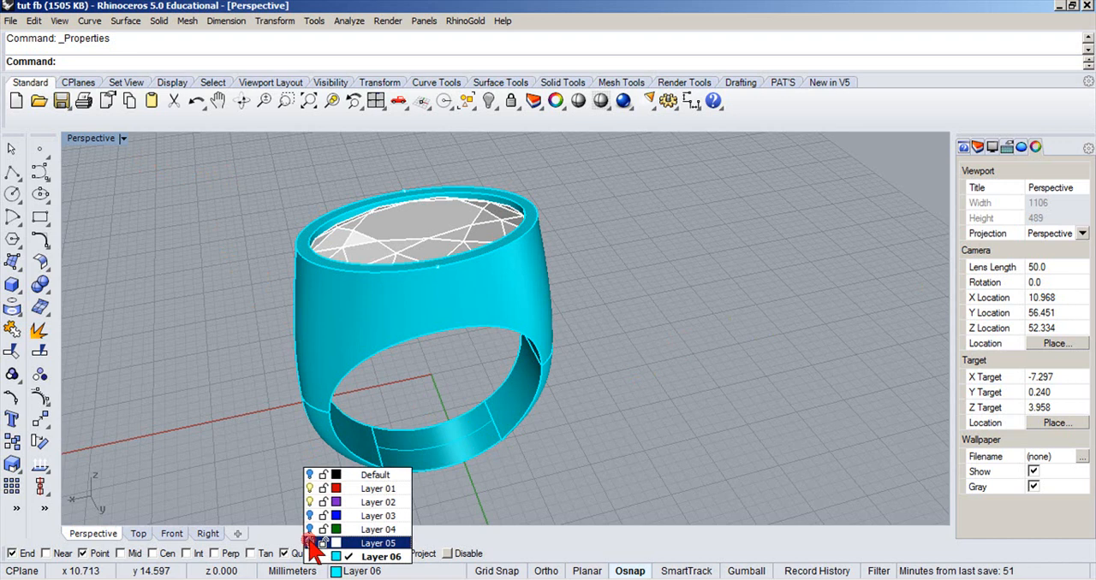
click(309, 543)
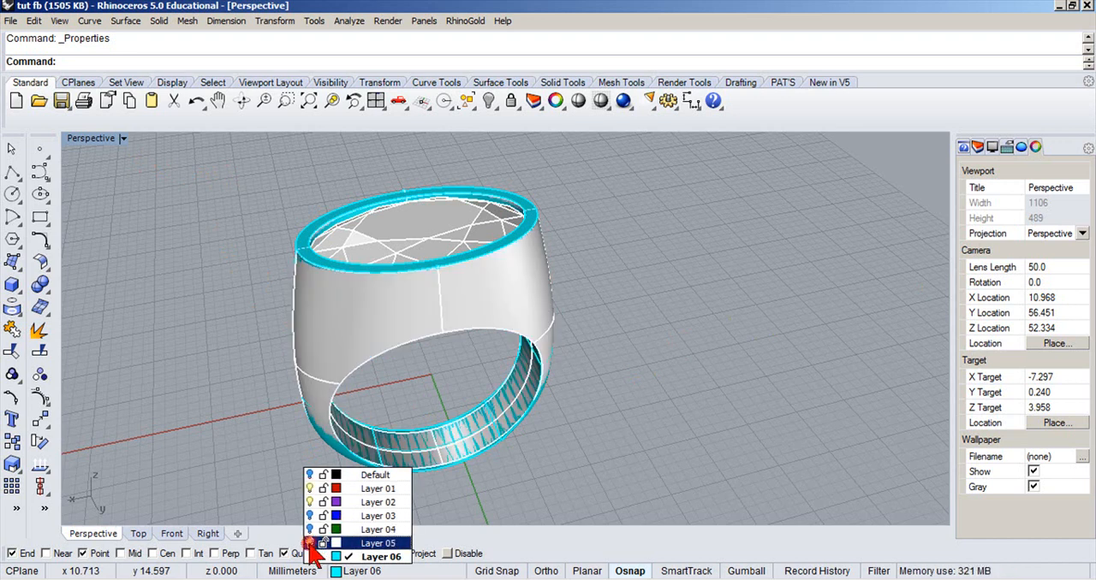
click(309, 543)
click(309, 489)
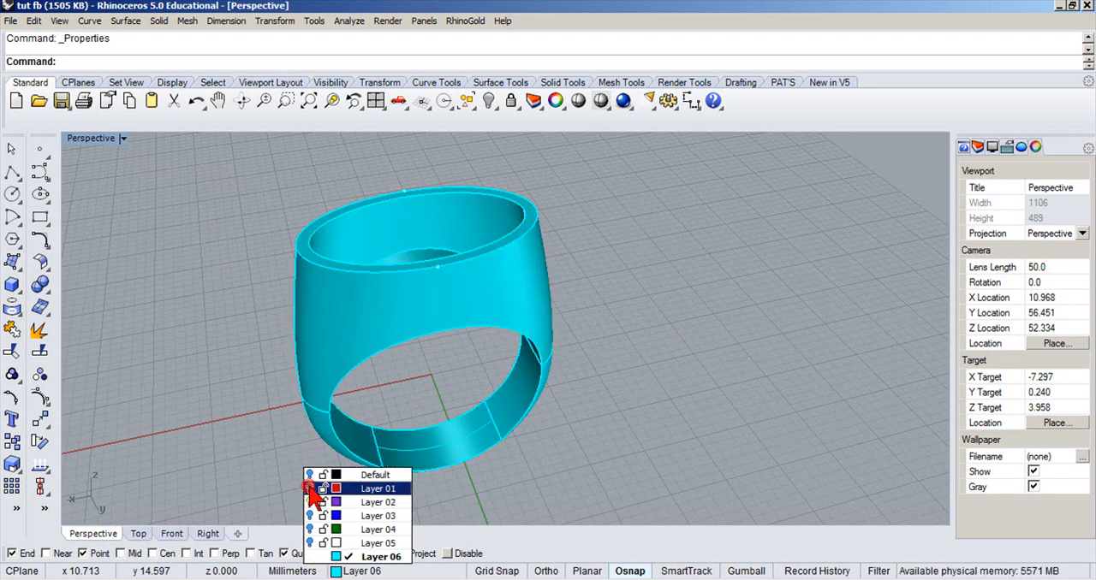
click(244, 377)
scroll(261, 370, down, 3)
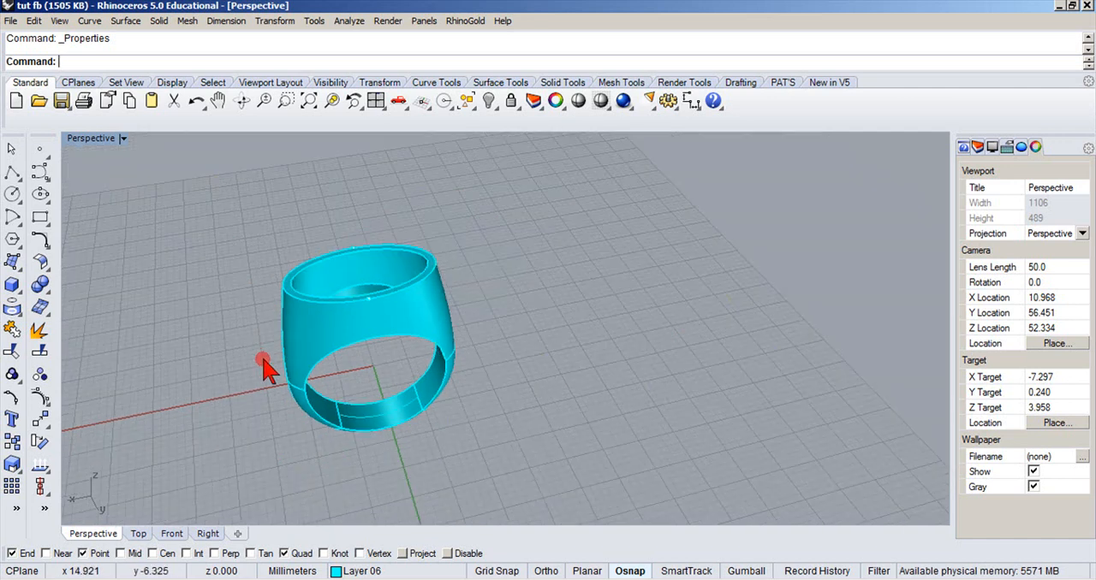
Move the shelled upper ring piece sideways to inspect where it separates from the lower band, and undo the move.
right_drag(259, 377, 245, 276)
double_click(94, 137)
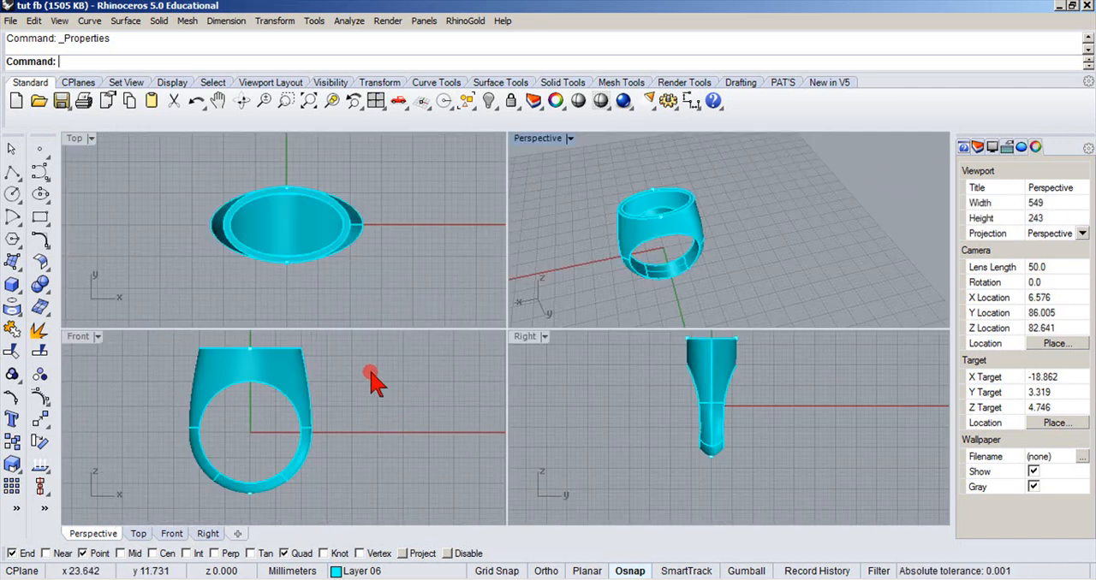
right_drag(373, 383, 407, 363)
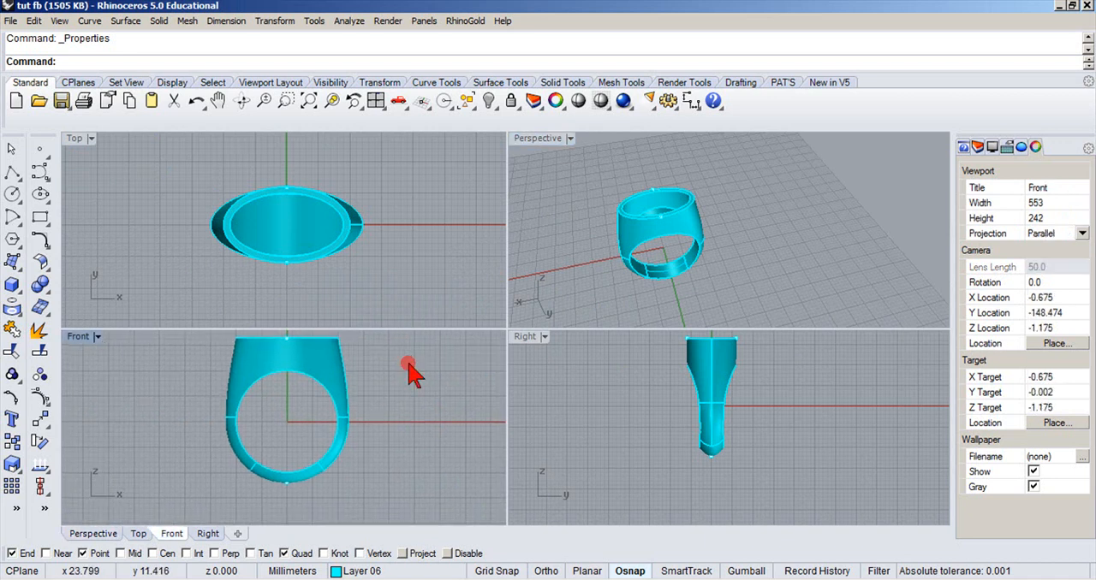
click(324, 384)
drag(321, 376, 355, 377)
click(451, 292)
scroll(666, 244, up, 2)
scroll(666, 248, up, 3)
right_drag(768, 248, 715, 259)
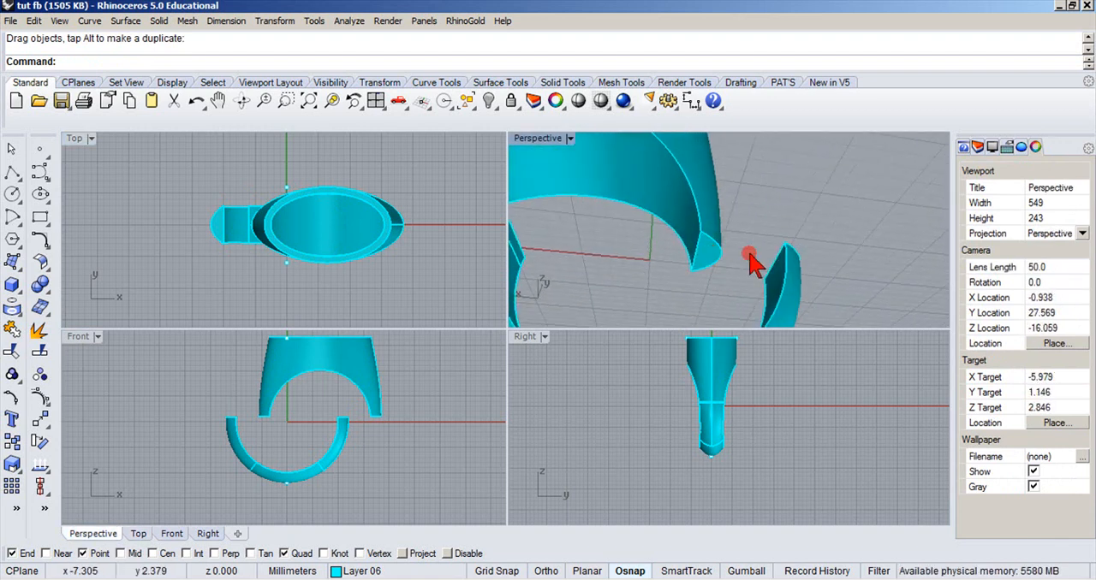
click(195, 103)
click(133, 420)
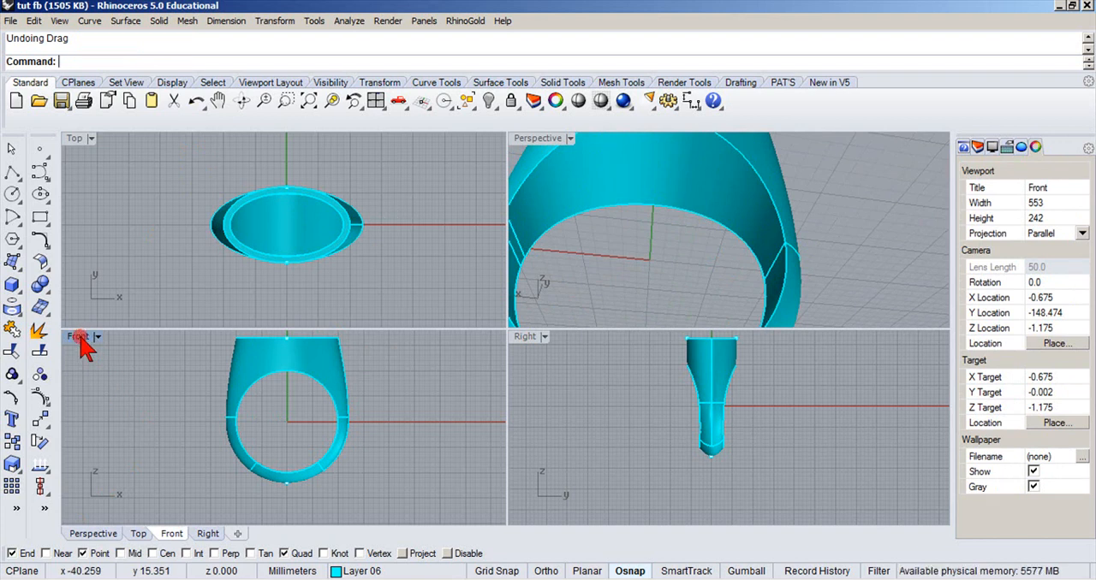
Boolean union the shelled upper piece and the lower band into one ring.
click(40, 283)
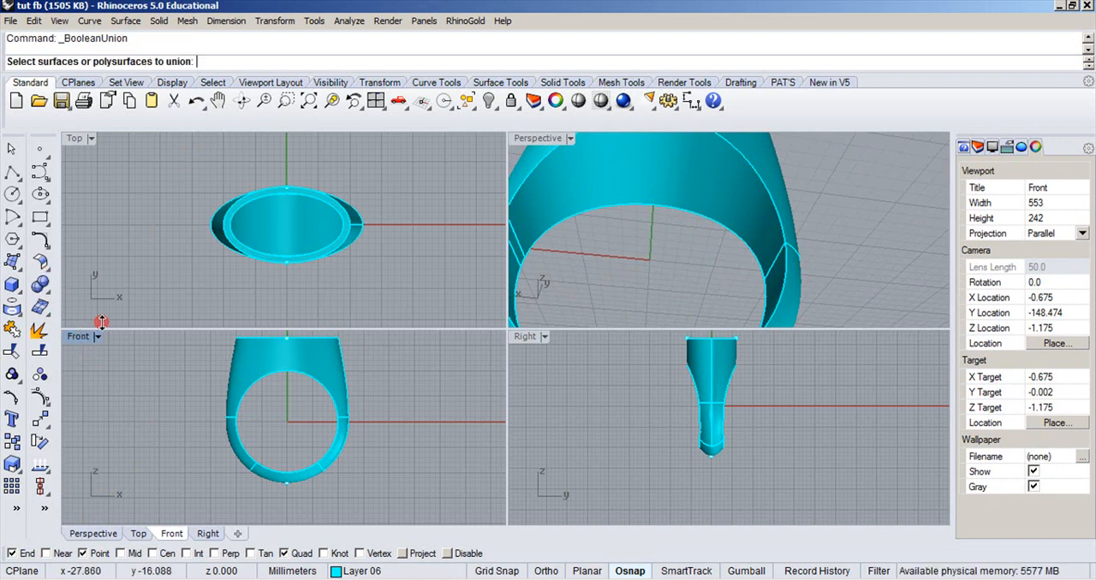
click(243, 387)
click(232, 442)
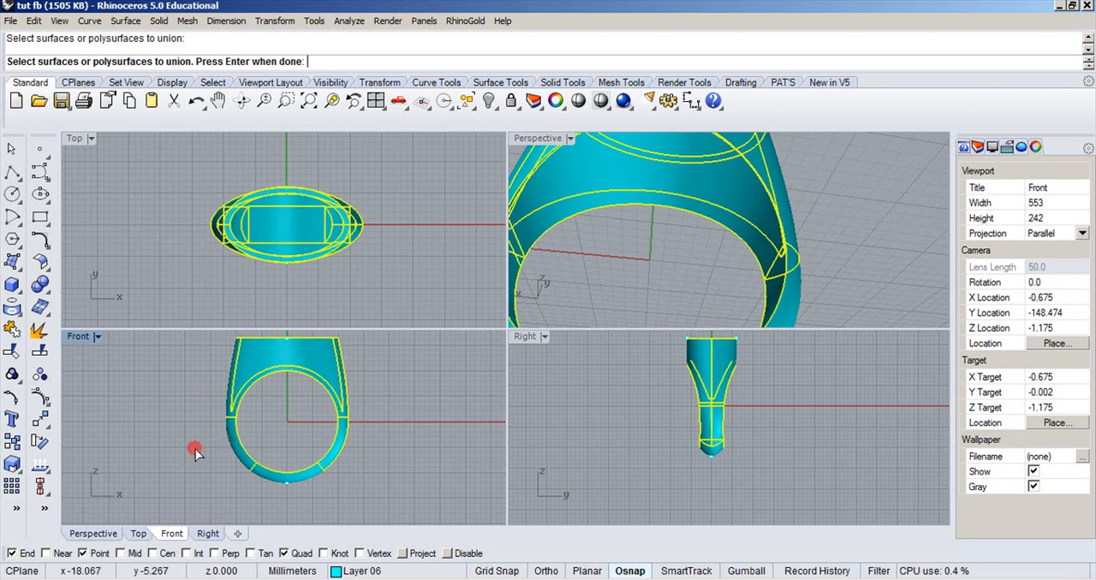
right_click(195, 454)
click(244, 386)
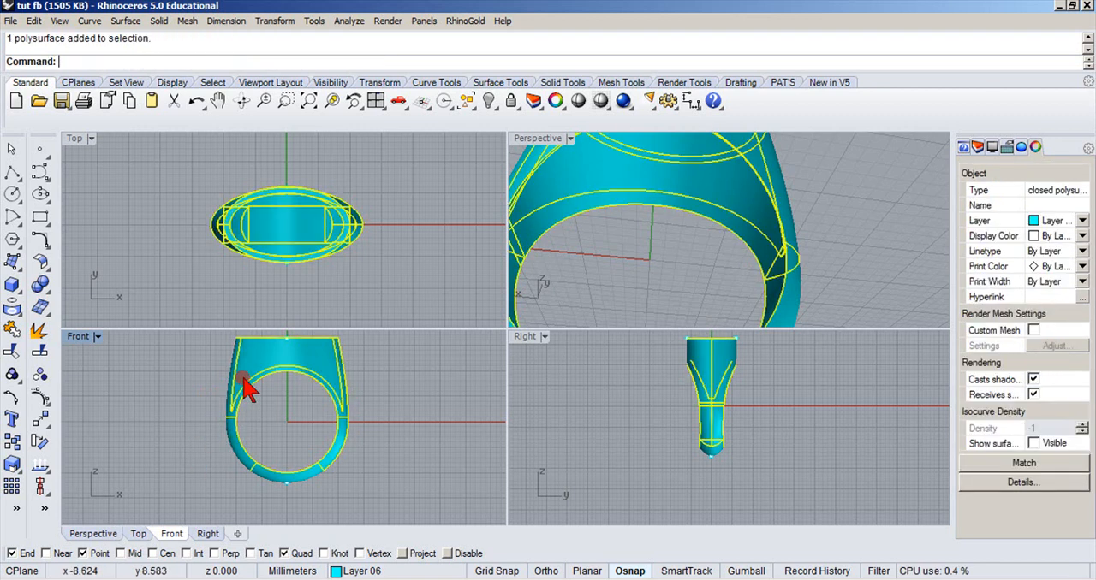
click(415, 190)
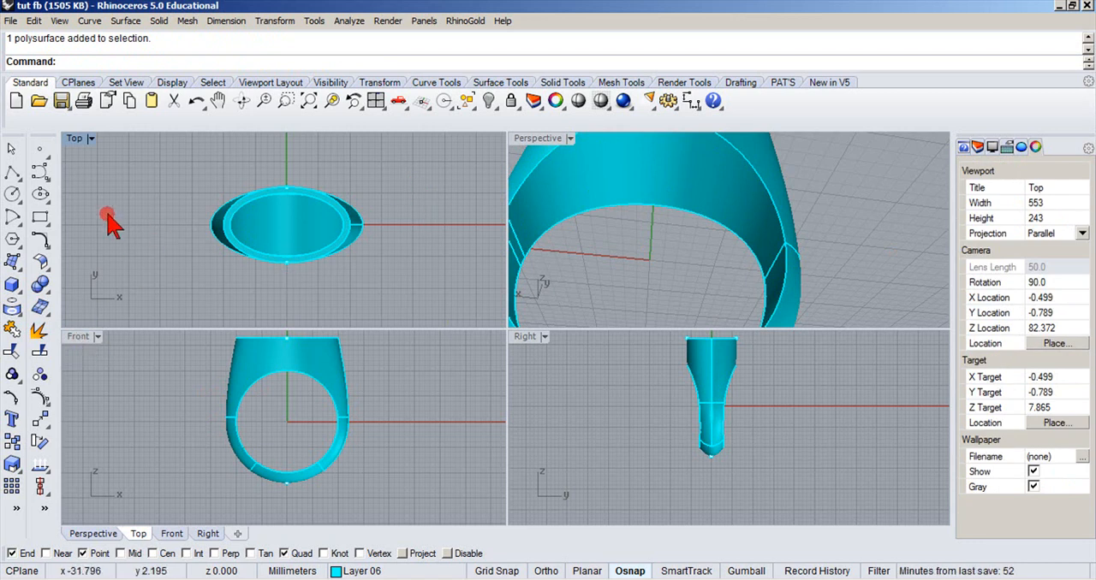
With Grid Snap on, draw a straight polyline along the X axis in the Top view from x = -15 past the ring's far side.
click(10, 178)
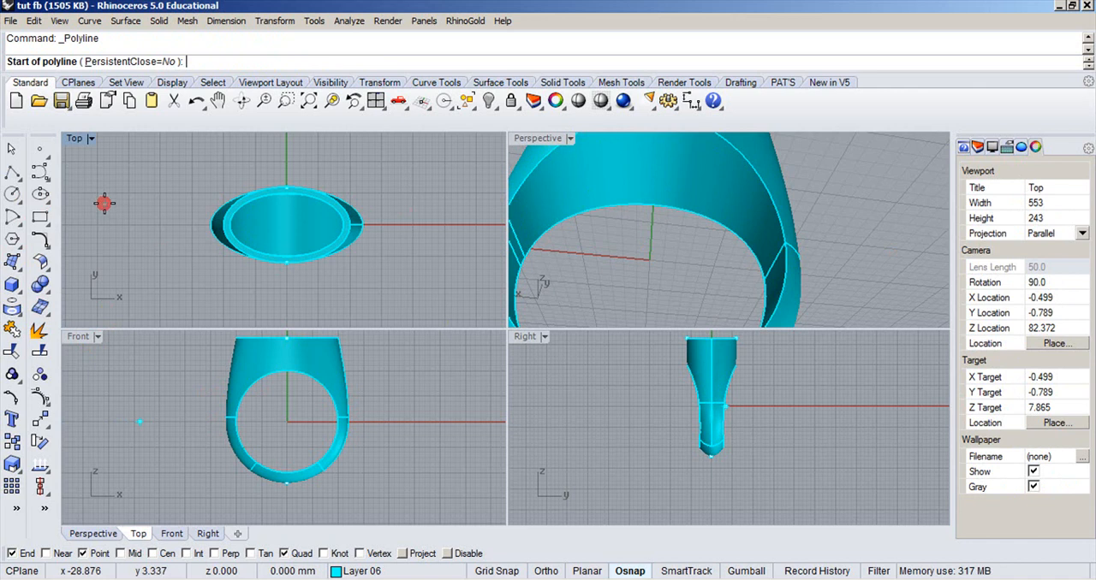
click(171, 534)
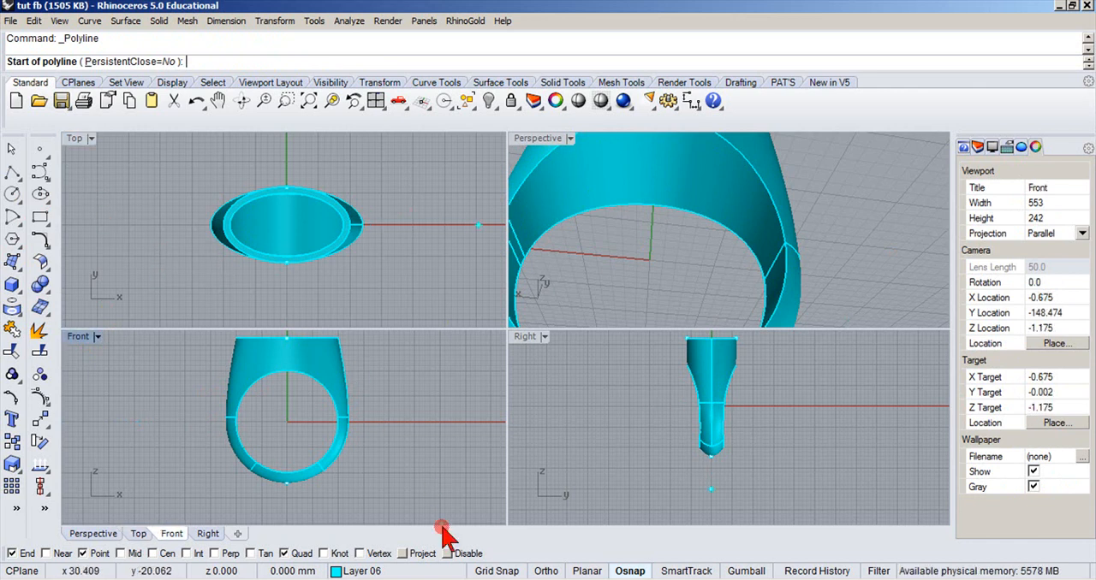
click(489, 571)
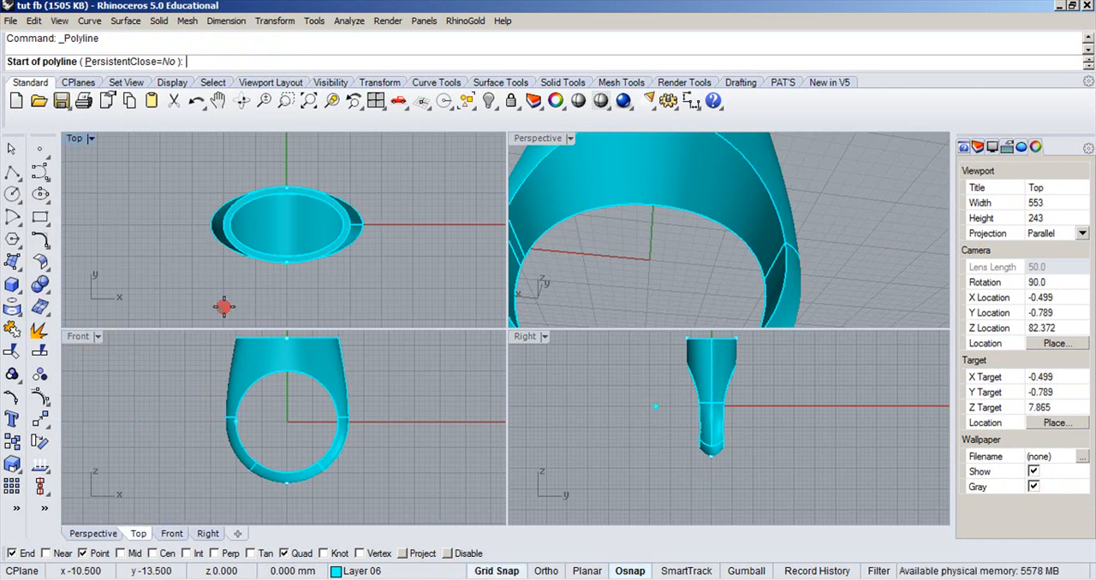
click(191, 226)
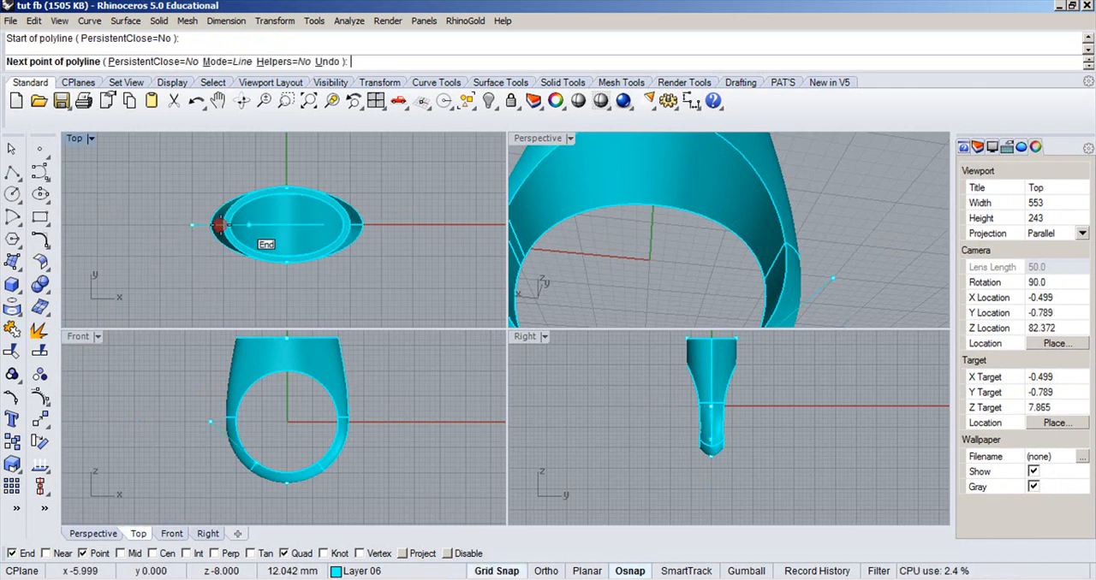
click(399, 225)
key(Return)
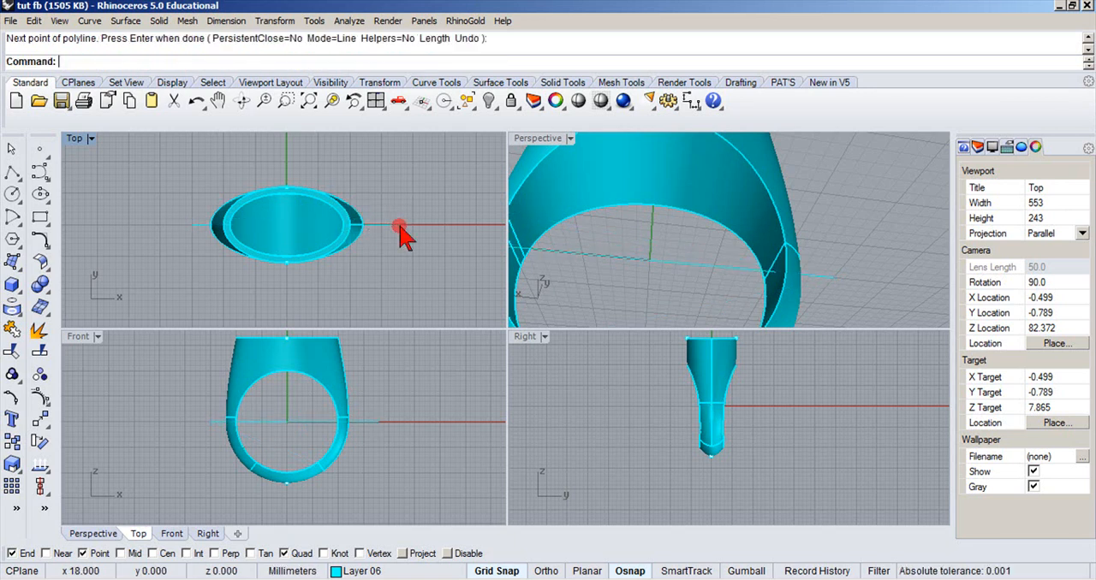
Wire Cut the ring completely through with the straight line, using direction Z and keeping both halves.
click(38, 285)
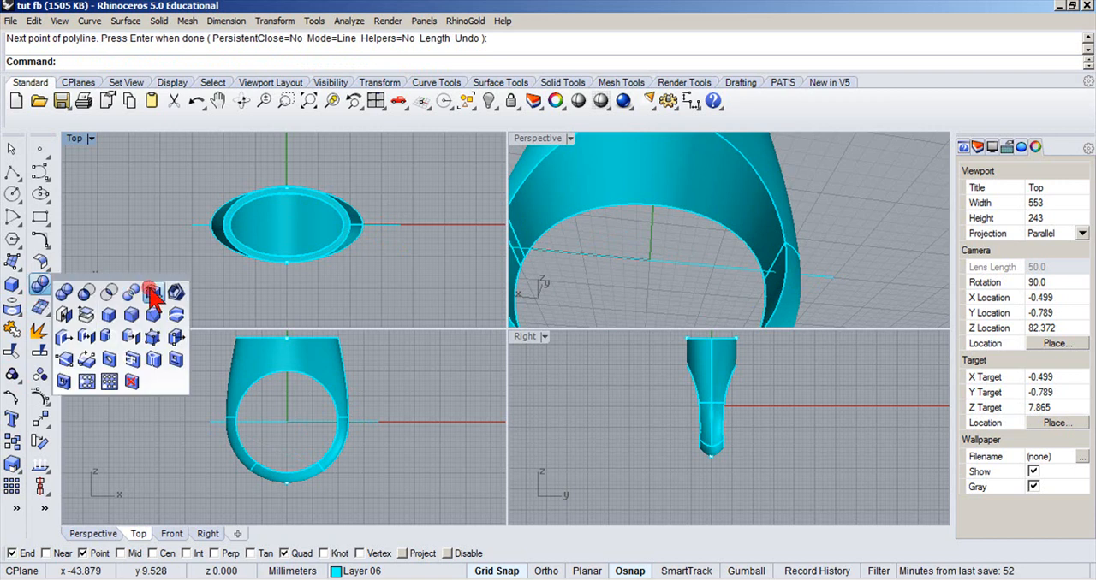
click(174, 316)
click(201, 225)
click(239, 216)
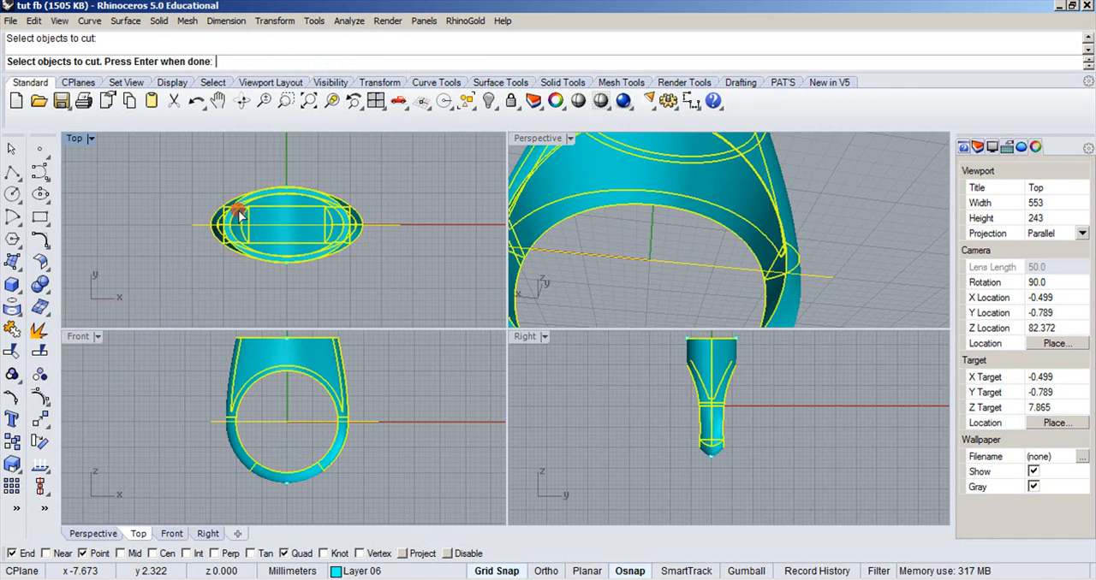
key(Return)
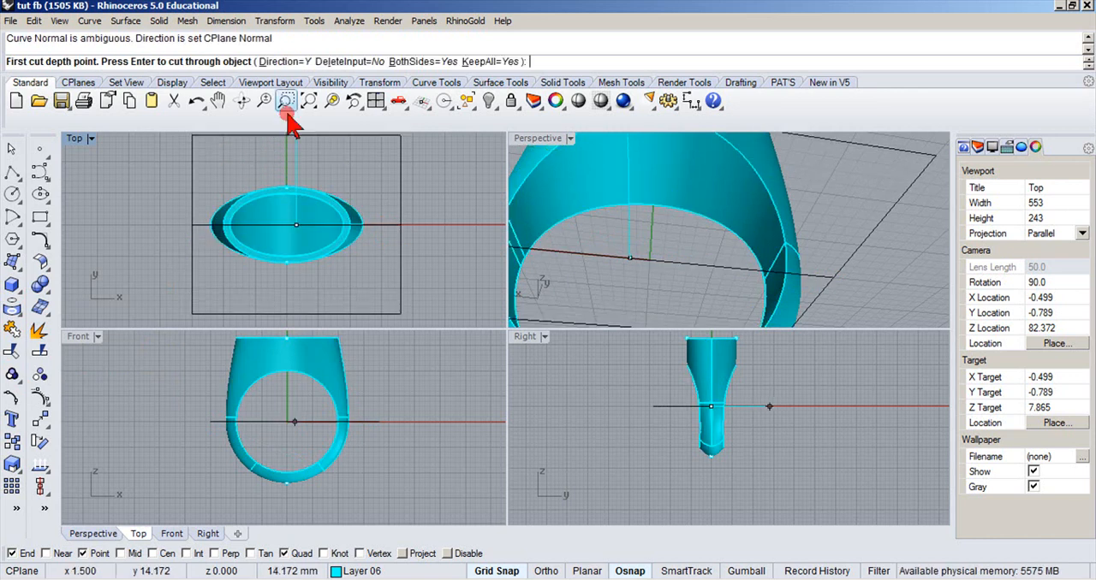
click(276, 61)
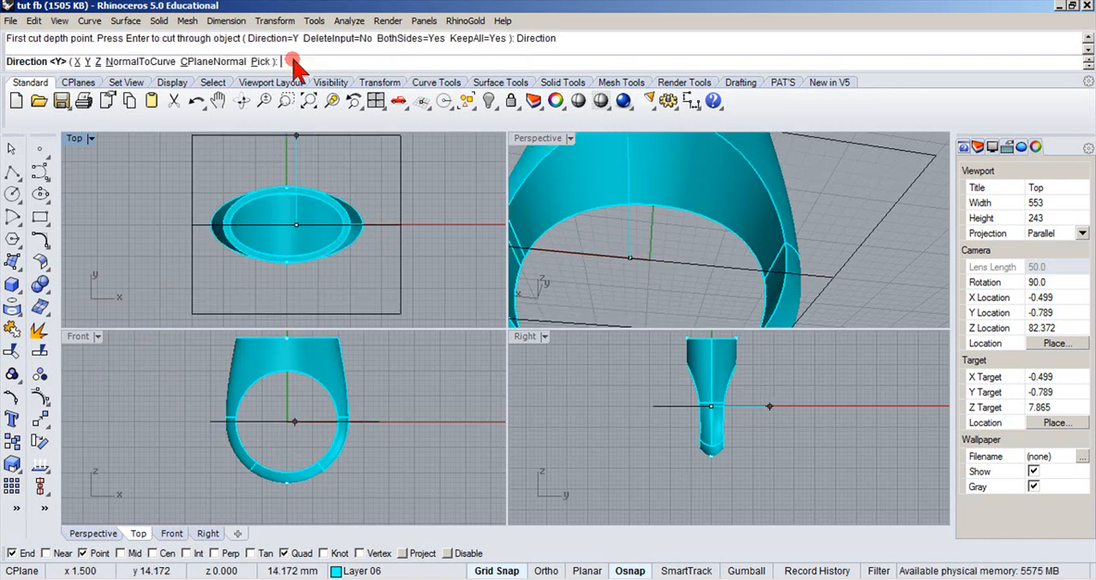
click(99, 61)
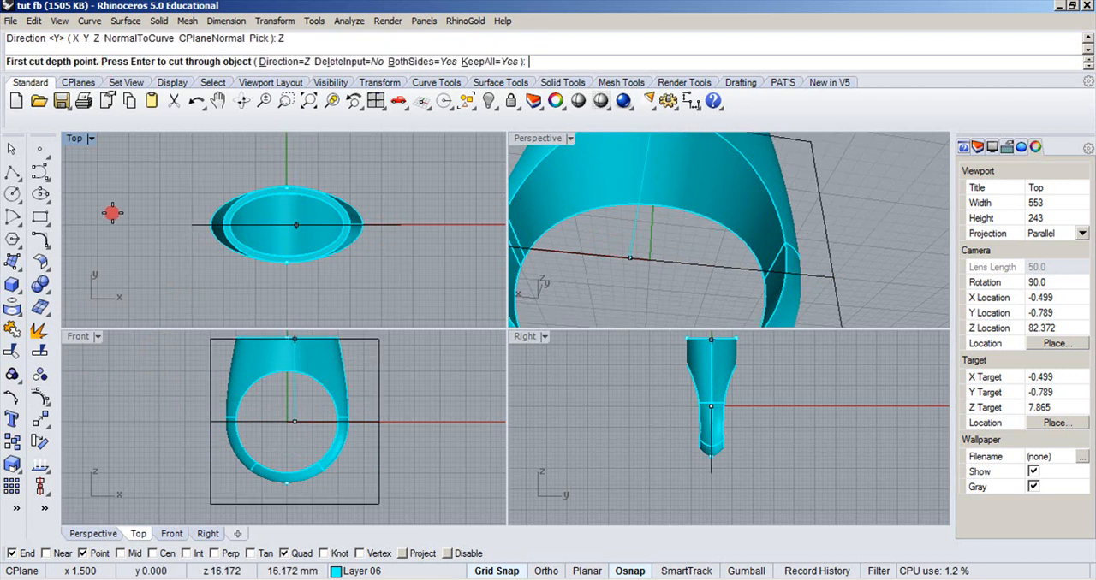
key(Return)
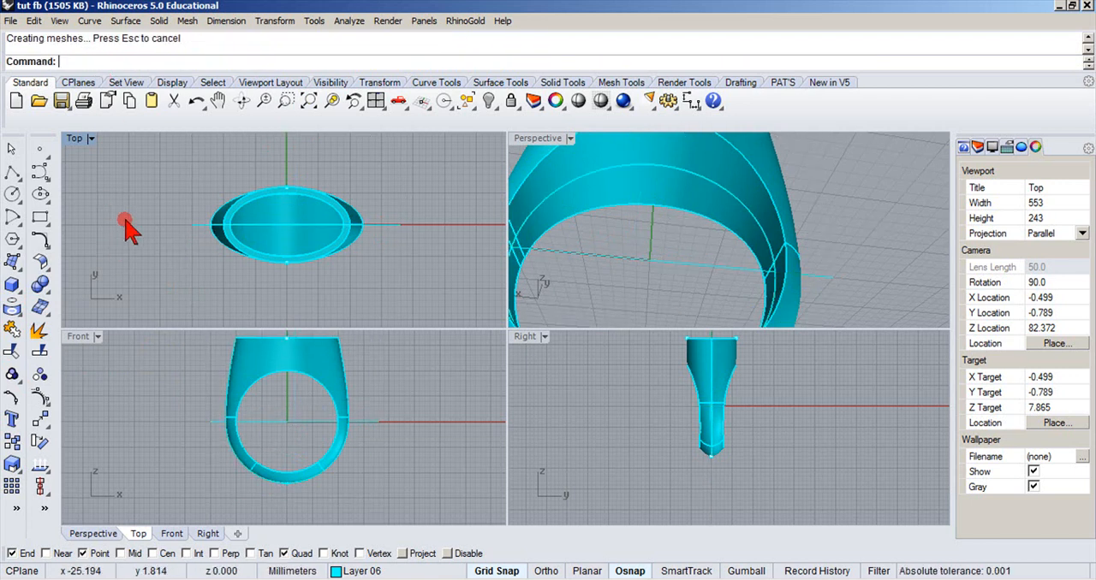
click(240, 206)
click(265, 165)
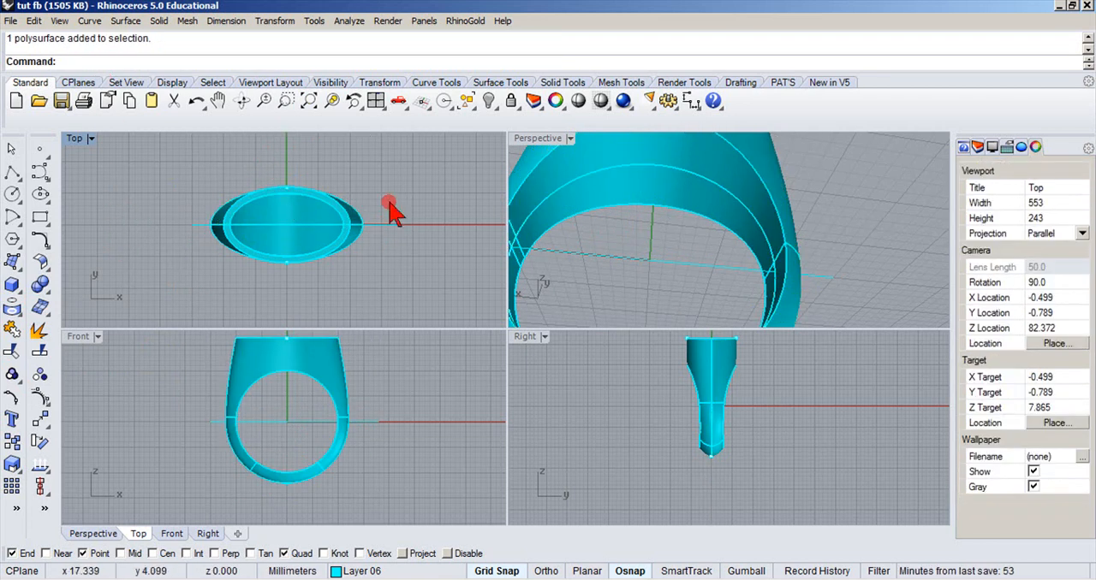
Cut away the ring half on the positive Y side to expose the ring's cross-section.
double_click(518, 139)
right_drag(502, 166, 453, 335)
scroll(489, 276, up, 2)
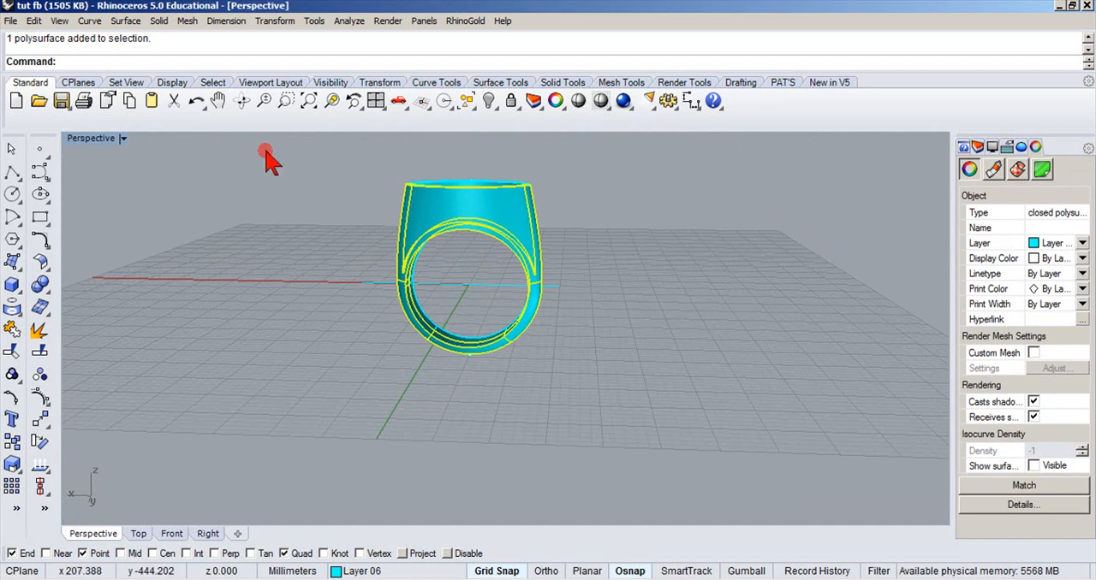
click(172, 102)
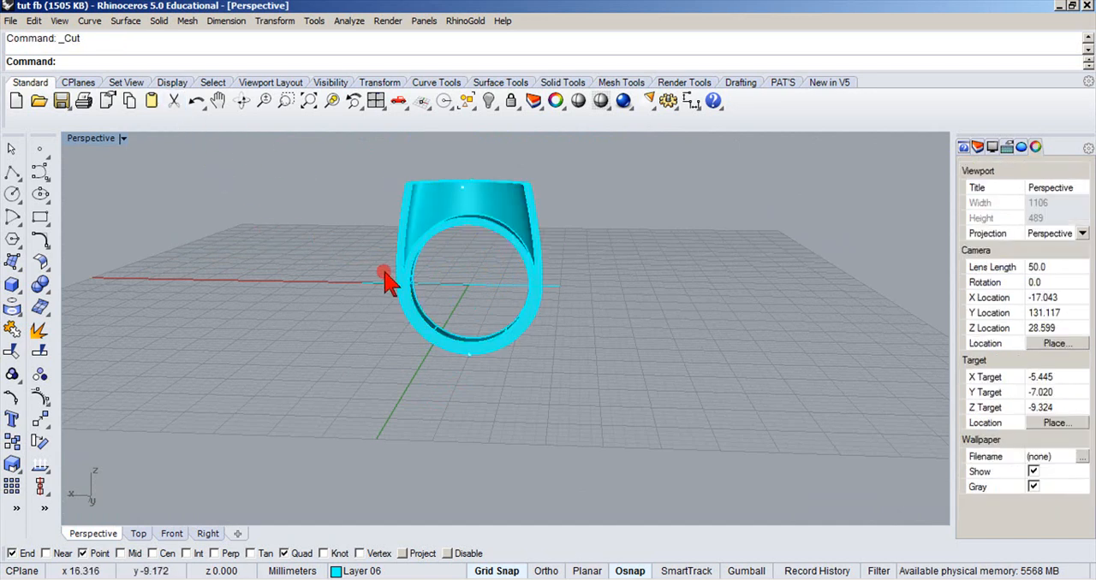
right_drag(381, 272, 344, 263)
Set the Perspective view to Rendered and turn on Layer 01 to examine the gemstone inside the sectioned ring.
click(122, 139)
click(109, 202)
right_drag(425, 265, 459, 245)
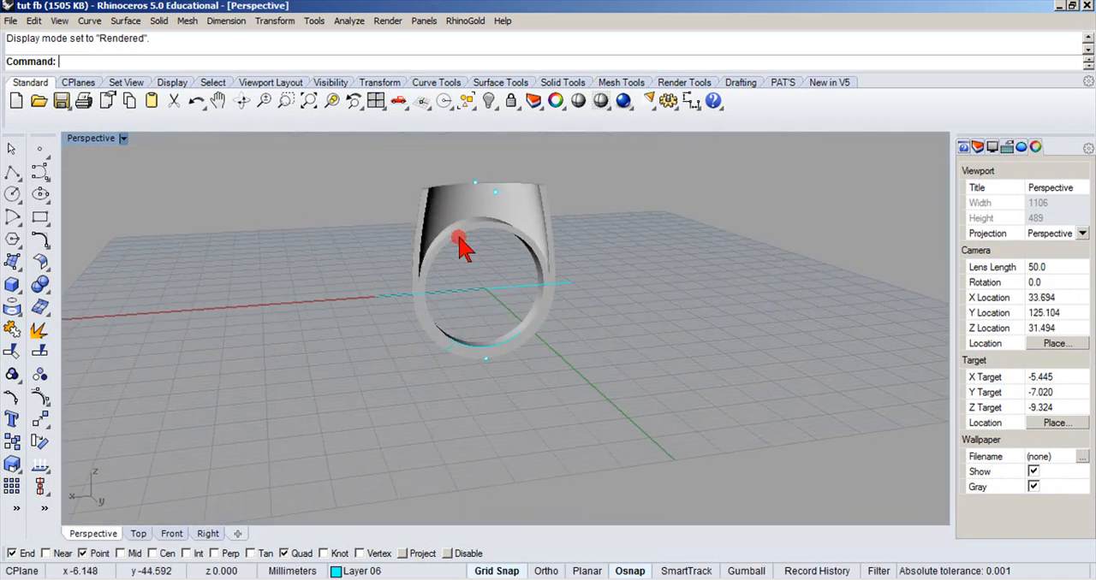
click(334, 571)
click(311, 488)
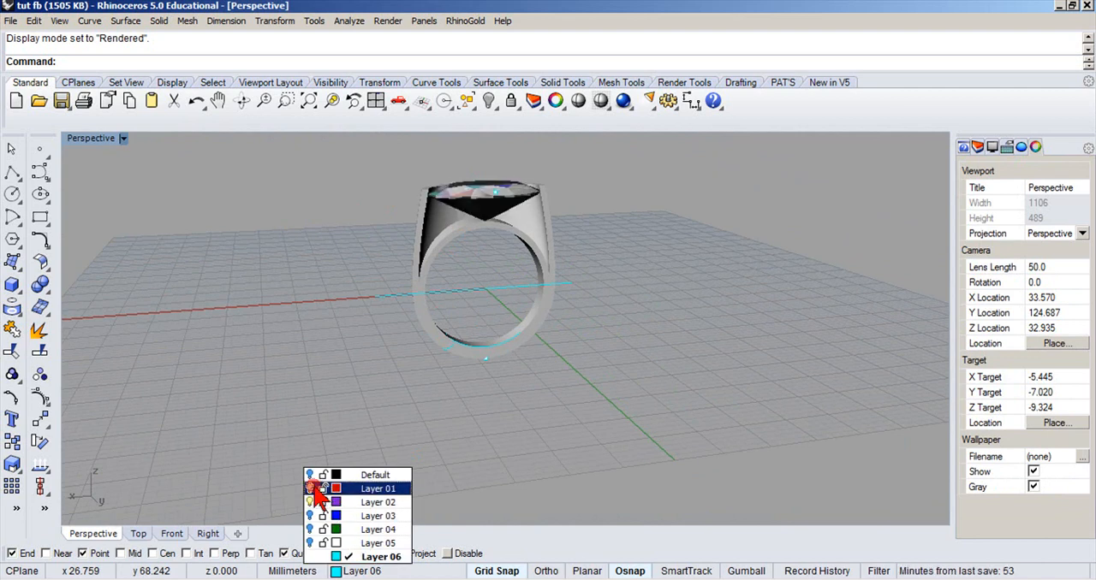
right_drag(453, 254, 370, 274)
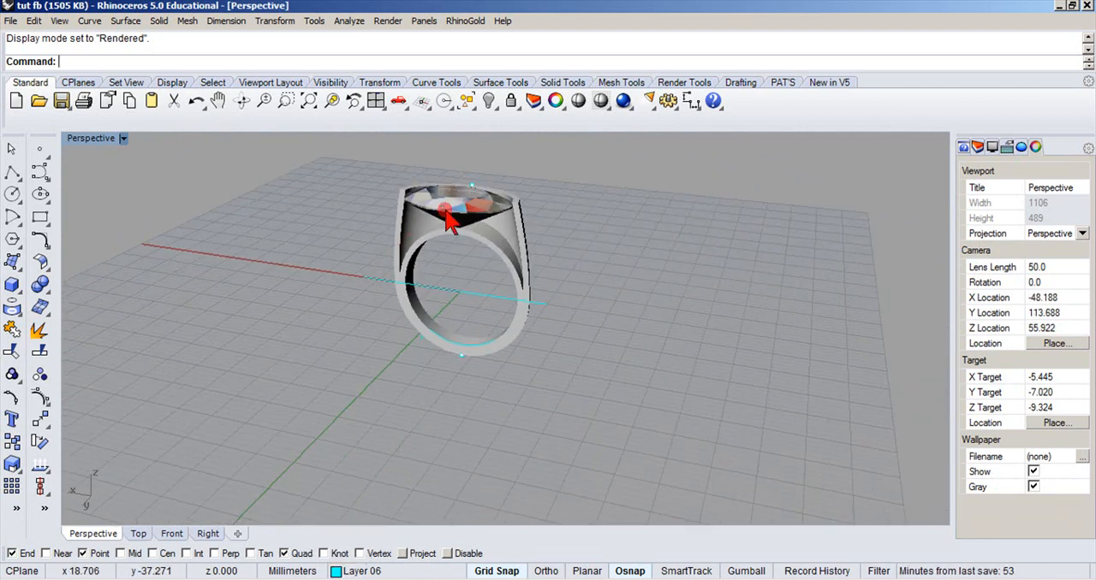
scroll(448, 211, up, 6)
right_drag(447, 210, 444, 154)
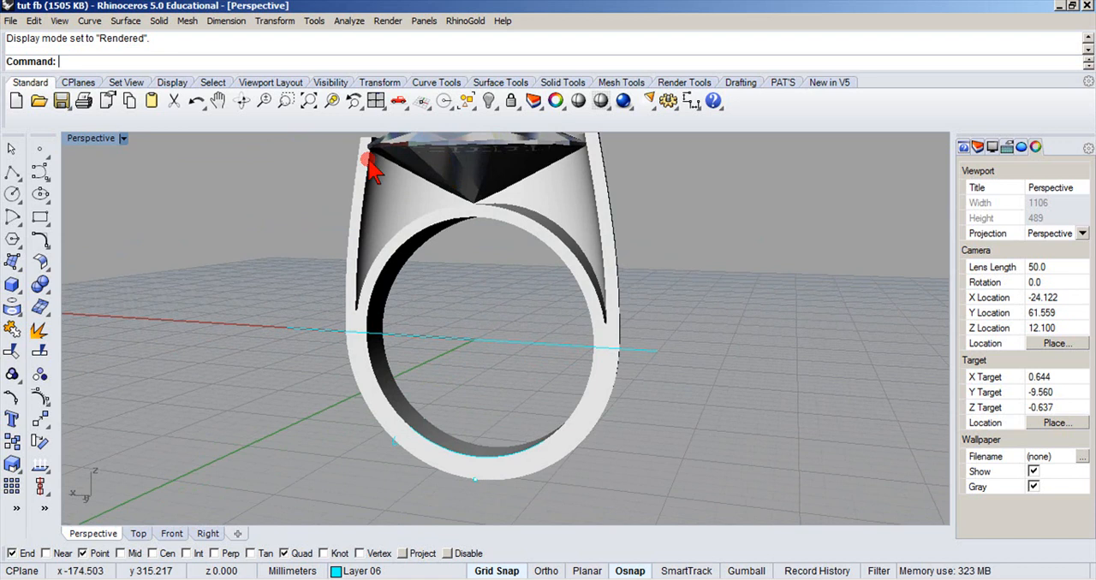
Set the Perspective view to Shaded and, in the four-view layout, examine how the gemstone sits within the ring wall.
click(123, 139)
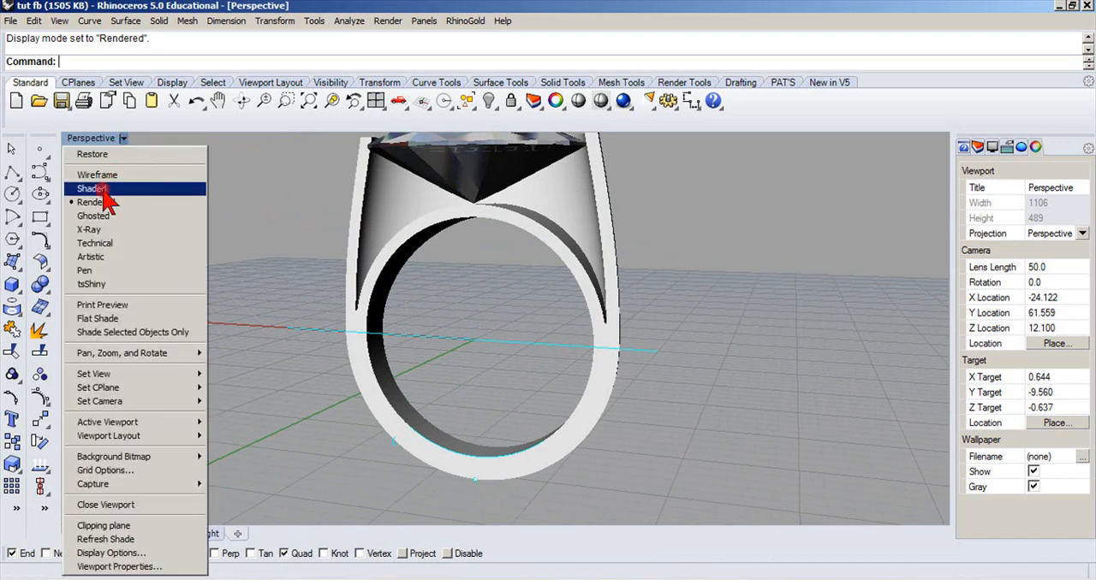
click(106, 192)
right_drag(229, 250, 452, 293)
double_click(94, 140)
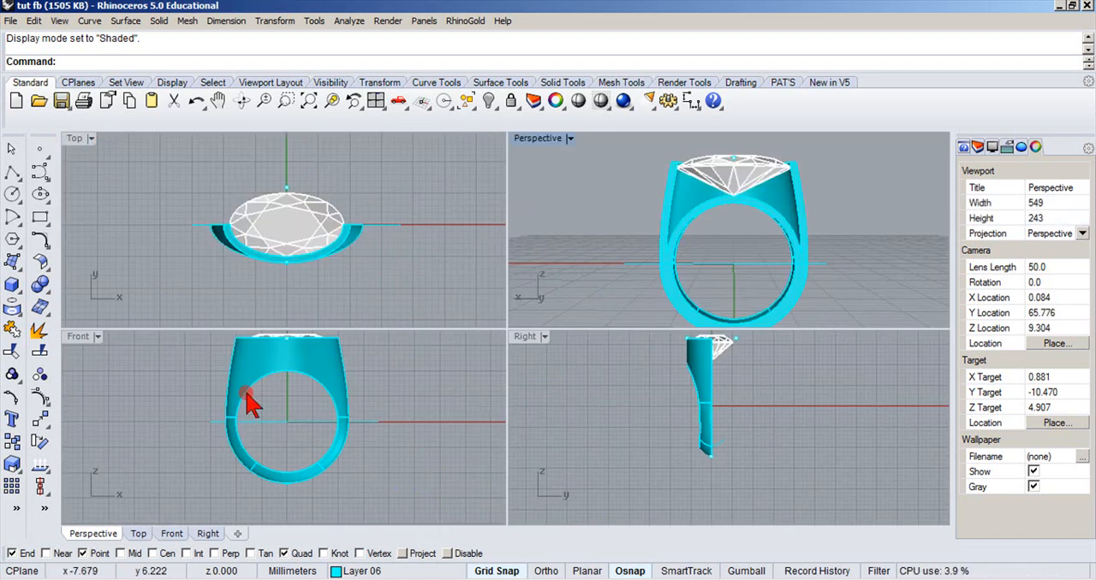
scroll(726, 210, up, 8)
right_drag(725, 209, 689, 233)
scroll(690, 237, down, 4)
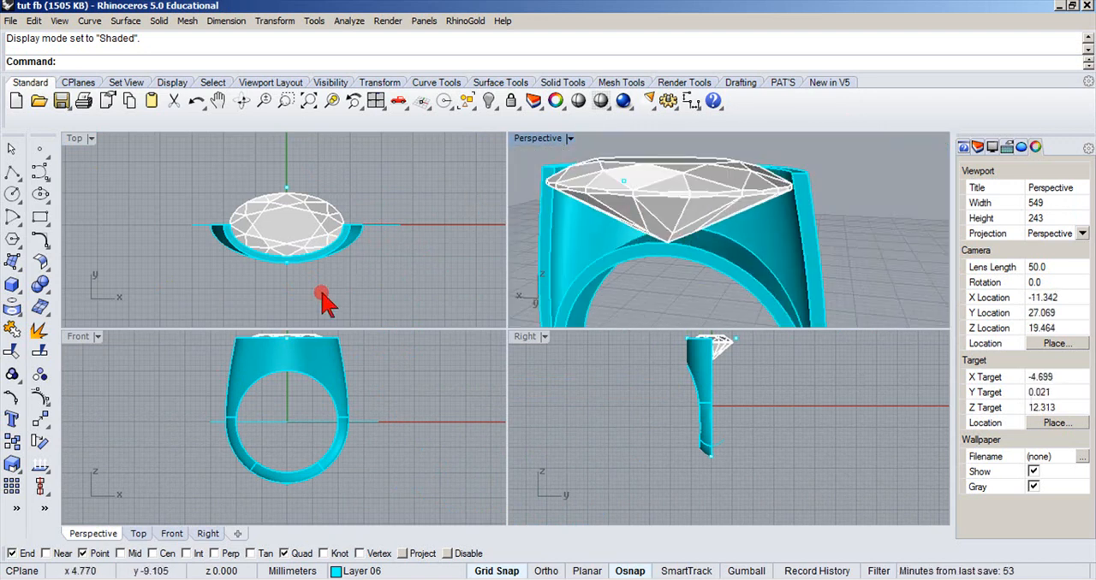
Undo the Layer 01 visibility change, the removal of the ring half and the Wire Cut.
click(196, 100)
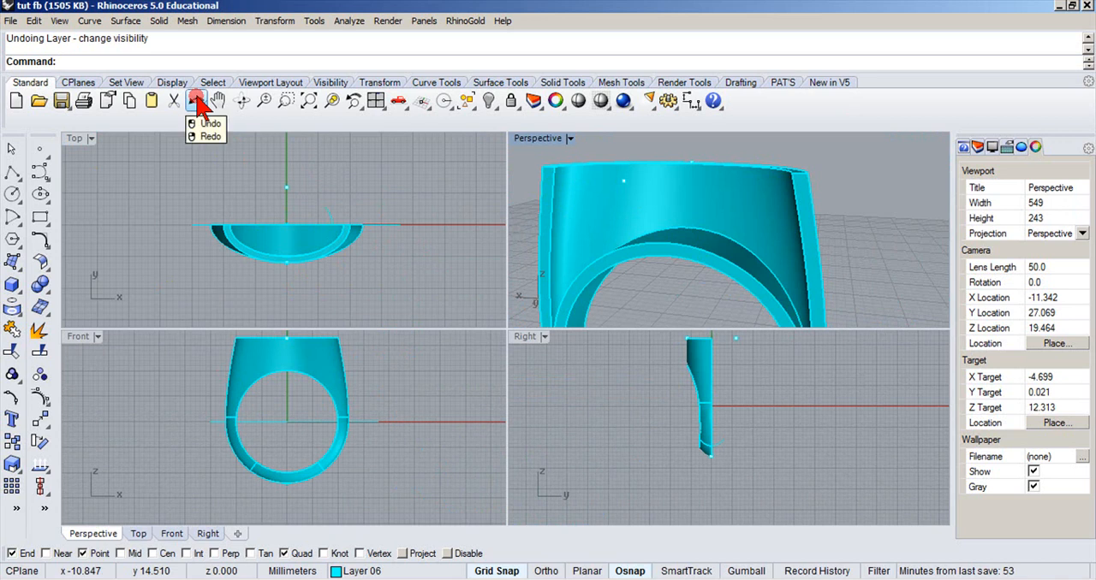
click(196, 100)
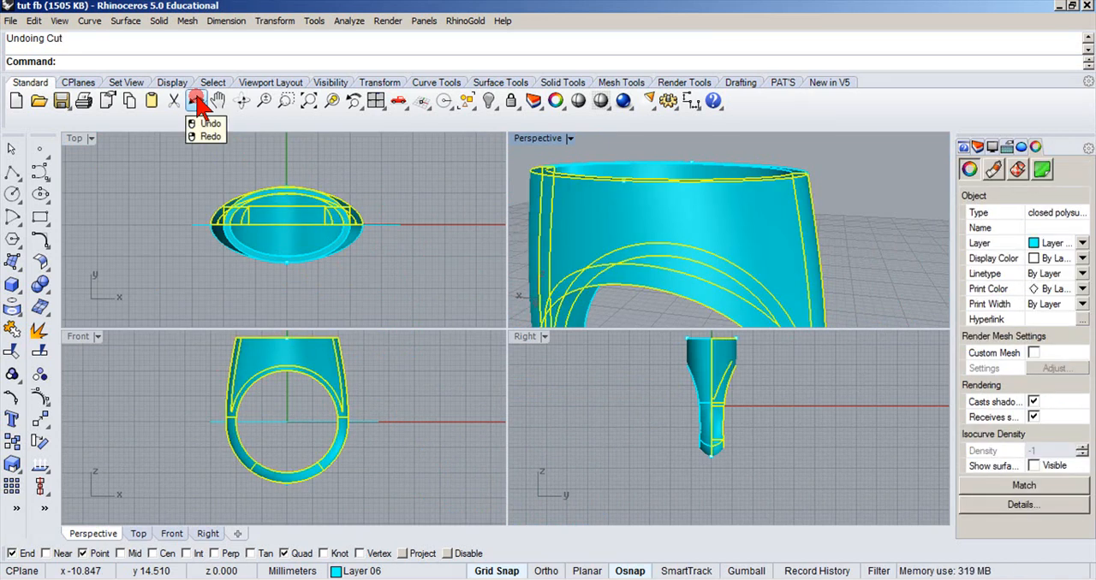
click(171, 169)
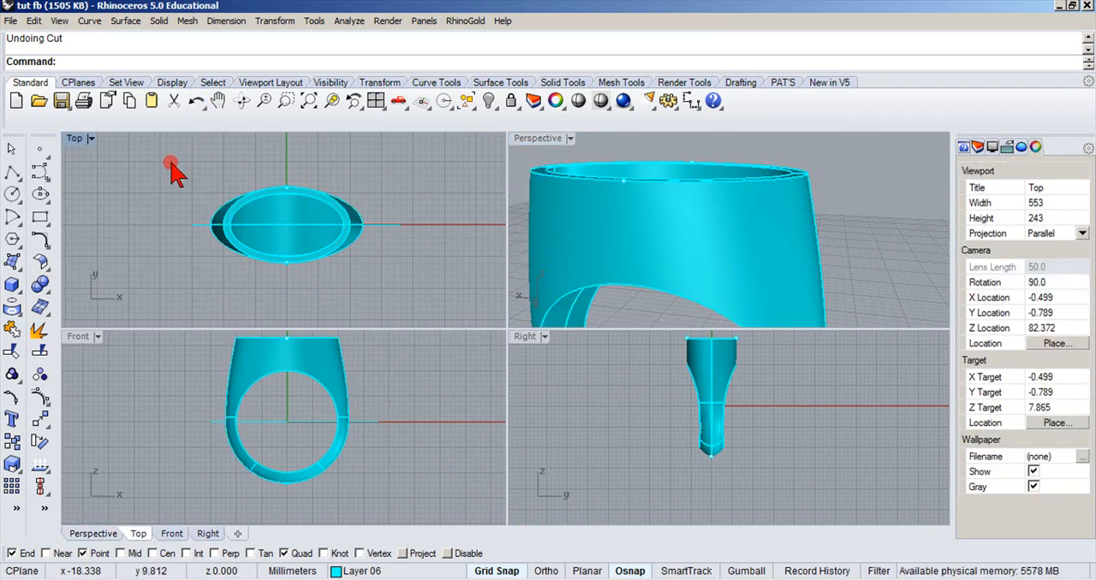
click(196, 100)
Turn on Layer 01 to show the gemstone in the whole ring.
right_drag(453, 185, 567, 305)
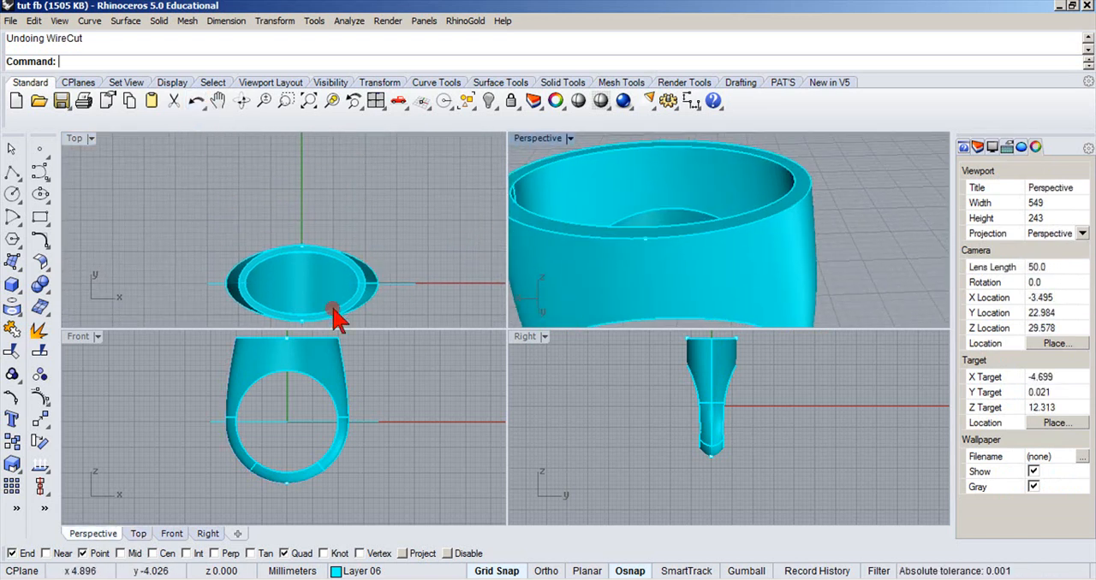
right_click(334, 572)
click(334, 572)
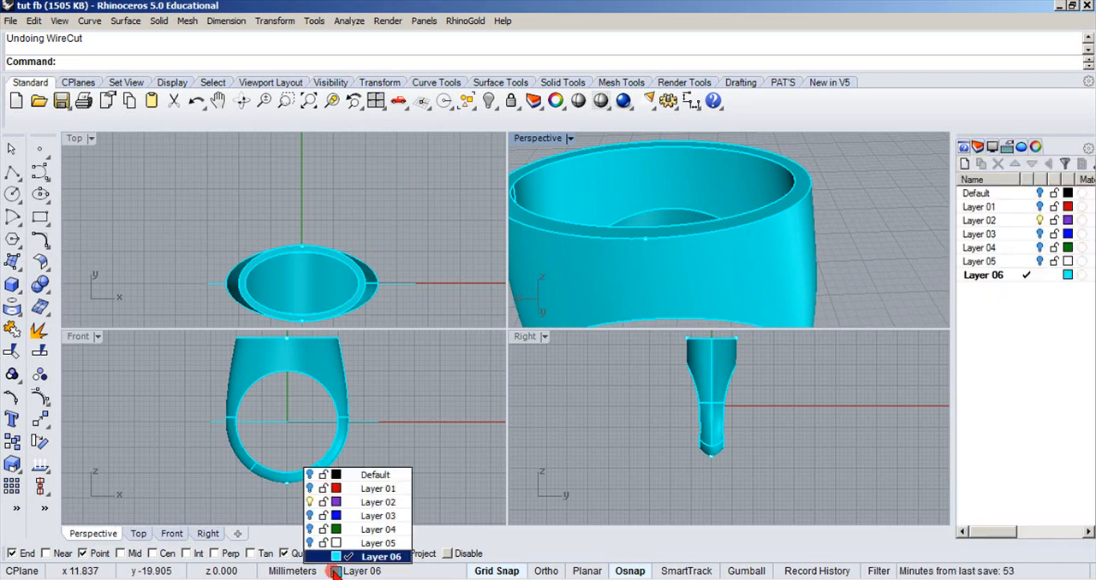
click(310, 489)
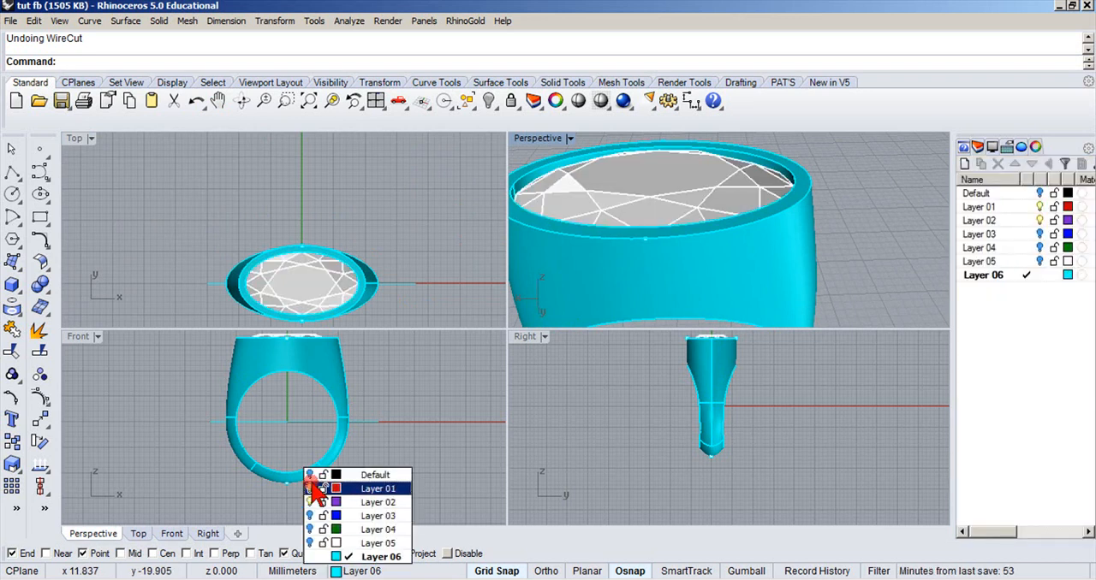
Maximize the Front view and set its display mode to Ghosted.
double_click(79, 337)
click(98, 139)
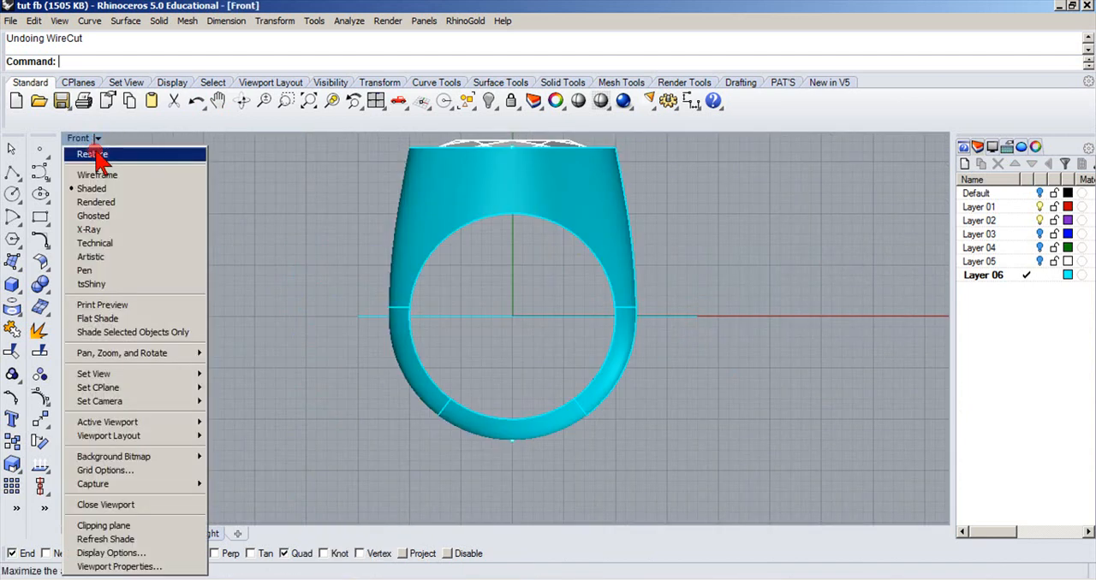
click(86, 216)
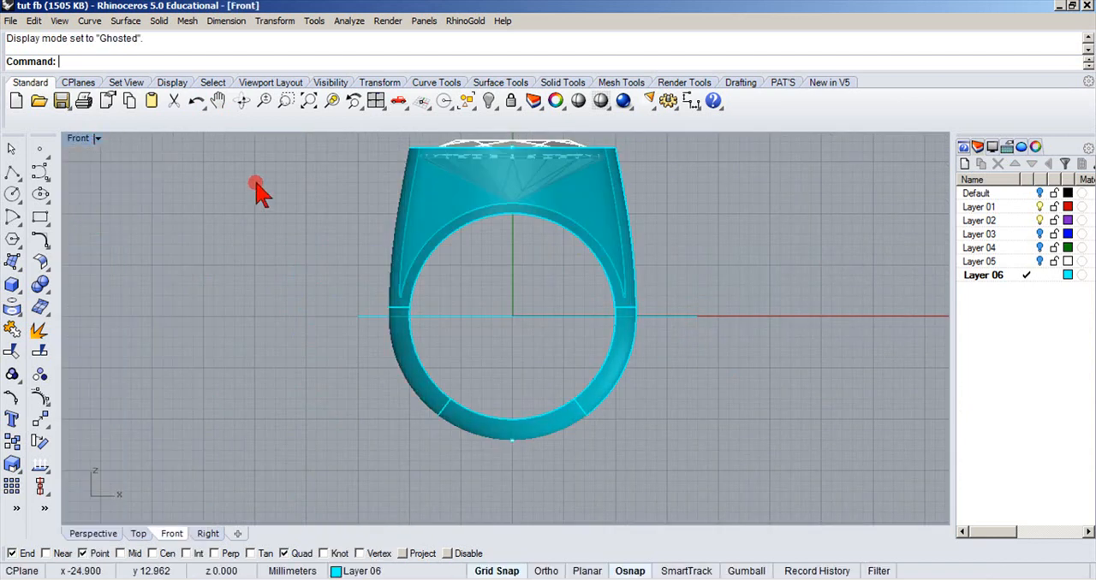
Examine the gemstone's fit inside the ring in the Front view, especially the clearance between its lower tip and the band.
right_drag(248, 185, 162, 363)
scroll(373, 325, up, 10)
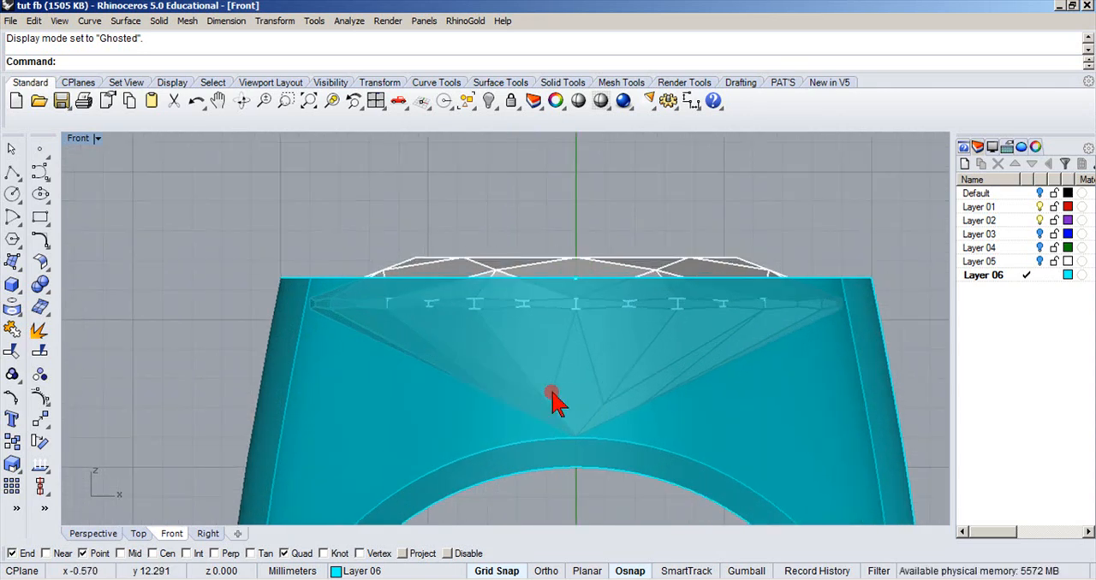
scroll(552, 401, up, 5)
right_drag(565, 329, 495, 484)
click(508, 233)
scroll(525, 300, down, 4)
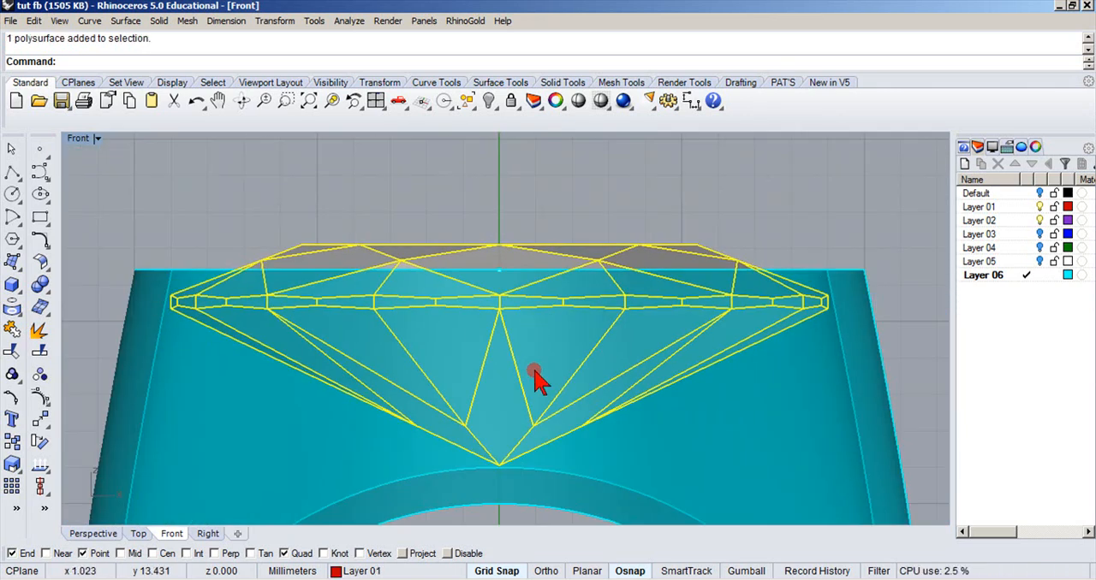
scroll(506, 479, up, 8)
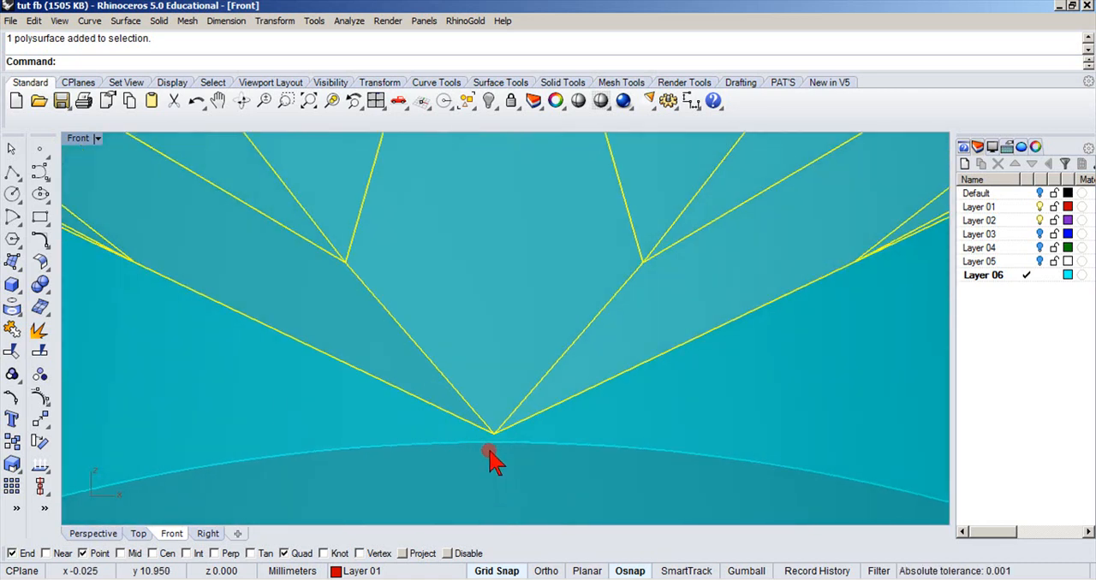
scroll(493, 452, down, 5)
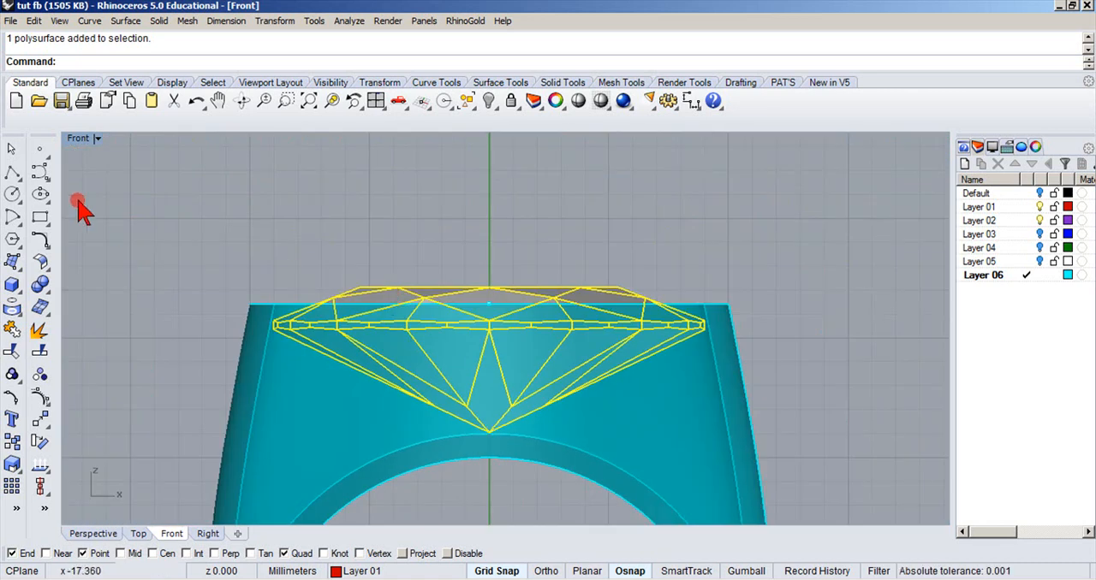
click(13, 150)
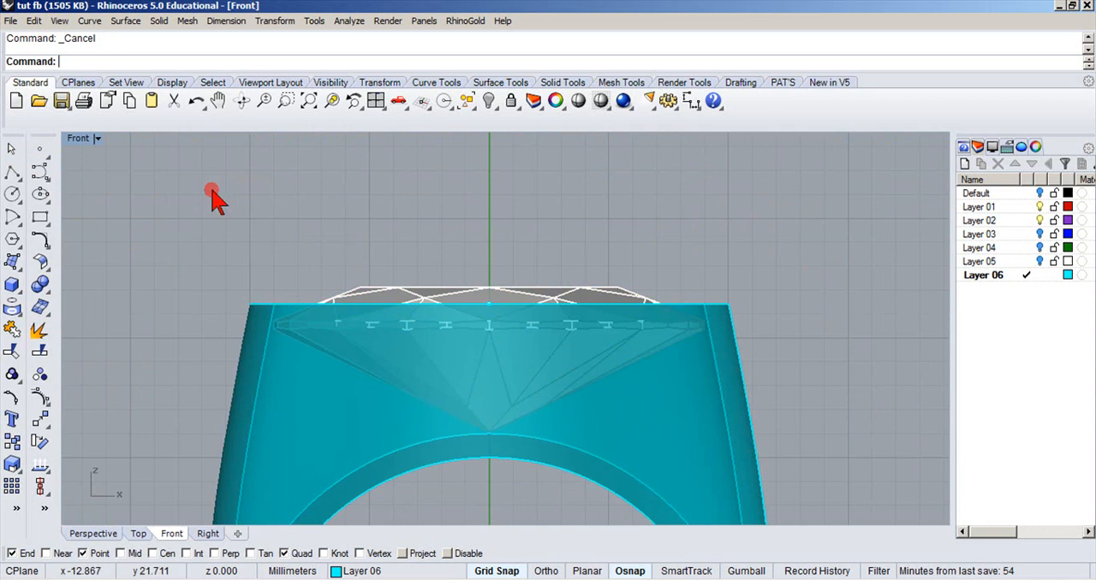
Turn off Layer 01 to hide the gemstone.
click(392, 293)
click(330, 570)
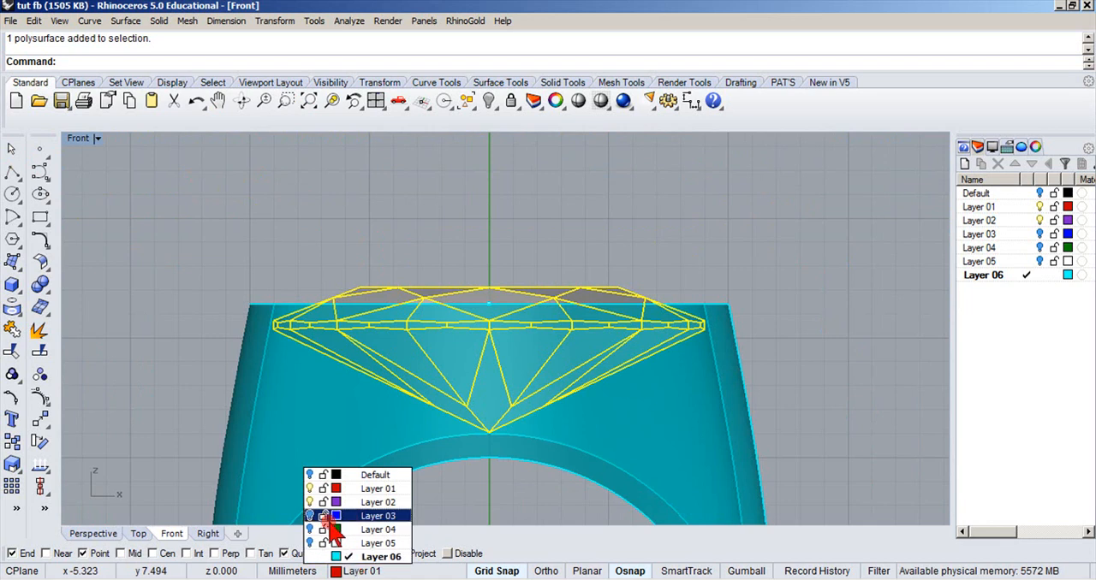
click(311, 488)
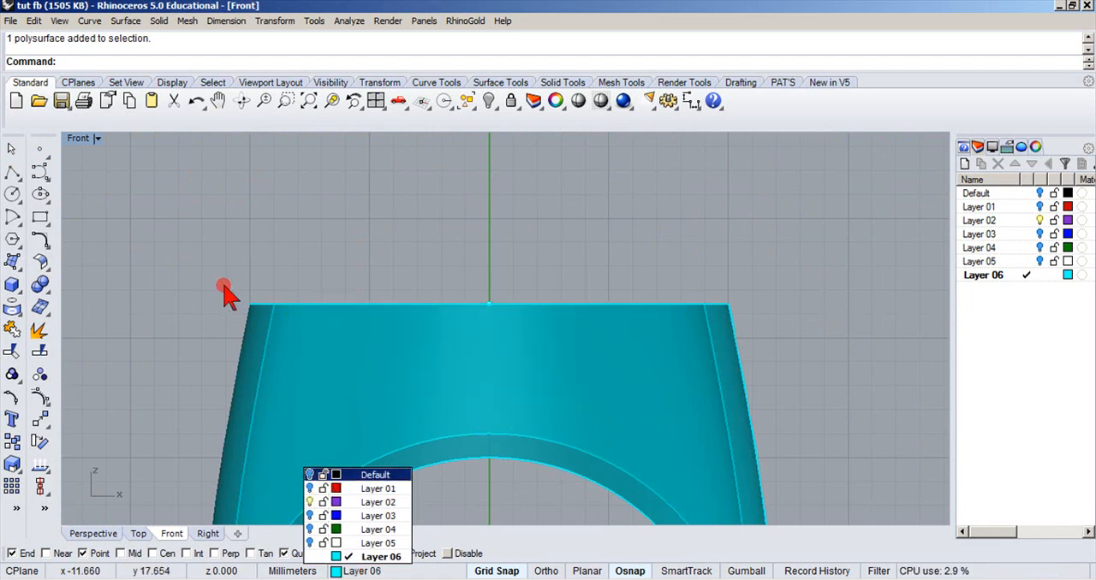
Restore the four-view layout and make Default the current layer.
double_click(75, 141)
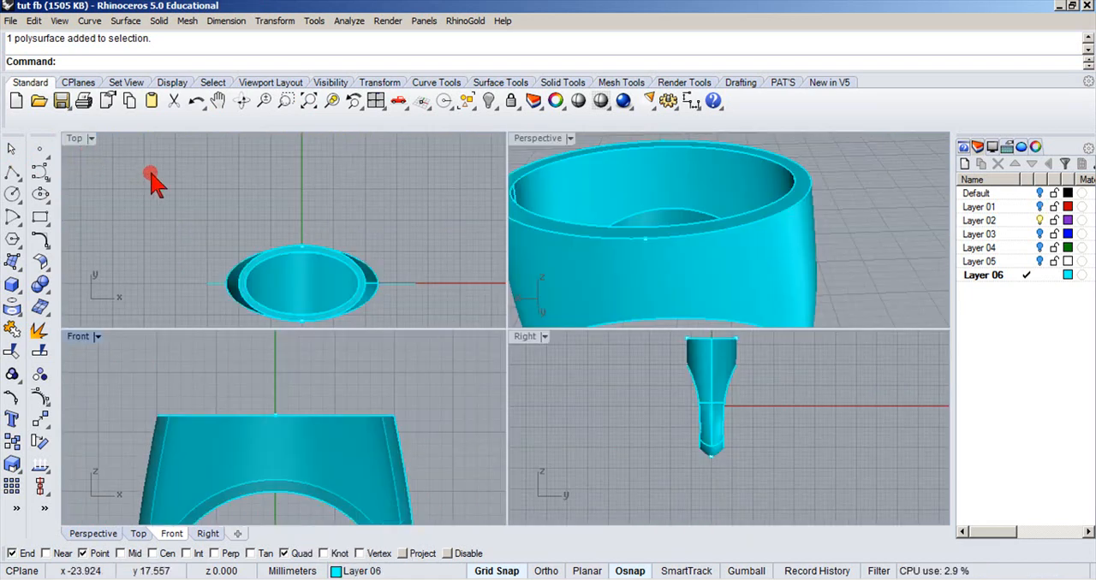
click(336, 572)
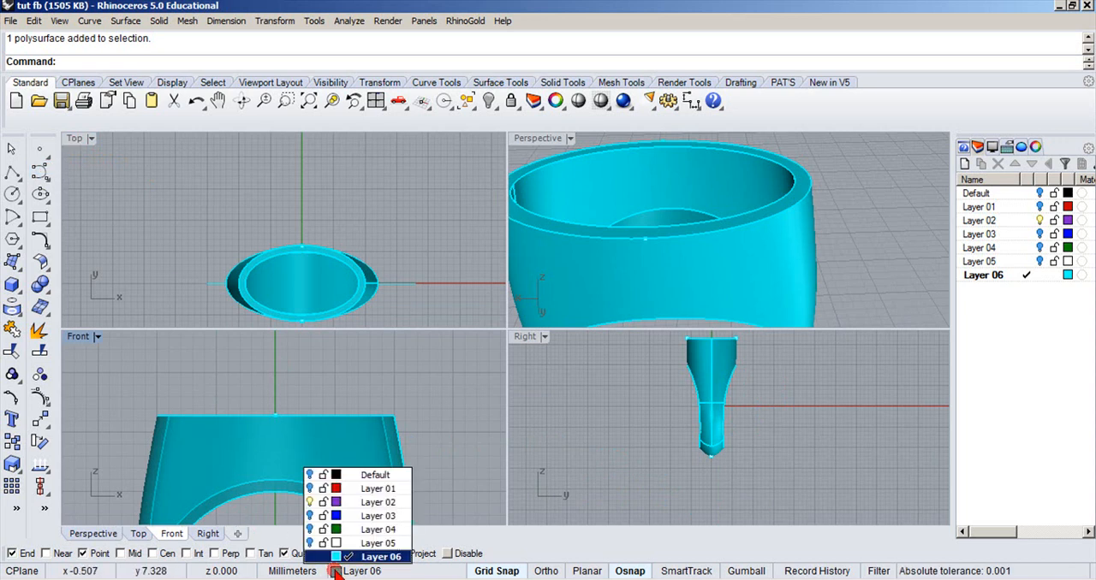
click(353, 480)
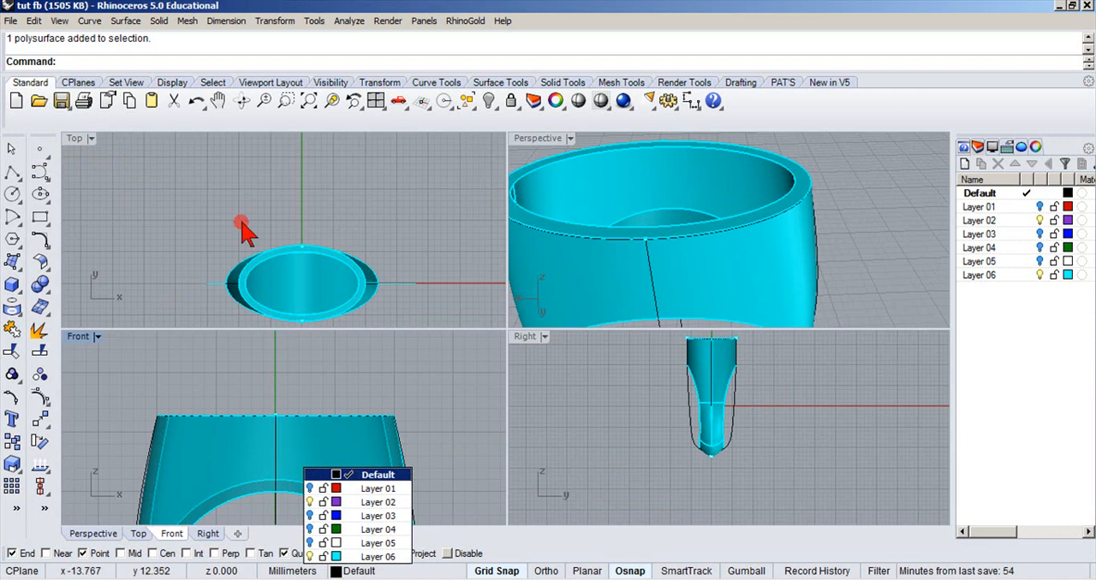
Begin an ellipse from center at 0,0,0 in the maximized Top view.
double_click(77, 137)
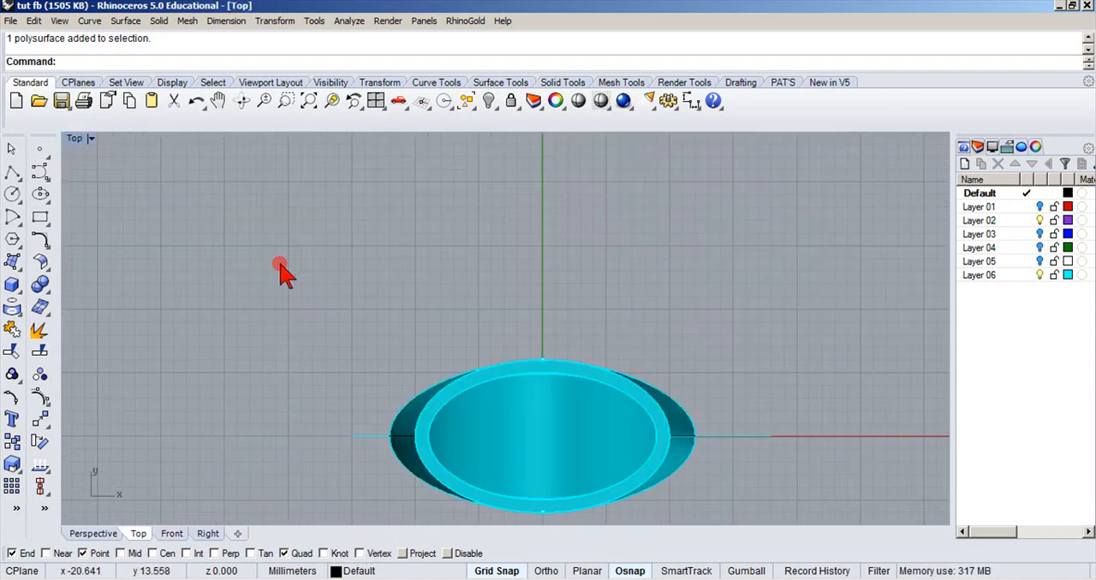
right_drag(273, 260, 225, 173)
scroll(299, 369, up, 2)
scroll(300, 369, up, 2)
right_drag(303, 364, 217, 316)
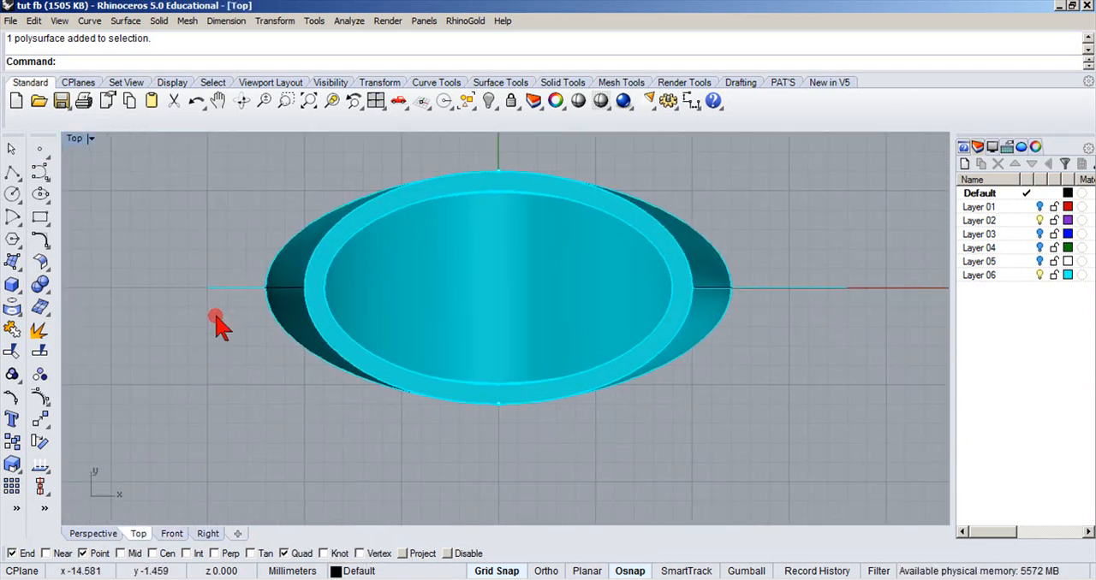
click(39, 195)
text(0,0,0)
key(Return)
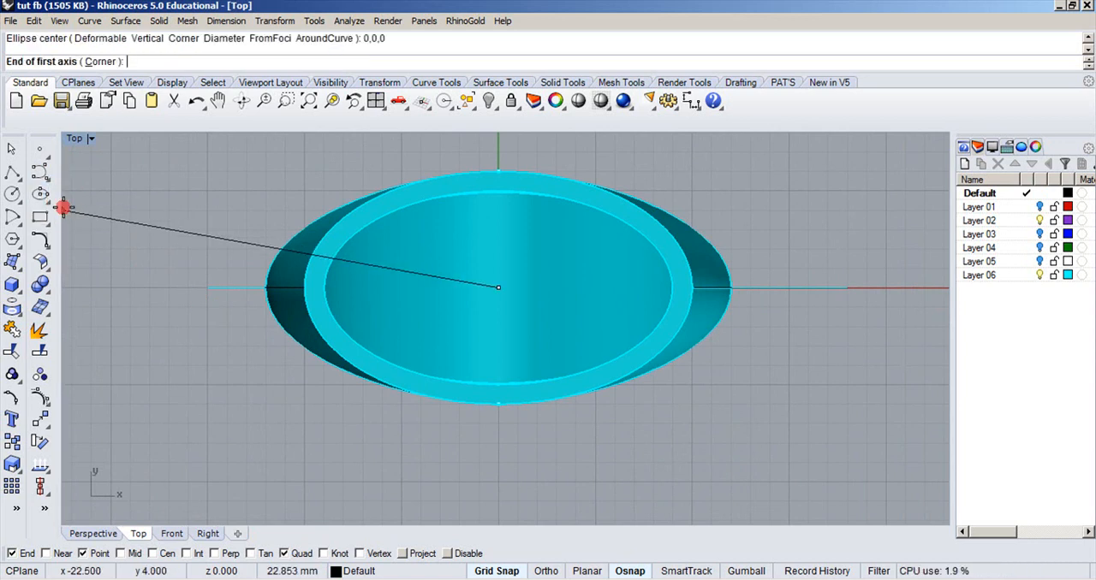
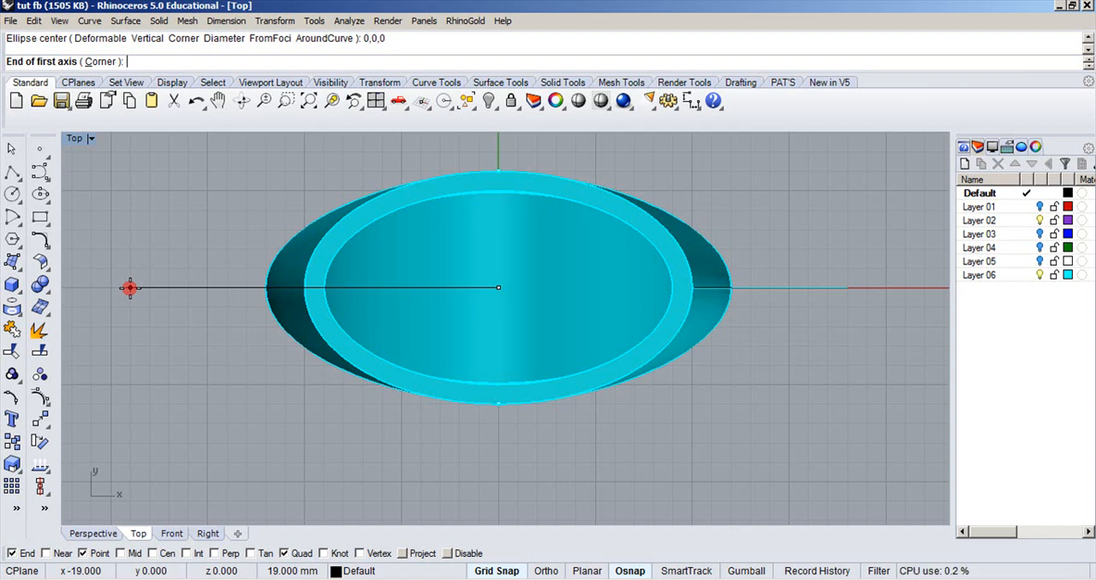
Complete the centered ellipse with an 8.5 mm first-axis radius along X and a 4.5 mm second-axis radius.
key(Return)
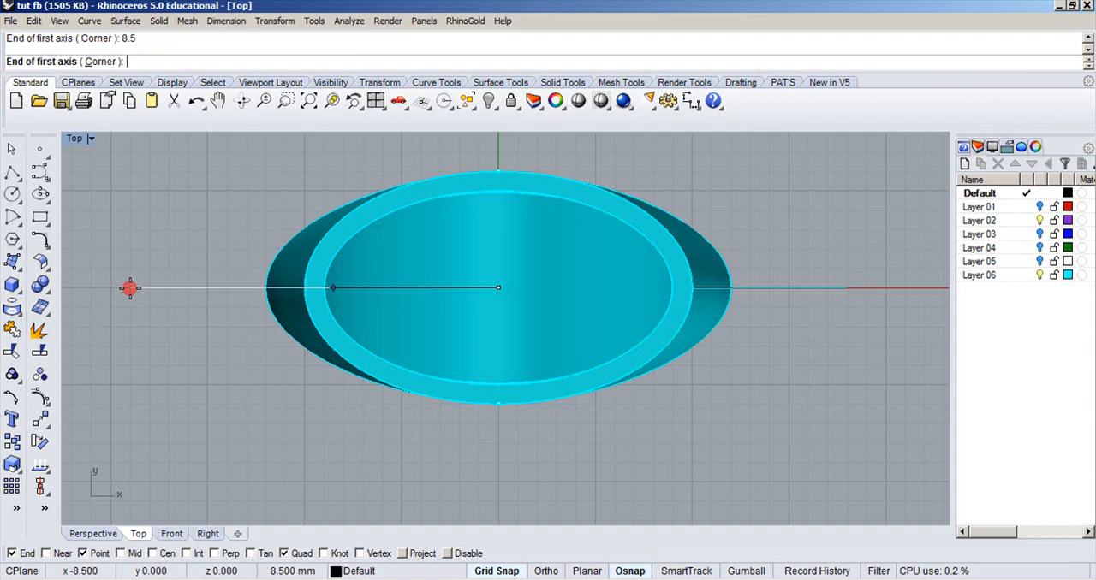
click(129, 287)
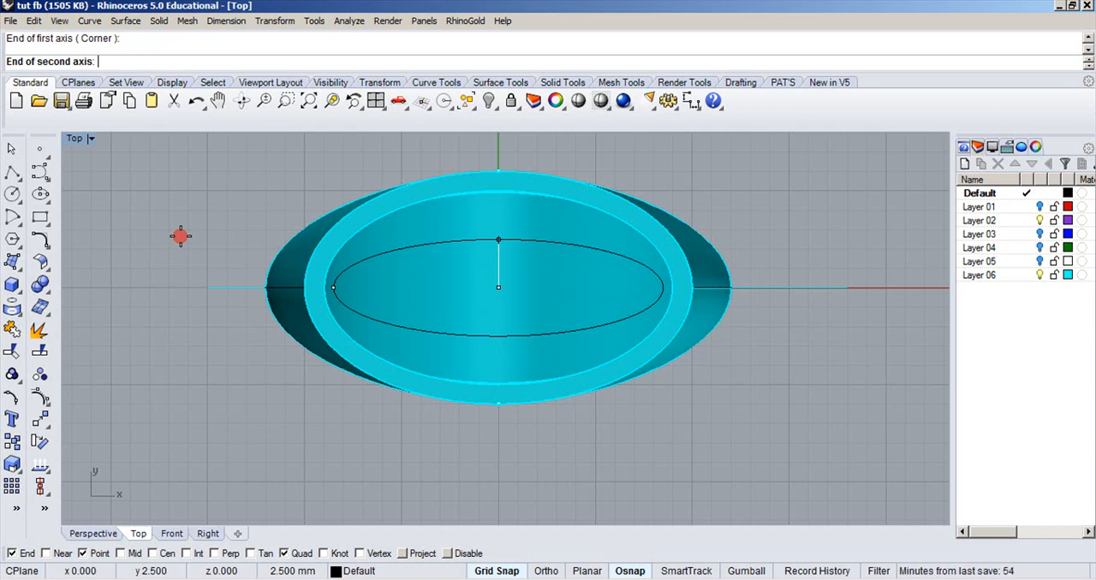
text(4.5)
key(Return)
click(176, 226)
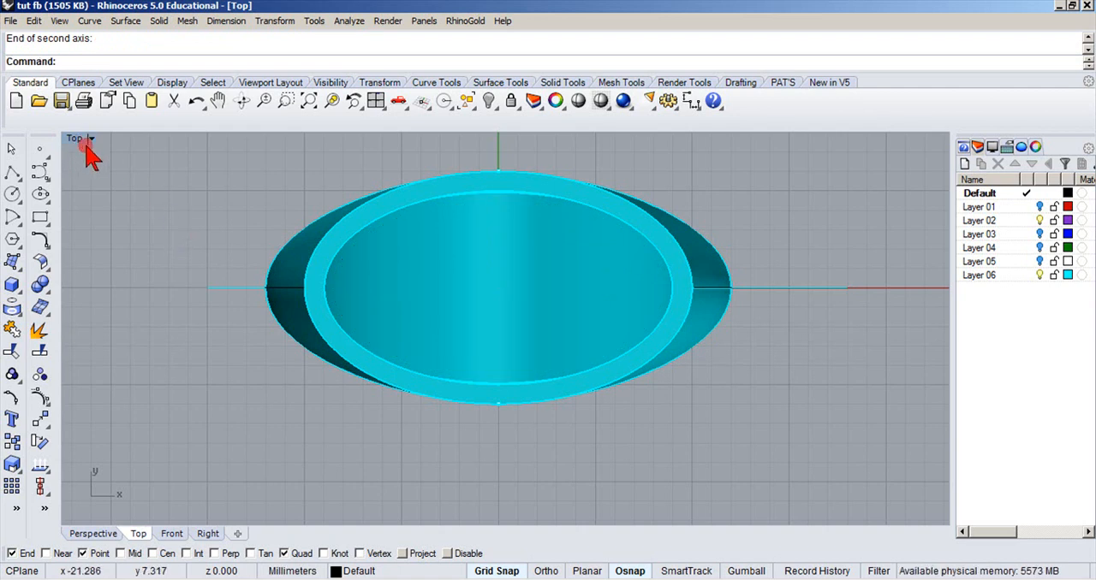
Set the Top view's display mode to Wireframe so the curves inside the ring can be selected.
scroll(310, 231, up, 2)
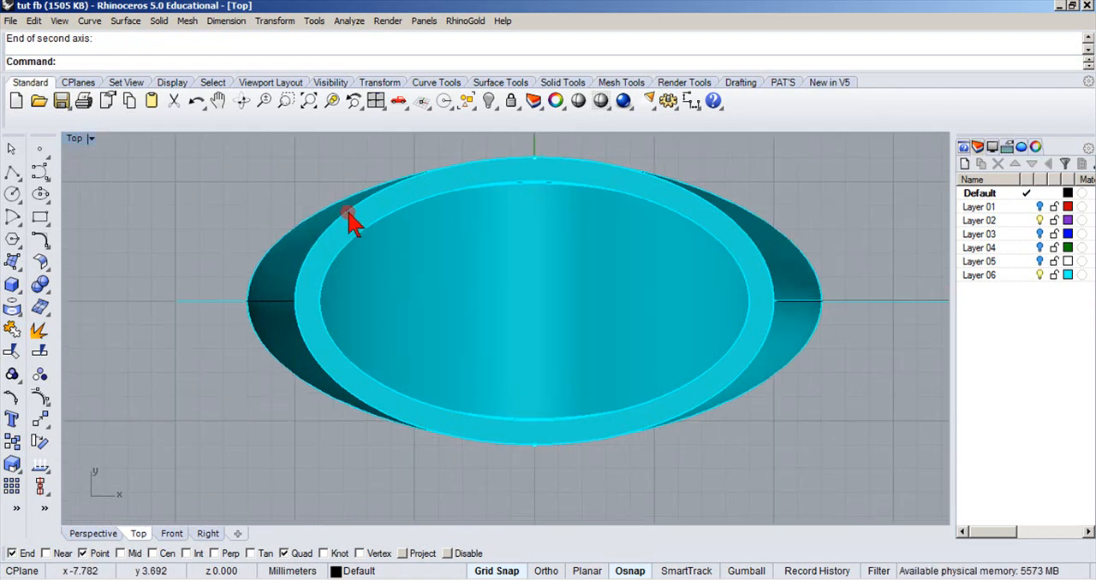
click(90, 139)
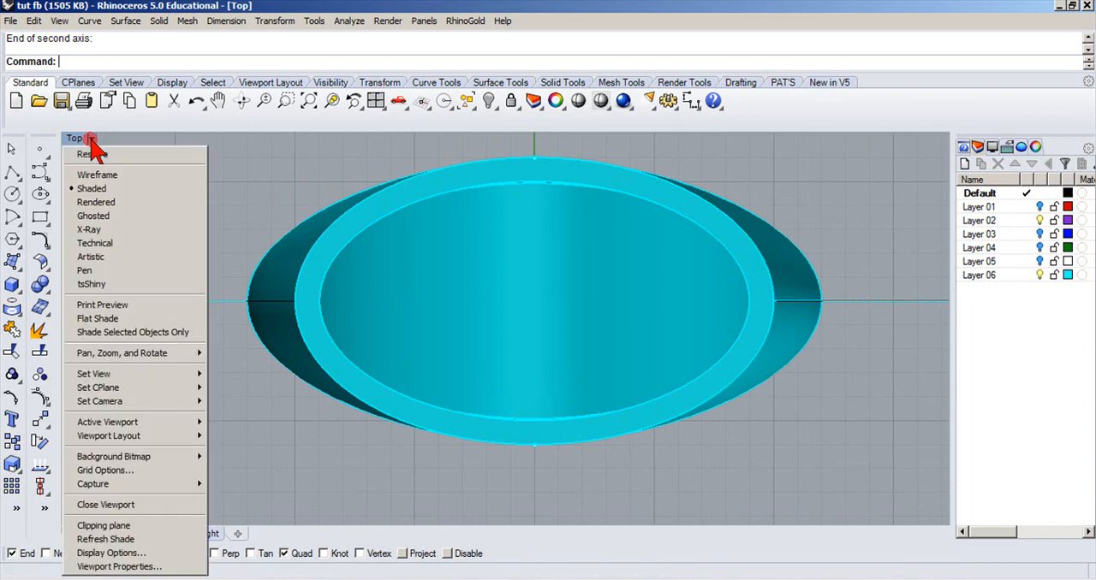
click(221, 144)
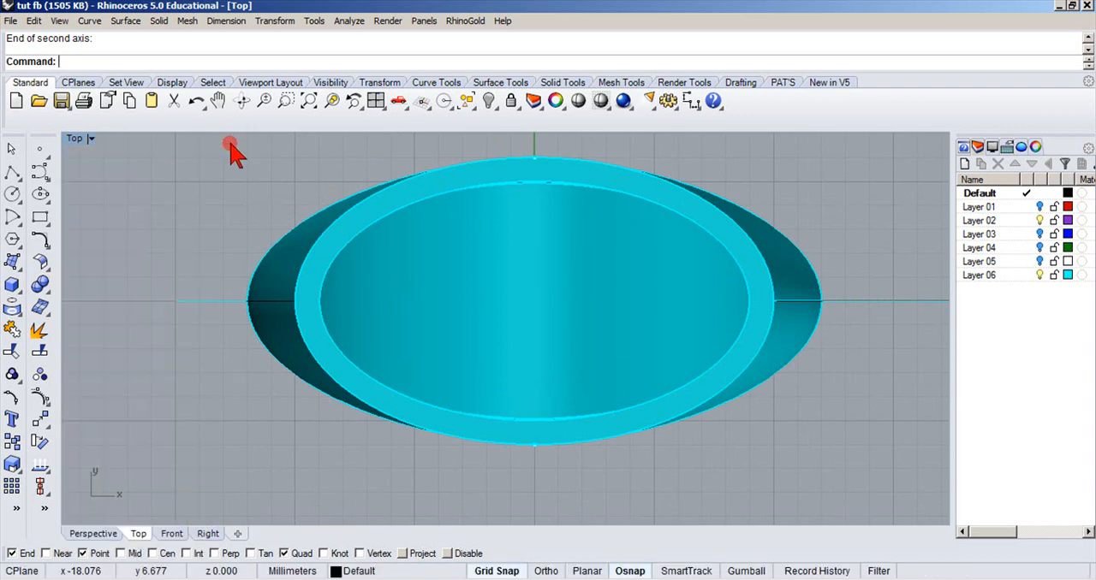
click(90, 139)
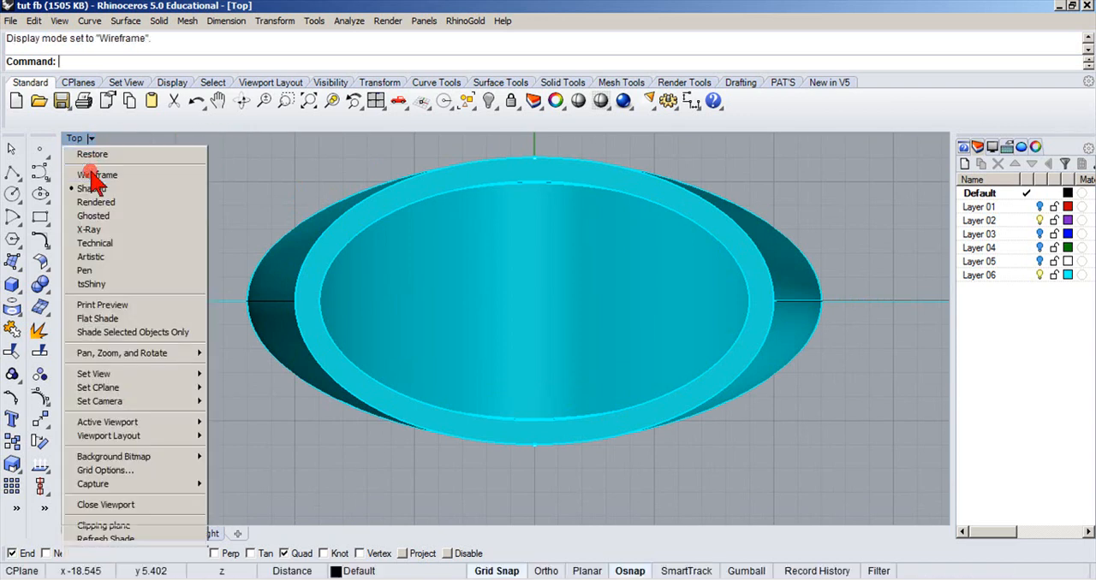
click(91, 175)
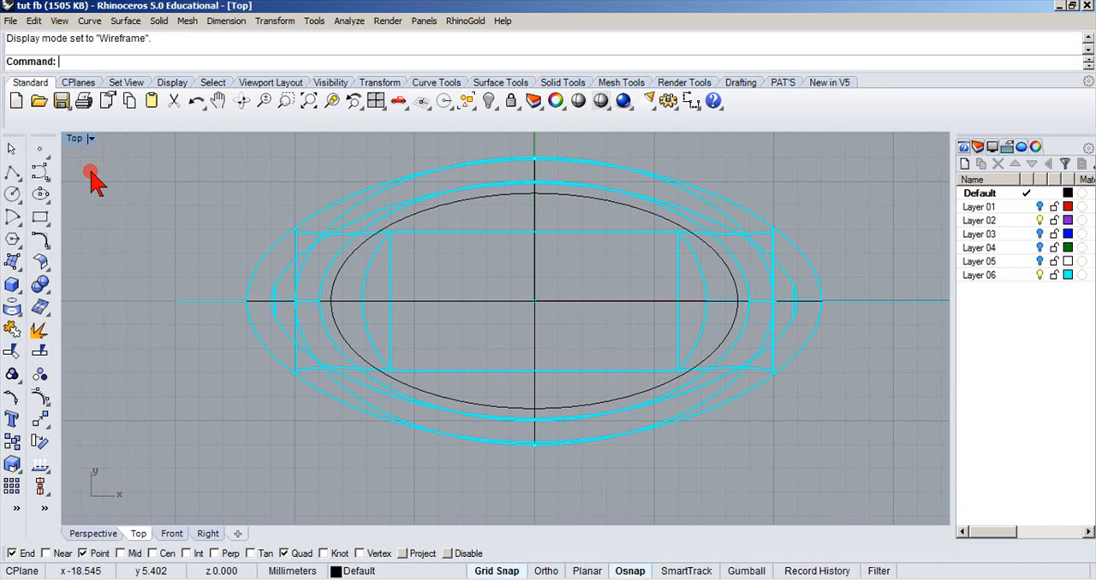
Offset the new ellipse outward by 1 mm.
click(350, 259)
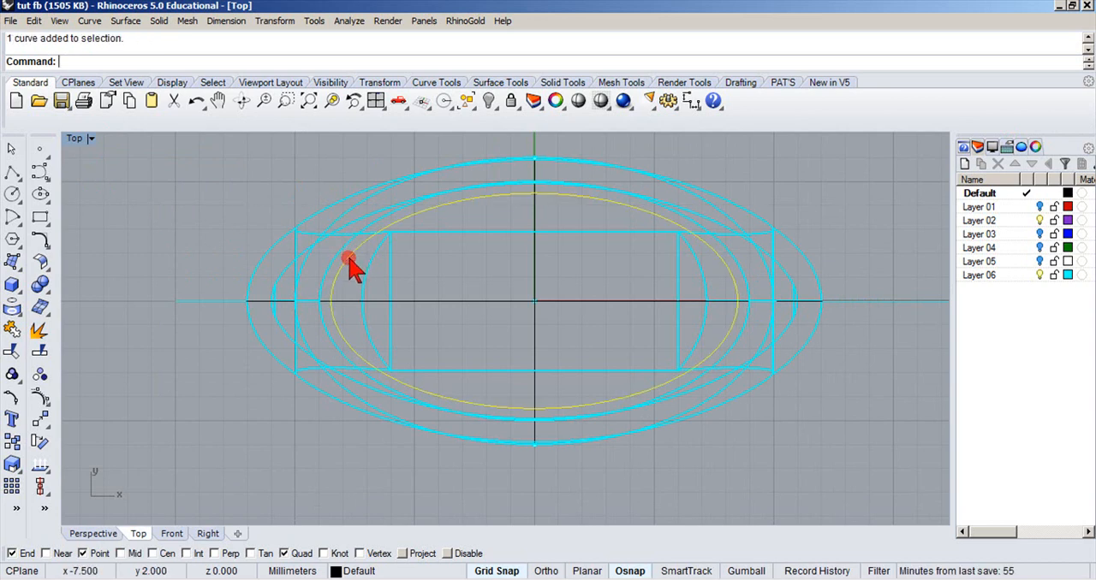
click(40, 241)
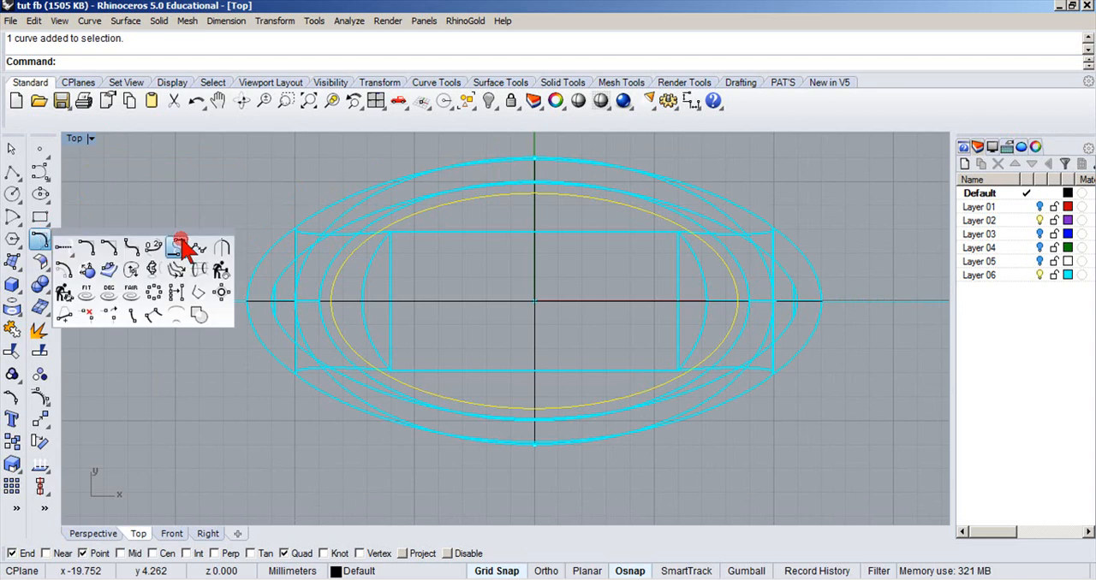
click(65, 268)
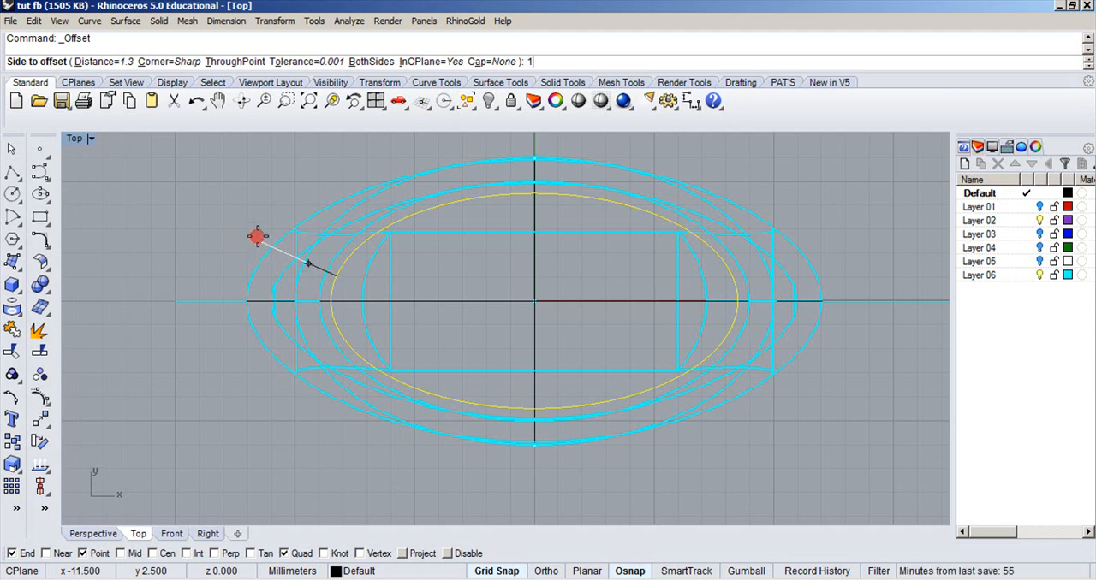
text(1)
key(Return)
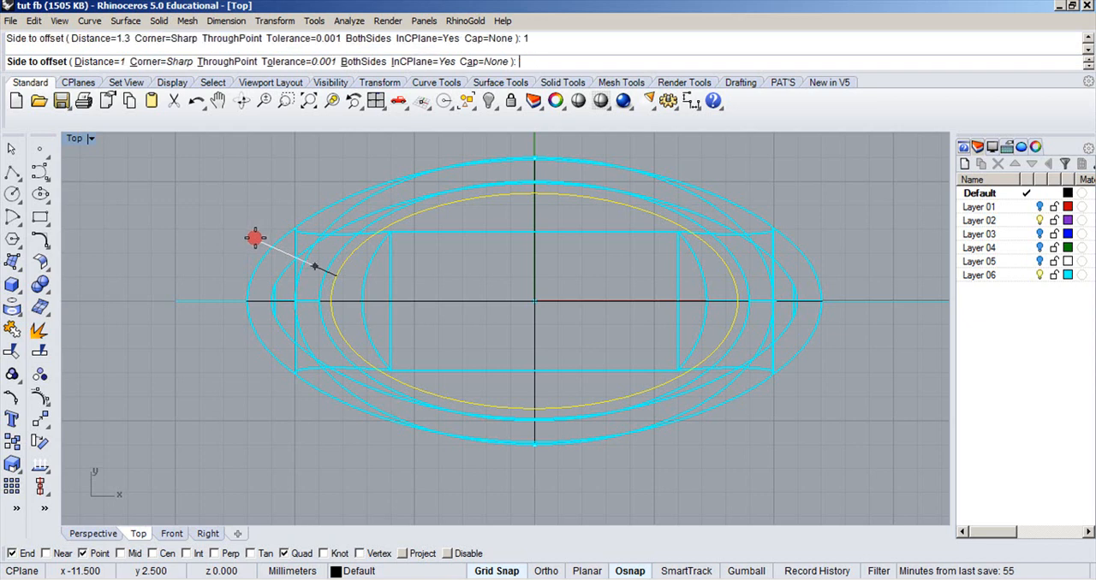
click(255, 238)
click(254, 238)
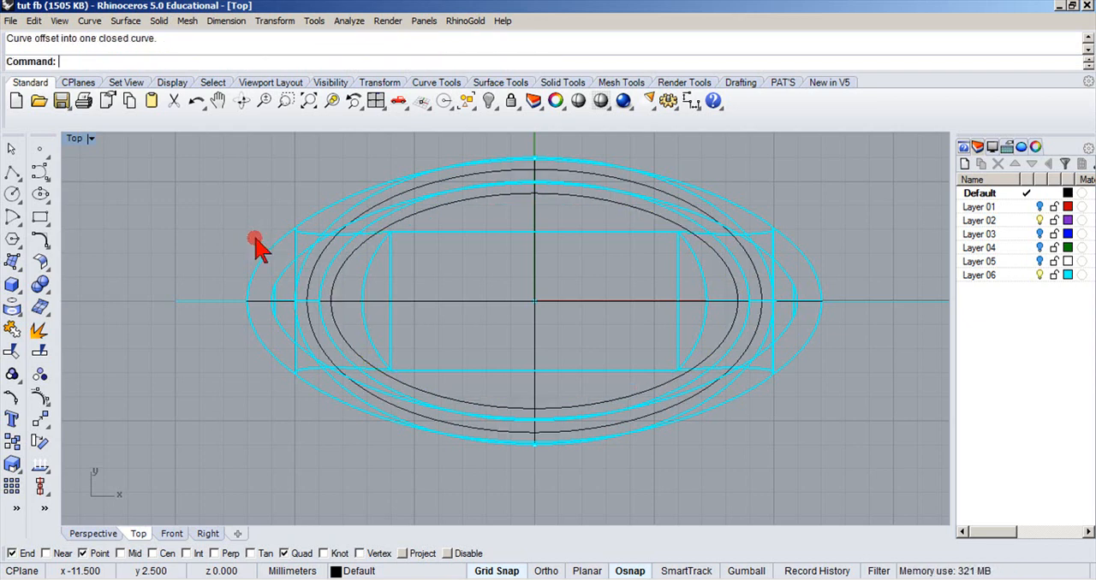
Extrude both ellipses together in the Front view as a solid 1.2 mm upward, with BothSides set to No.
click(334, 277)
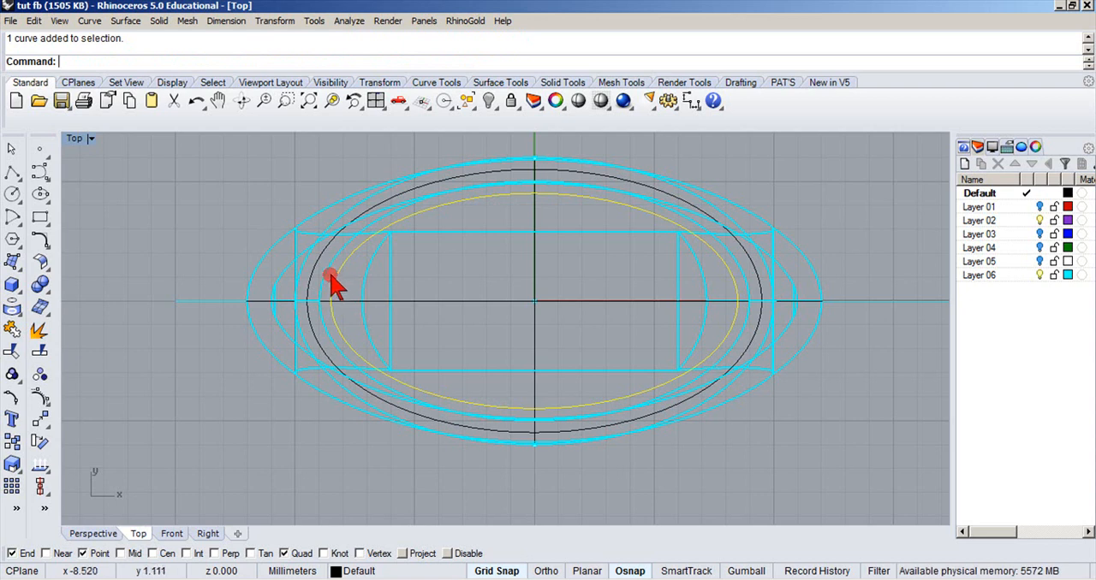
shift+click(319, 267)
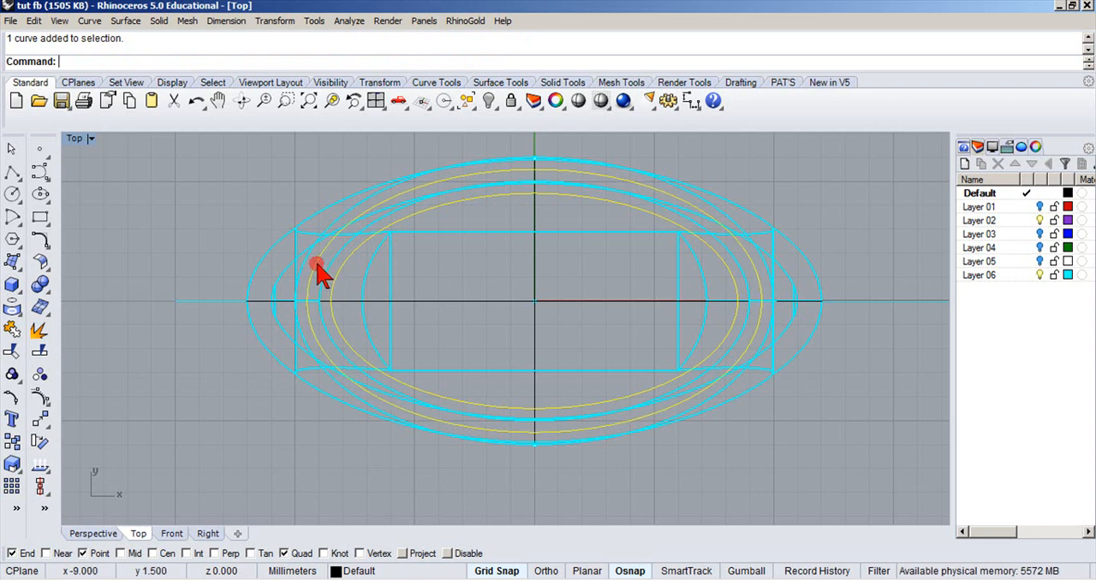
double_click(77, 140)
double_click(81, 336)
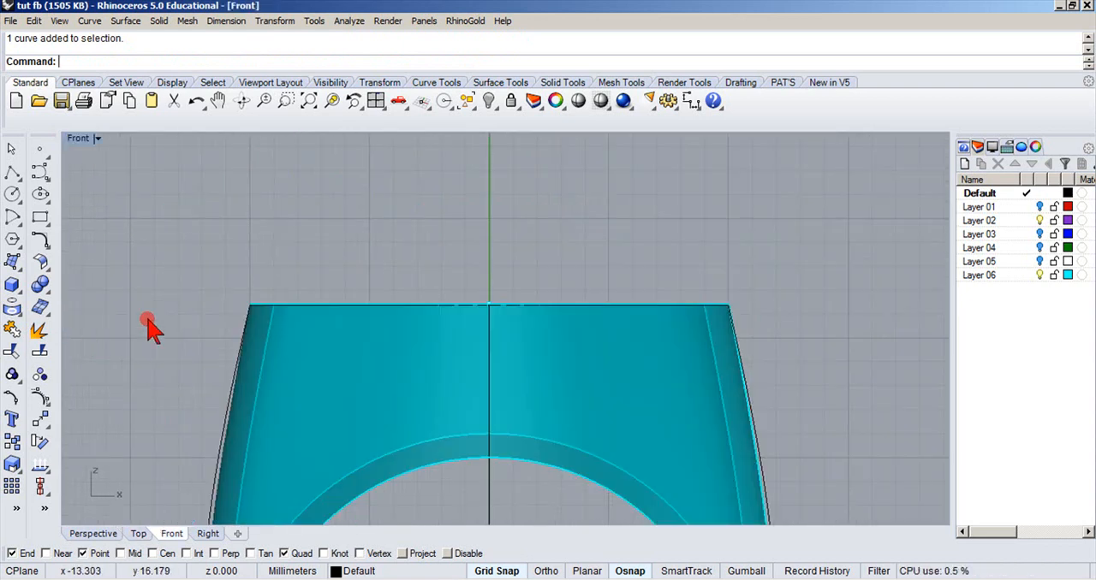
right_drag(333, 289, 355, 172)
scroll(350, 357, up, 3)
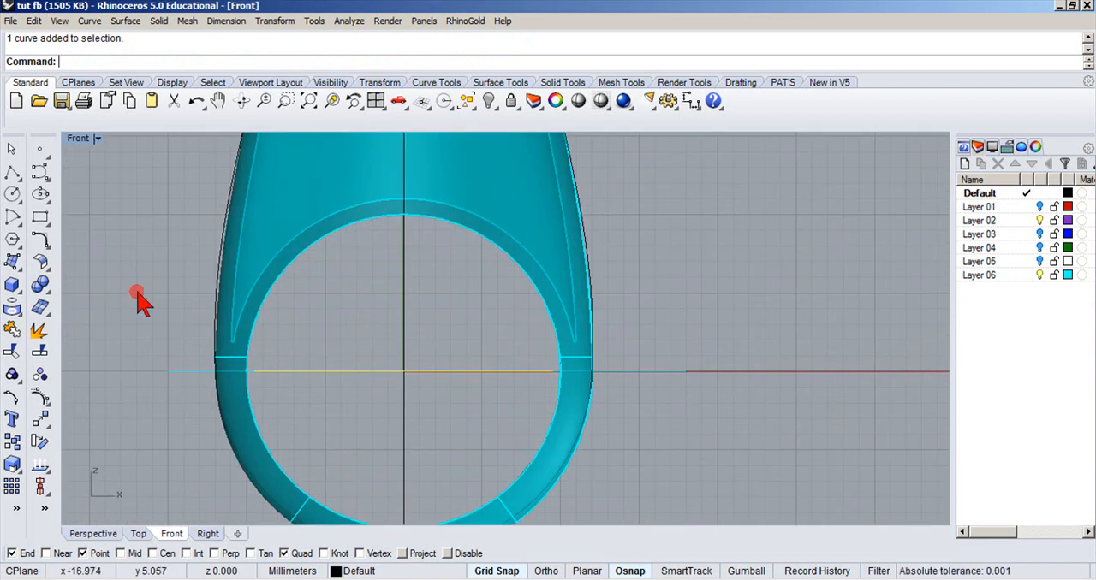
click(12, 285)
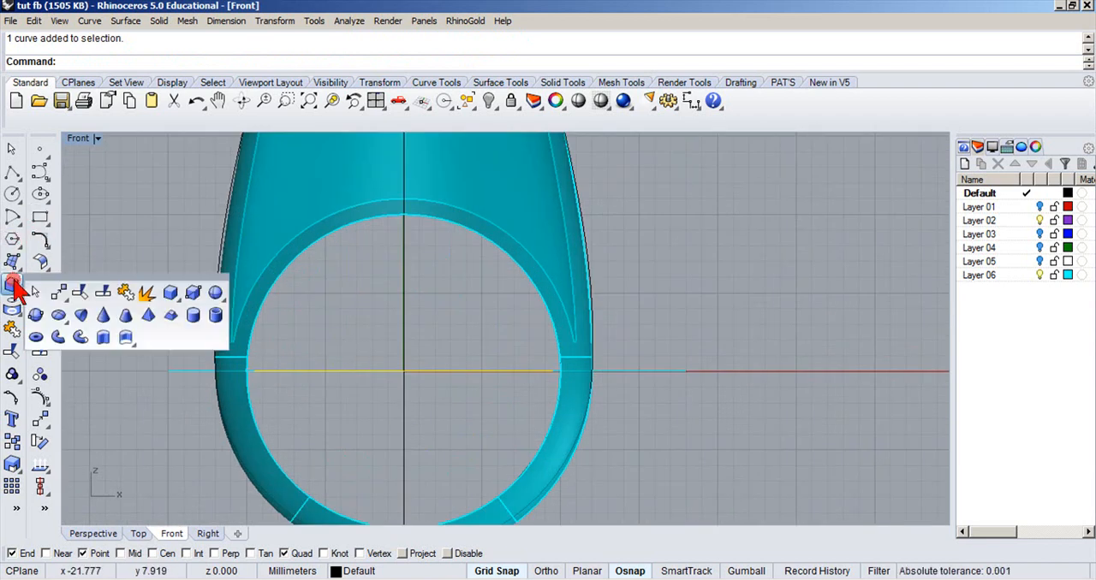
click(100, 335)
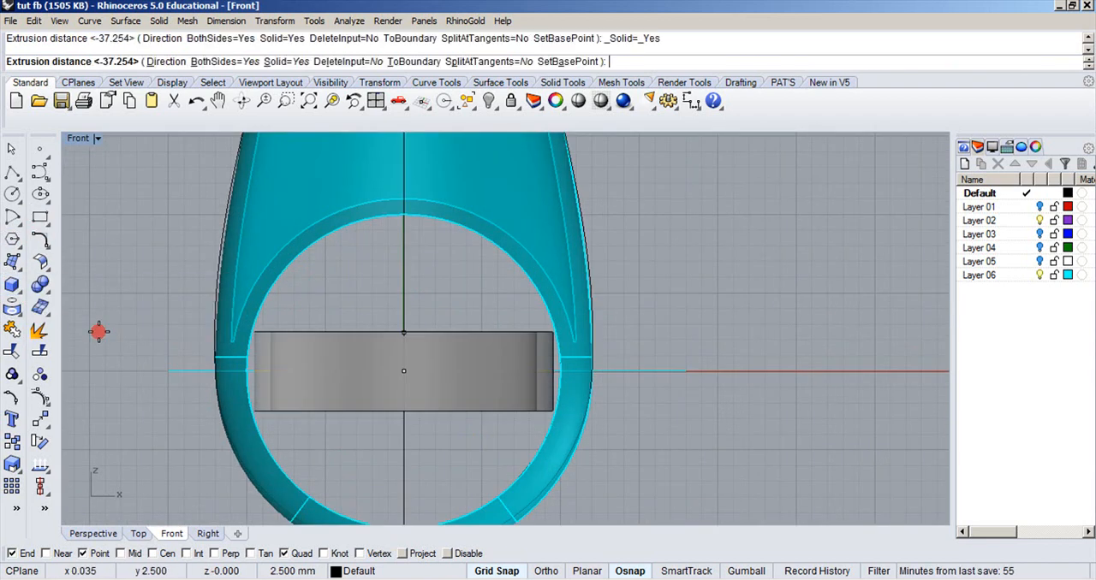
click(235, 62)
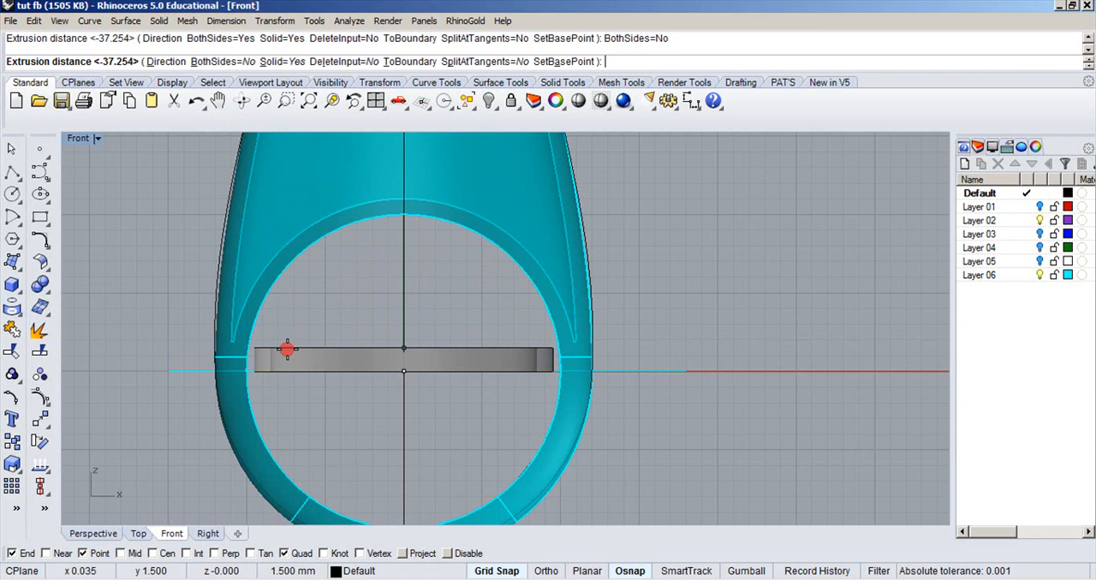
key(Return)
click(301, 360)
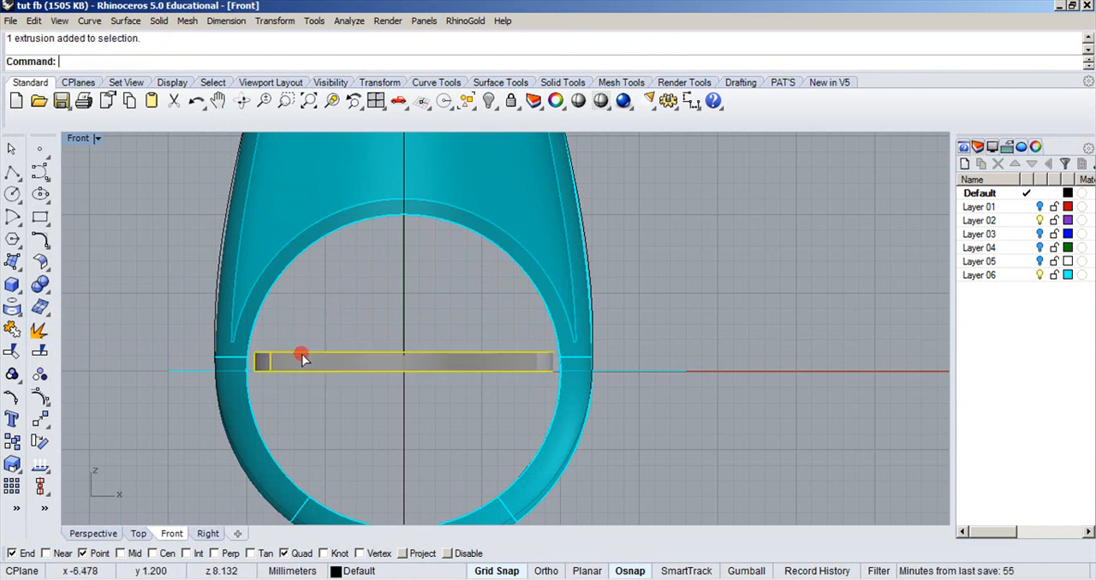
click(194, 242)
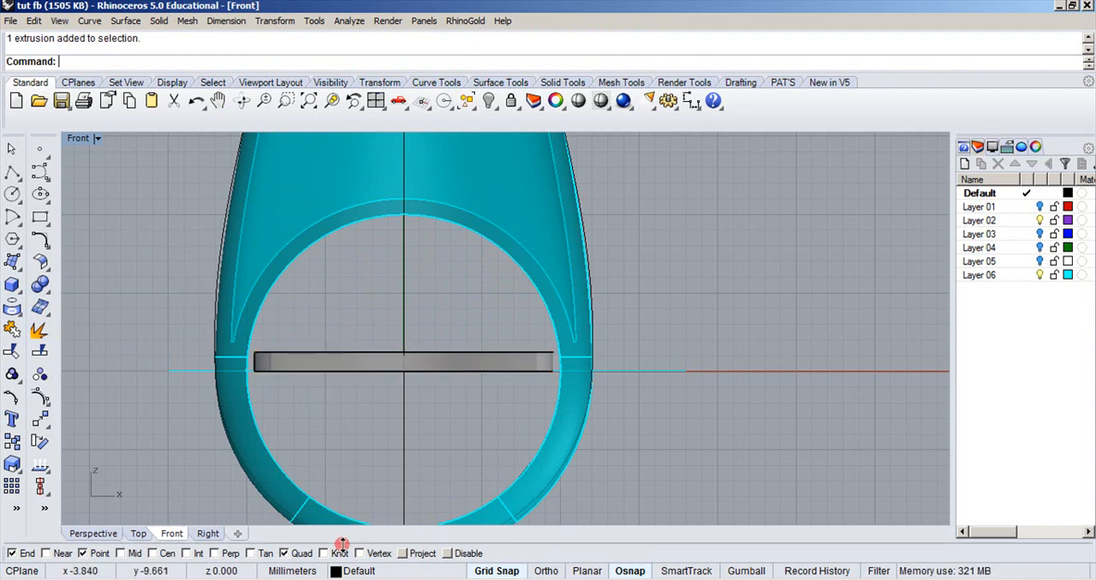
Turn on Layer 01 to show the gemstone in the Front view.
click(340, 571)
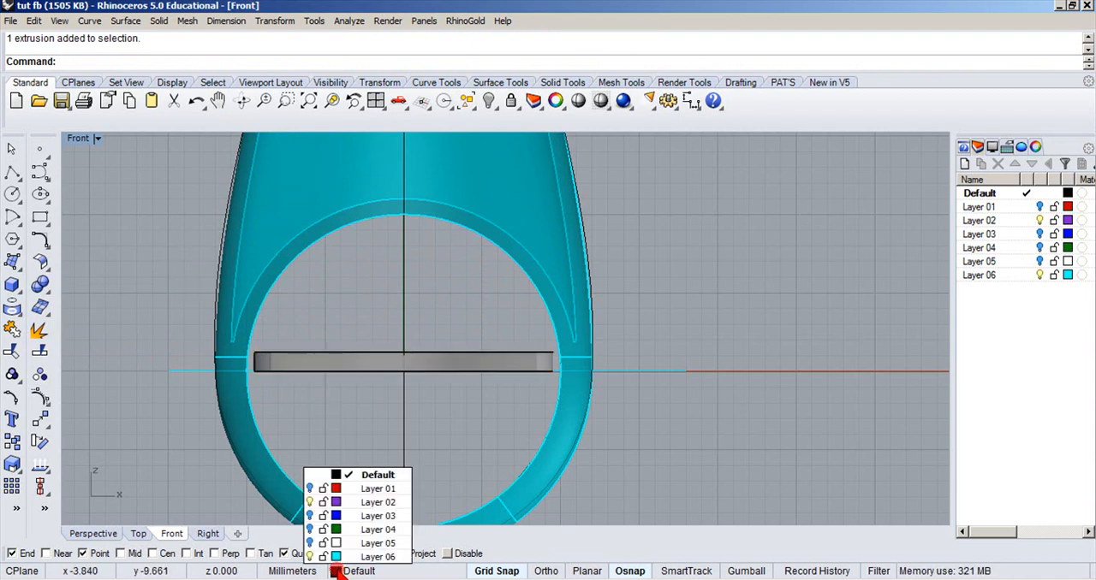
click(309, 487)
right_drag(396, 268, 379, 342)
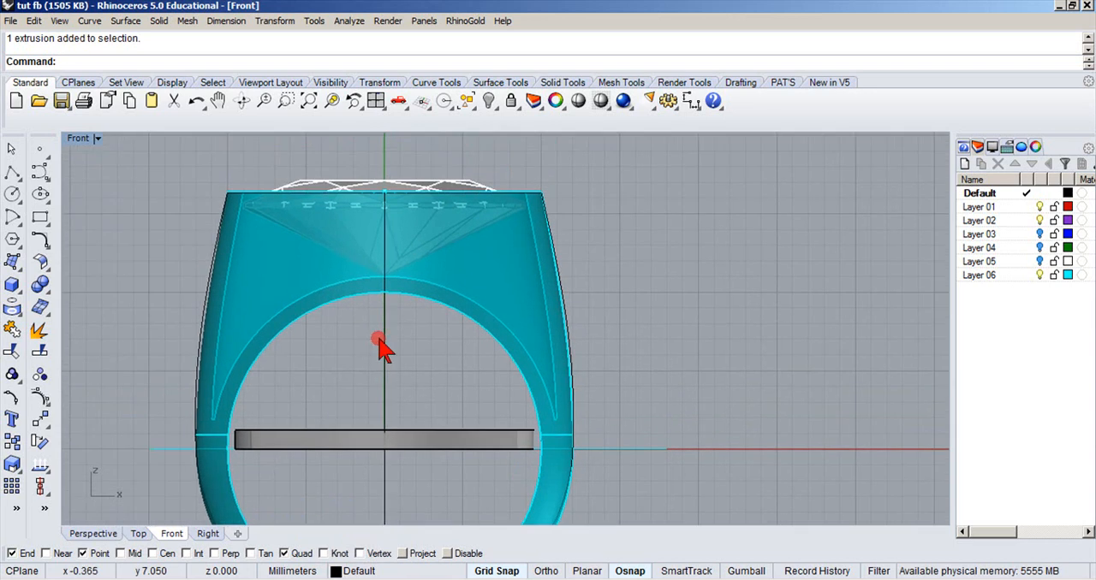
Move the extruded oval ring straight up with Ortho on, placing it inside the head just beneath the gemstone's girdle.
click(310, 443)
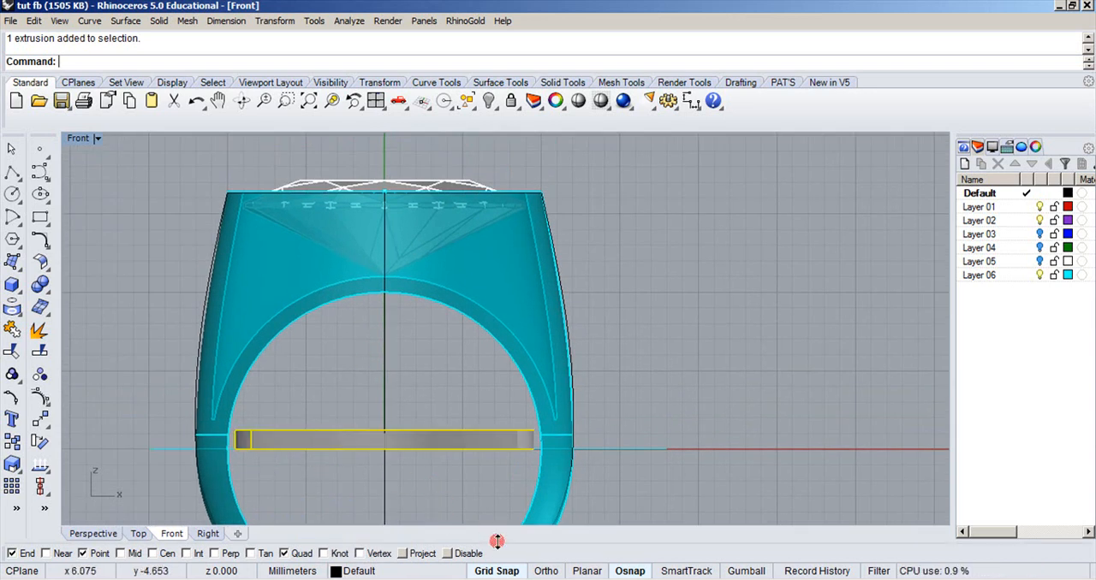
click(539, 571)
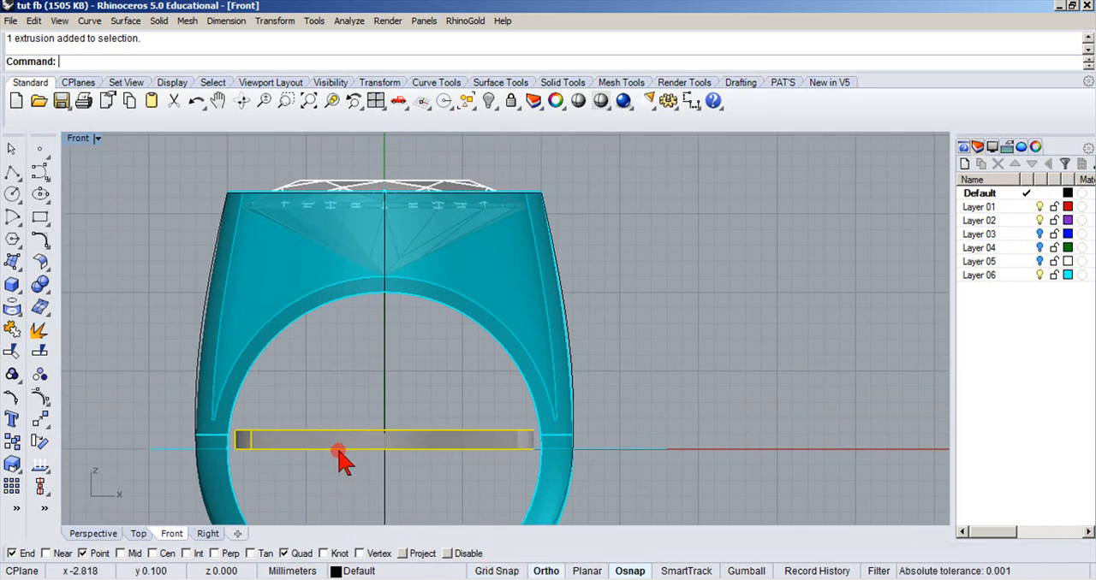
drag(339, 443, 346, 233)
scroll(347, 233, up, 5)
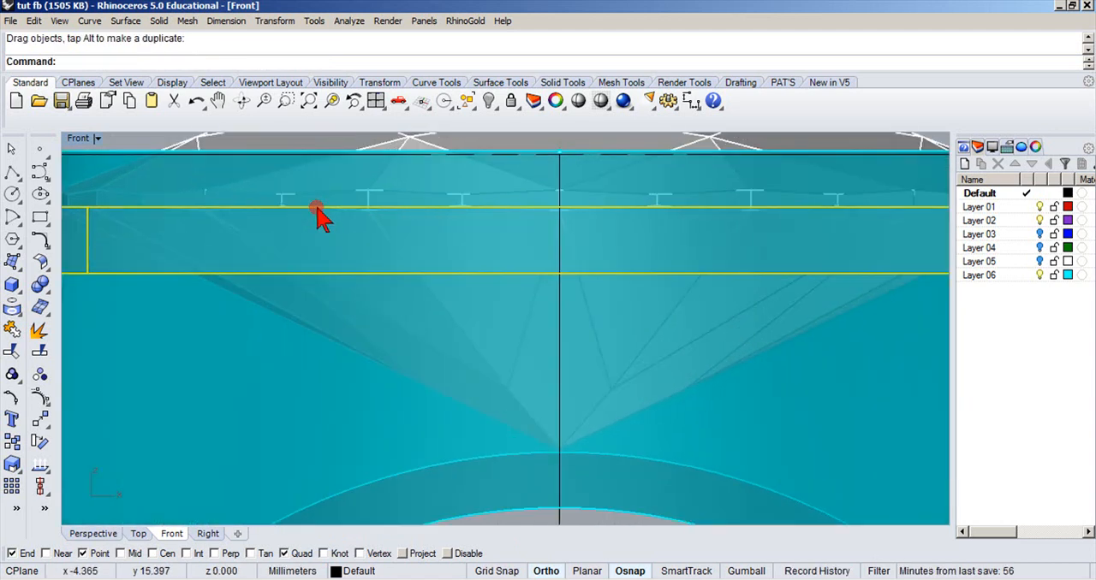
scroll(320, 233, down, 2)
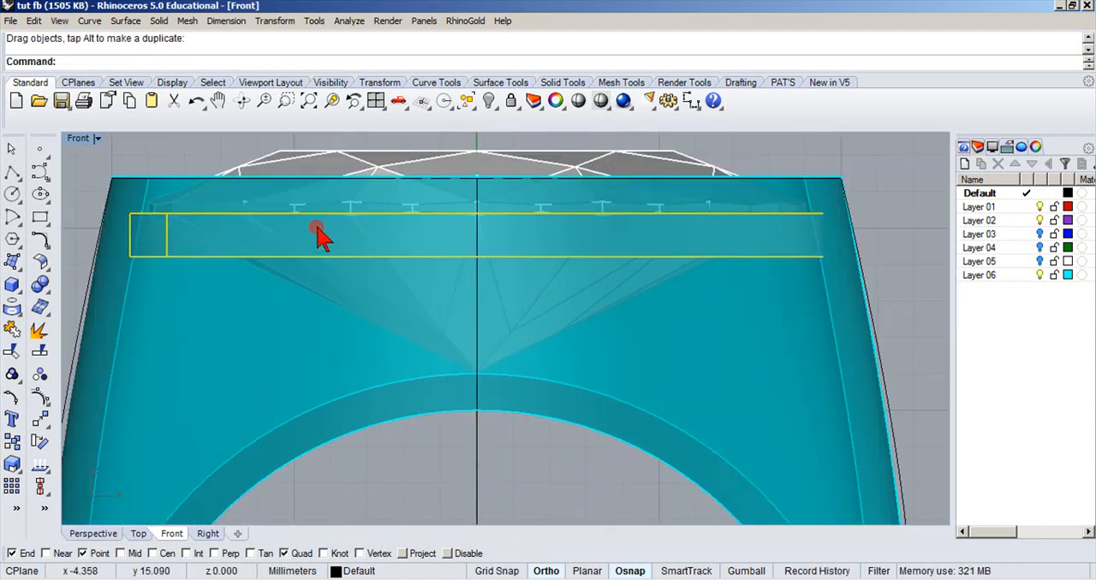
click(165, 158)
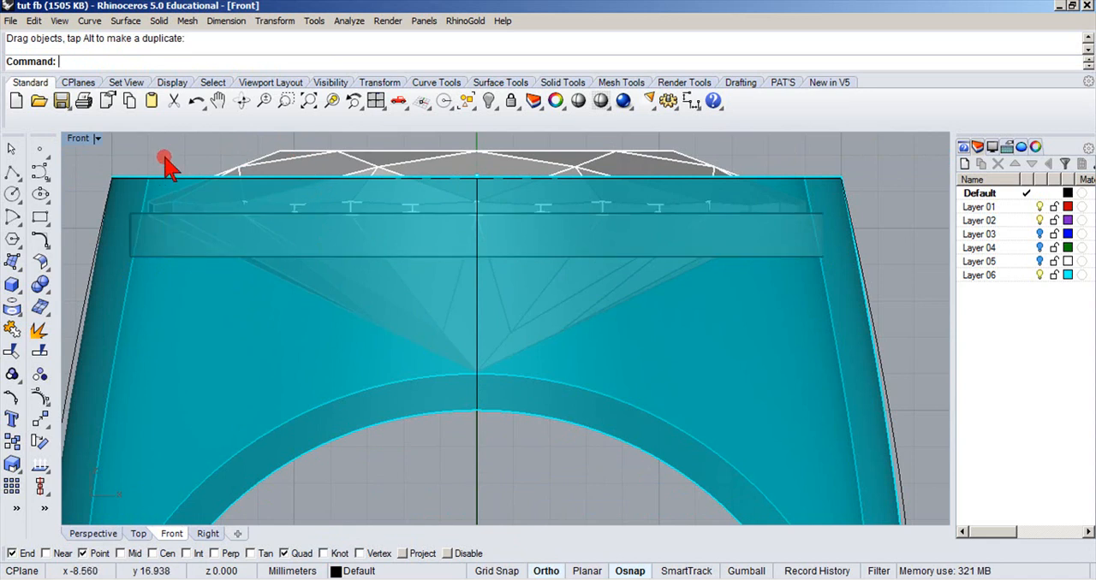
Return to the four-view layout and hide the gemstone by turning off Layer 01.
double_click(83, 141)
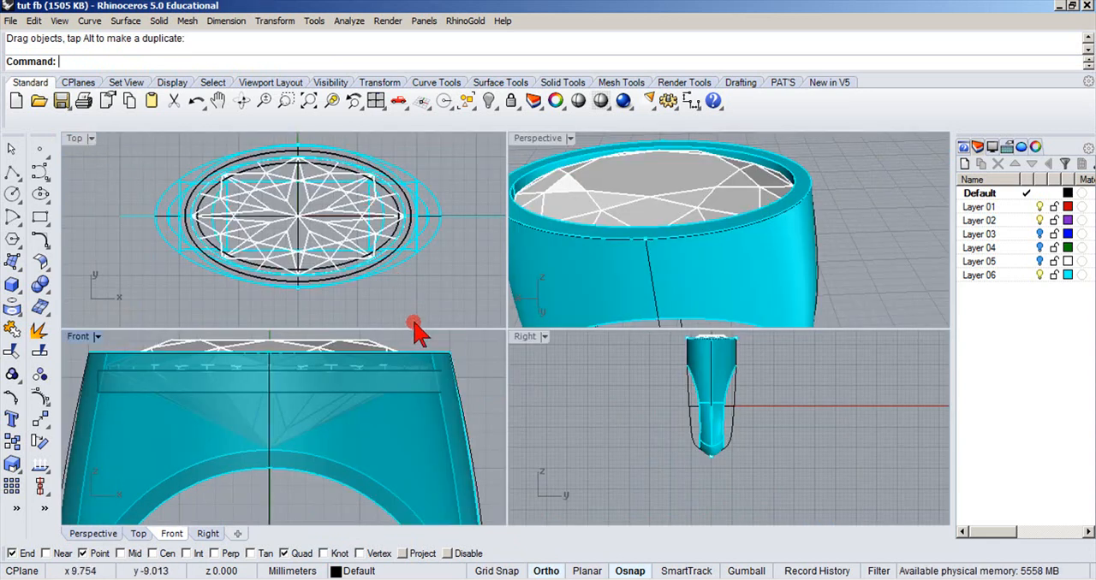
click(576, 201)
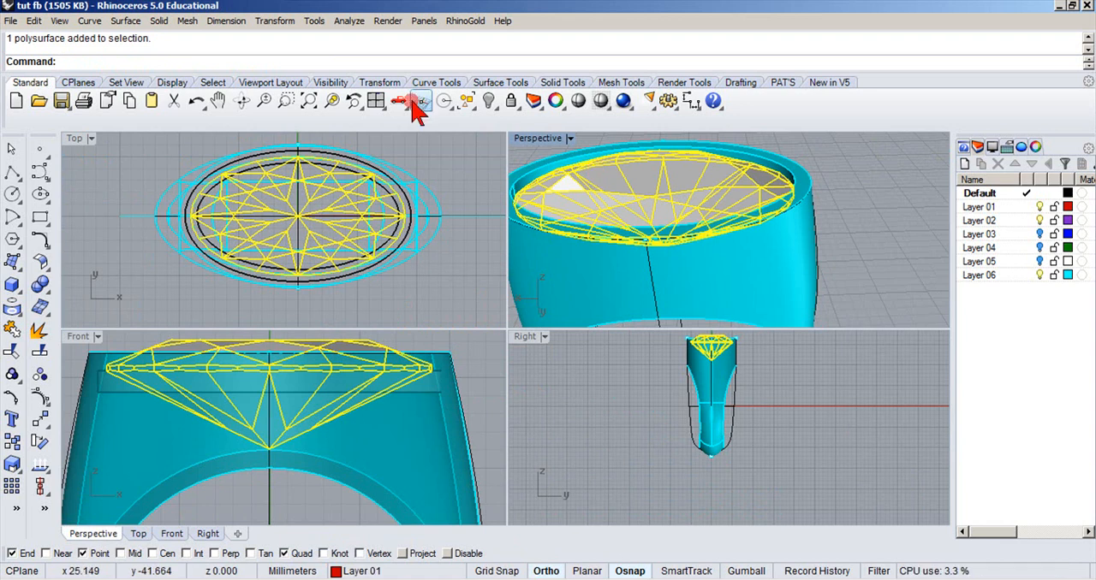
click(330, 572)
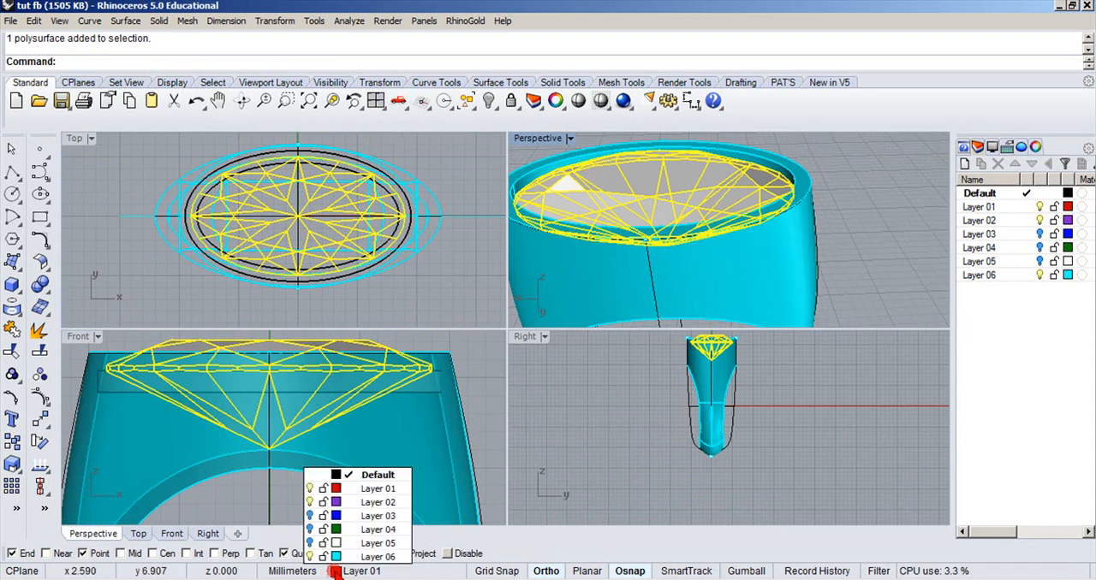
click(310, 488)
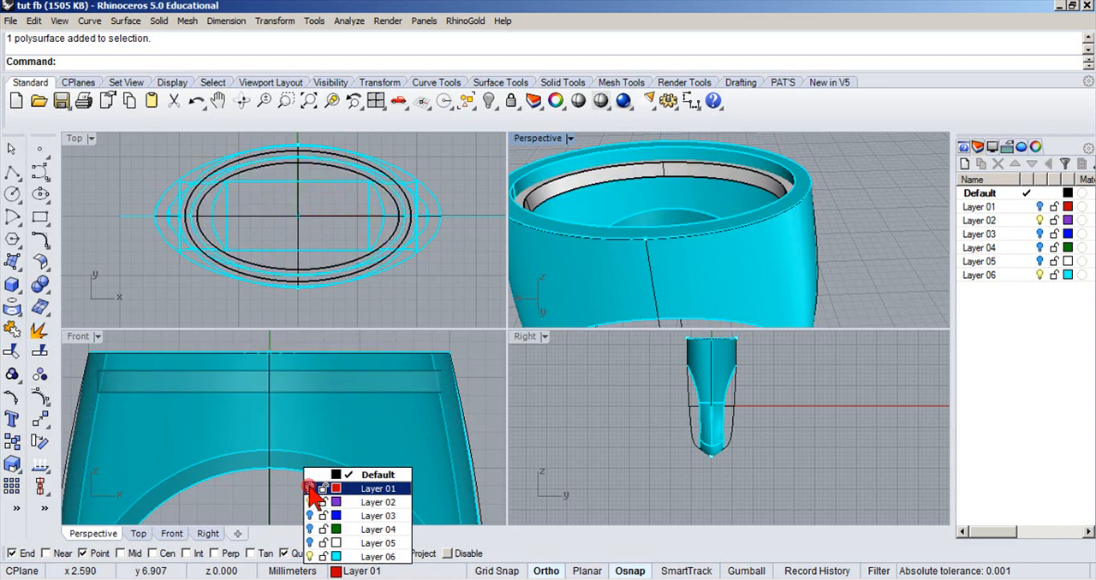
click(483, 152)
Maximize the Perspective view and frame the whole ring with the oval seat inside its head.
double_click(516, 137)
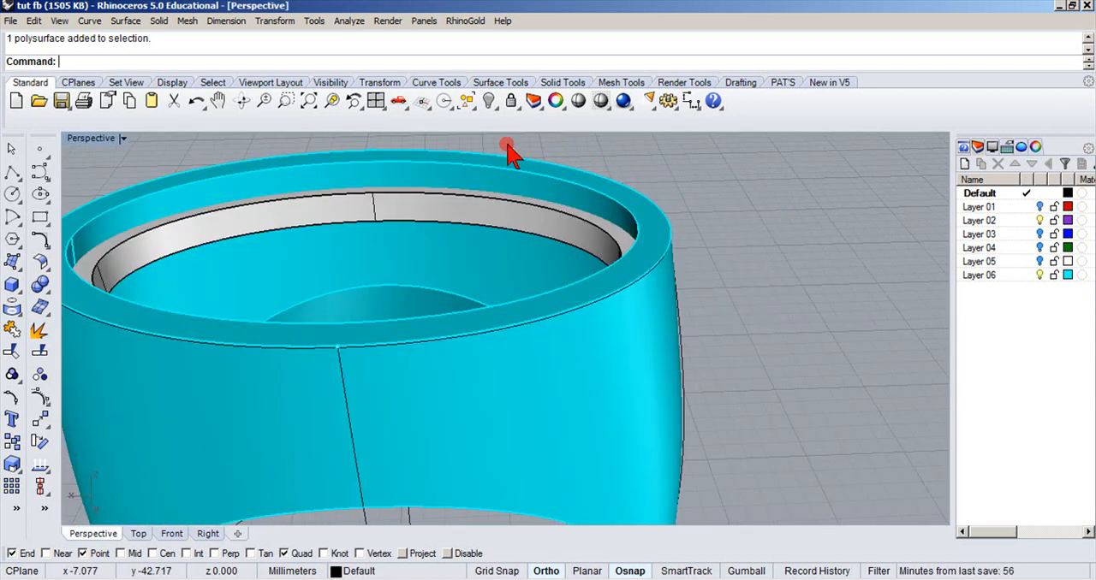
scroll(514, 138, down, 7)
right_drag(503, 146, 499, 213)
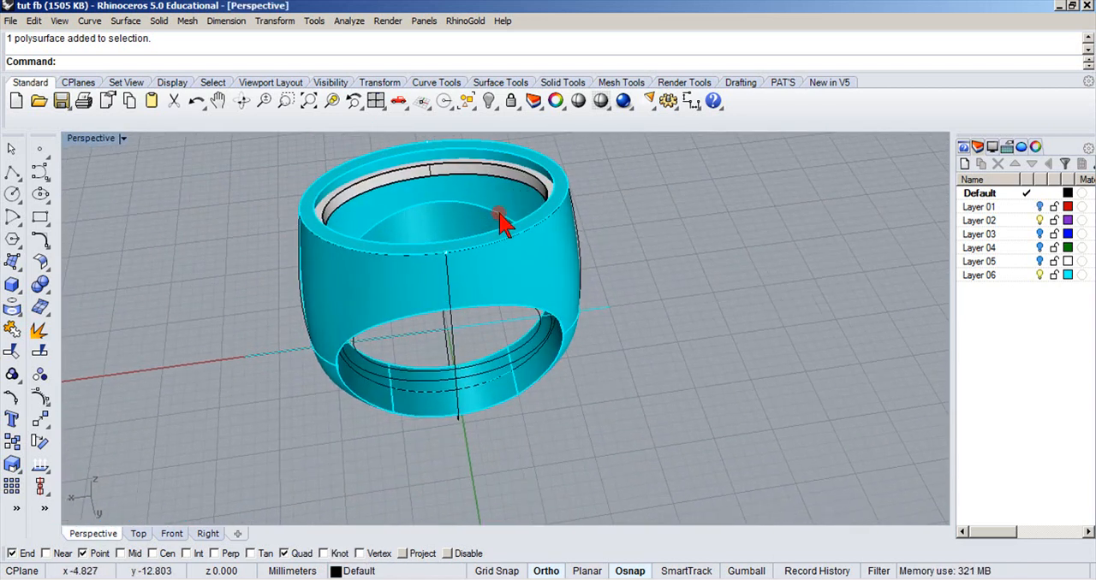
Try to Boolean union the ring body with the oval seat, picking the ring body first.
click(40, 287)
click(349, 192)
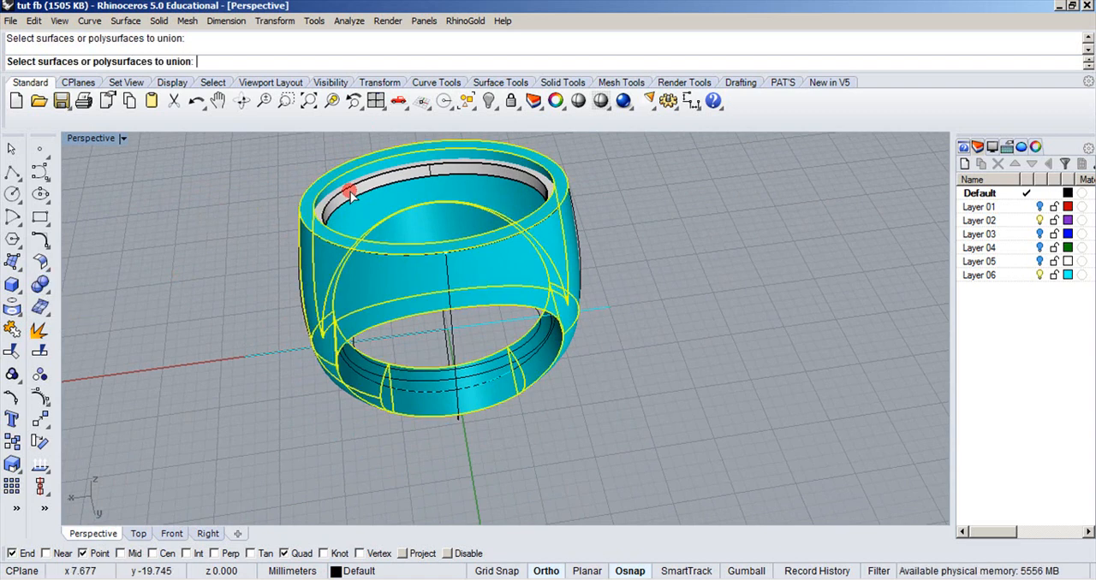
click(354, 195)
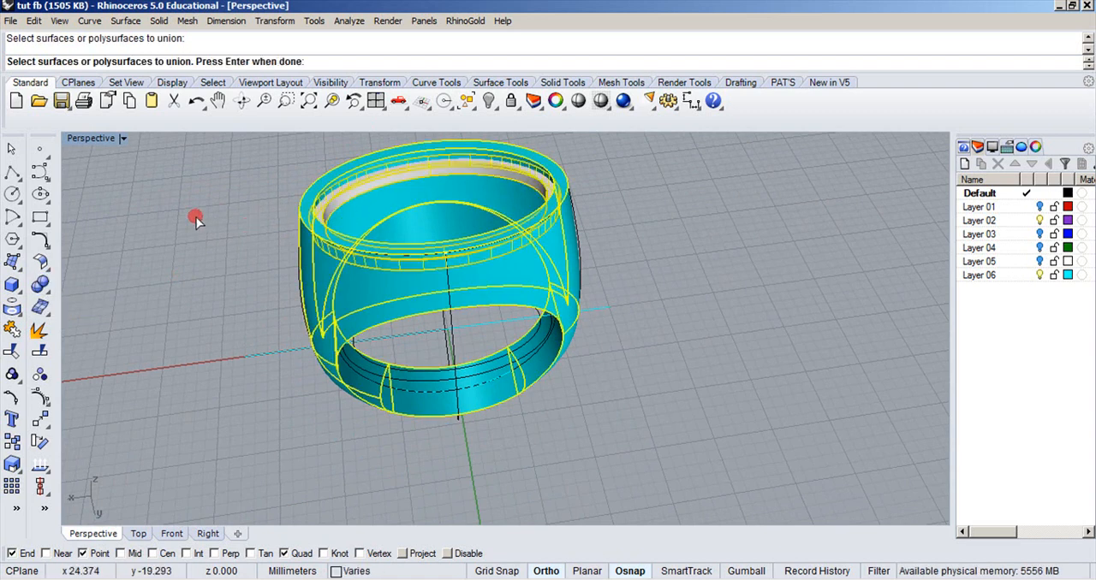
key(Return)
scroll(222, 172, up, 7)
Boolean union the oval seat with the ring body into one solid, picking the seat first.
key(Return)
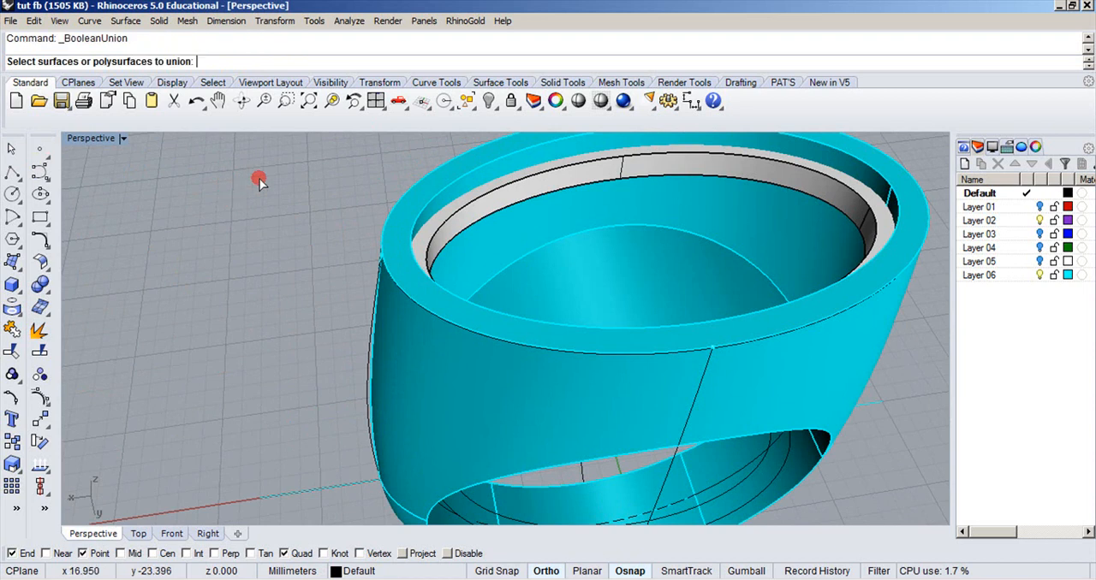
click(484, 207)
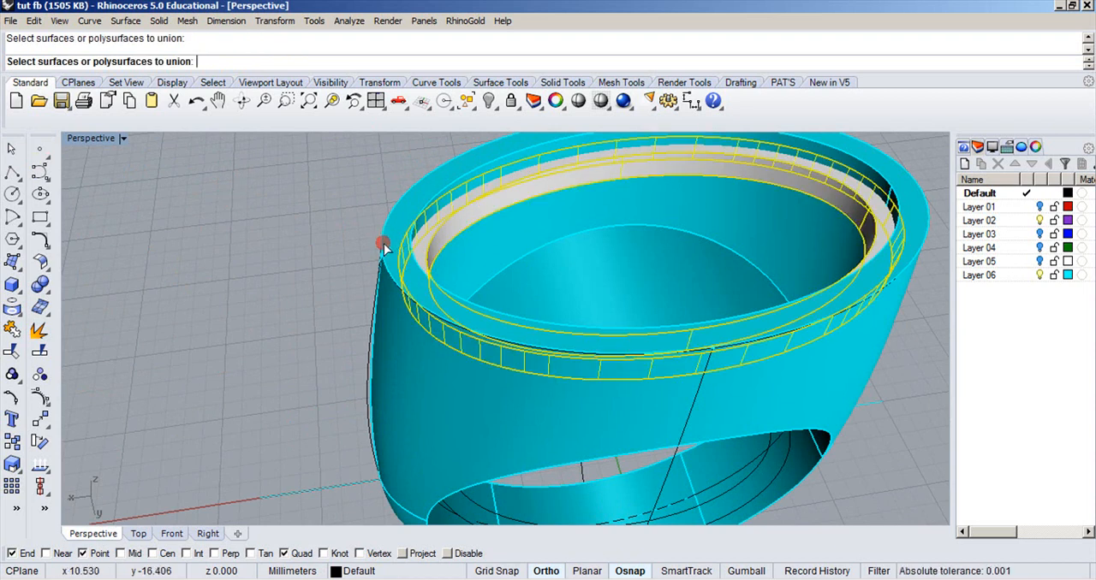
click(385, 247)
key(Return)
scroll(304, 250, down, 4)
Turn off the surface isocurve display for the unioned ring in its object properties.
click(351, 257)
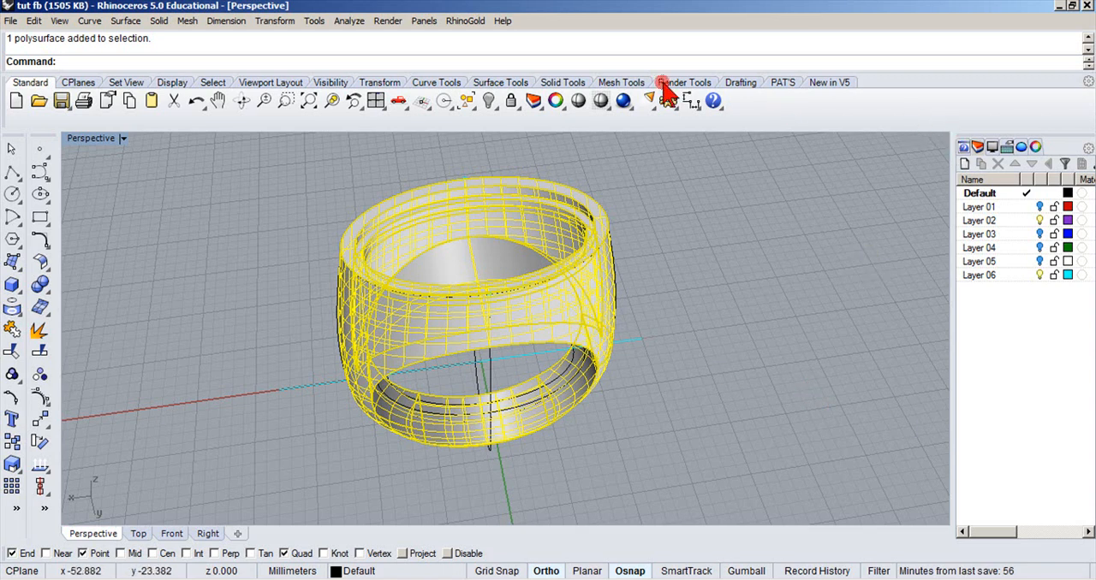
click(556, 101)
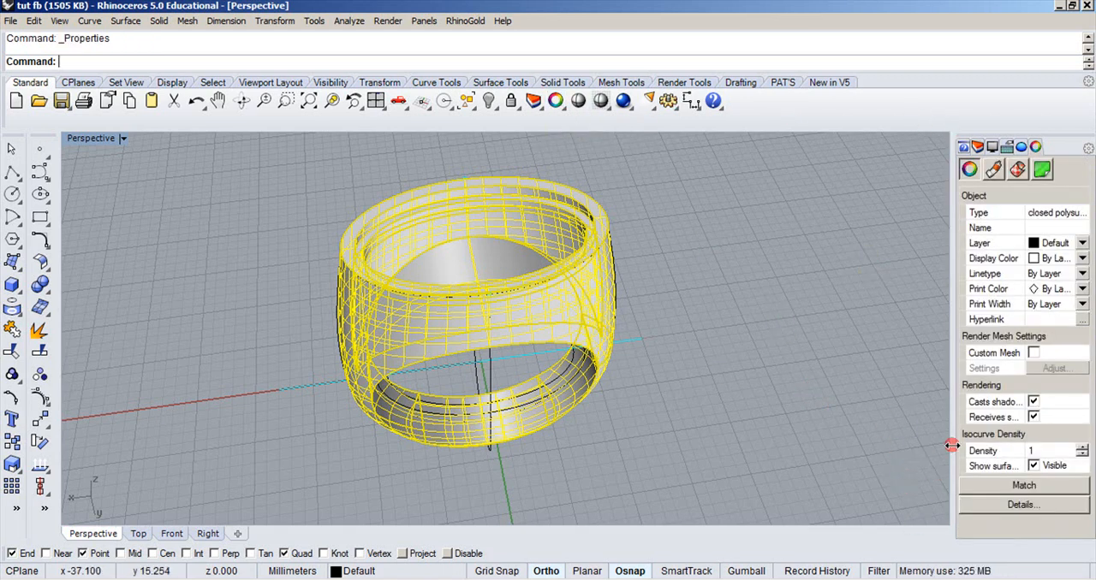
click(1033, 465)
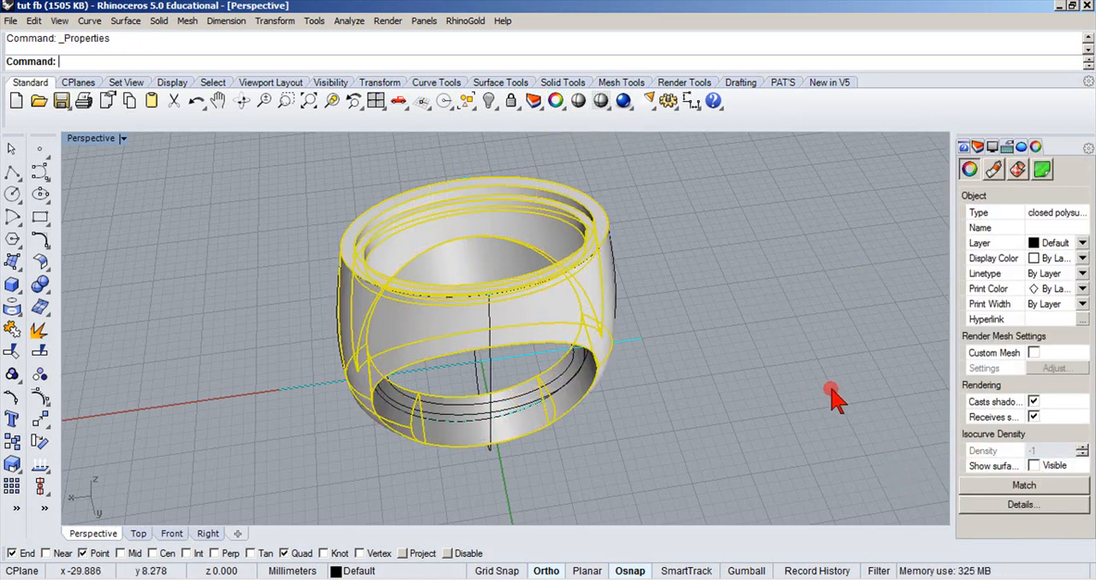
click(776, 370)
Select all curves in the model and hide them so only the ring solid is shown.
right_drag(776, 370, 779, 323)
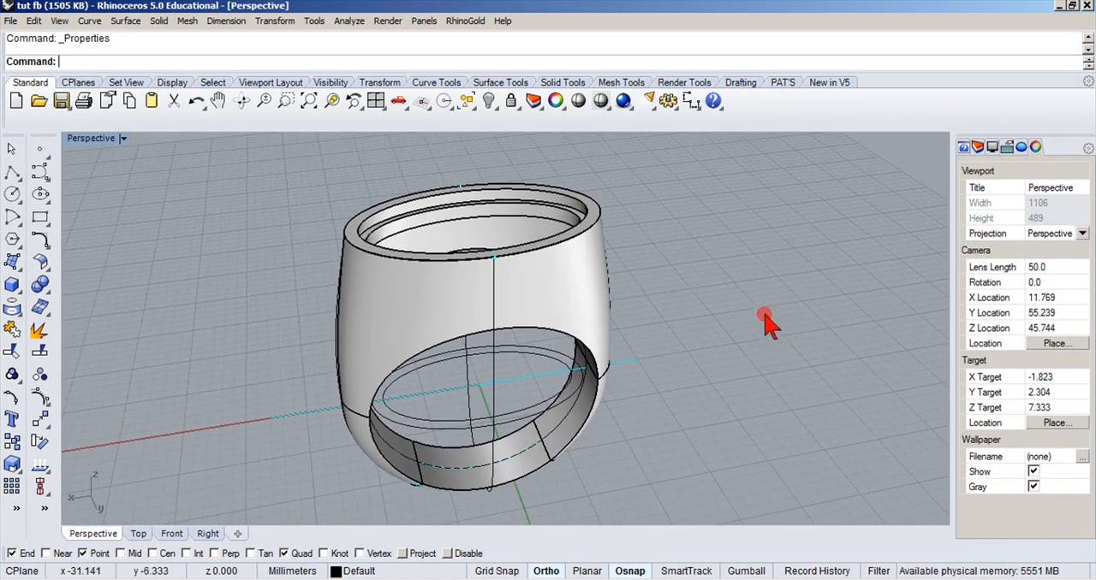
click(466, 101)
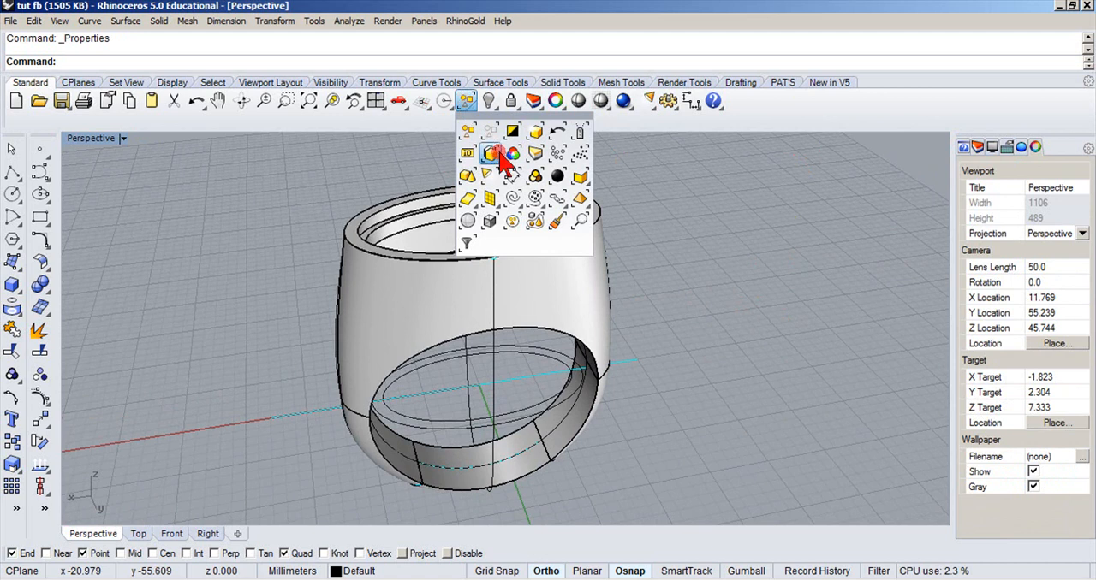
click(511, 199)
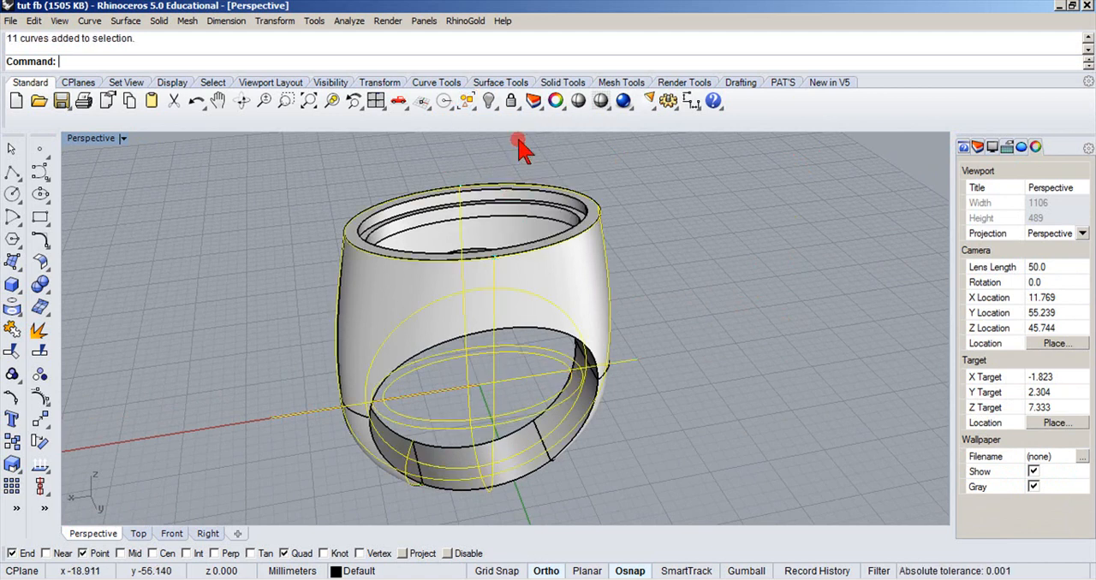
click(487, 101)
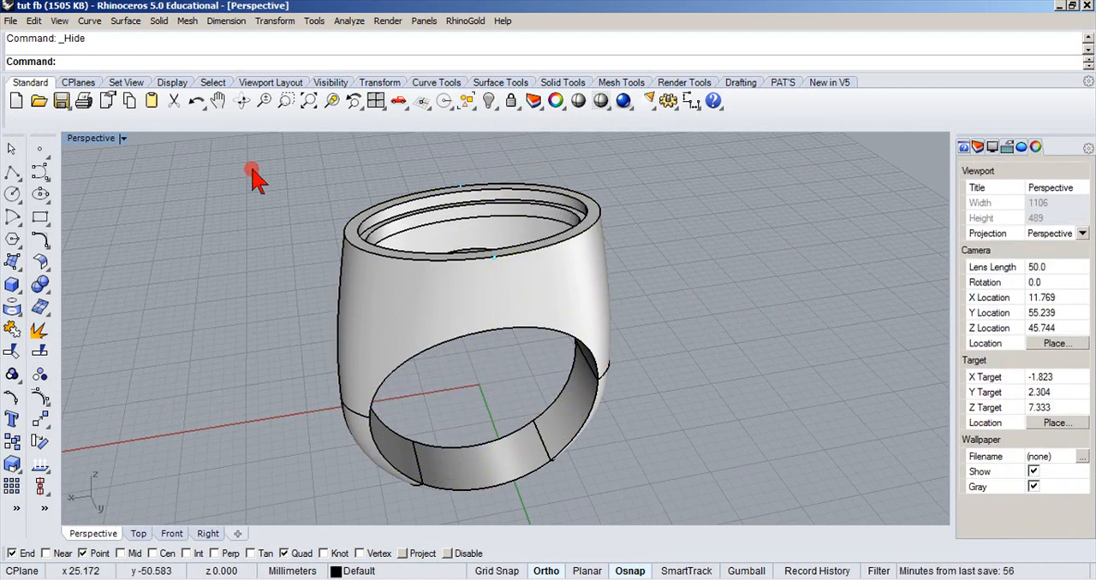
With Grid Snap on, draw a horizontal line about 27 mm long across the ring's centre in the Top view and set that view to Shaded.
double_click(96, 139)
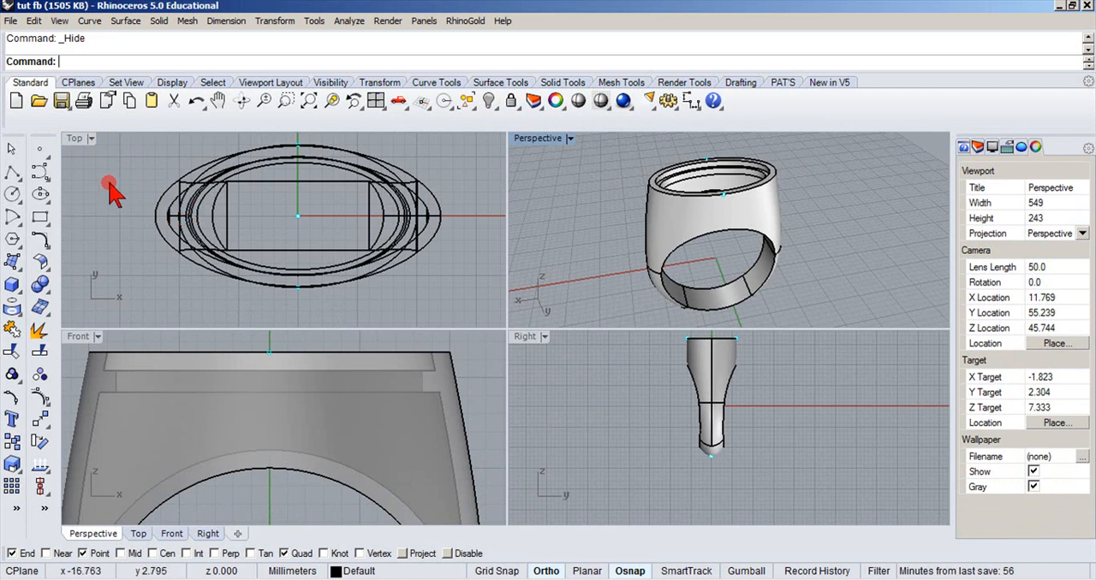
click(14, 176)
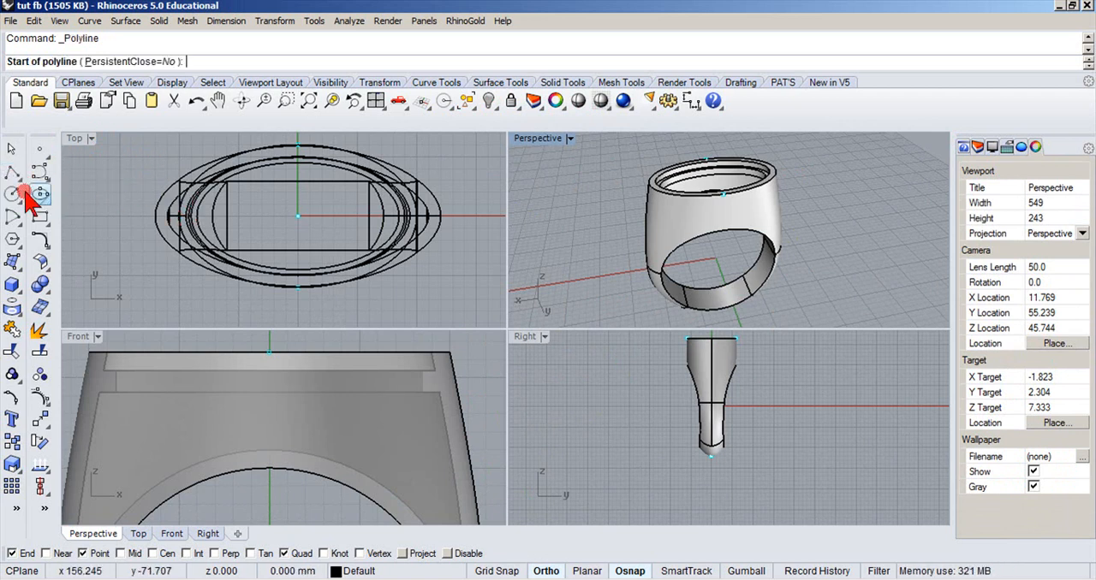
click(497, 571)
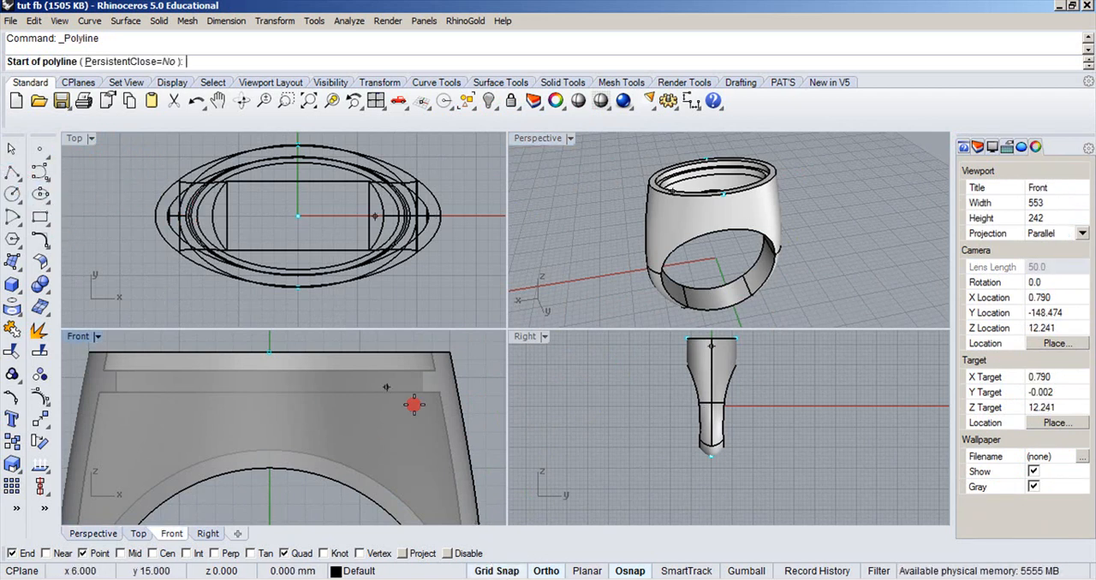
click(137, 215)
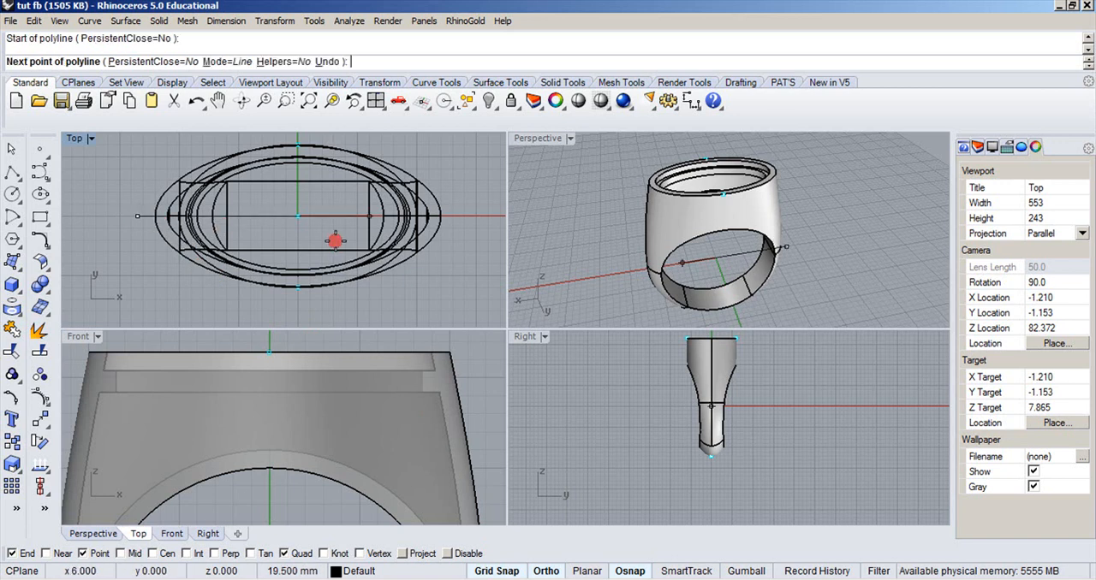
click(457, 210)
key(Return)
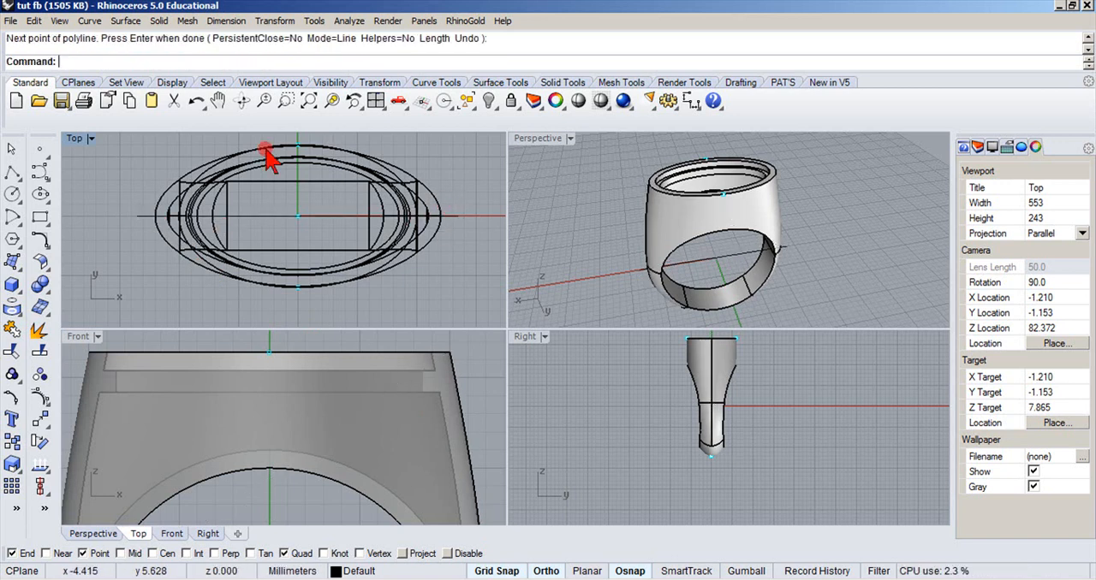
click(90, 140)
click(74, 191)
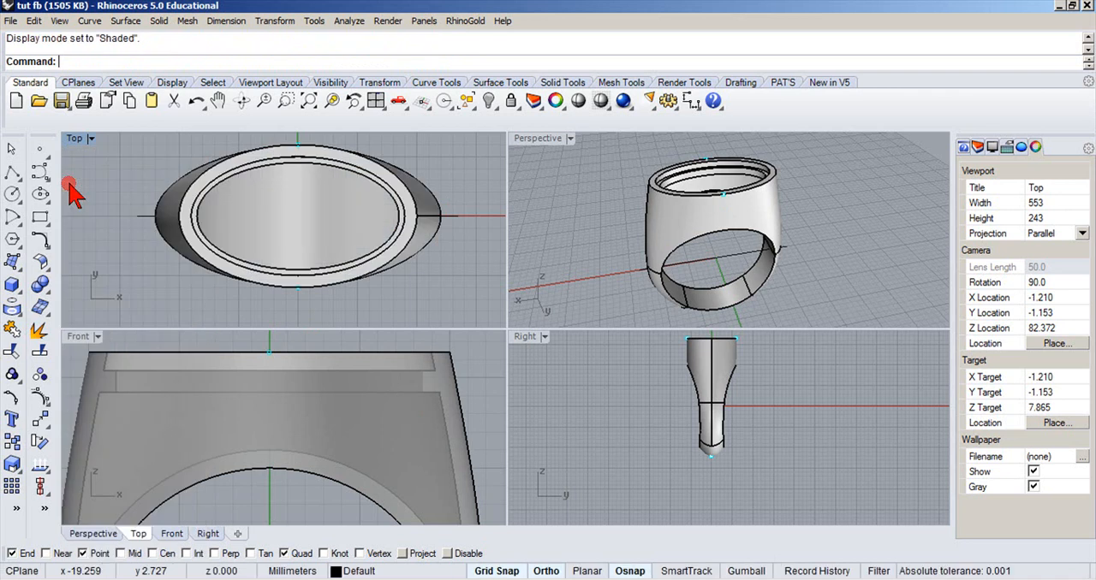
Try a Wire Cut of the ring with the centre line and the cut direction set to Y, and undo it.
click(41, 285)
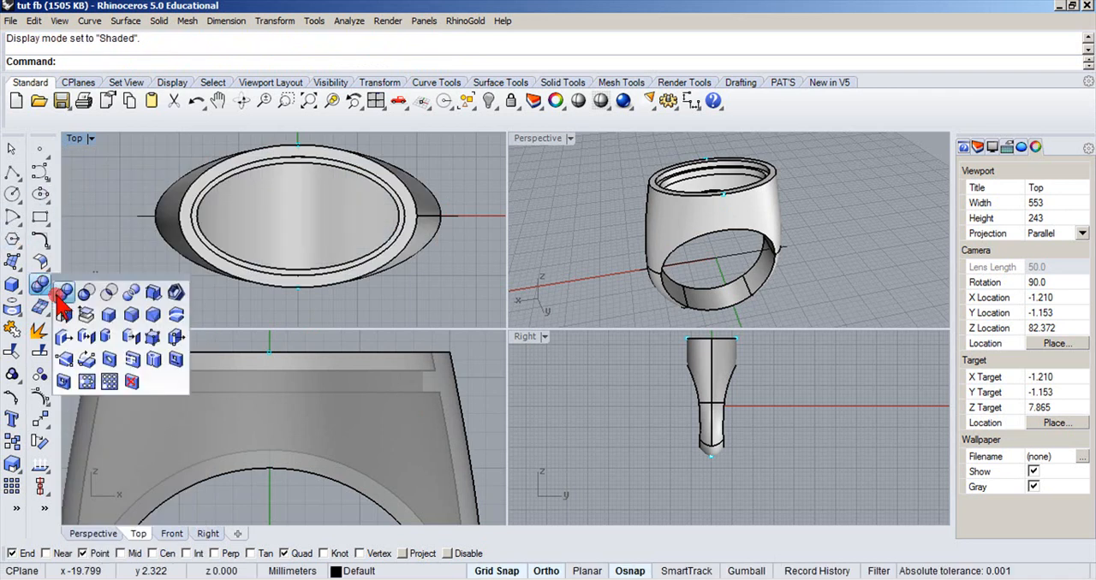
click(175, 314)
click(152, 215)
click(172, 200)
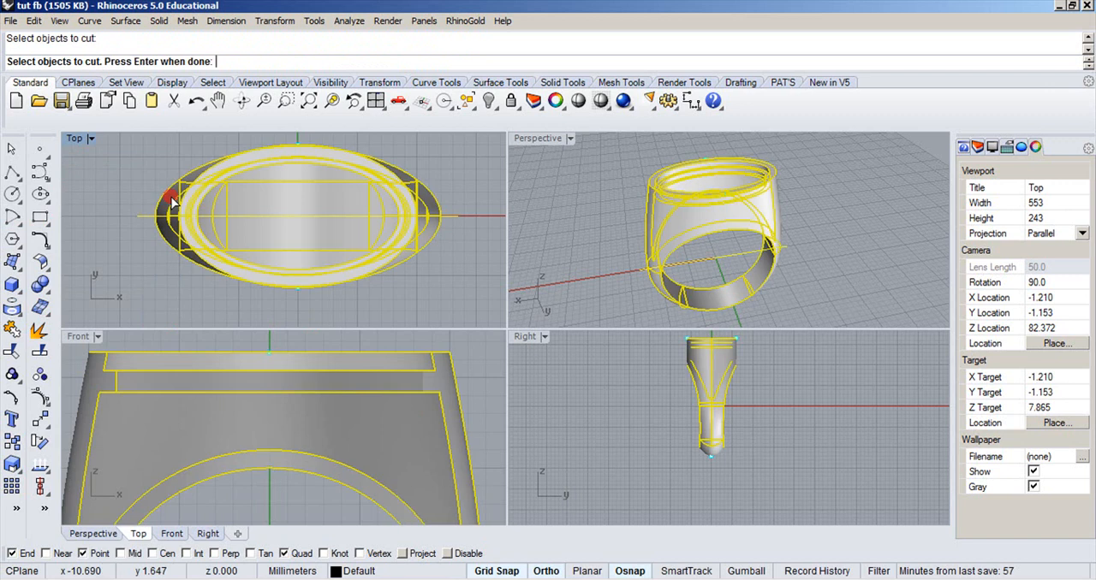
right_click(454, 148)
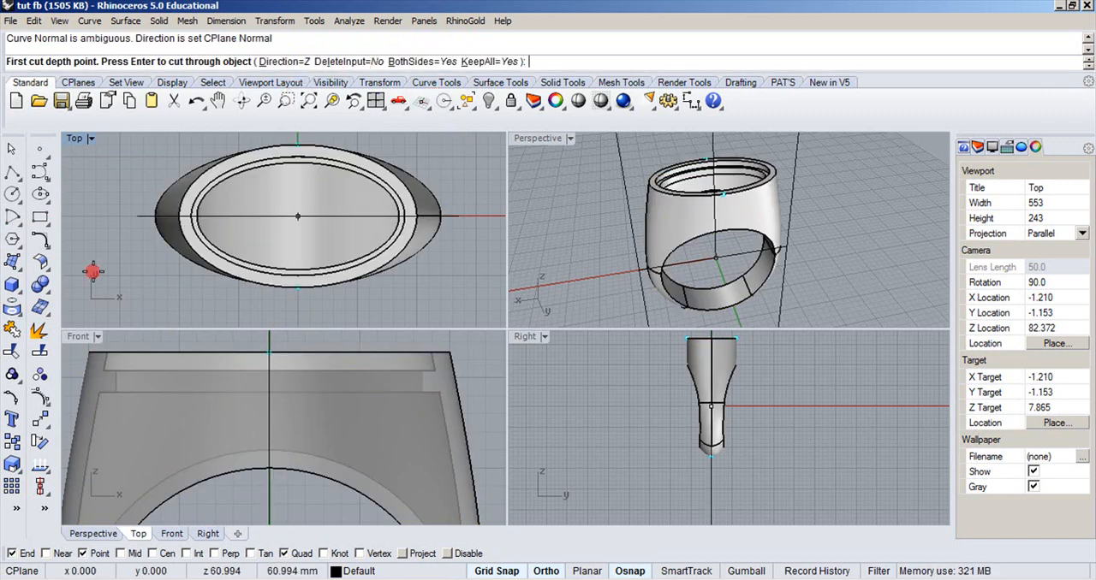
click(295, 63)
click(89, 62)
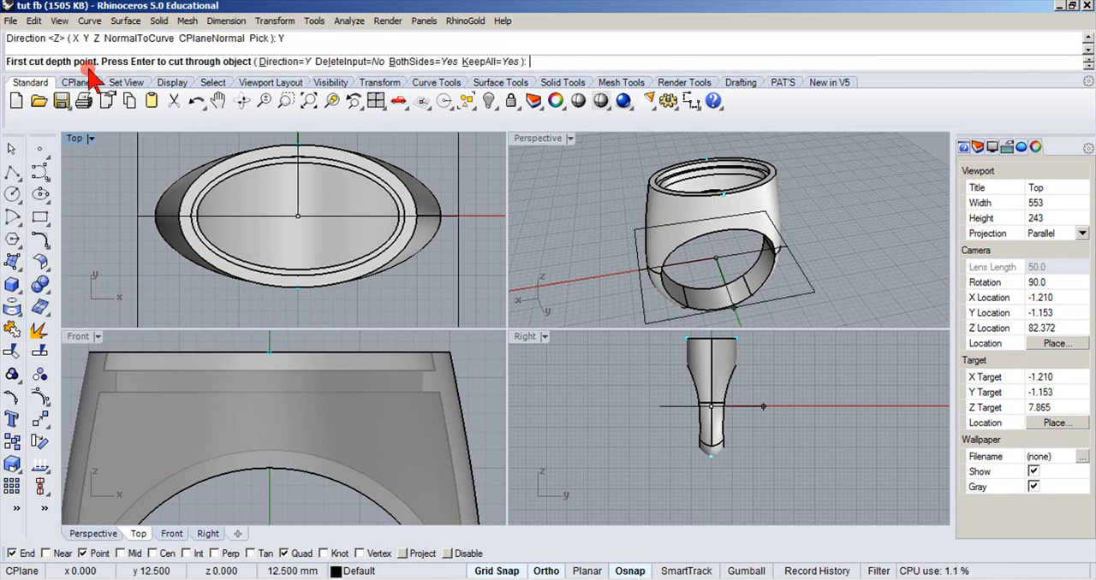
click(112, 152)
click(265, 171)
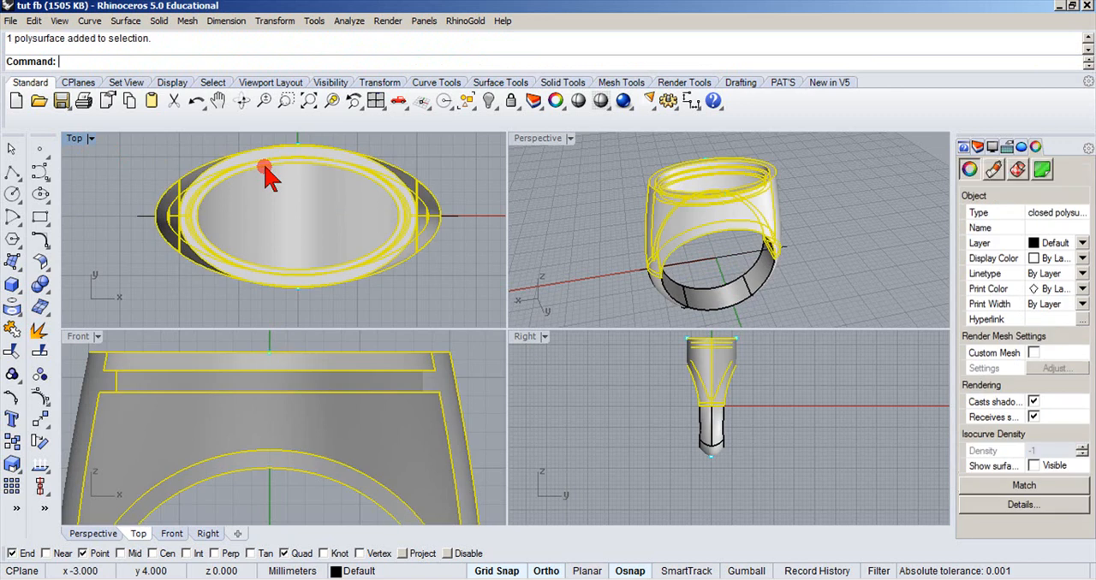
click(418, 152)
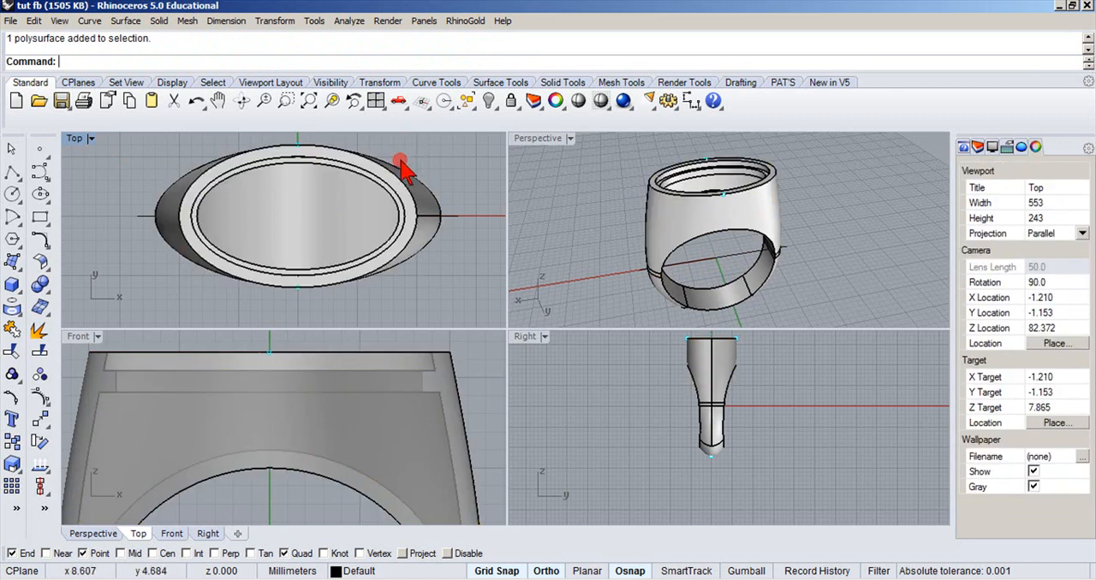
key(ctrl+z)
Examine the split seam across the ring's rim and inner seat from several angles in the Perspective view.
right_drag(587, 156, 594, 203)
scroll(666, 187, up, 3)
scroll(666, 187, up, 3)
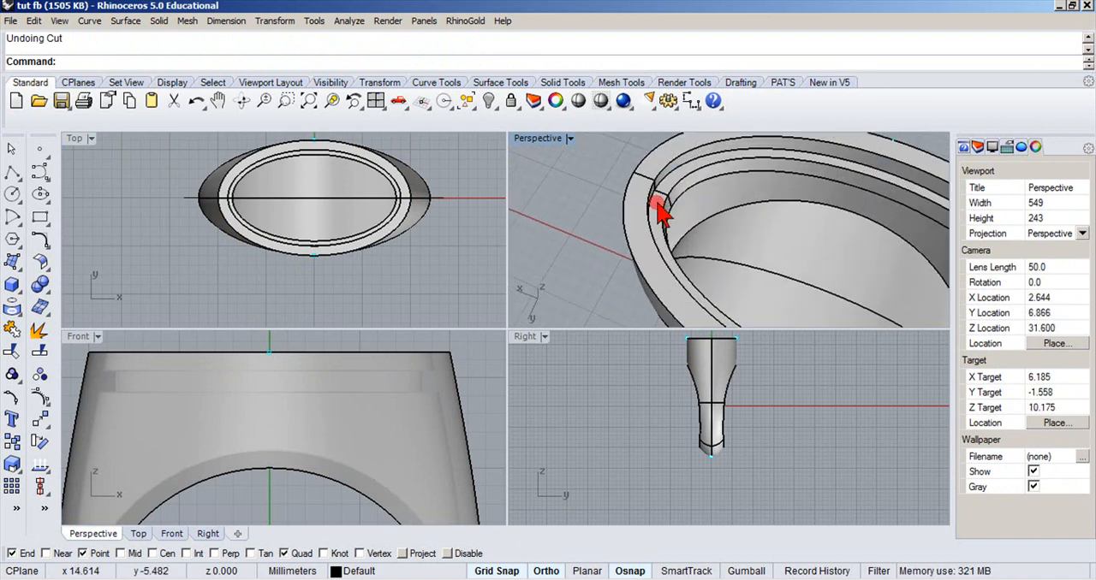
scroll(649, 182, up, 2)
scroll(650, 181, down, 2)
right_drag(650, 182, 729, 144)
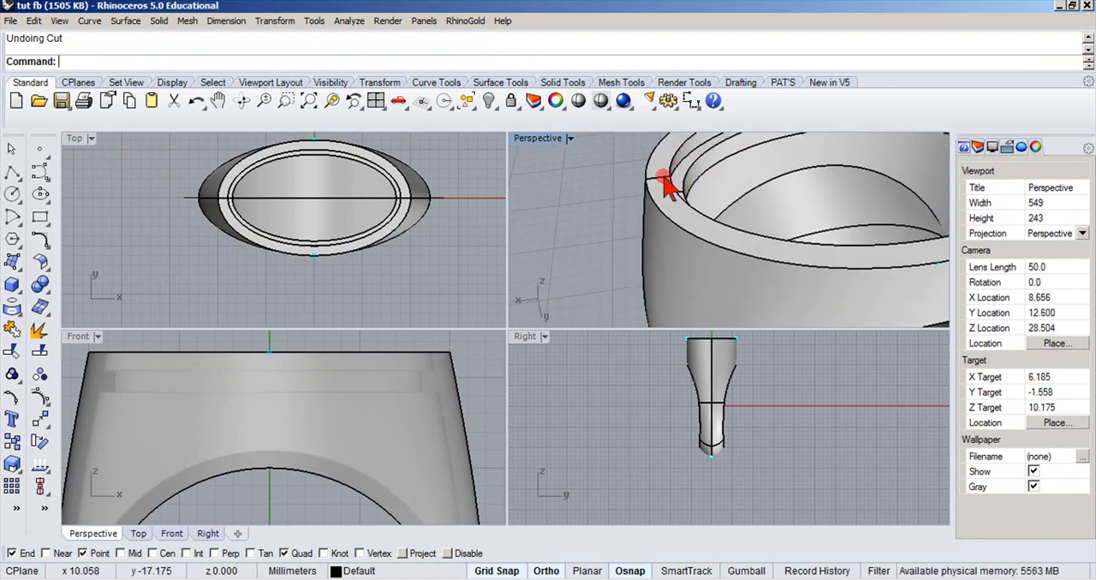
scroll(661, 177, down, 4)
mouse_move(661, 176)
right_down()
mouse_move(738, 139)
mouse_move(648, 190)
right_up()
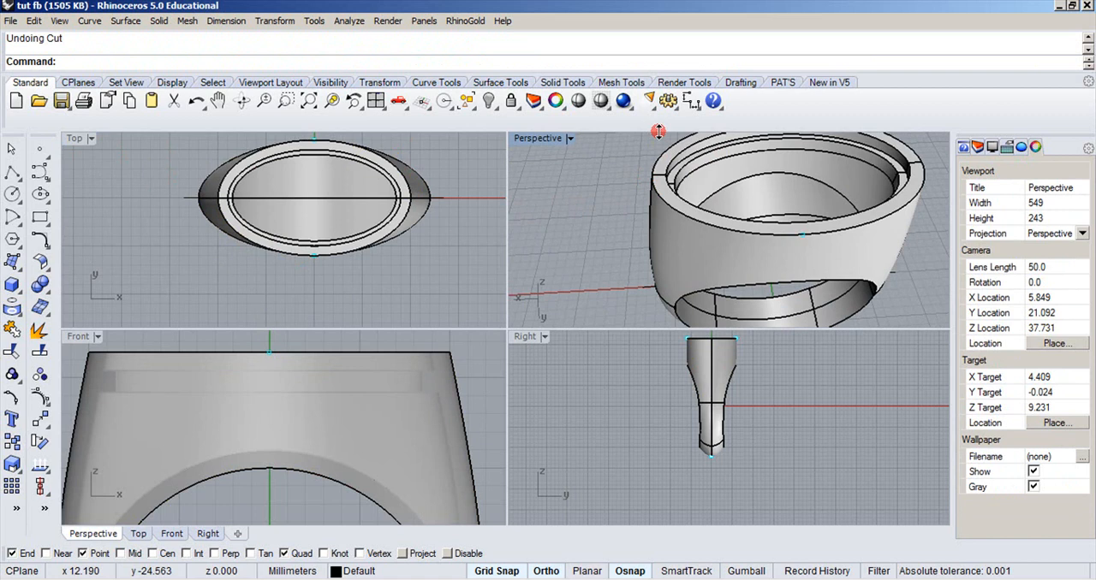
Undo the ring's split along the centre line.
click(39, 351)
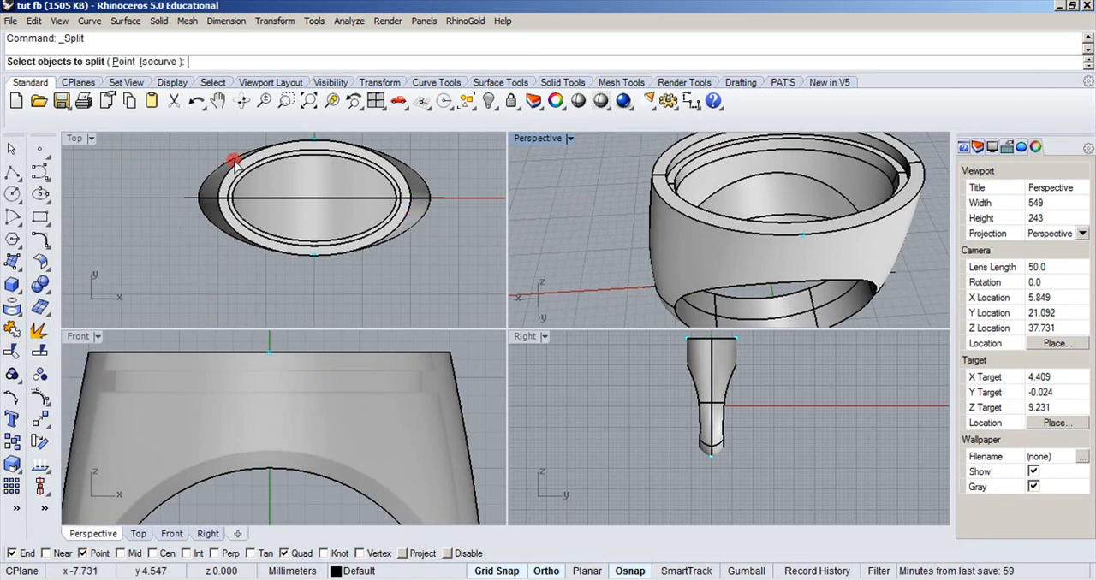
click(225, 169)
click(11, 152)
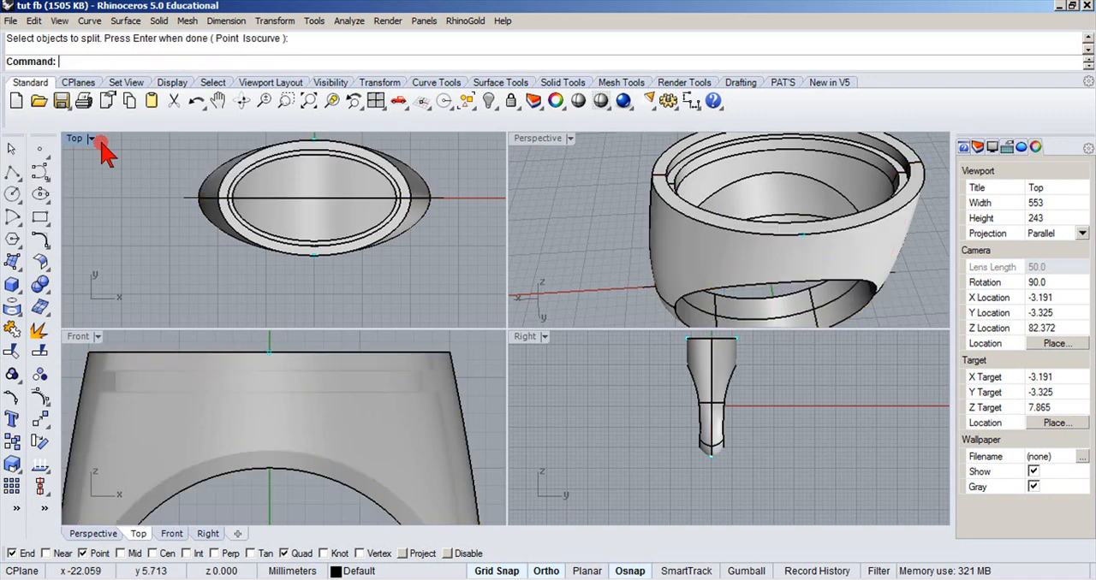
click(196, 101)
click(154, 186)
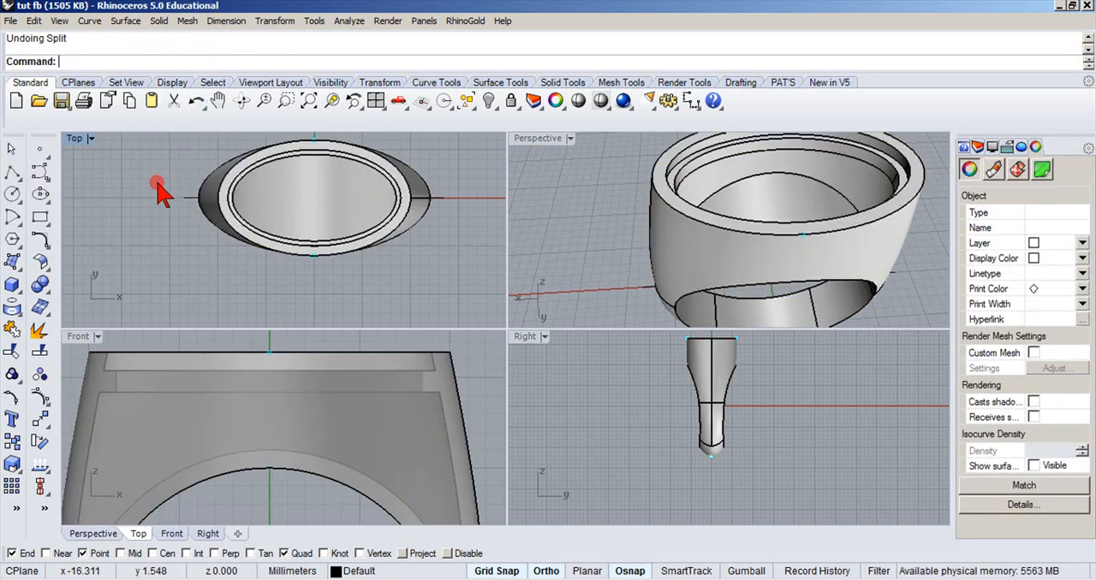
click(243, 184)
click(175, 175)
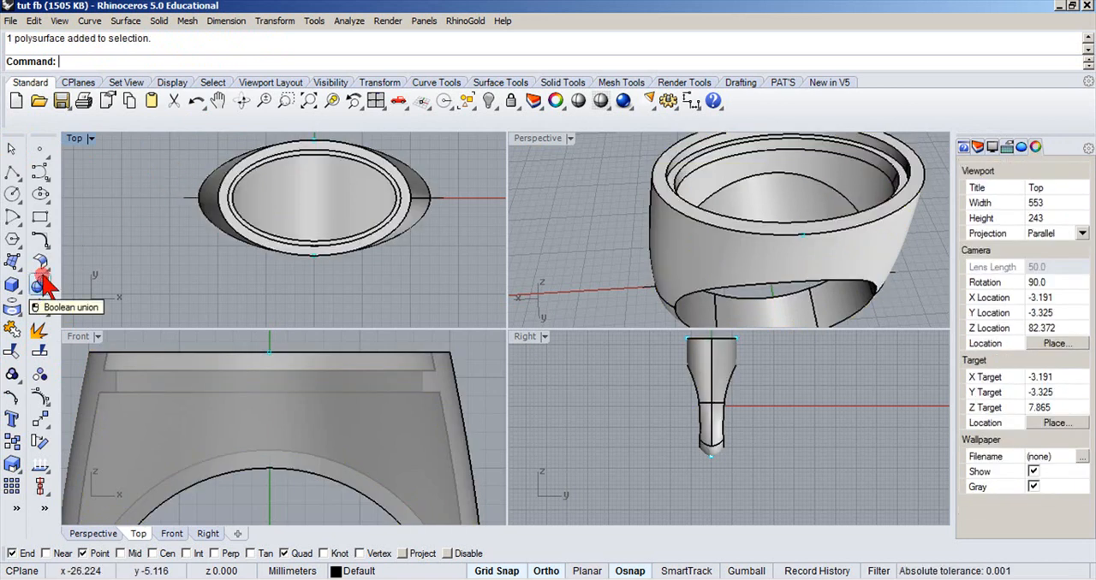
Split the ring body in two, using the horizontal centre line in the Top view as the cutting object.
click(38, 353)
click(241, 155)
right_click(175, 171)
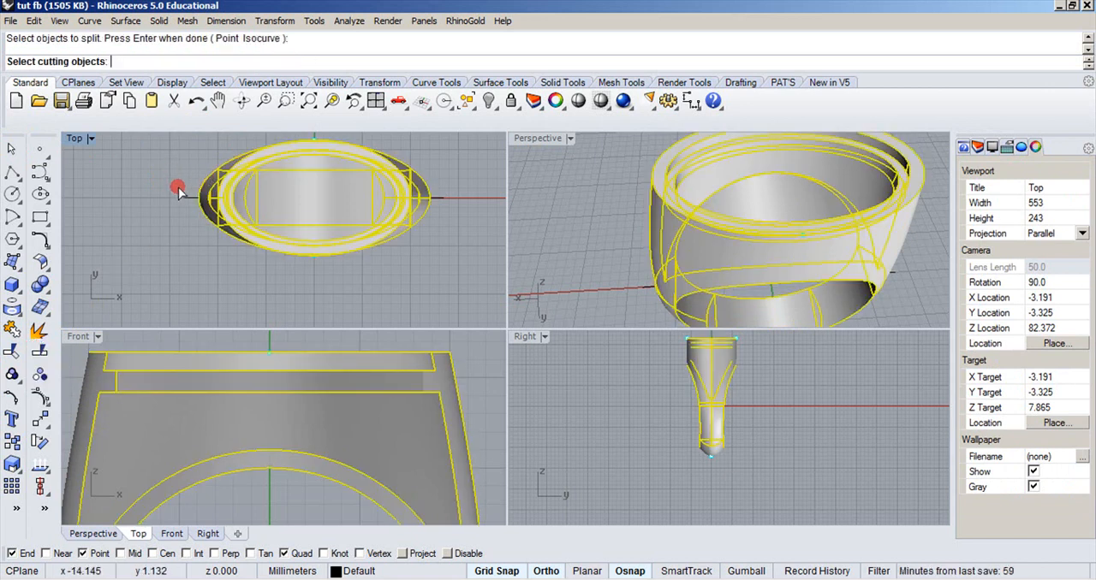
click(190, 202)
right_click(149, 188)
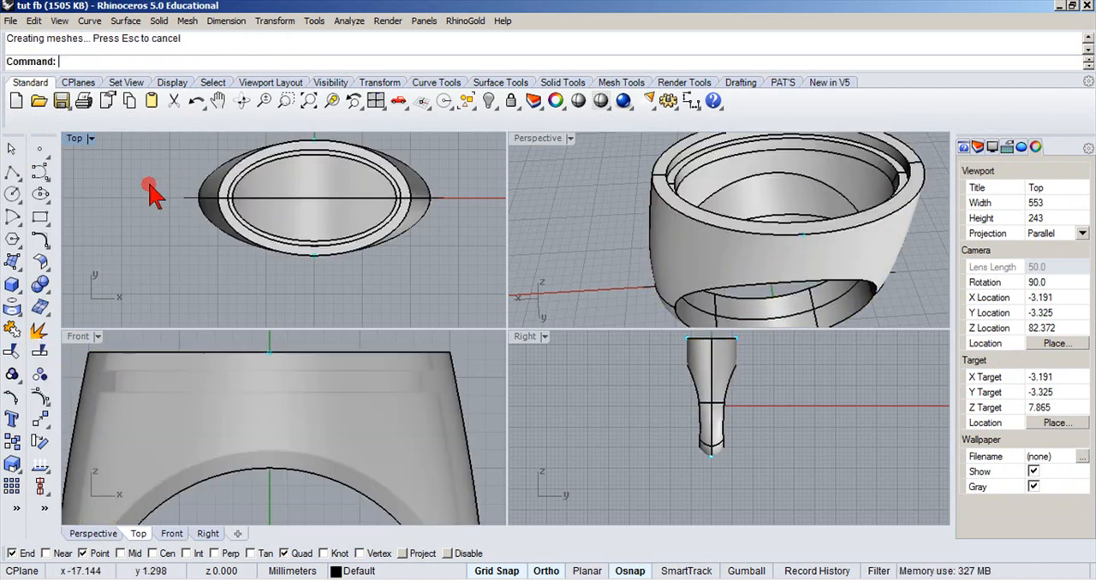
Cap the open faces of both ring halves with the Cap command.
click(257, 176)
text(Cap)
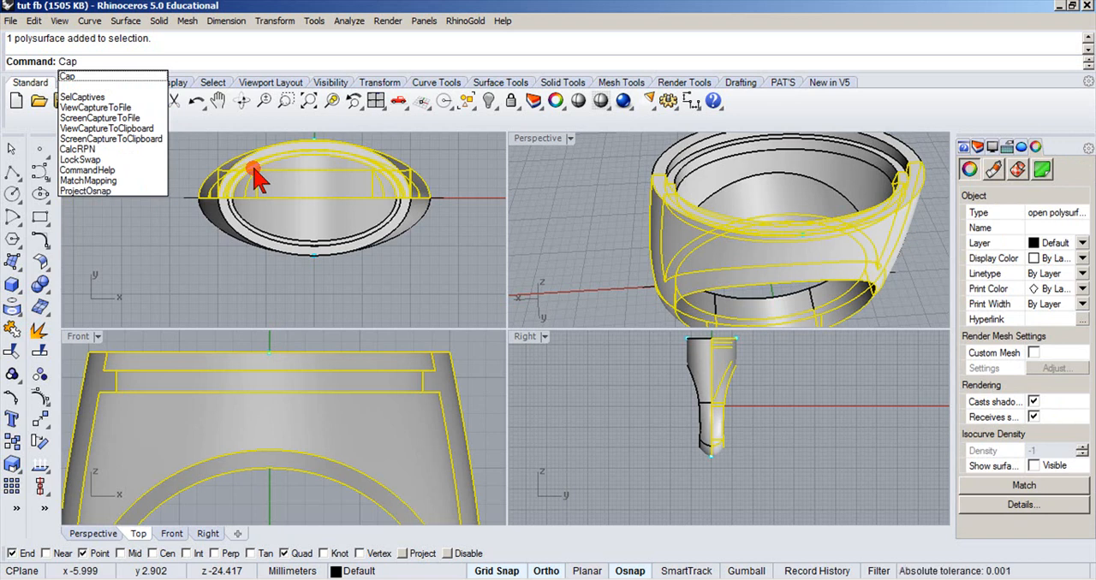
key(Return)
click(176, 257)
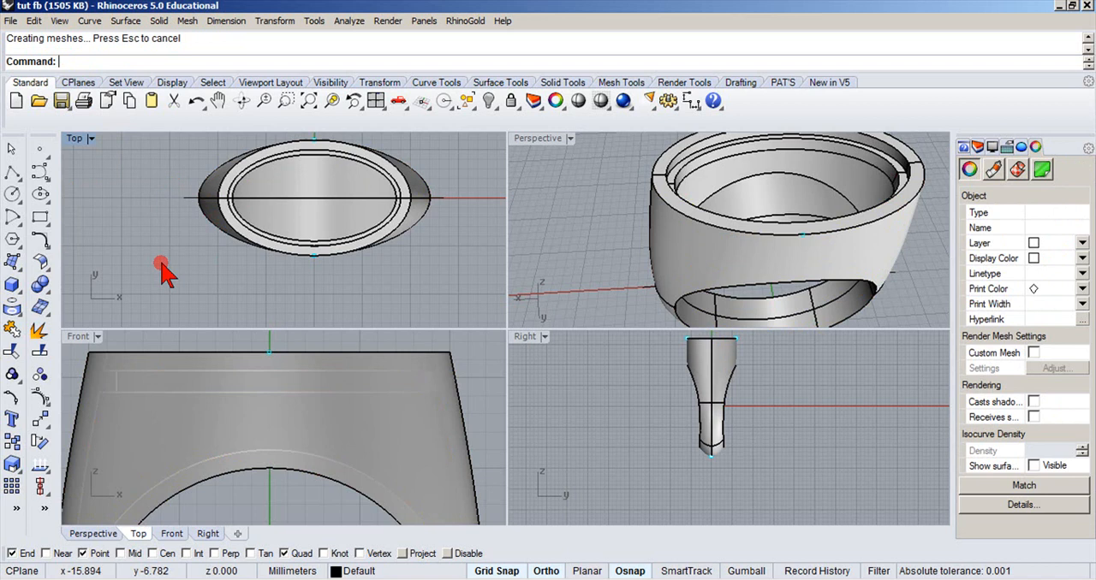
right_click(216, 233)
click(224, 226)
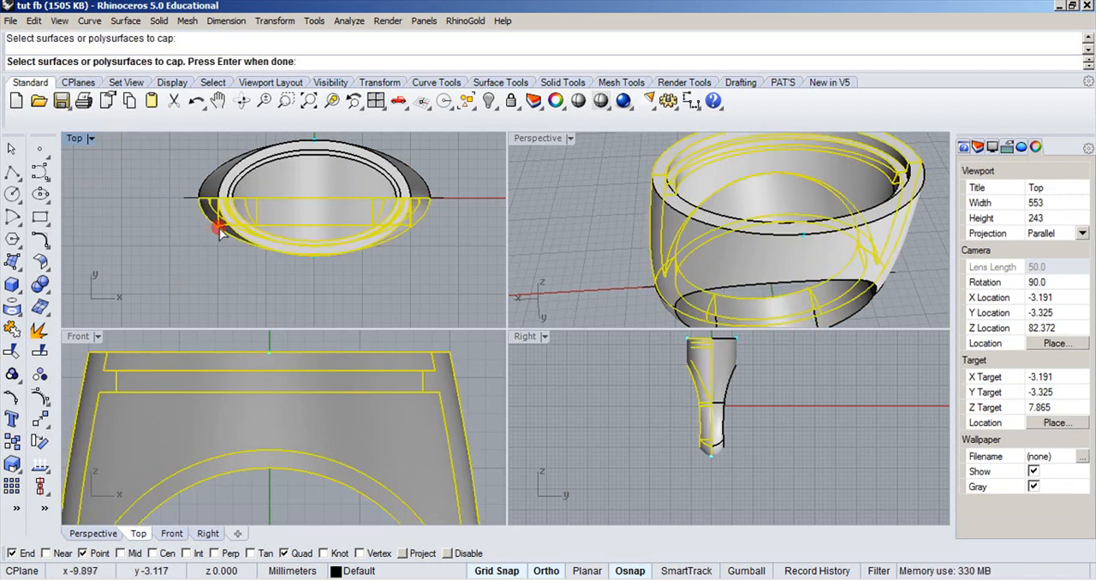
right_click(220, 234)
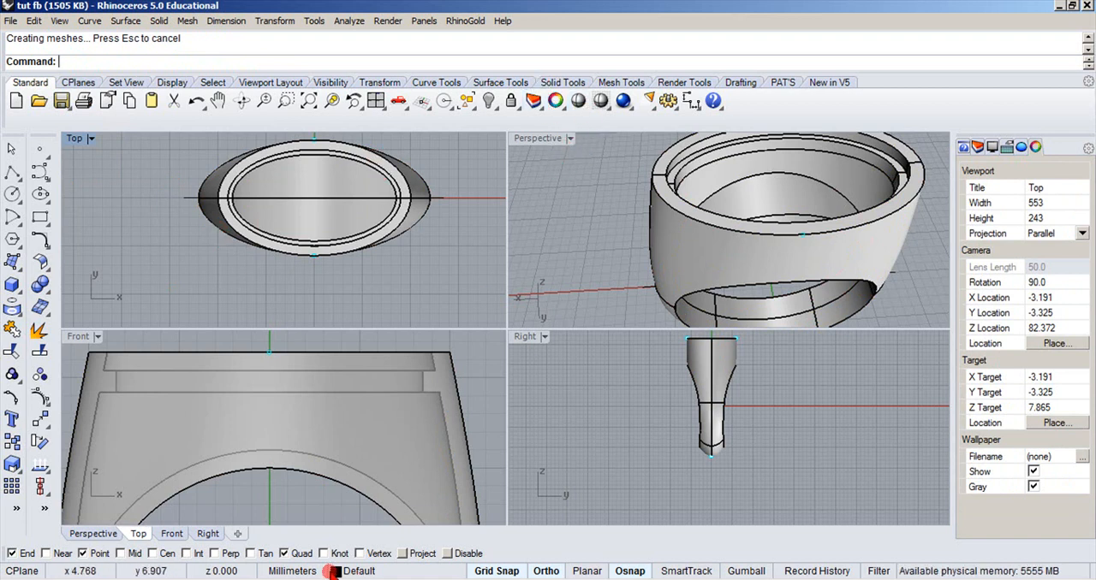
Turn on Layer 01 and set the gemstone's display color to red, working in a maximized Perspective view.
click(335, 571)
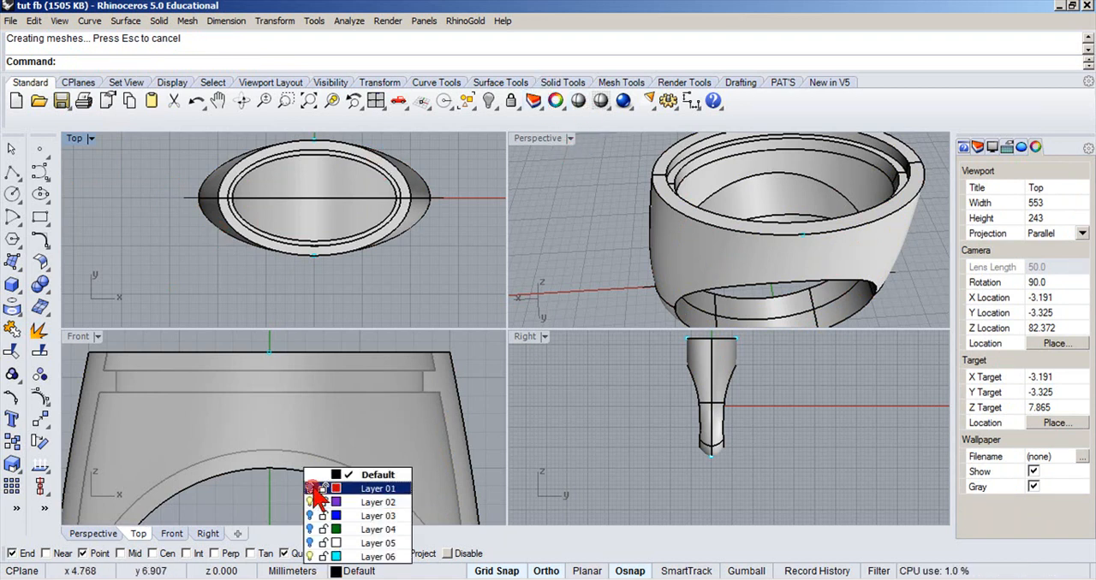
click(310, 488)
double_click(518, 137)
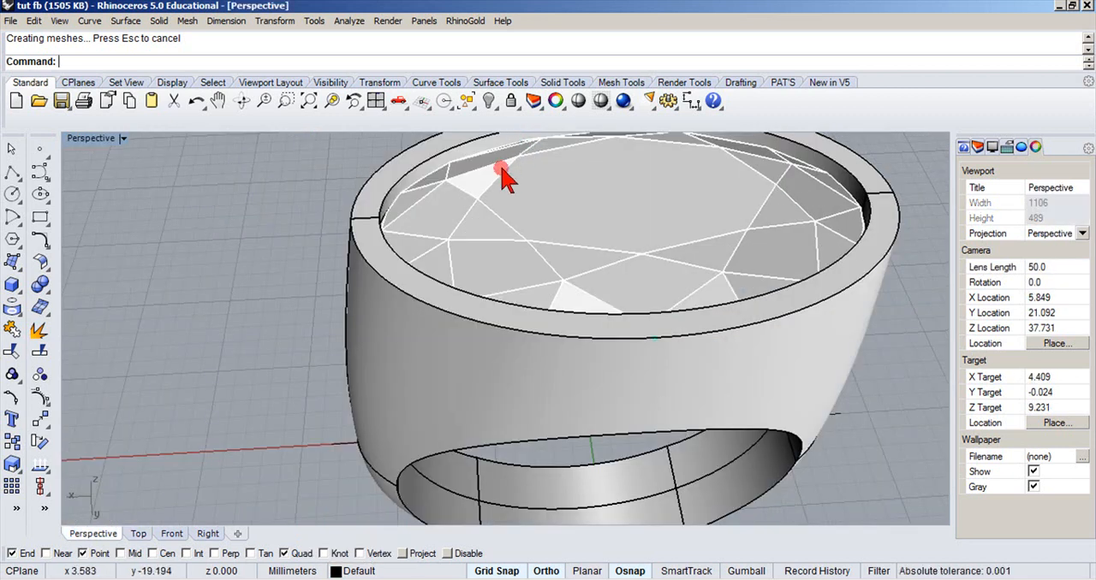
scroll(497, 189, down, 8)
click(509, 173)
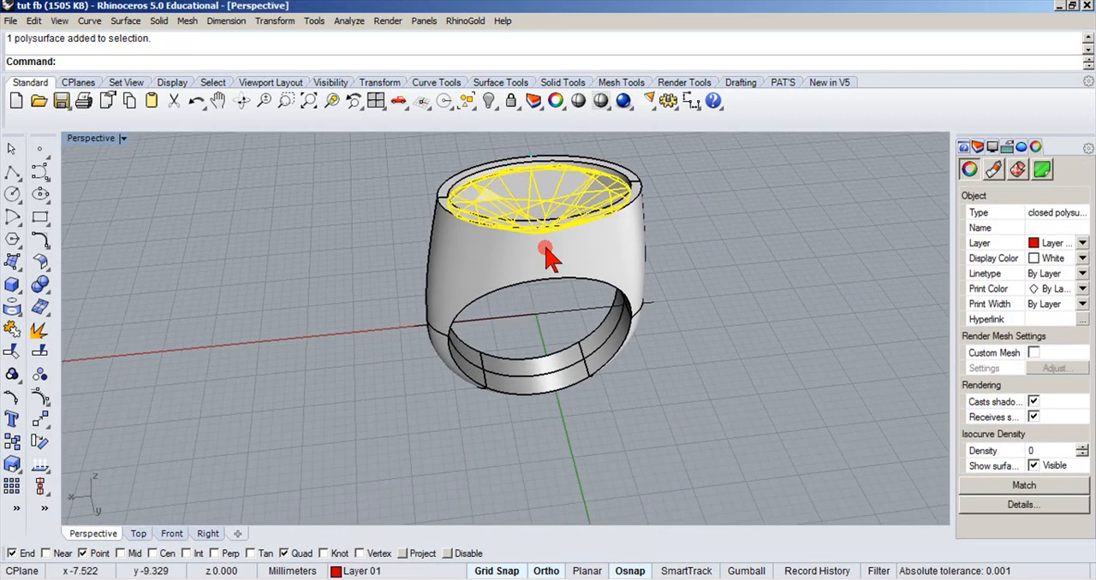
click(1082, 258)
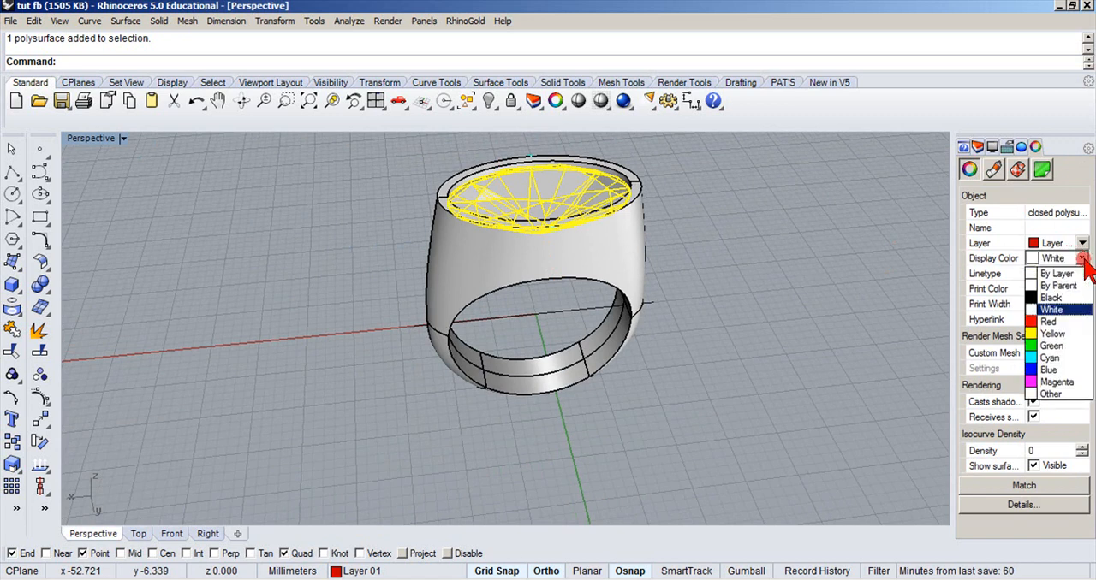
click(1038, 323)
click(870, 295)
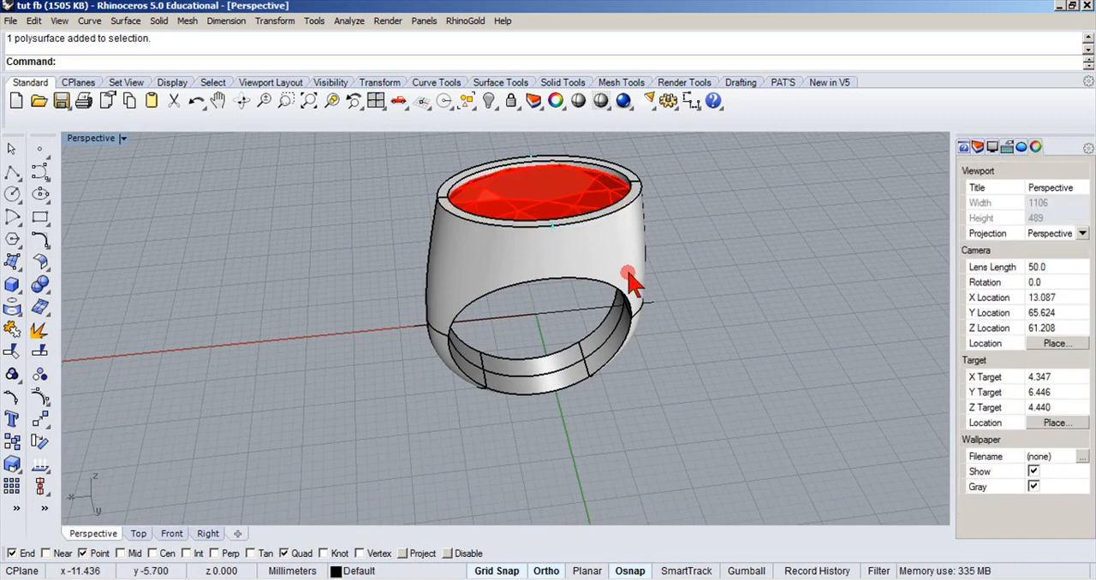
Cut one half of the ring out of the model, inspect the exposed cross-section with the gemstone, and undo the cut.
click(526, 231)
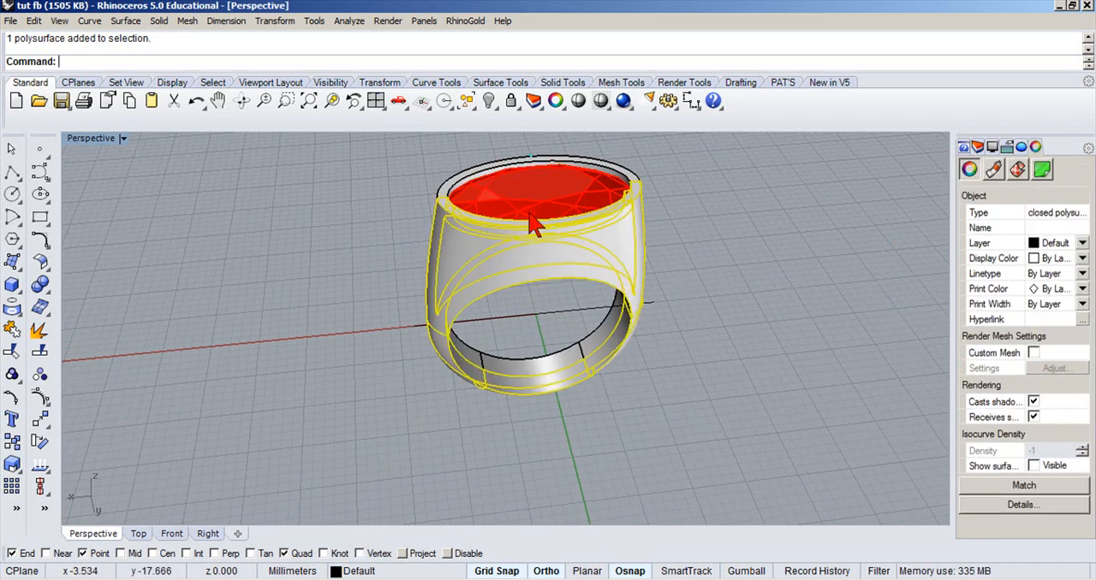
click(175, 103)
right_drag(377, 224, 315, 211)
scroll(554, 256, up, 6)
right_drag(558, 256, 524, 322)
scroll(628, 250, down, 6)
click(197, 101)
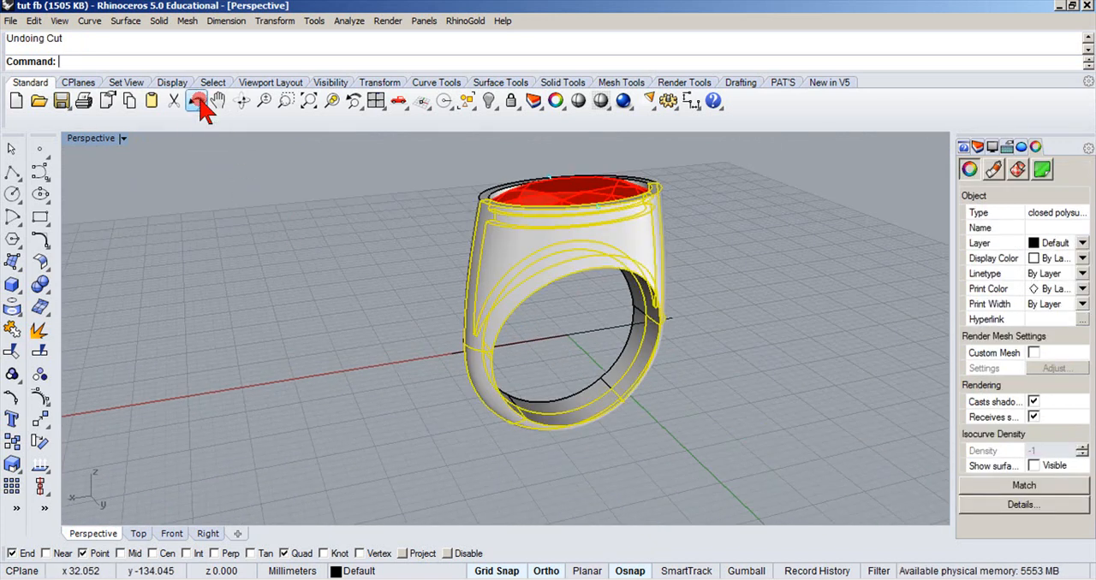
Undo the gemstone's display color change and the Layer 01 visibility change.
click(199, 102)
click(192, 166)
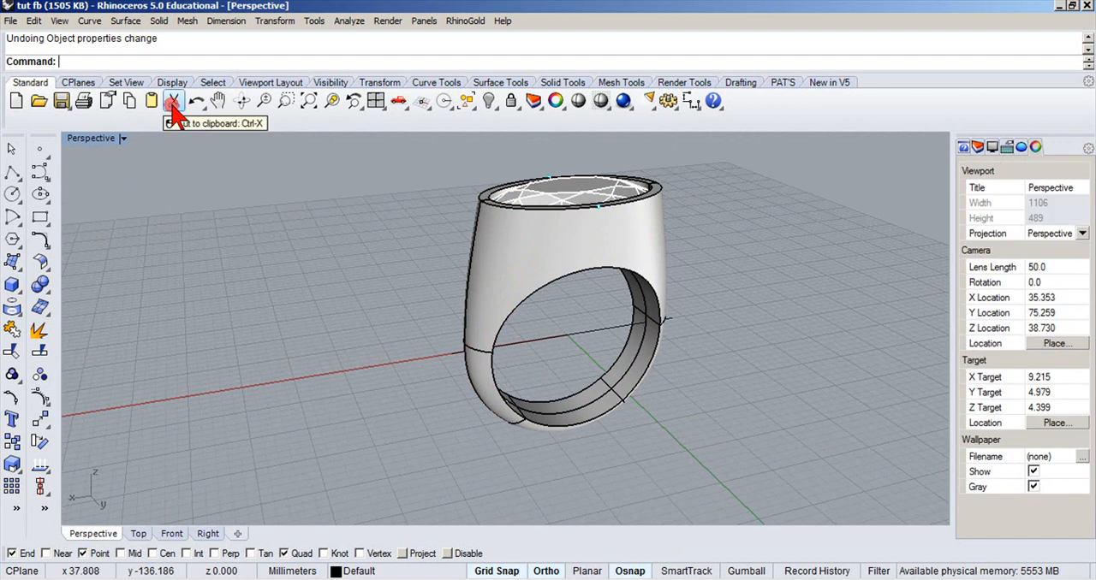
click(173, 102)
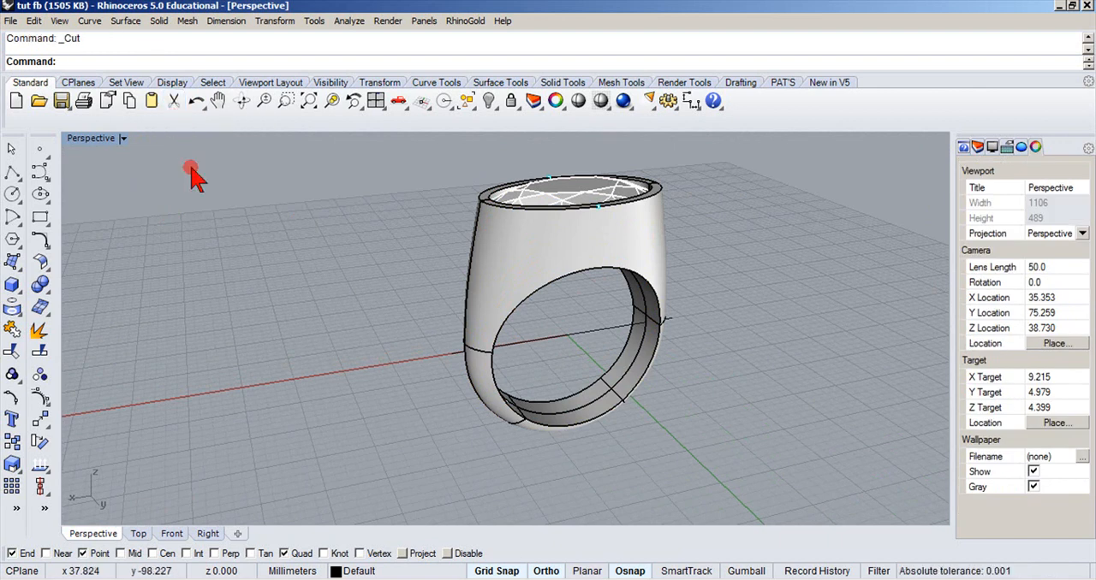
click(197, 103)
click(215, 175)
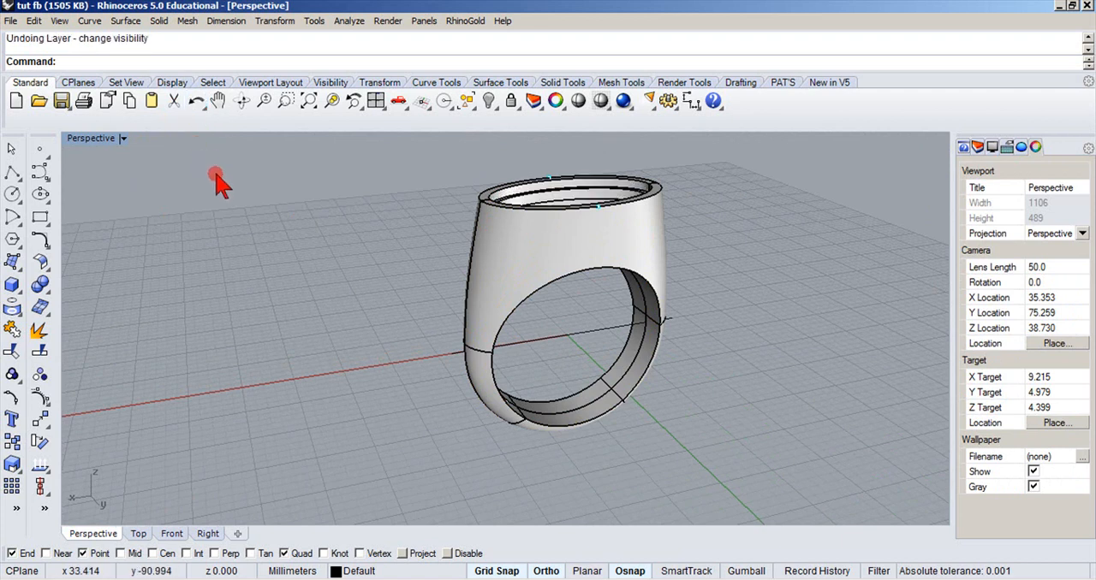
Undo the most recent capping of a ring half and inspect the front half by selecting it.
right_drag(215, 178, 233, 248)
click(472, 259)
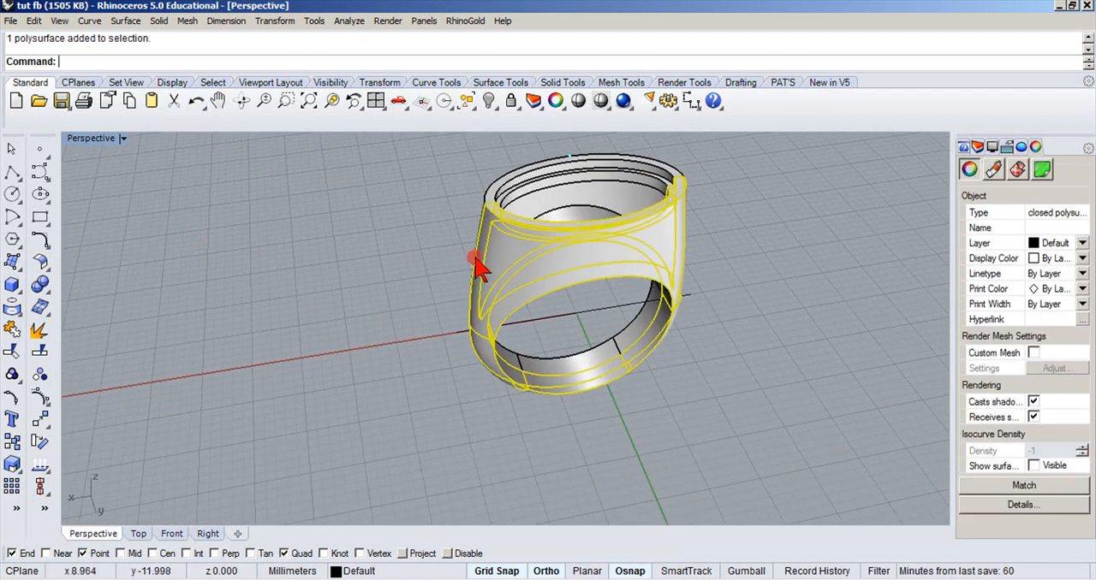
click(399, 242)
click(196, 101)
click(360, 190)
click(484, 229)
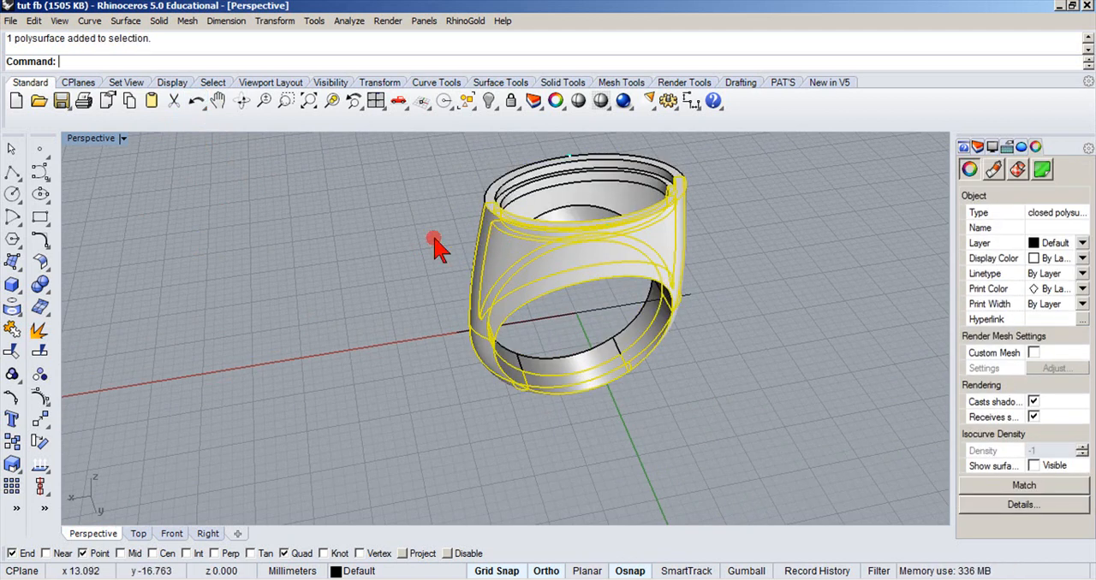
right_drag(458, 264, 611, 202)
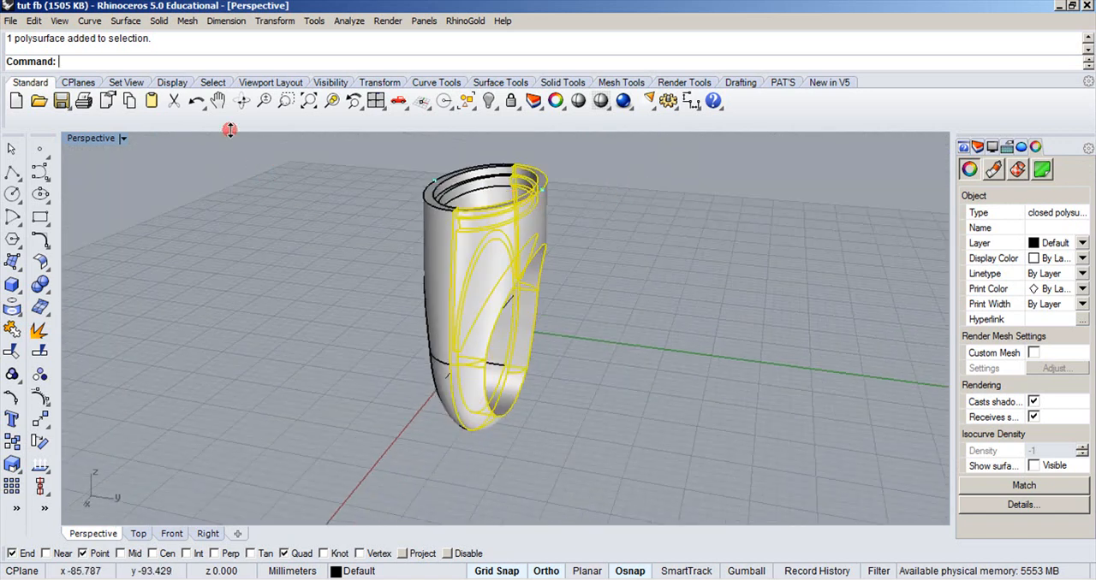
click(244, 227)
Undo the remaining cap and the lengthwise split, and select the ring to check its object type.
click(196, 102)
click(197, 102)
click(243, 229)
click(450, 242)
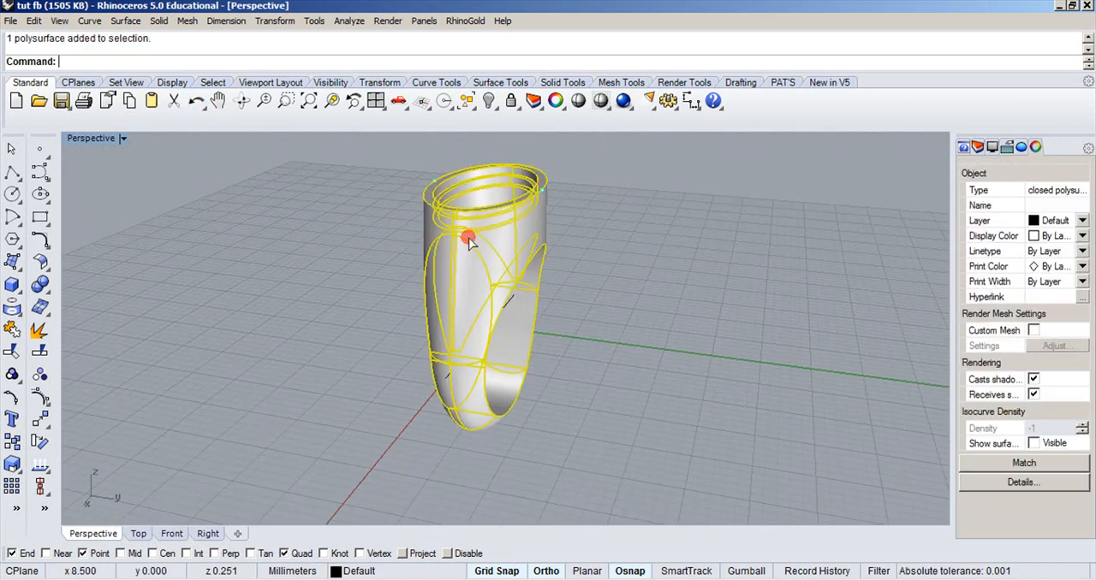
right_drag(538, 245, 463, 296)
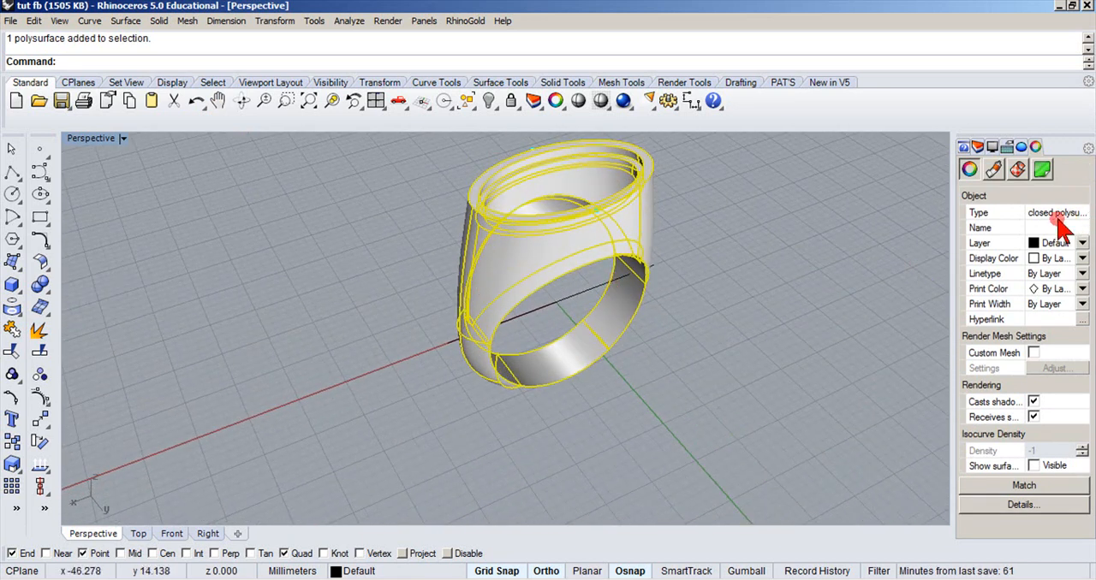
click(354, 363)
Set the Perspective view to Rendered display and examine the ring from another angle.
click(123, 138)
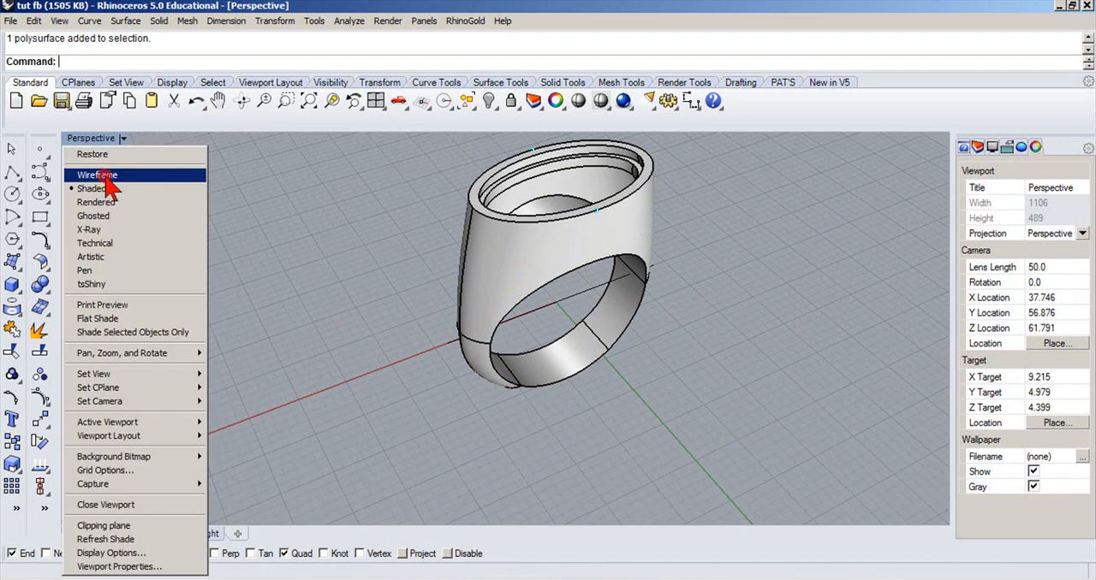
click(92, 202)
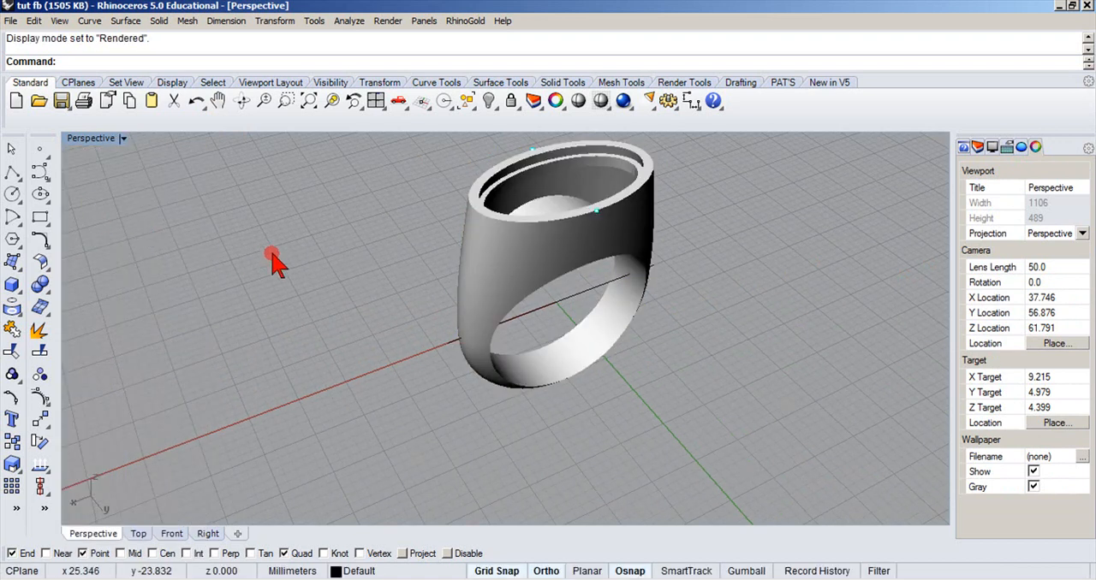
right_drag(273, 261, 149, 277)
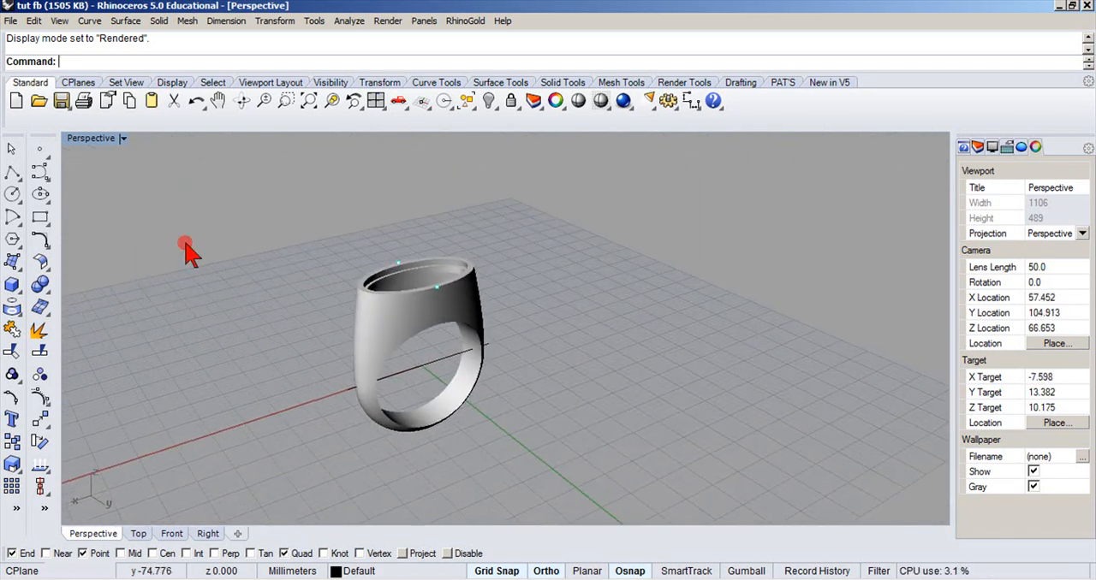
Turn on Layer 01 to show the gemstone and set the Perspective view to Shaded display.
right_click(336, 568)
click(336, 569)
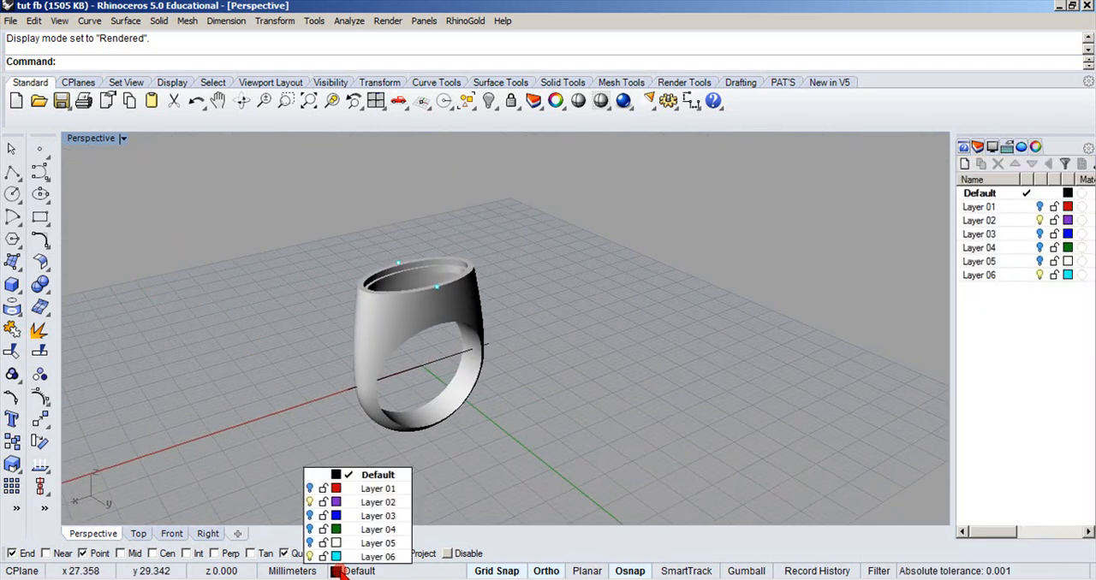
click(310, 489)
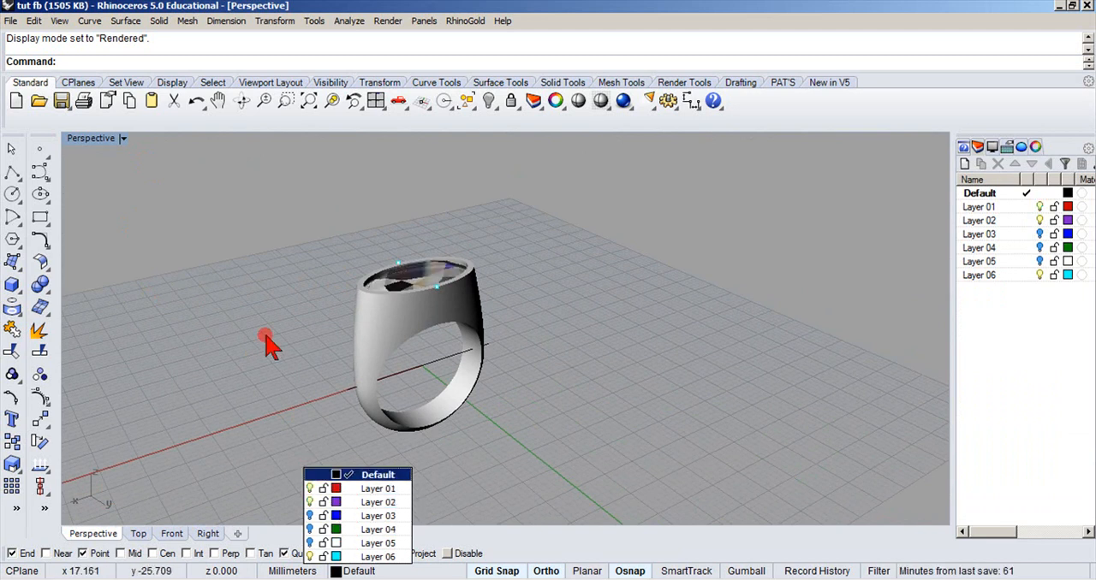
click(122, 139)
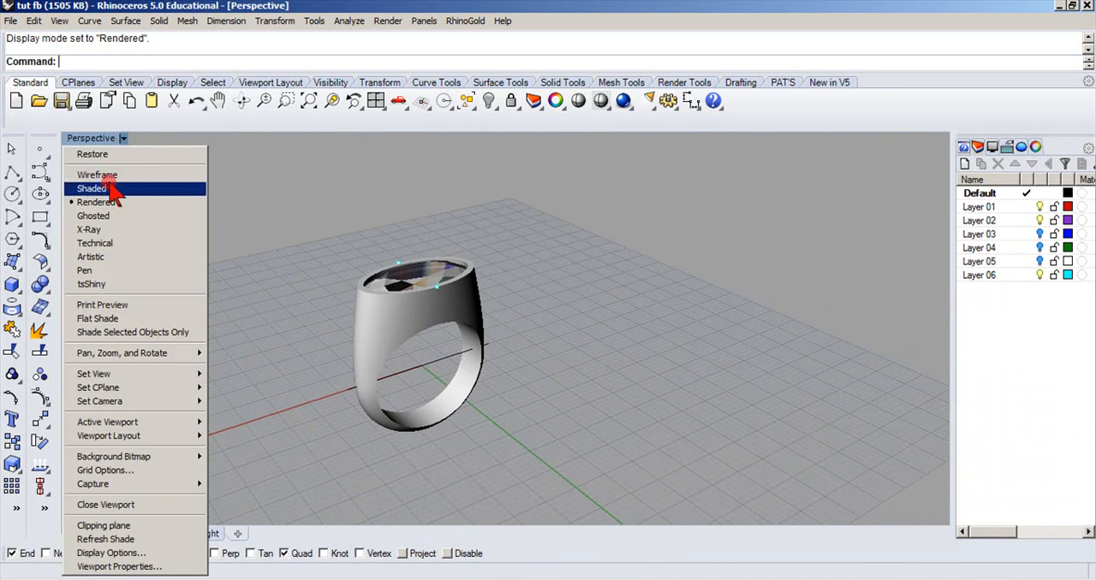
click(115, 191)
scroll(437, 342, up, 2)
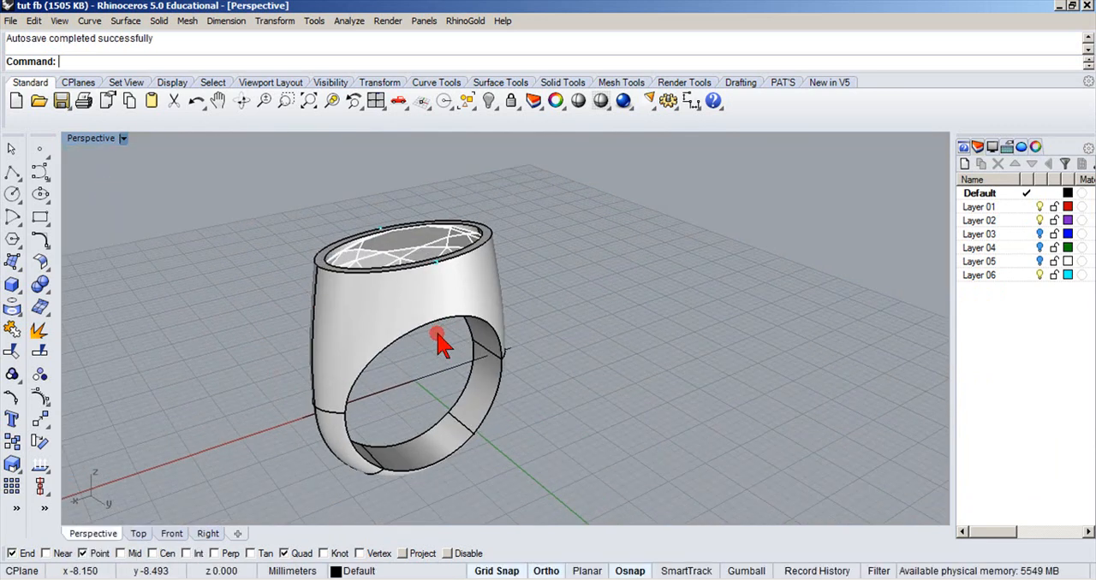
click(13, 286)
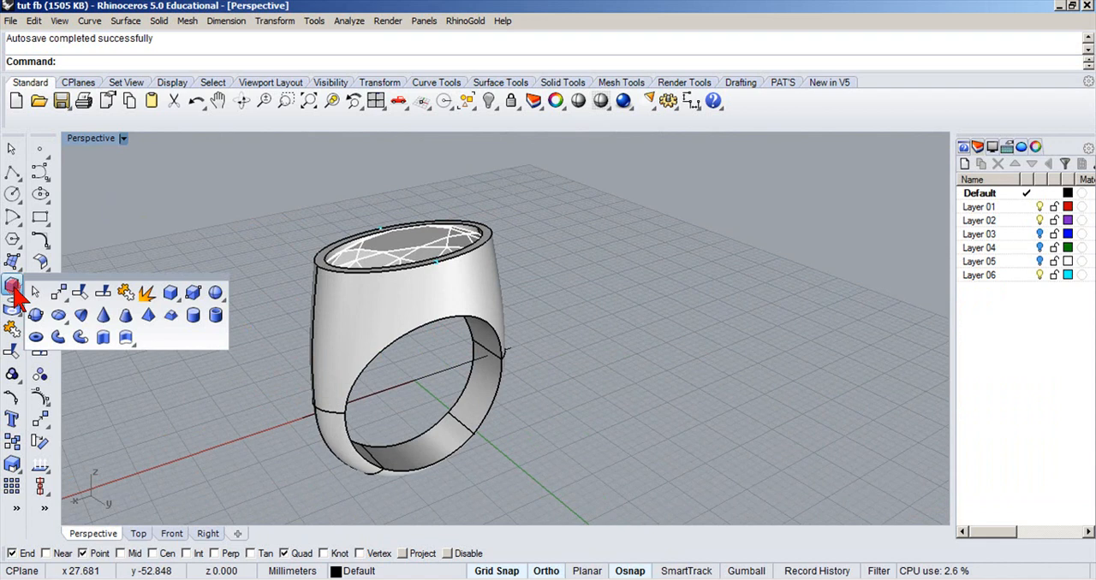
click(13, 263)
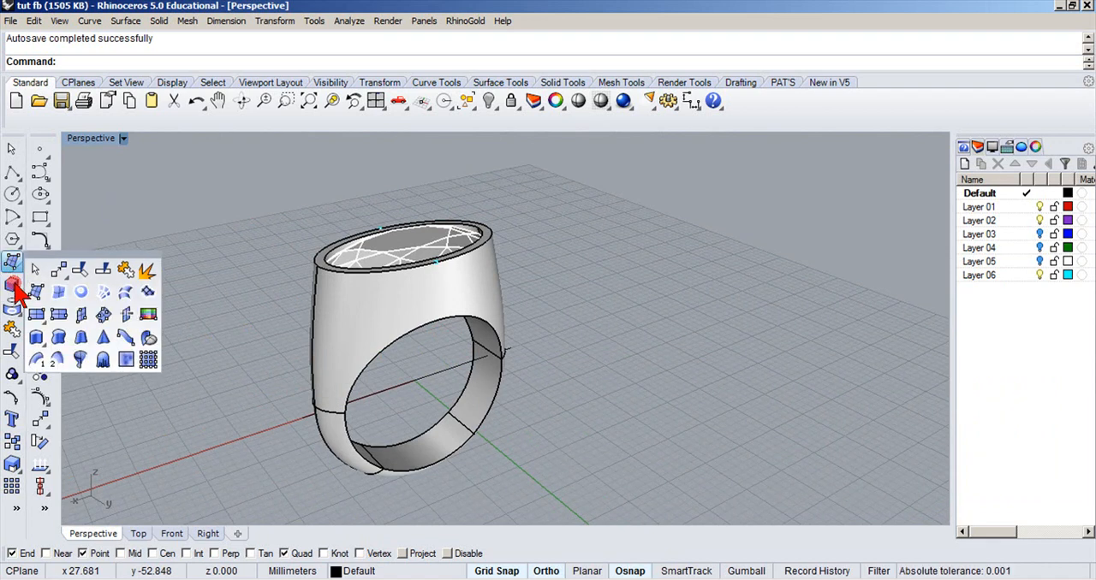
click(13, 286)
right_drag(166, 238, 202, 213)
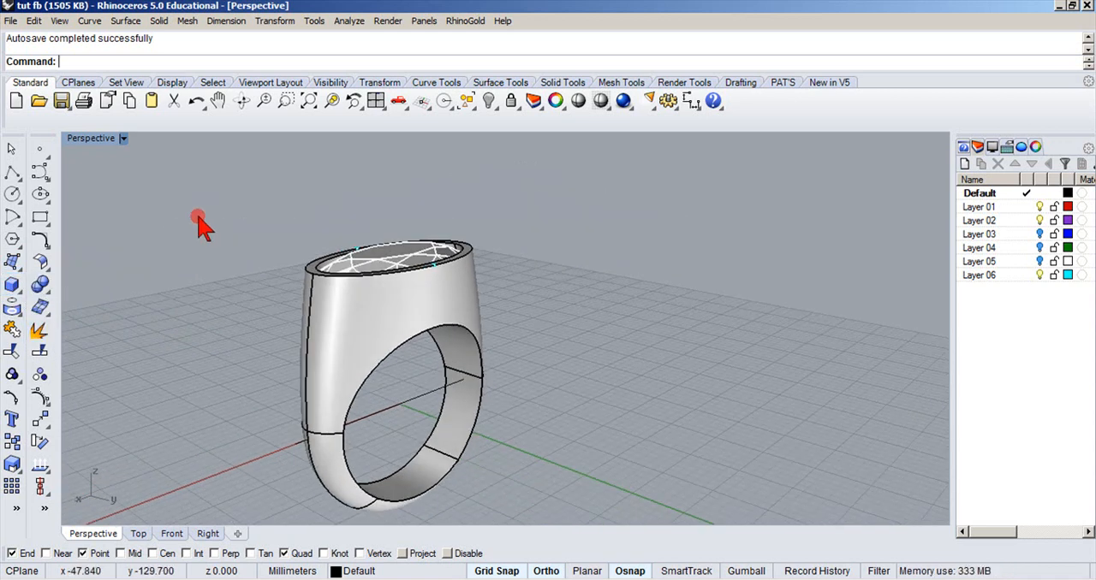
mouse_move(205, 237)
right_down()
mouse_move(159, 264)
mouse_move(159, 279)
right_up()
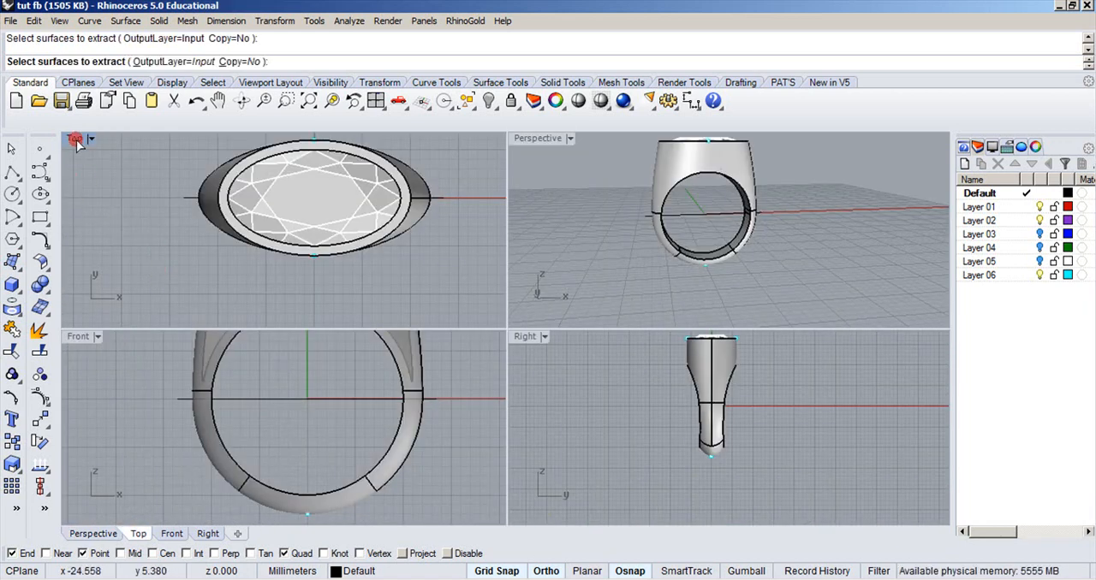
Fillet all edges around the front of the ring's finger hole with a radius of 0.6.
click(39, 286)
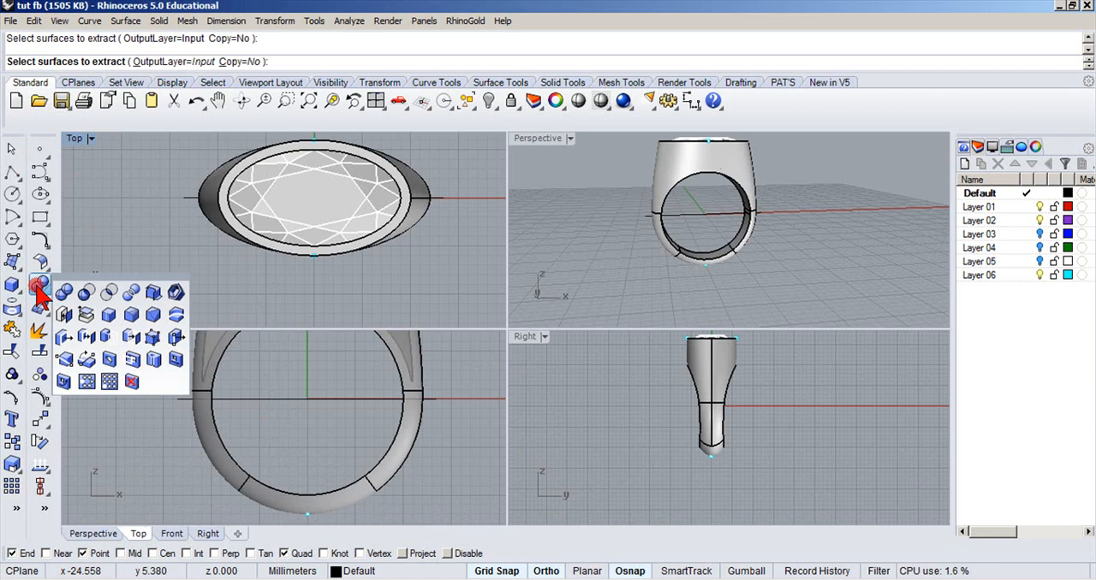
click(131, 315)
double_click(522, 139)
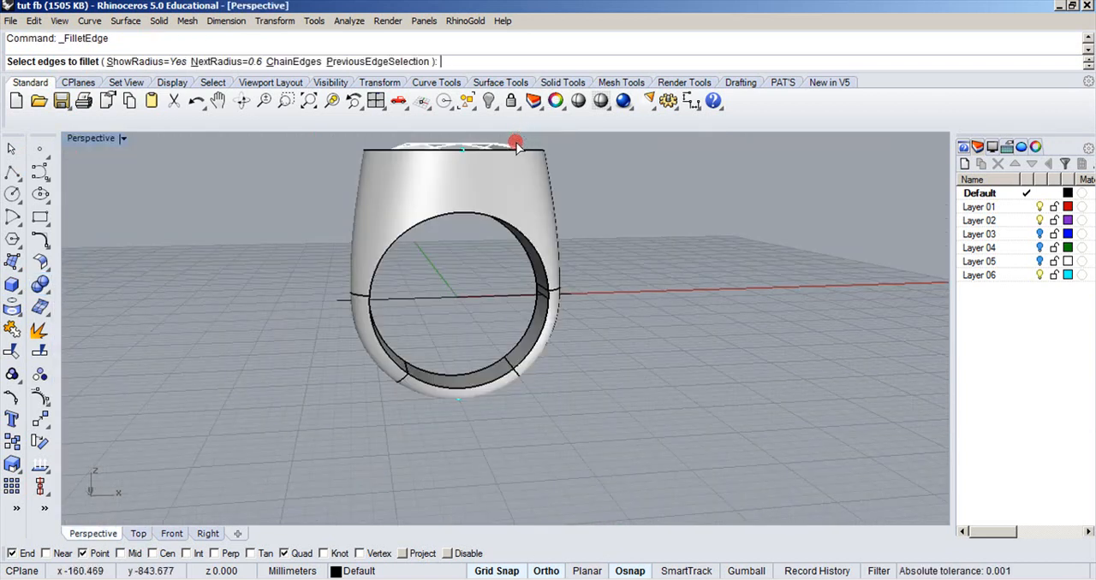
right_drag(405, 273, 404, 225)
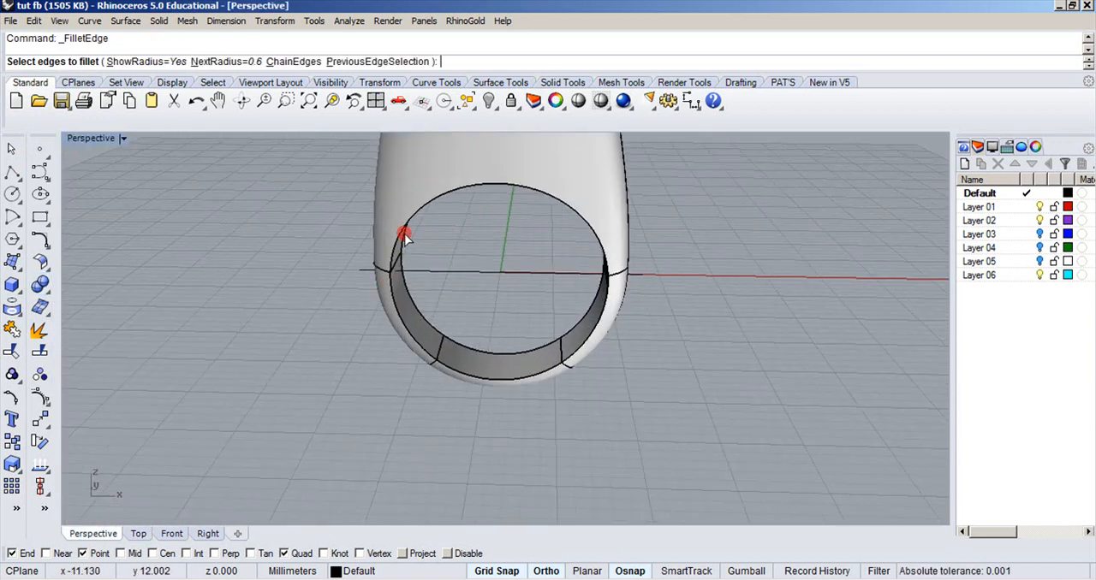
click(396, 233)
click(395, 313)
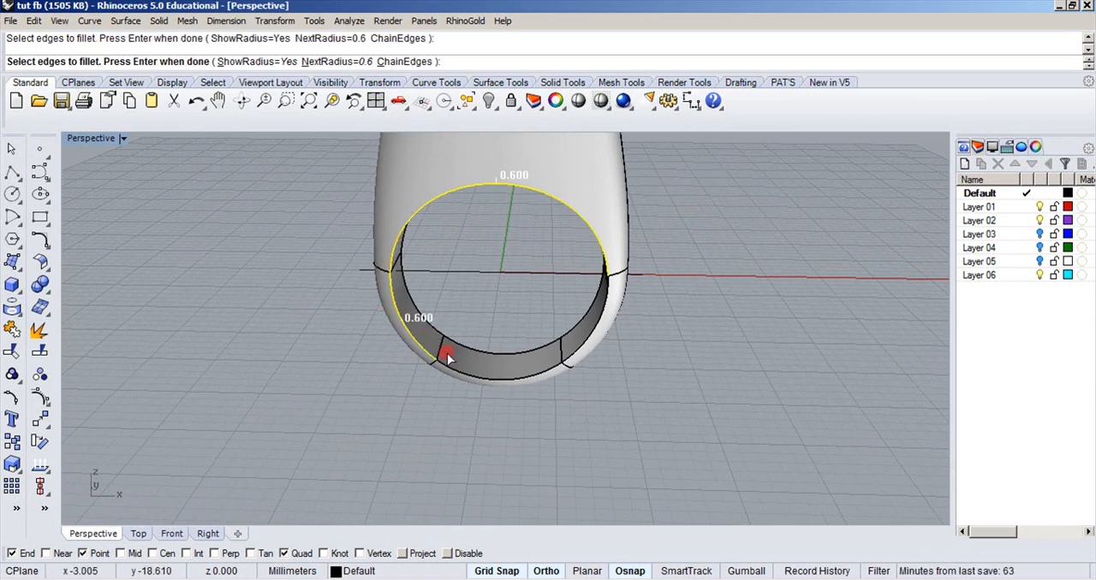
click(566, 359)
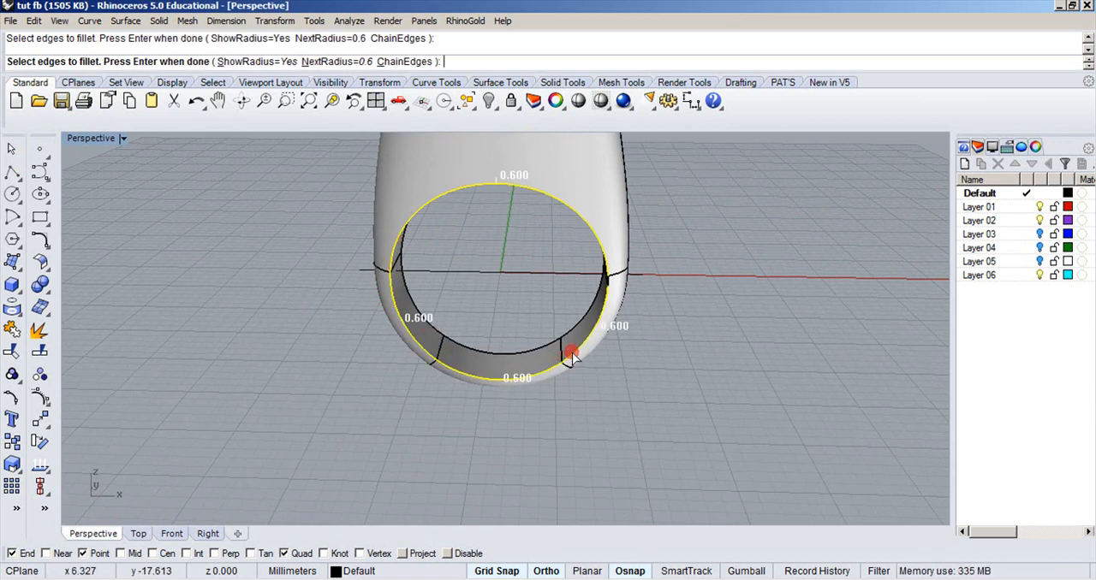
click(606, 286)
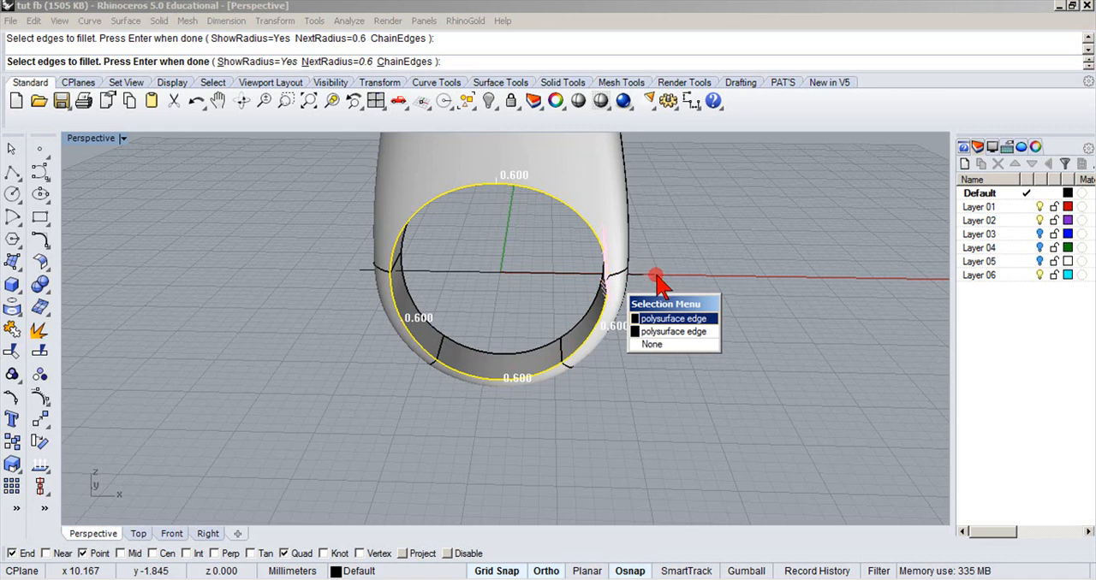
click(644, 318)
right_drag(673, 197, 764, 165)
scroll(560, 335, up, 6)
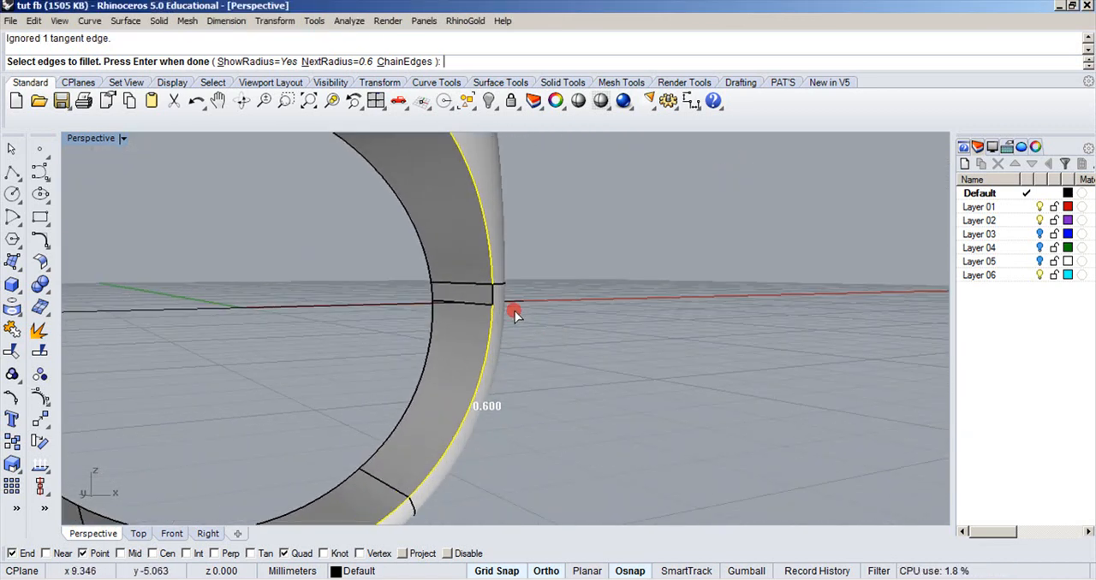
click(492, 302)
key(Return)
right_drag(557, 238, 548, 246)
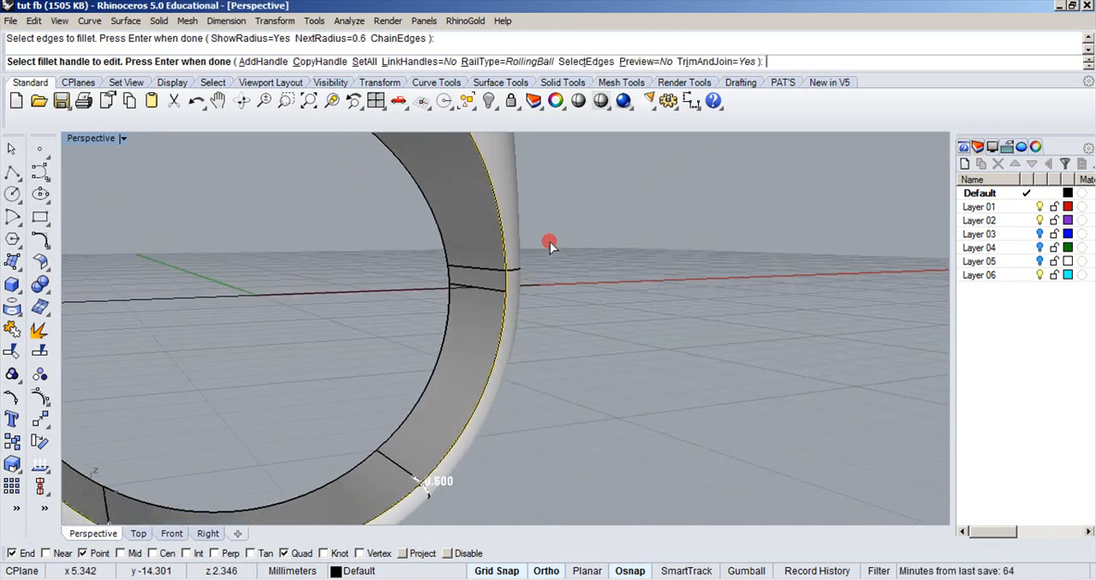
right_click(549, 244)
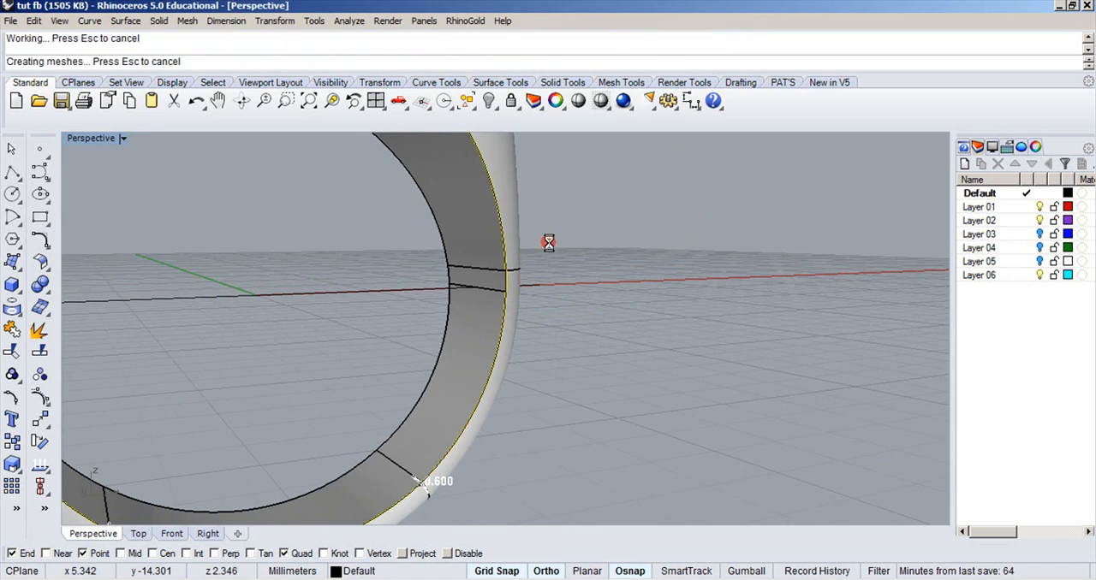
scroll(553, 248, down, 6)
right_drag(498, 264, 920, 267)
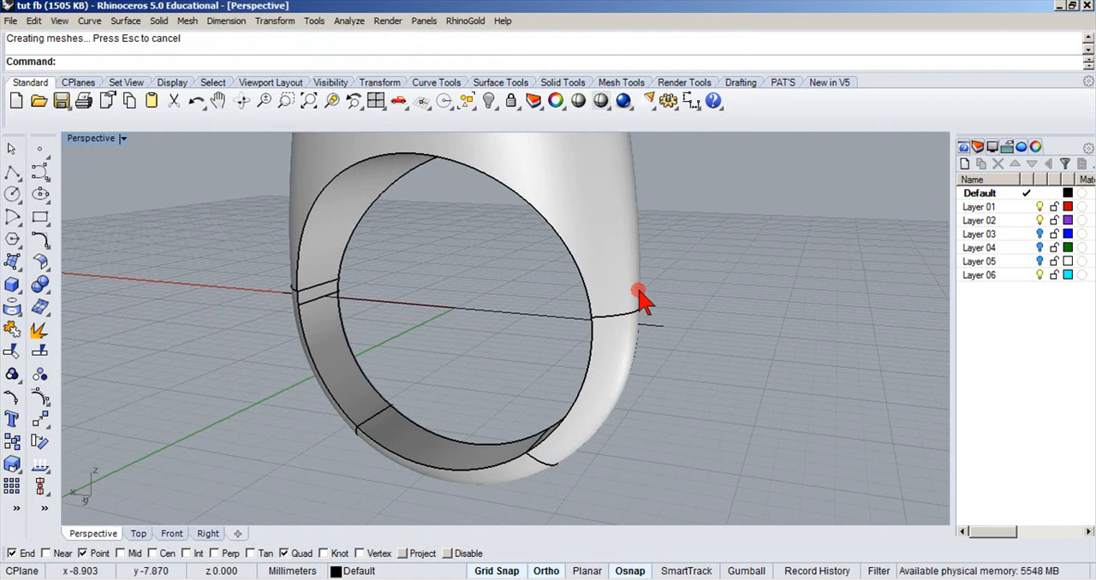
right_click(178, 332)
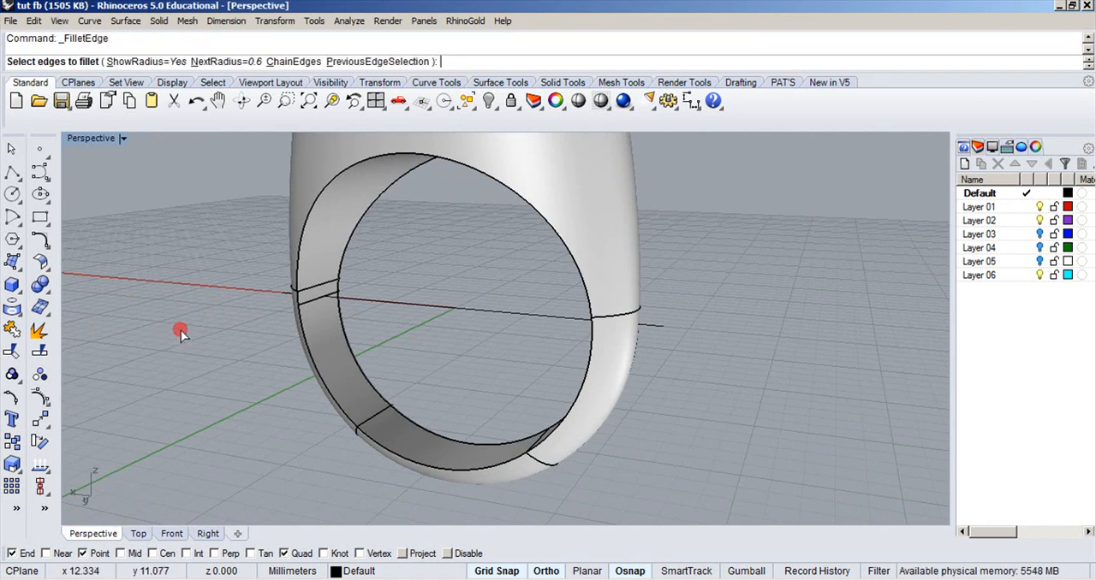
click(298, 227)
click(296, 297)
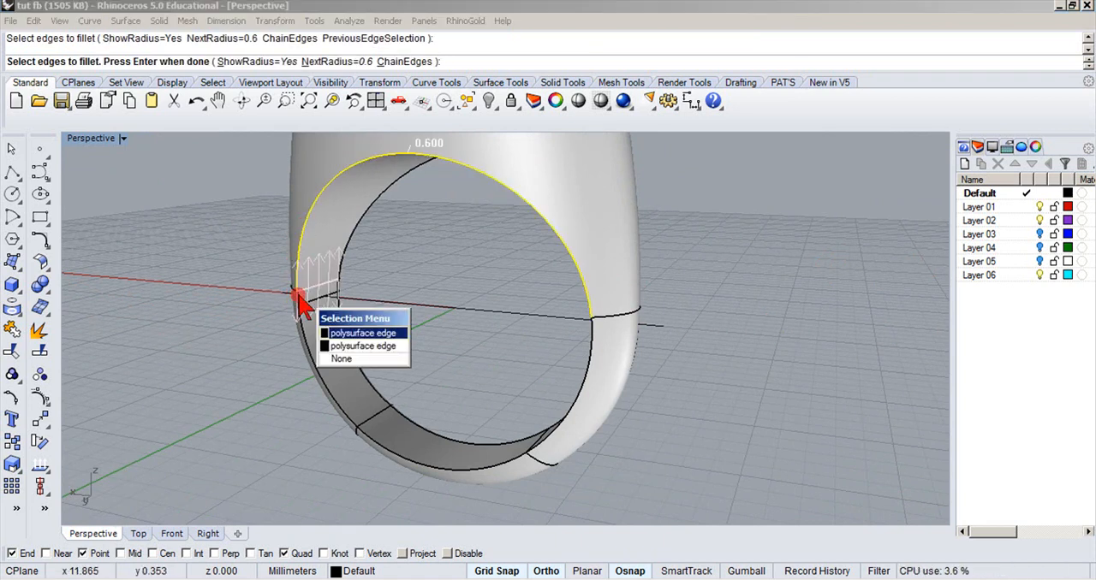
click(331, 346)
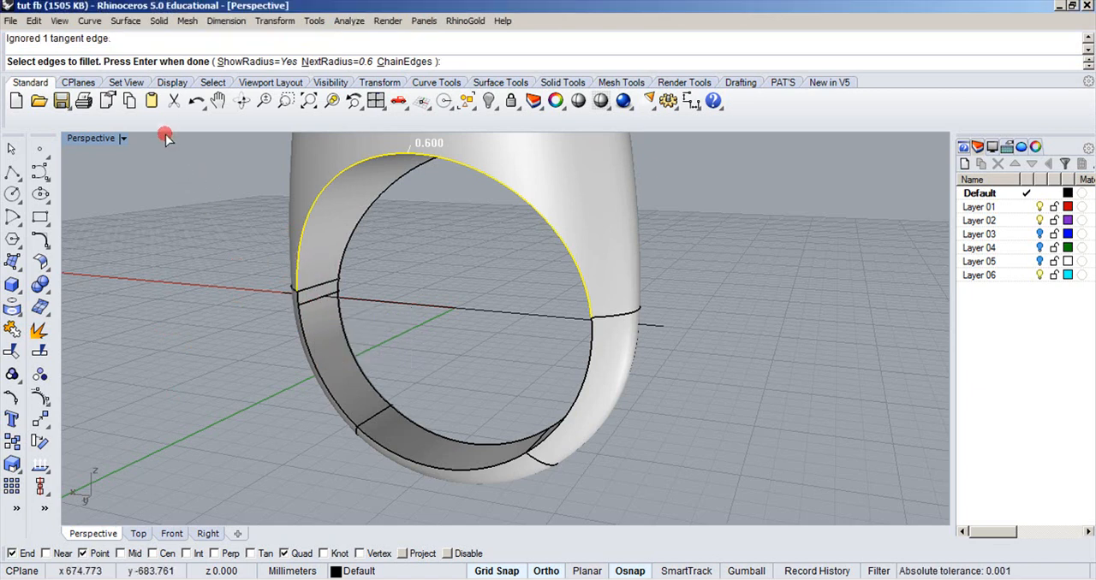
key(Escape)
Fillet all edges around the opposite side of the finger hole with a radius of 0.6.
right_click(197, 275)
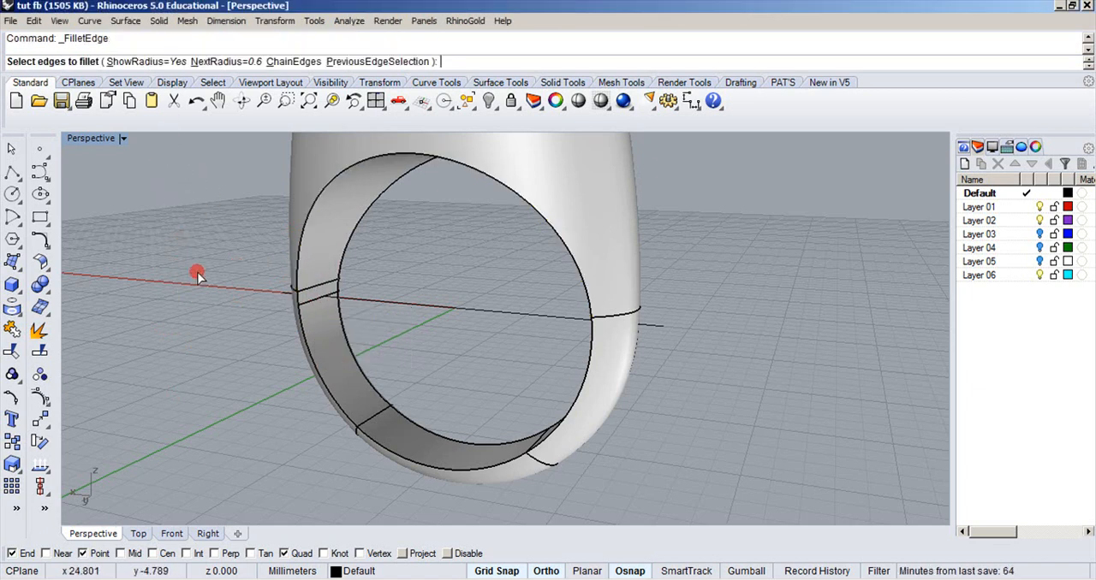
click(303, 247)
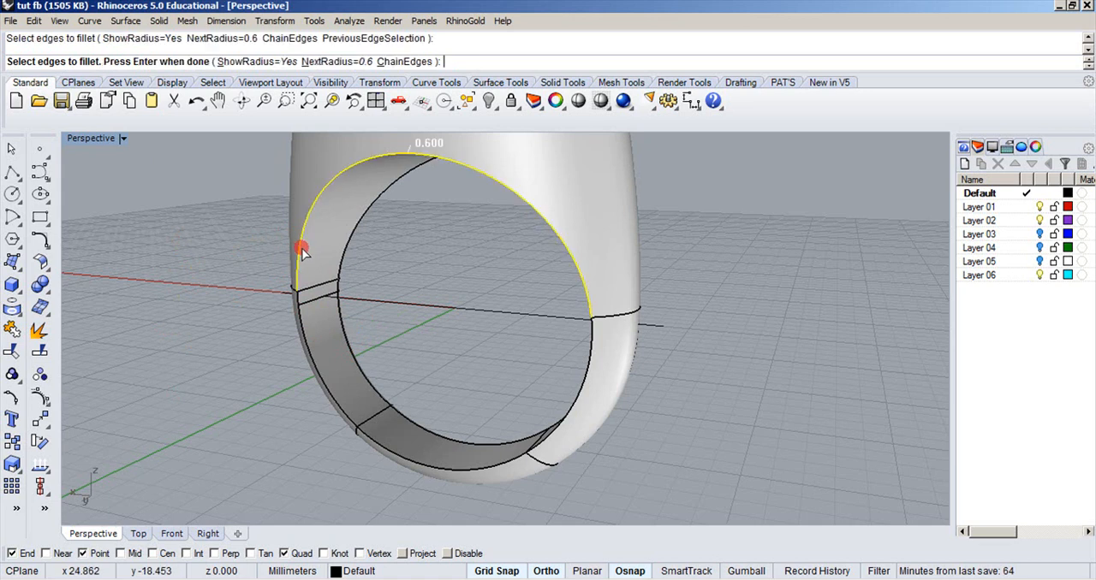
click(294, 298)
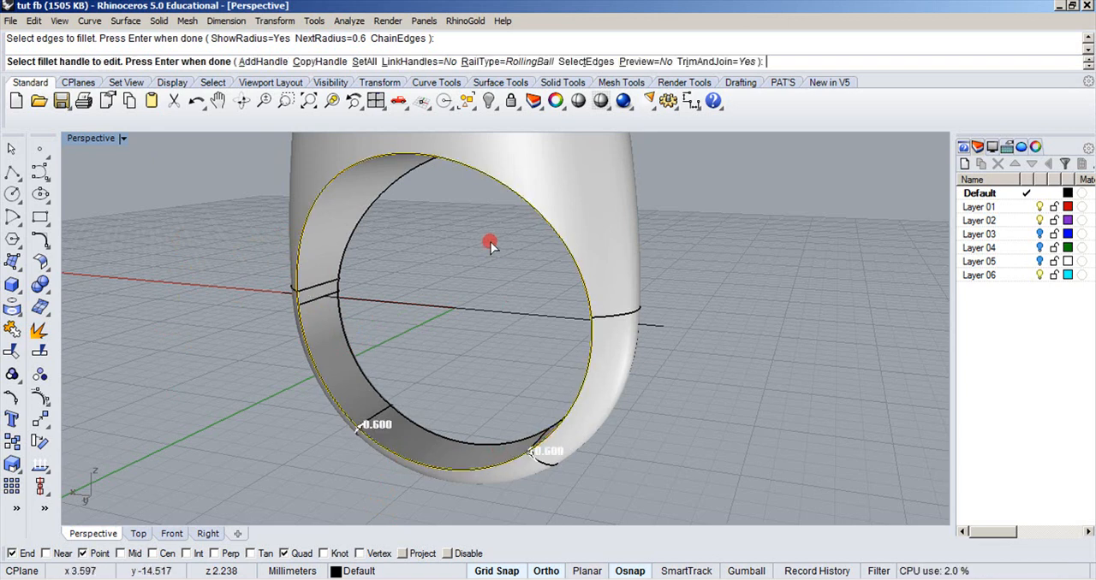
key(Return)
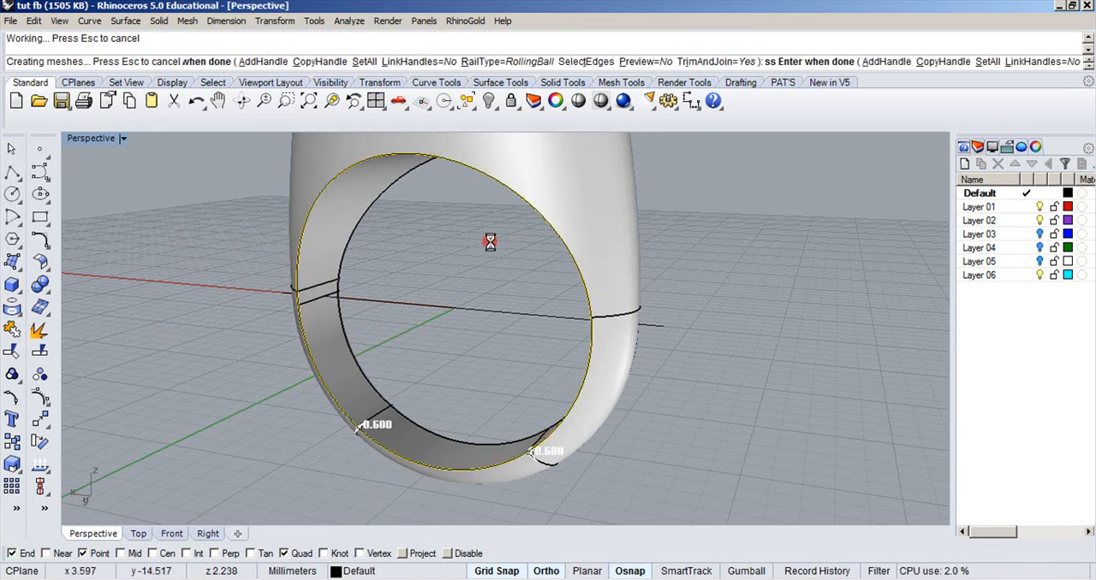
Try to chamfer both inner rim edges around the gemstone with a distance of 1, and undo the attempt.
right_drag(491, 245, 513, 342)
click(38, 288)
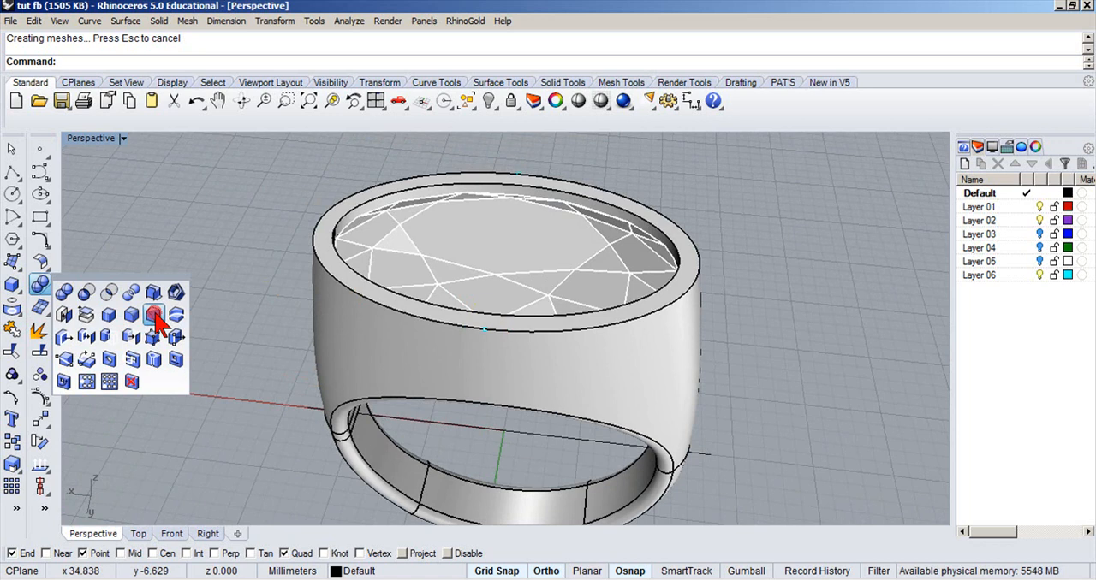
drag(140, 282, 163, 265)
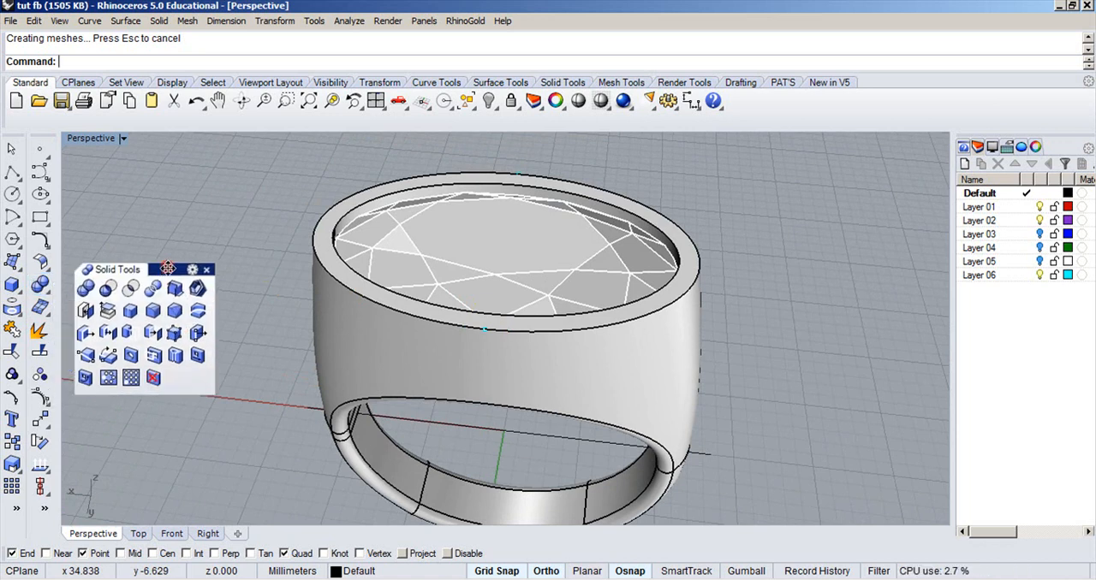
click(176, 310)
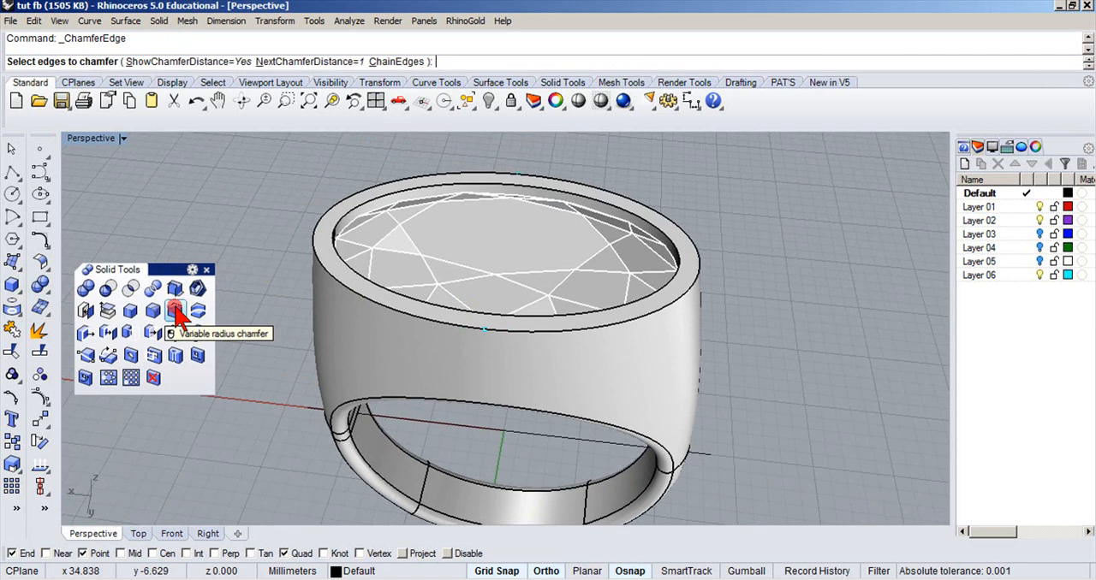
text(.)
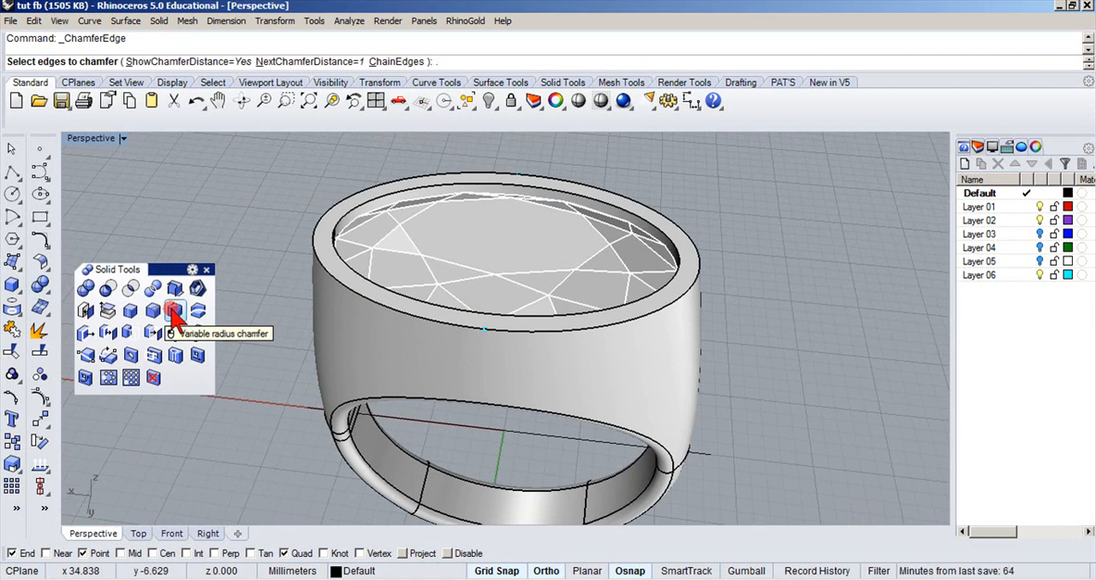
text(5)
click(340, 220)
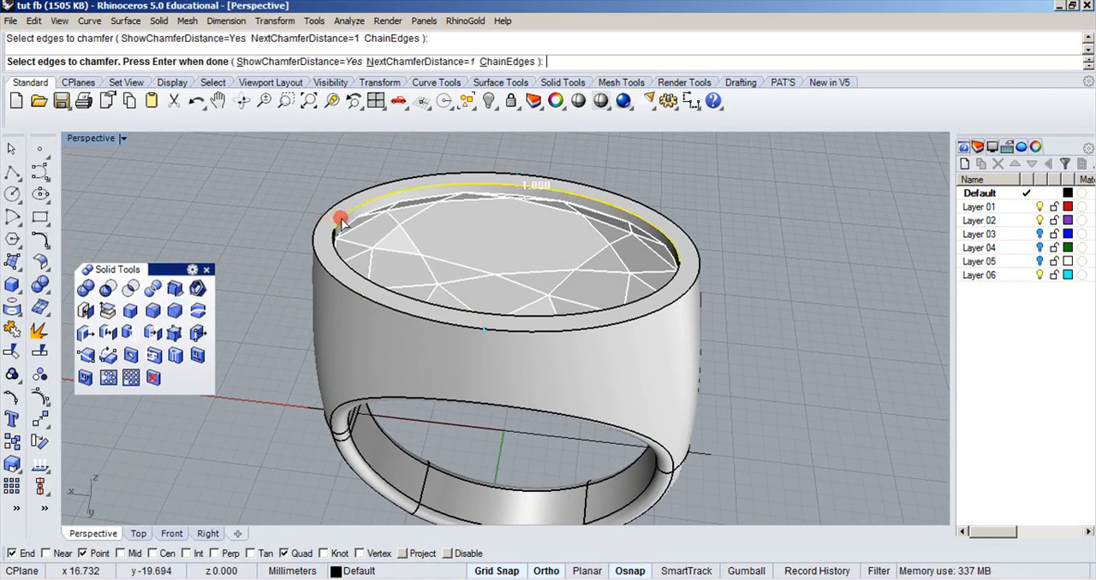
click(336, 245)
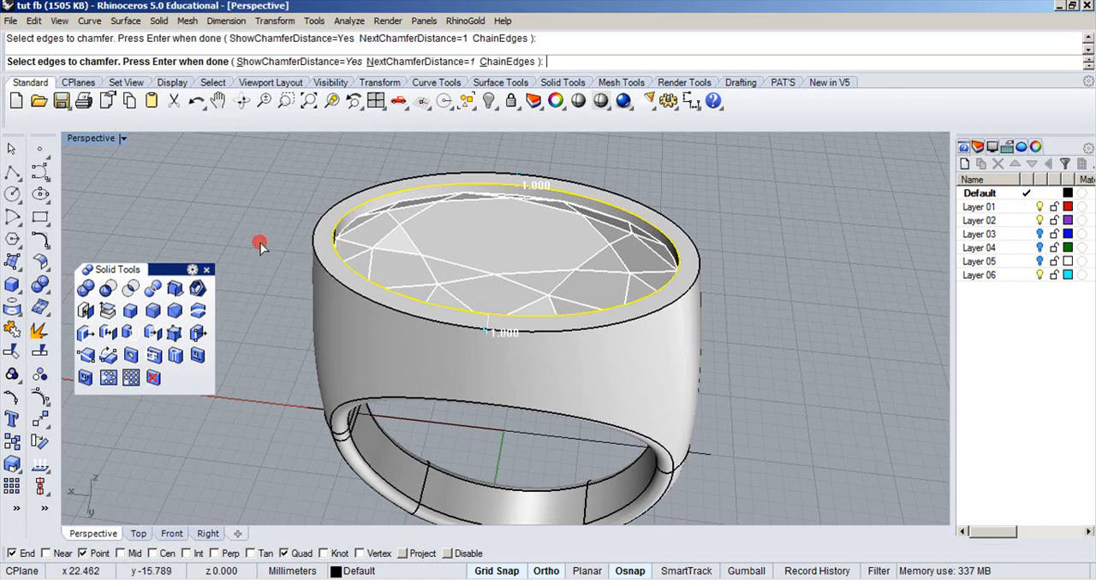
key(Return)
key(Return)
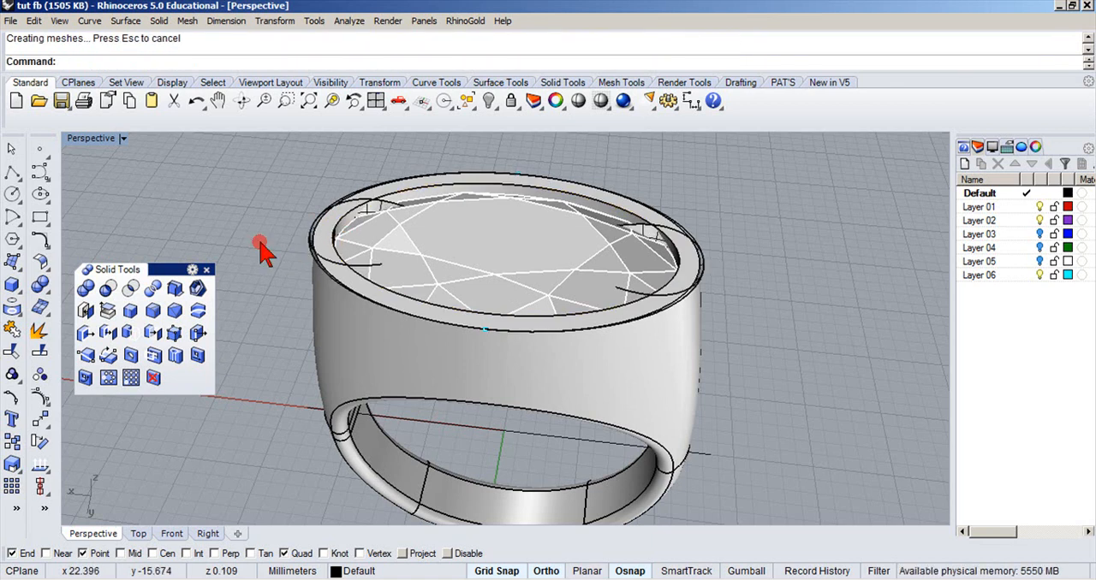
key(ctrl+z)
Chamfer both inner rim edges around the gemstone with a distance of 0.5.
key(Return)
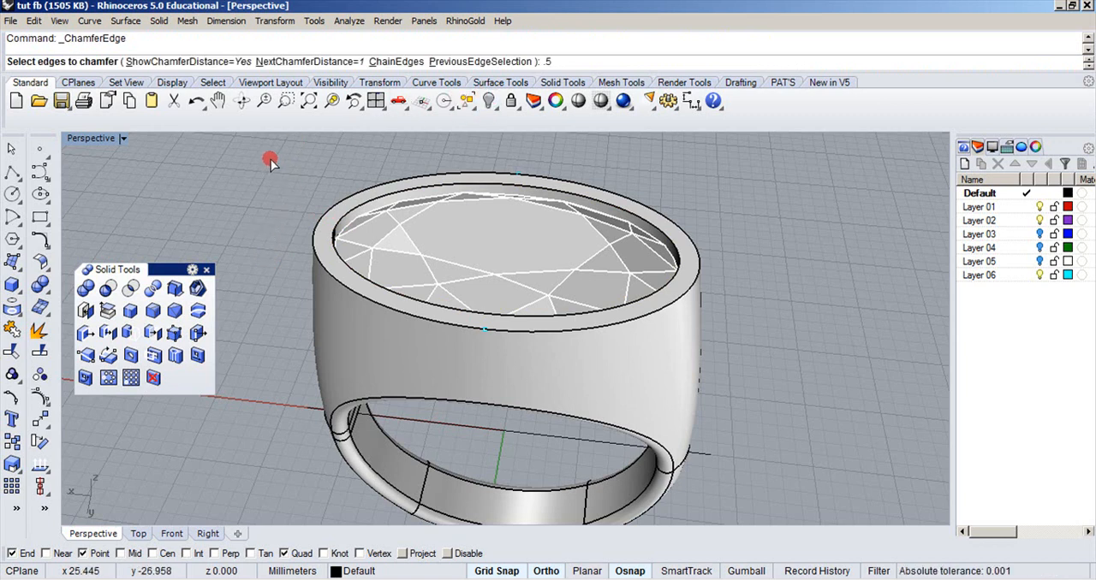
right_drag(270, 159, 267, 163)
key(Return)
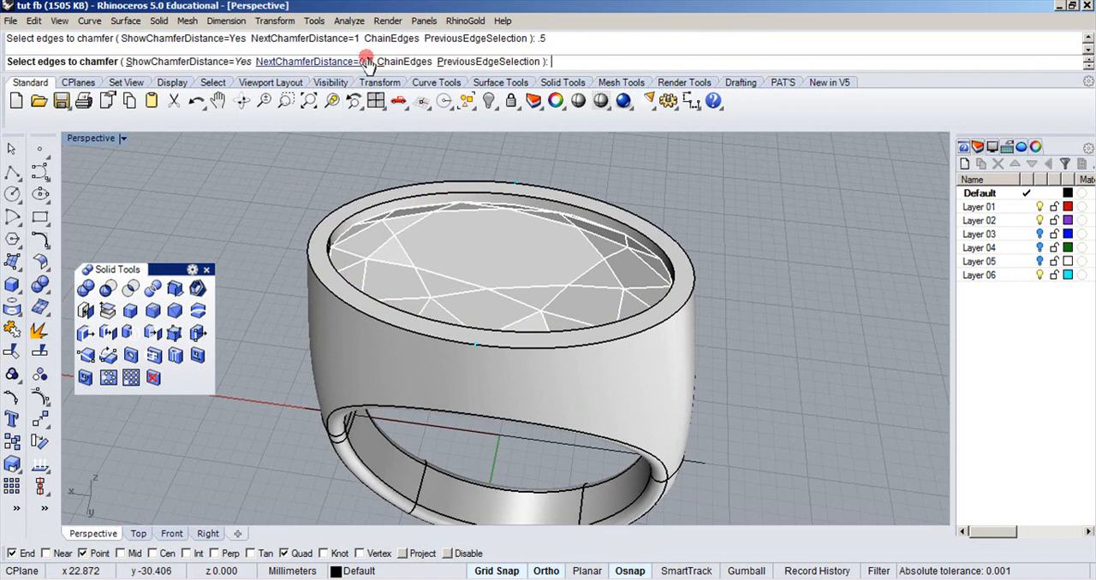
click(340, 227)
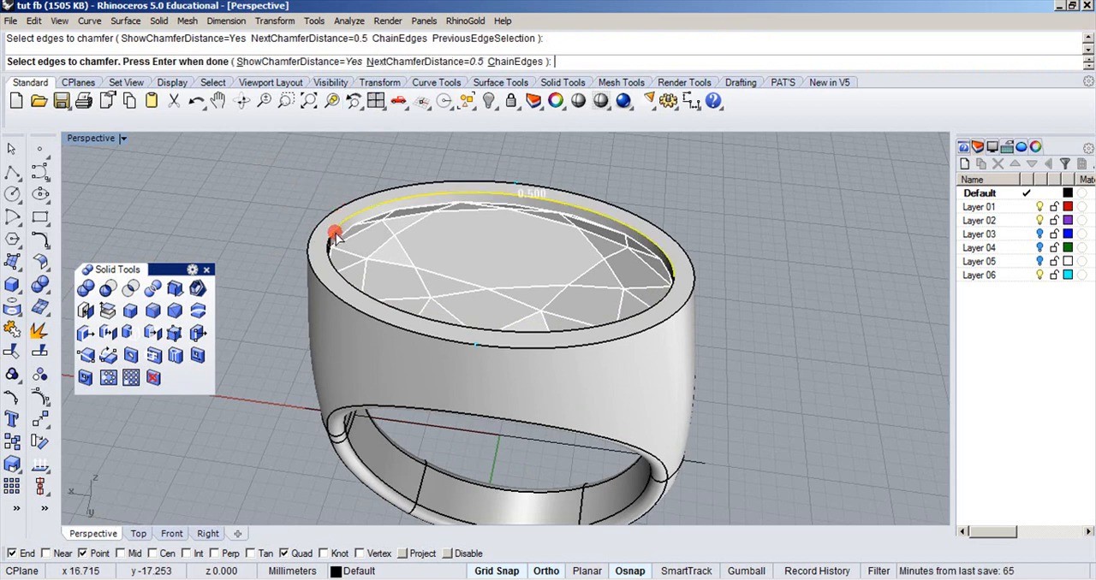
click(328, 260)
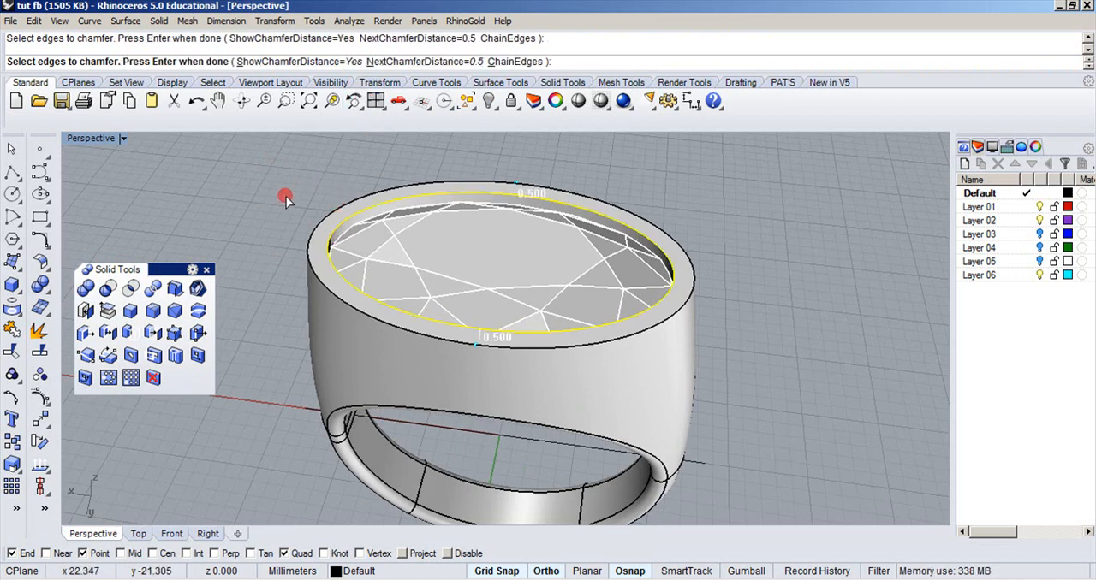
key(Return)
key(Return)
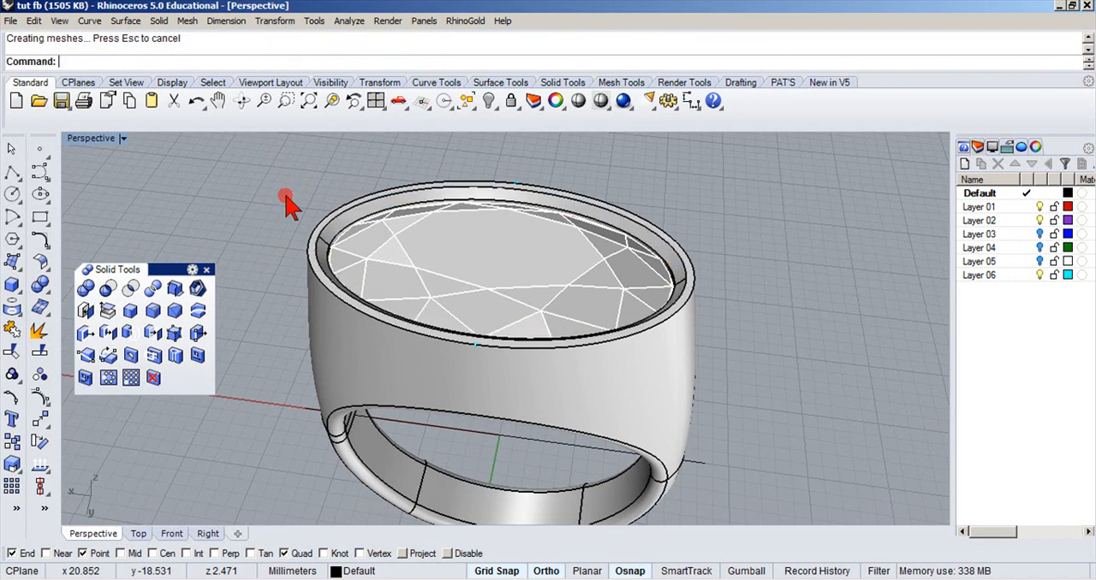
Set the Perspective view to Rendered display and examine the chamfered rim around the gemstone.
right_drag(291, 201, 352, 200)
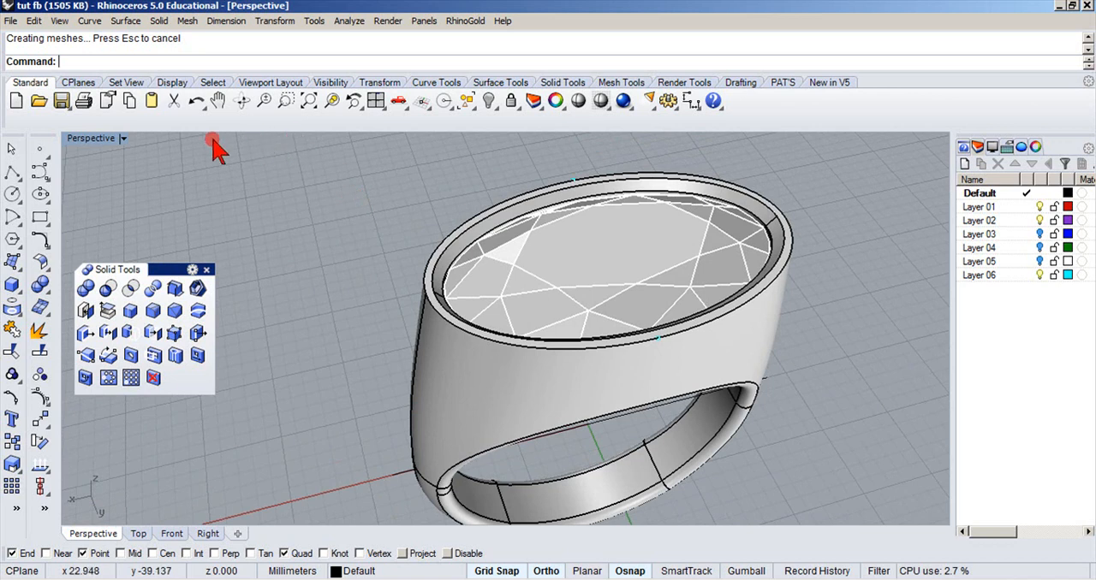
double_click(118, 138)
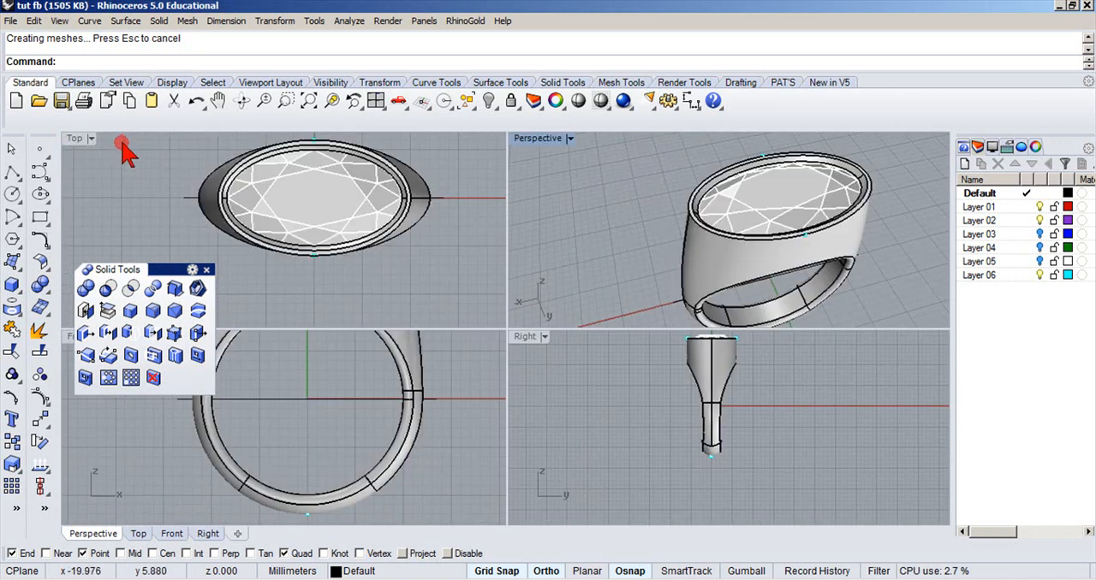
double_click(520, 137)
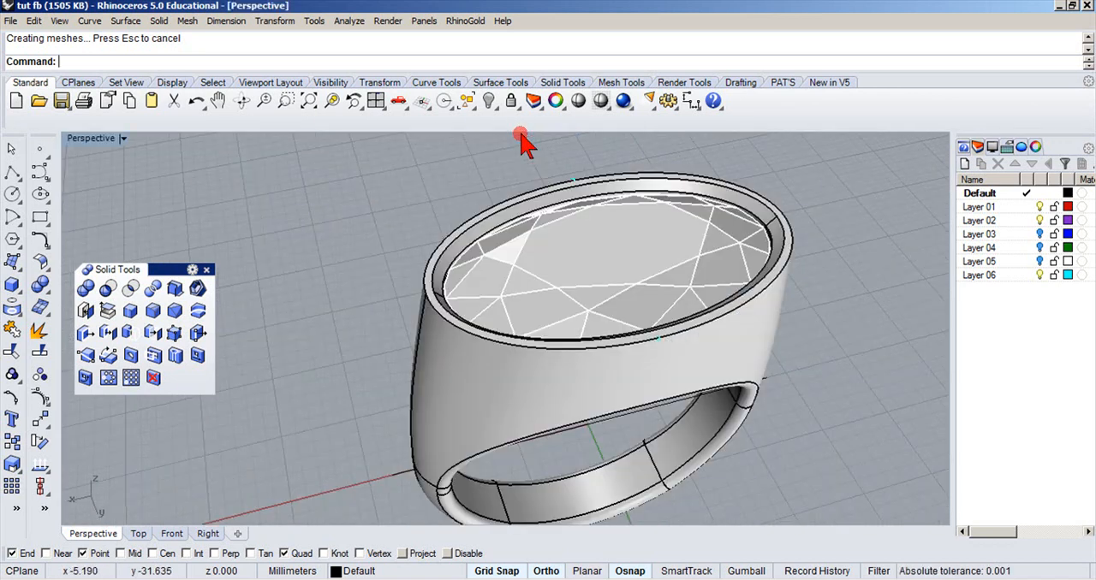
click(123, 139)
click(96, 202)
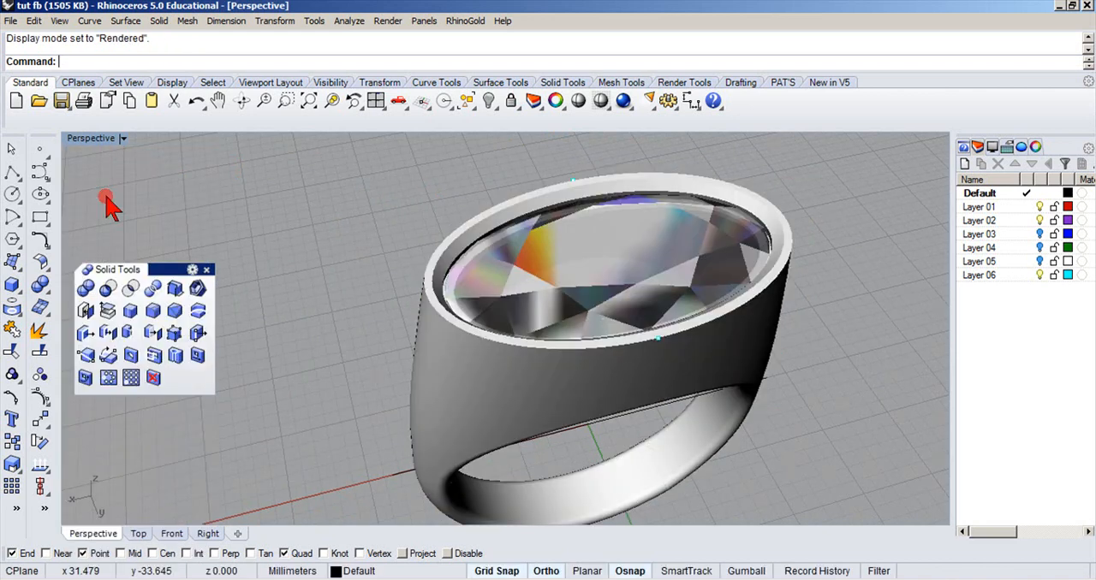
right_drag(270, 208, 335, 215)
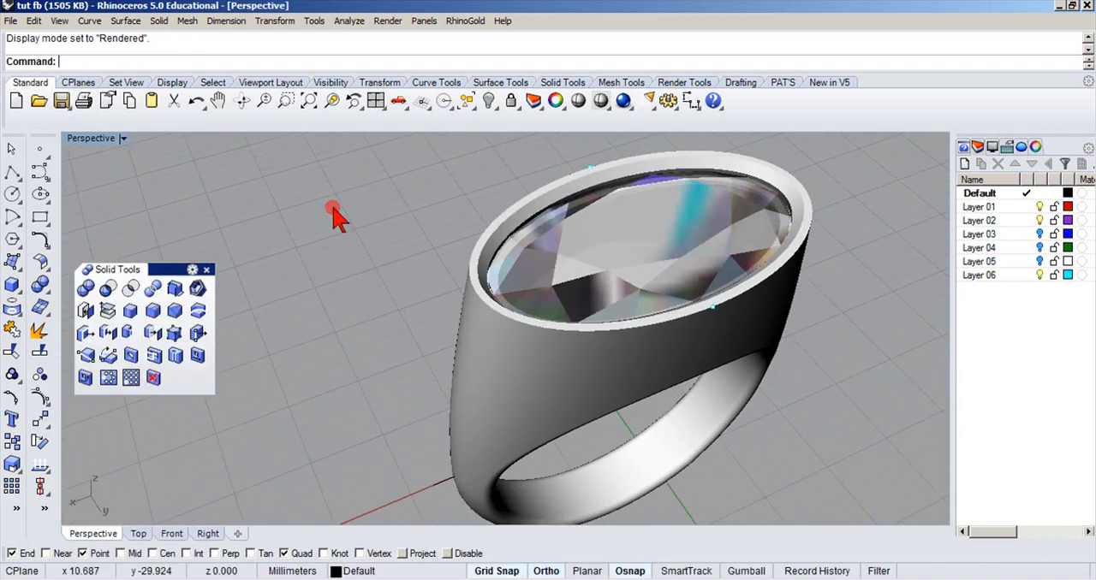
Undo the chamfer on the inner rim edges around the gemstone.
click(195, 101)
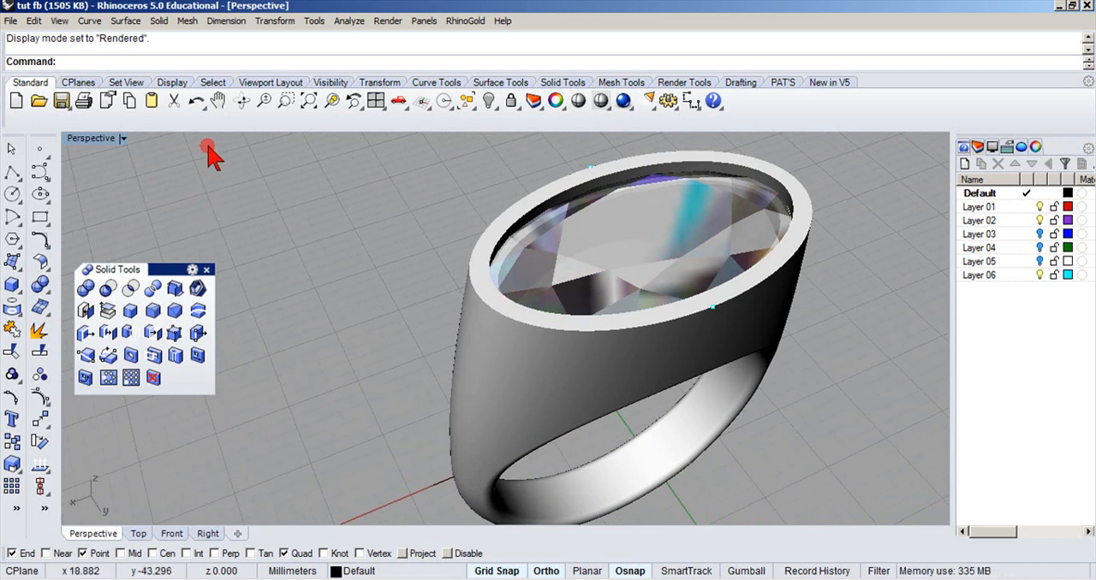
Chamfer both inner rim edges around the gemstone with a distance of 0.3.
right_click(168, 72)
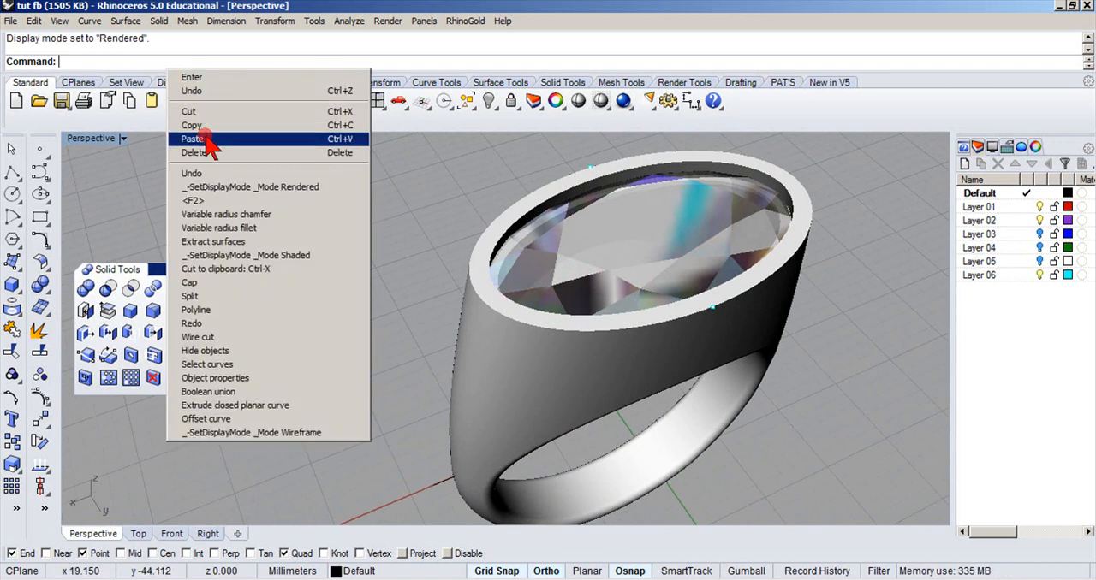
click(205, 214)
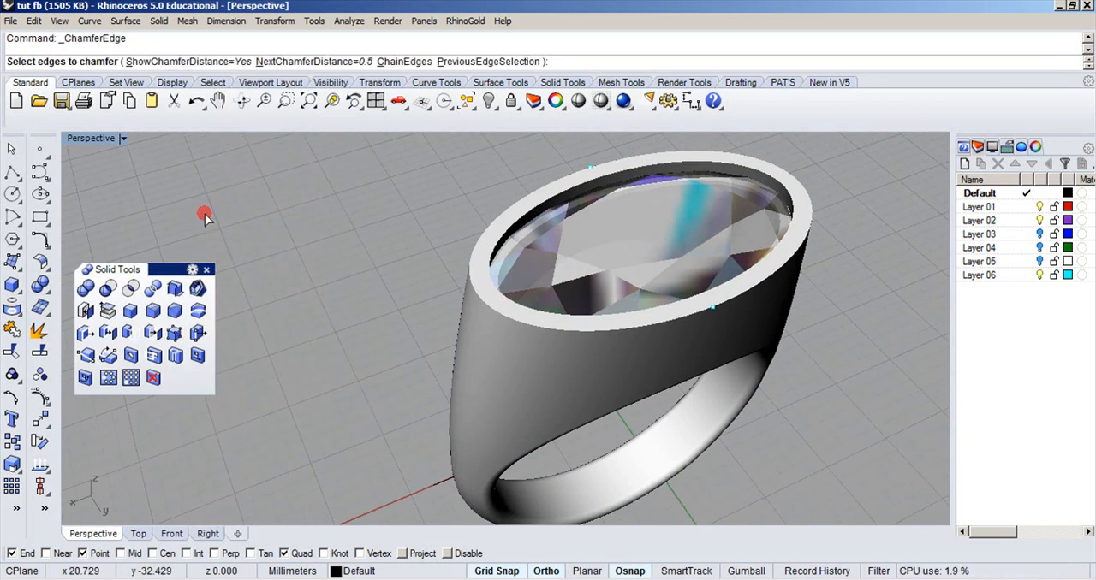
key(Return)
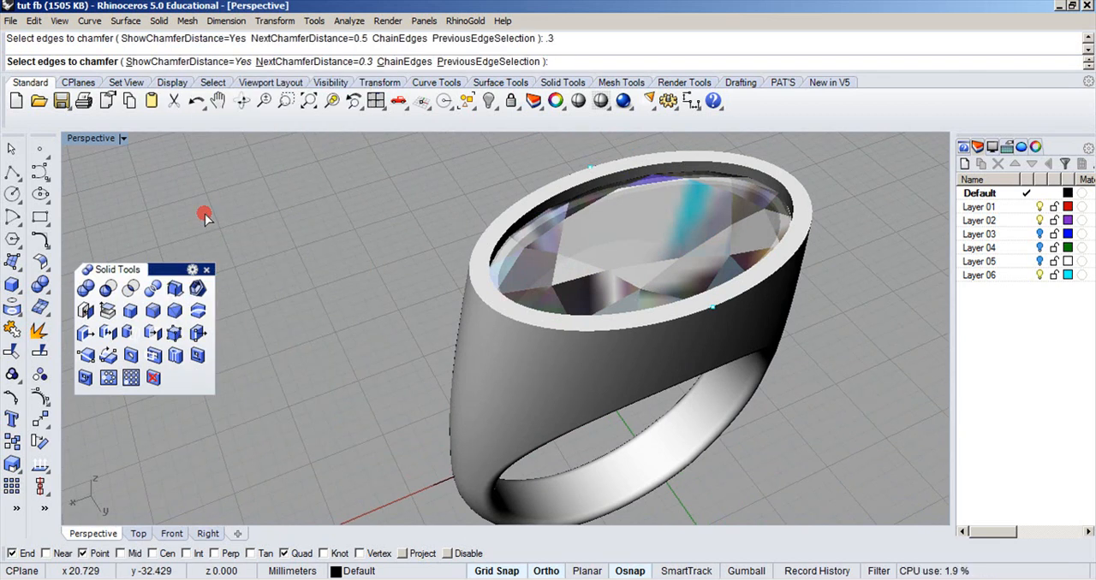
click(526, 212)
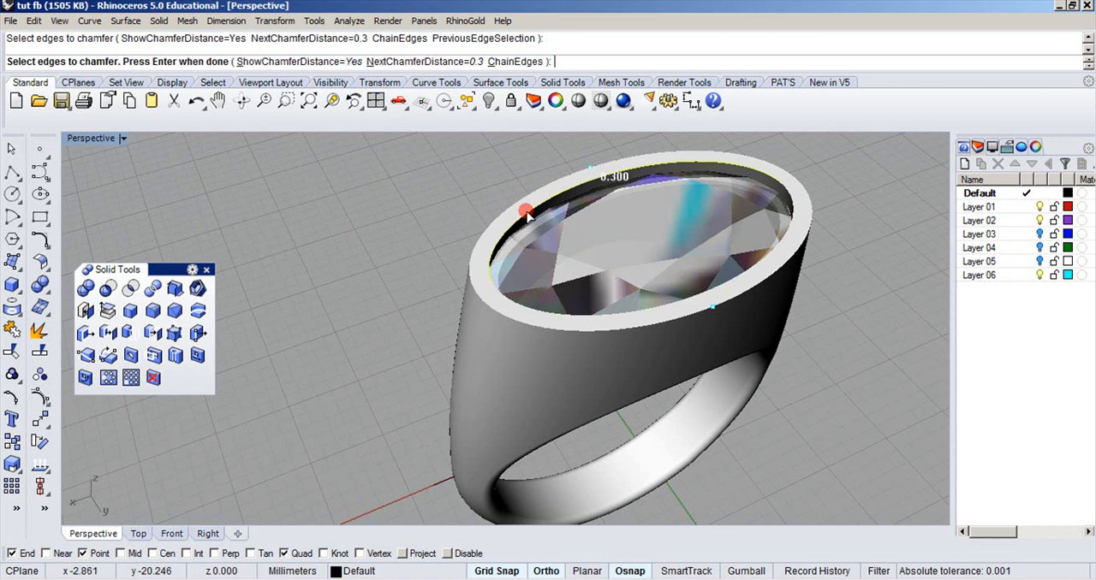
click(512, 298)
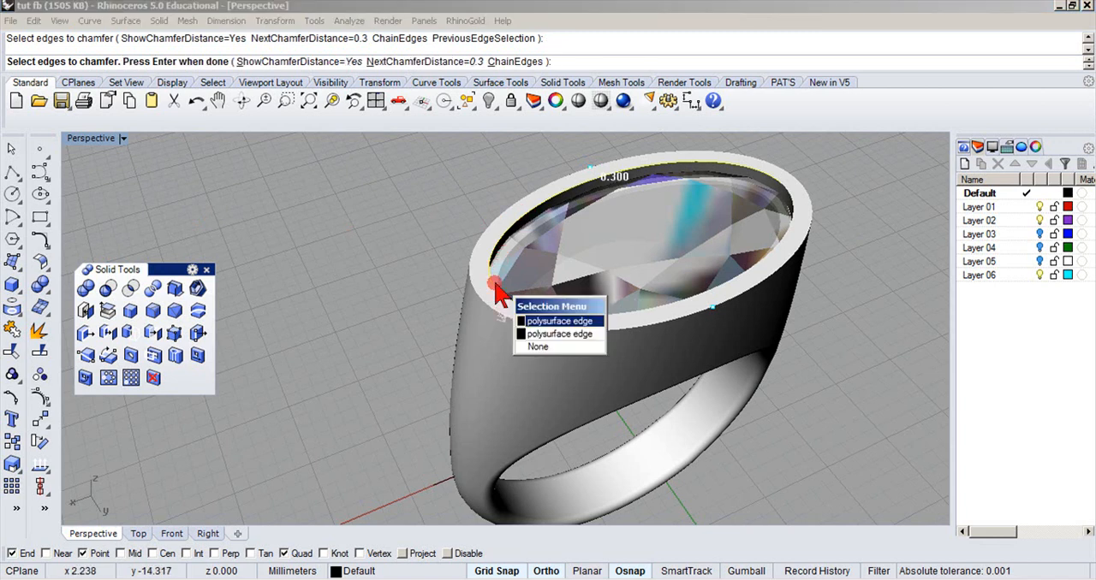
click(541, 335)
right_click(430, 253)
right_click(430, 253)
Chamfer the outer rim edge around the top of the ring with a distance of 0.3.
right_drag(447, 224, 476, 200)
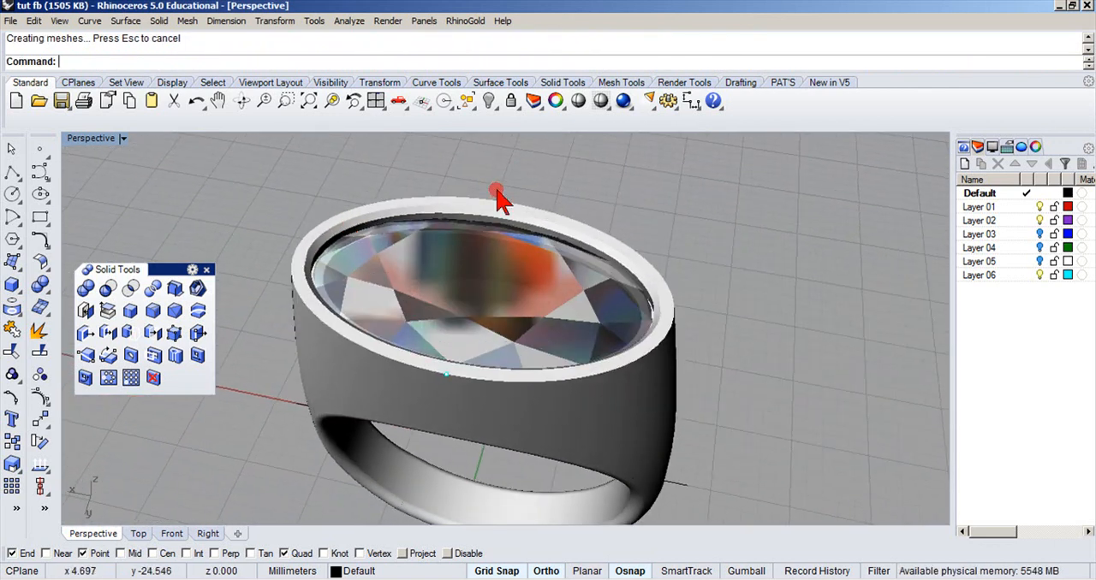
right_click(583, 236)
click(636, 366)
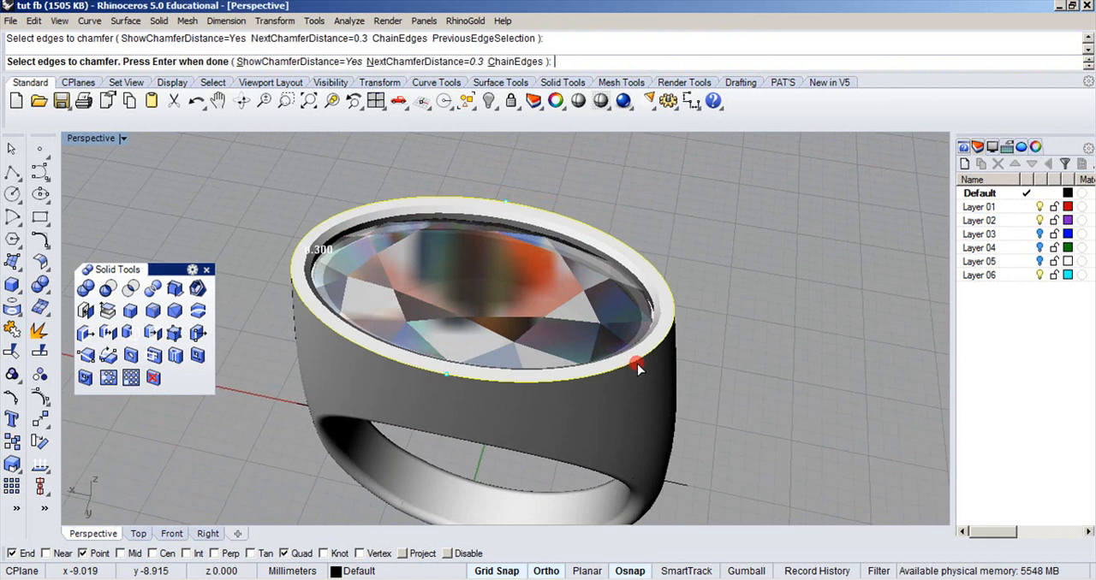
right_click(671, 216)
right_click(671, 214)
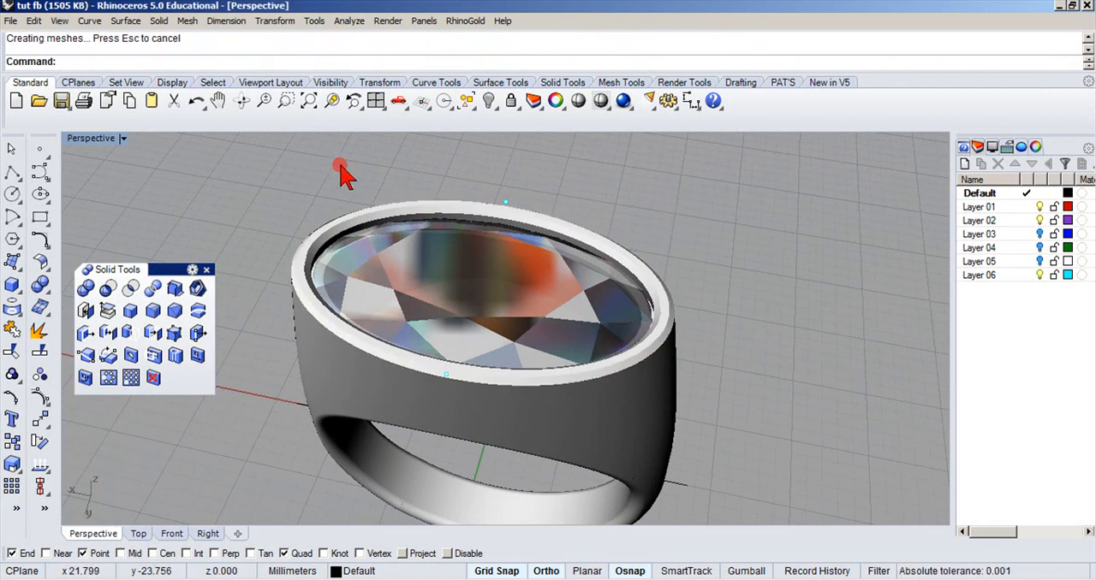
Set the Perspective view to Shaded display and turn off Layer 01 to hide the gemstone.
click(122, 139)
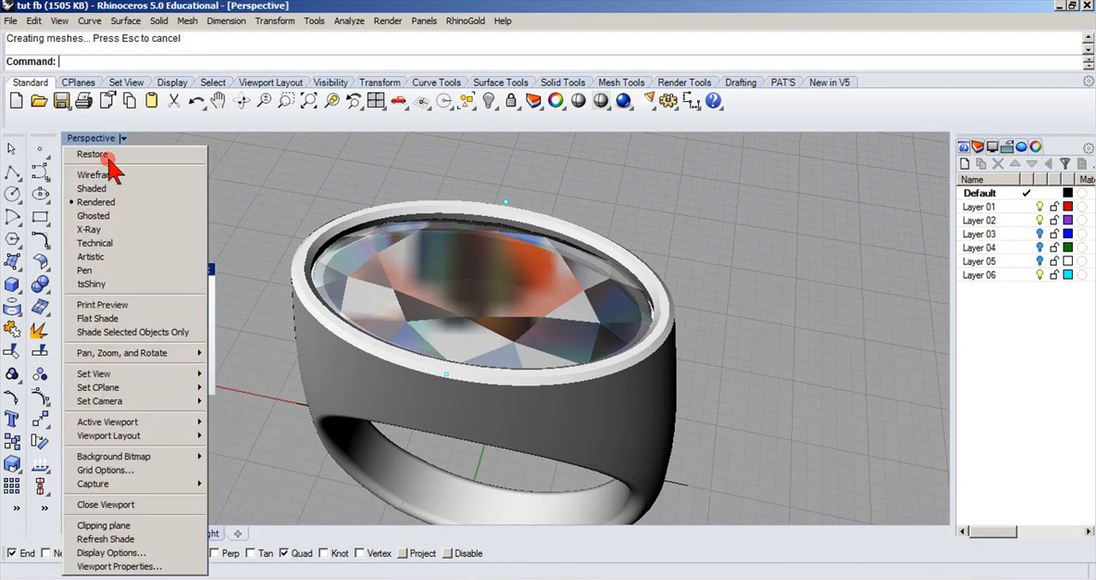
click(79, 193)
right_drag(287, 240, 312, 219)
click(374, 208)
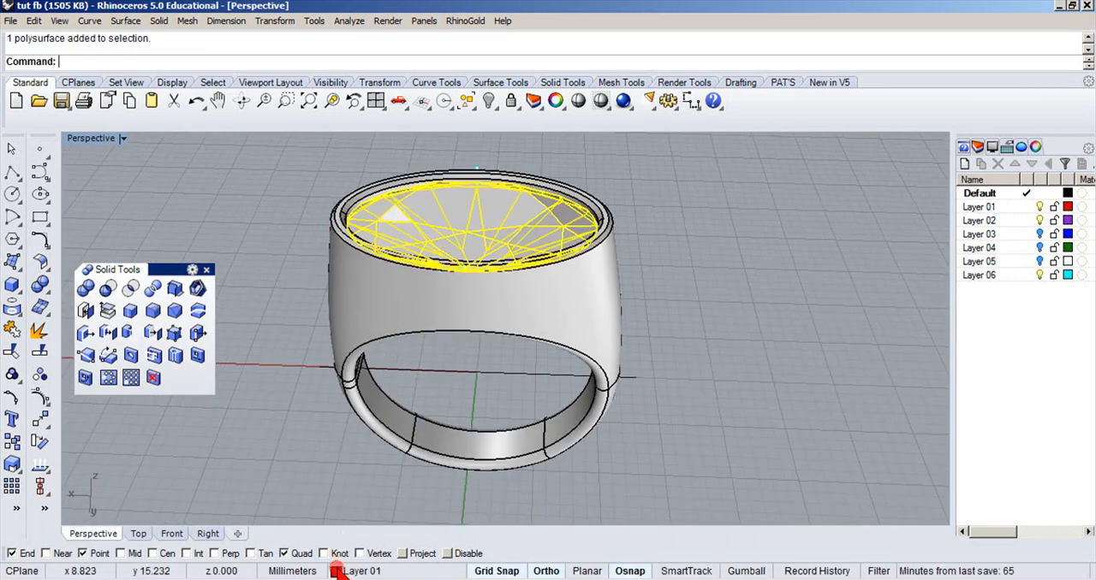
click(340, 571)
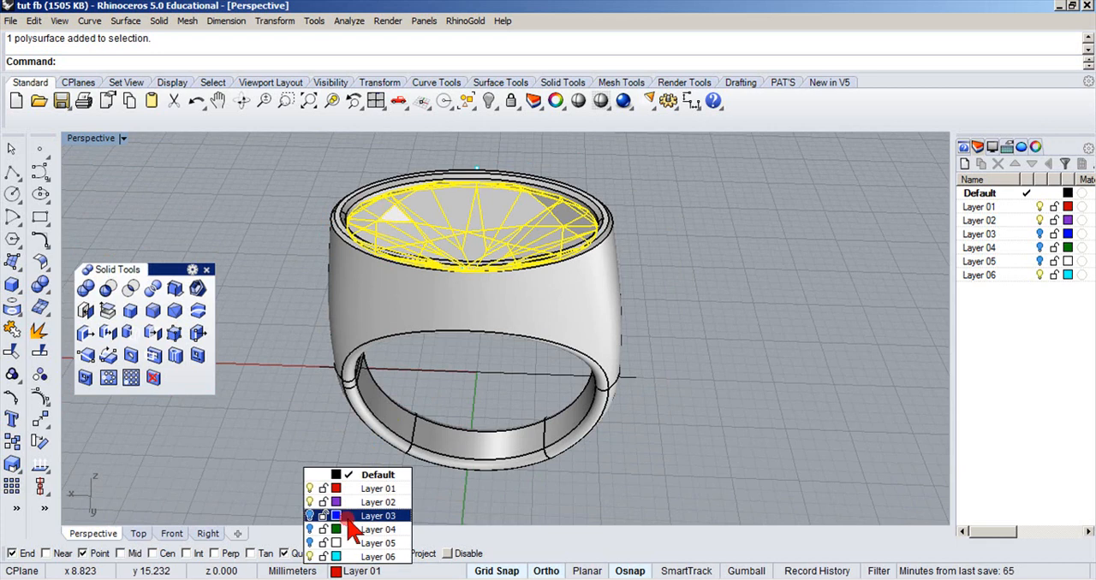
click(311, 489)
right_drag(331, 381, 399, 385)
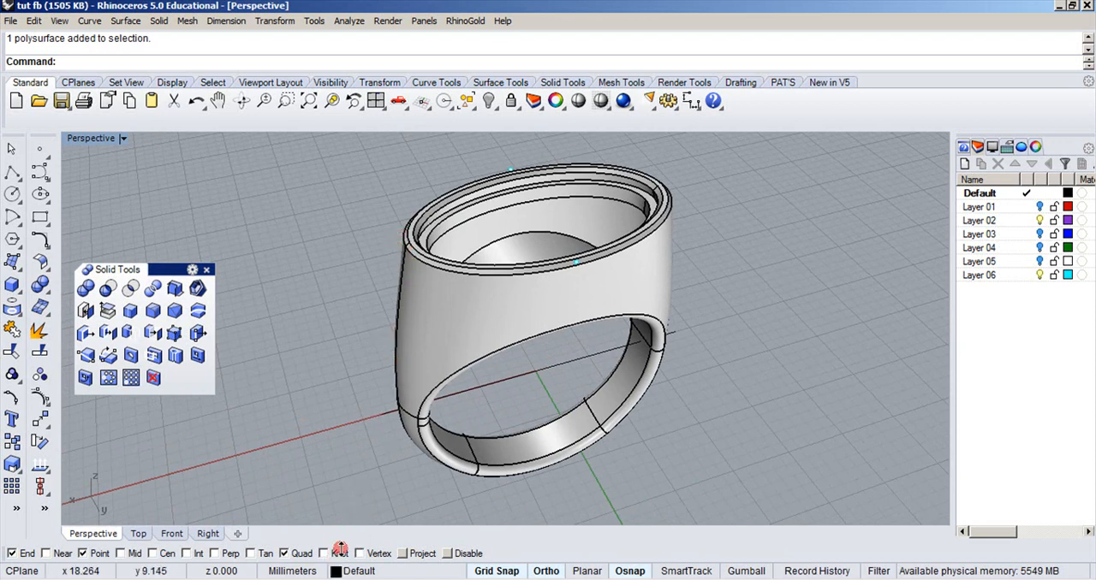
Hide the ring and everything else in view, and bring all hidden objects back into the Perspective view.
drag(727, 155, 368, 520)
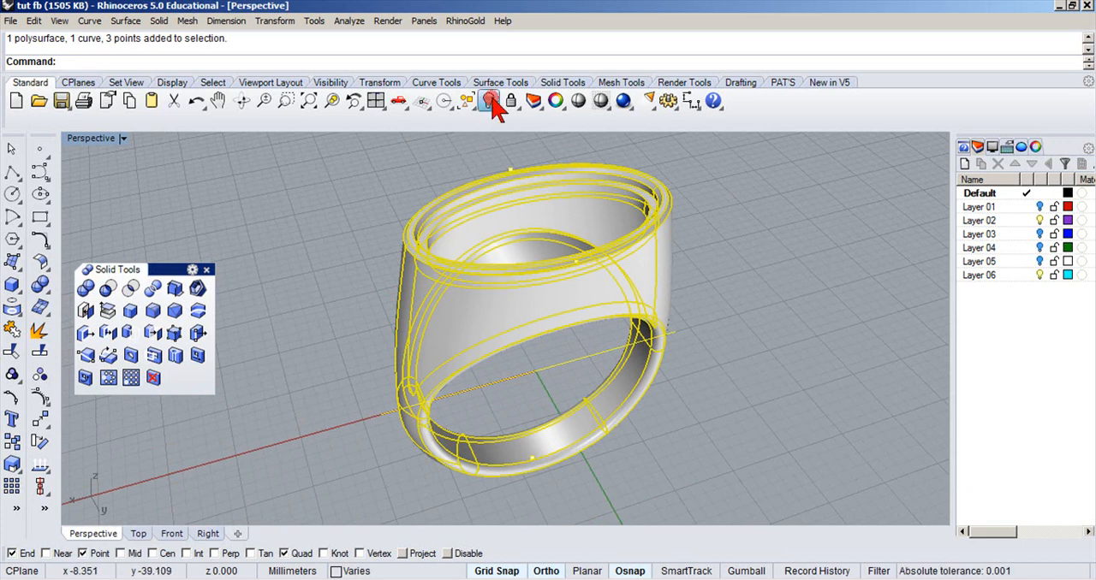
click(488, 101)
click(333, 570)
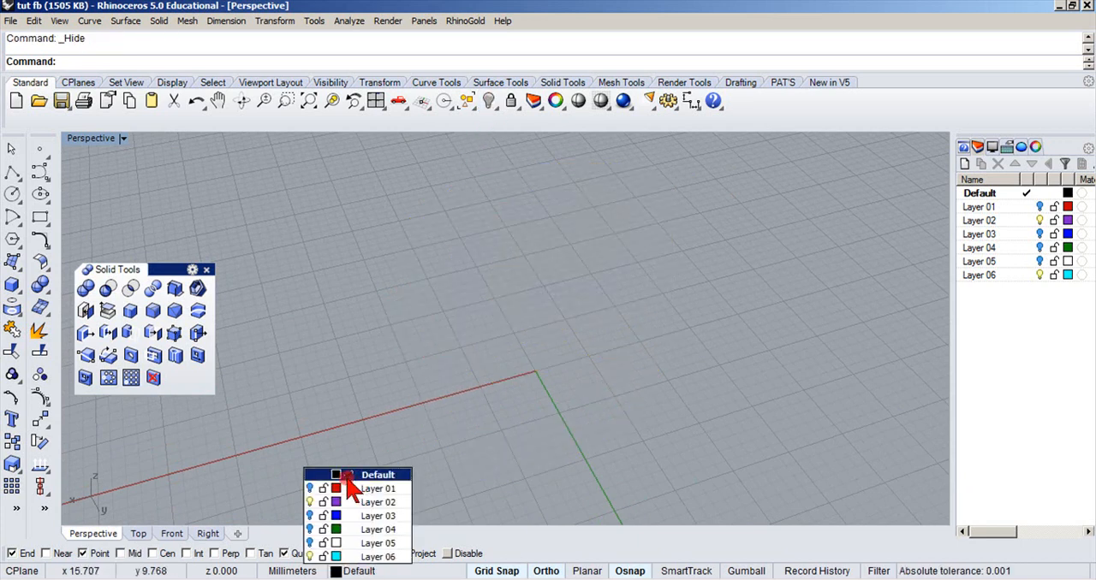
click(403, 313)
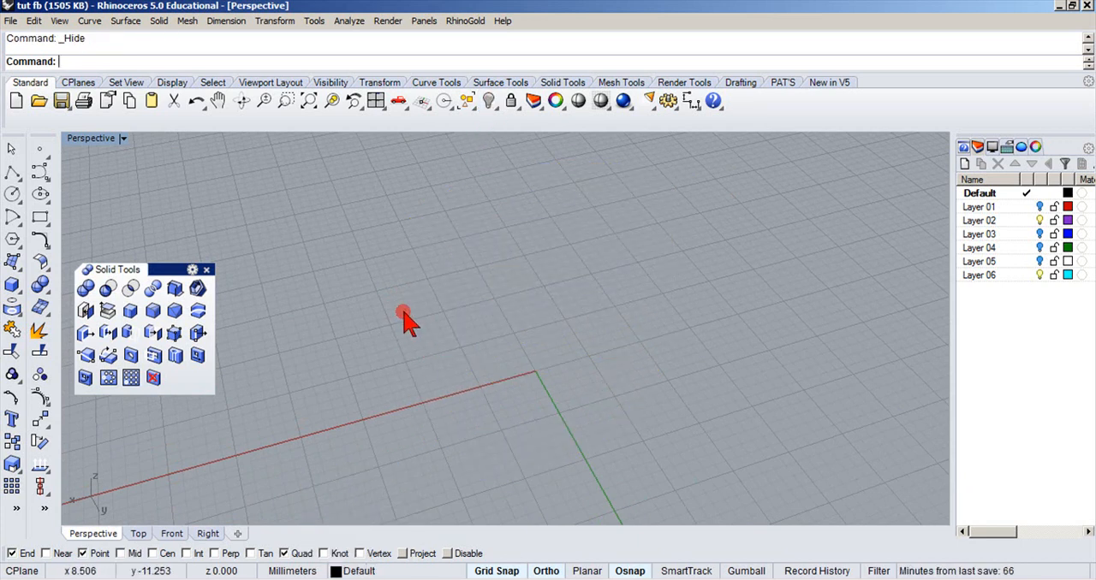
right_click(490, 101)
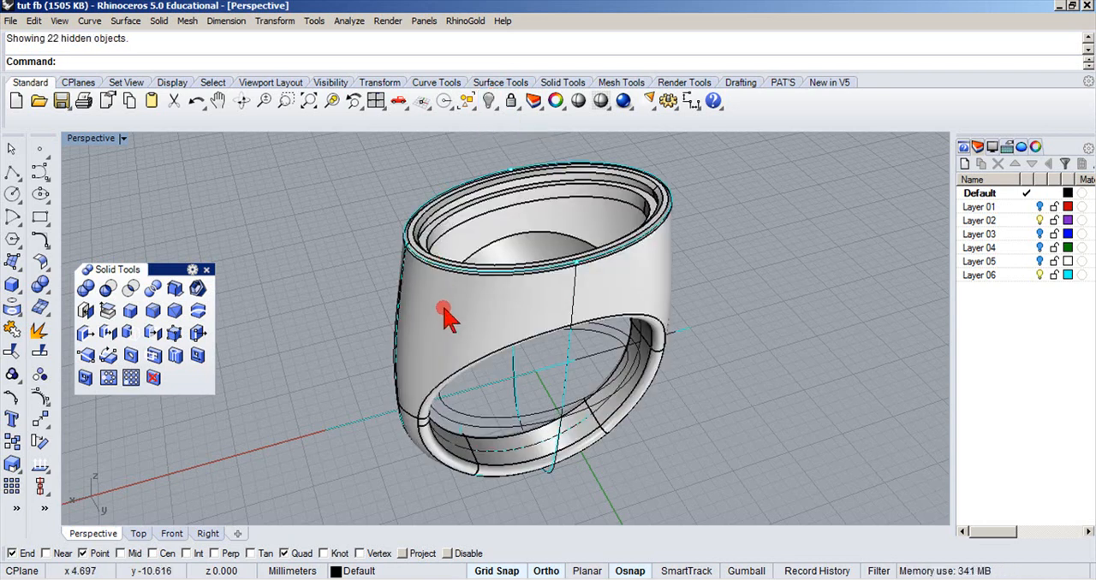
click(465, 101)
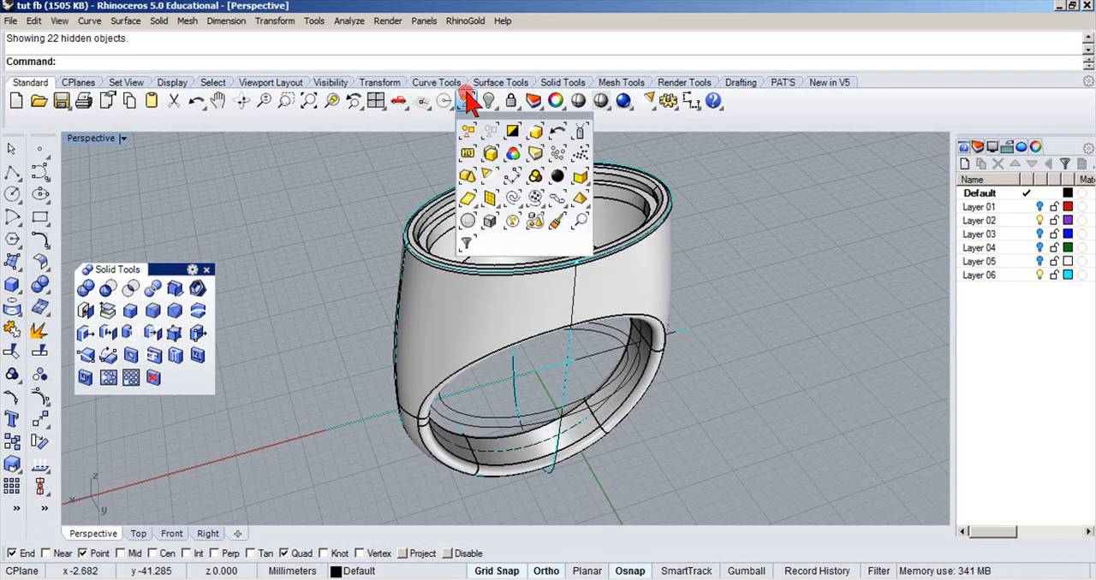
click(510, 199)
click(466, 101)
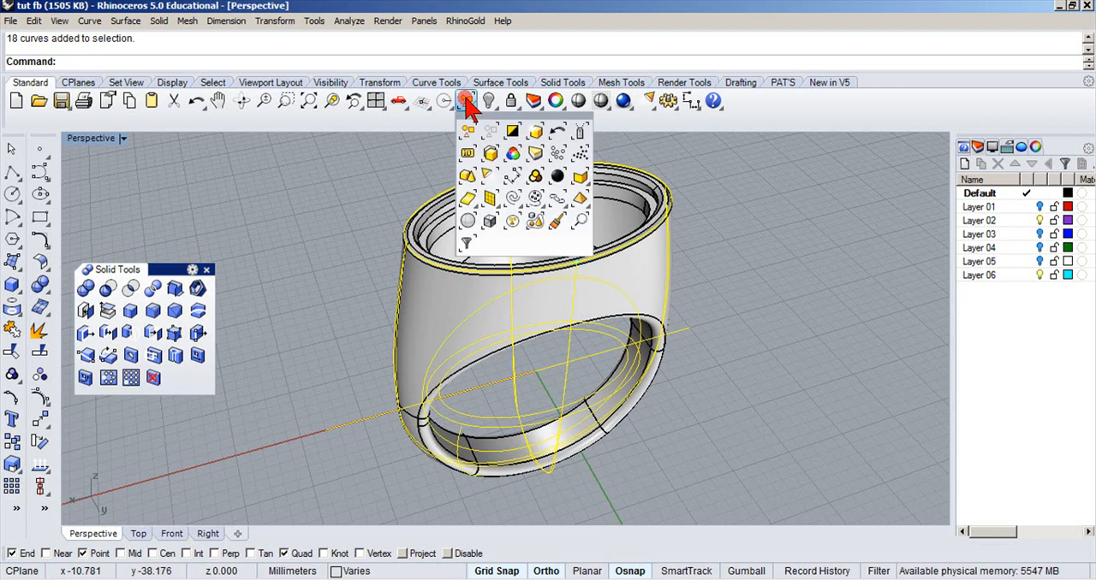
click(512, 133)
click(368, 216)
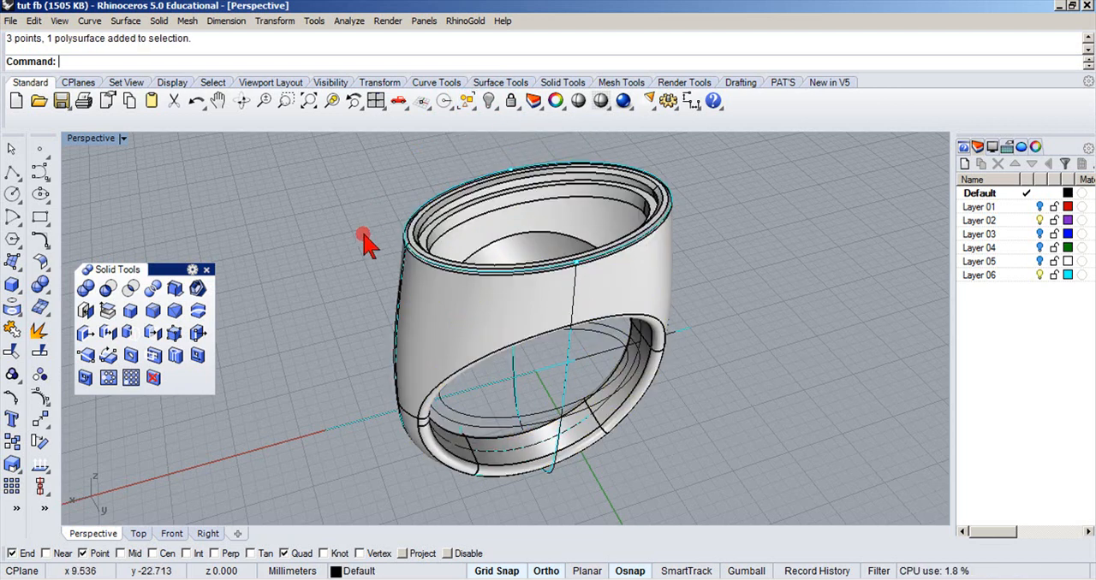
click(432, 324)
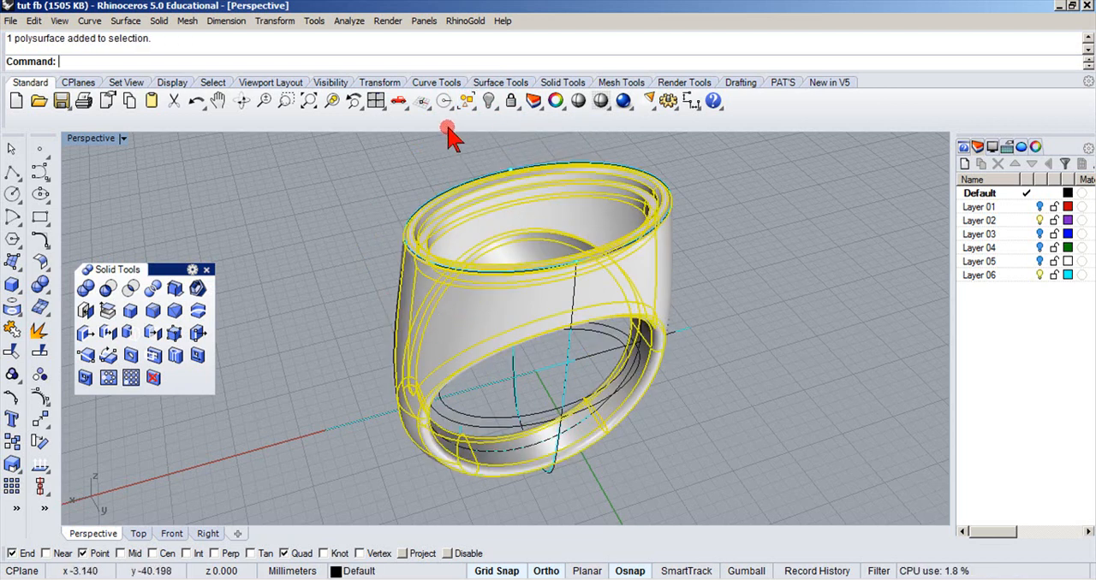
key(Escape)
Select all curves, invert the selection and hide the ring and points so only the construction curves stay in view.
click(466, 101)
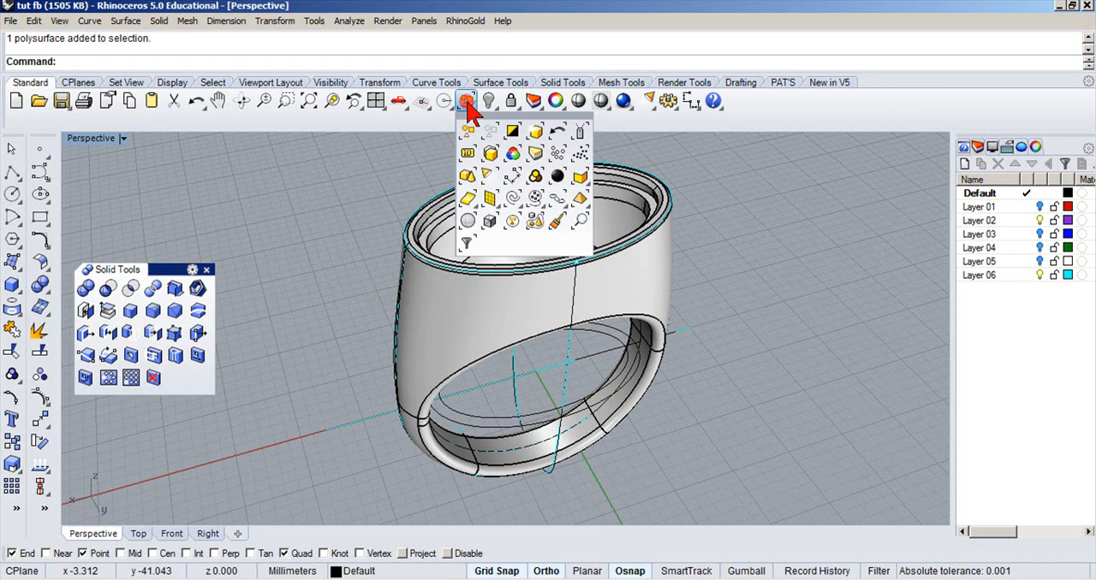
click(513, 198)
click(467, 101)
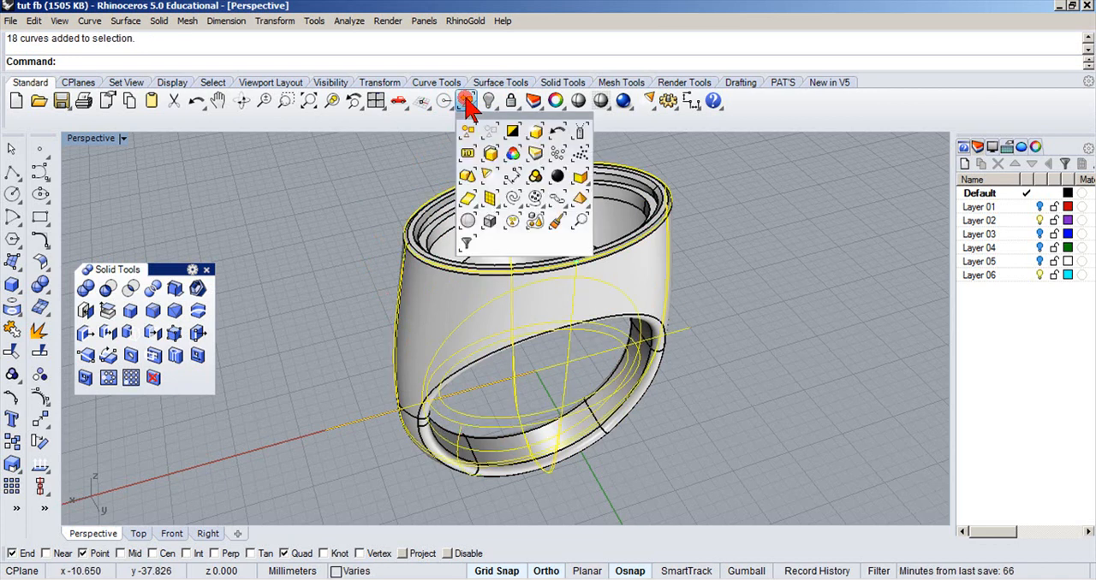
click(512, 133)
click(490, 101)
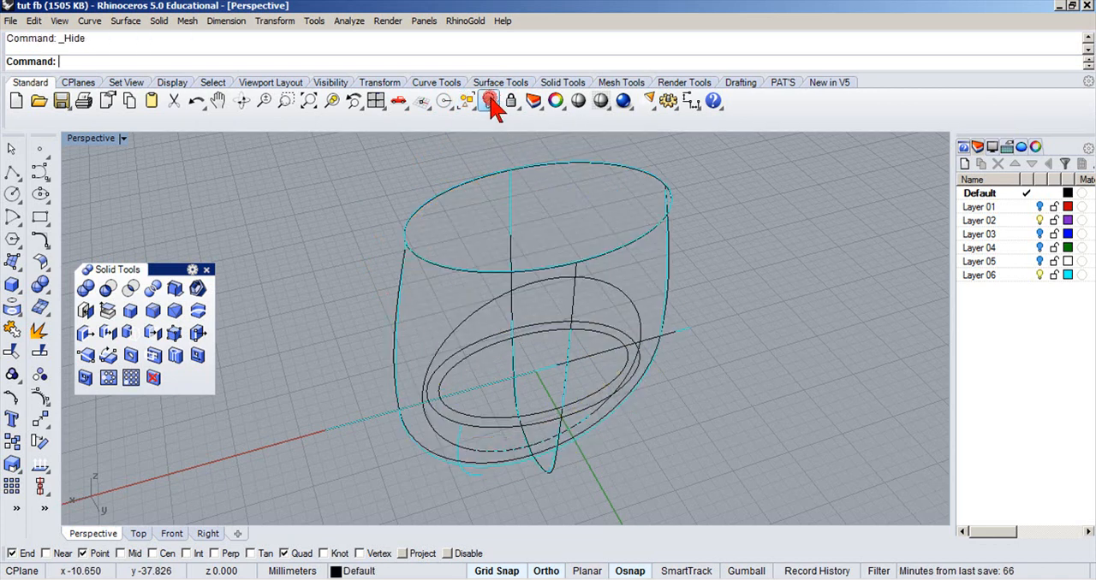
Turn off Layer 06 to hide its cyan construction curves.
scroll(470, 207, up, 2)
right_drag(470, 208, 362, 245)
scroll(445, 240, down, 5)
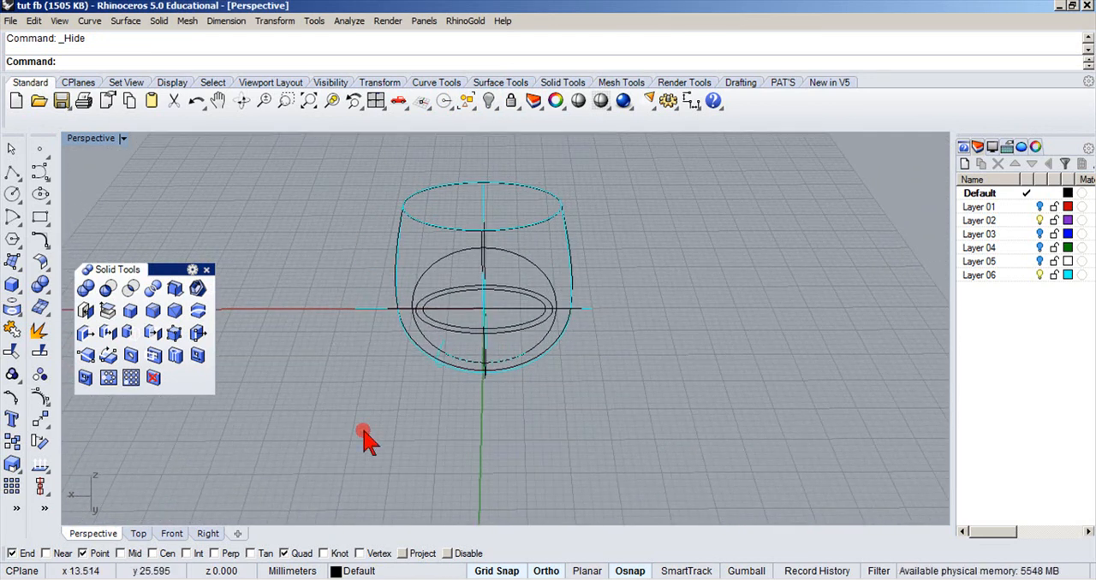
click(332, 572)
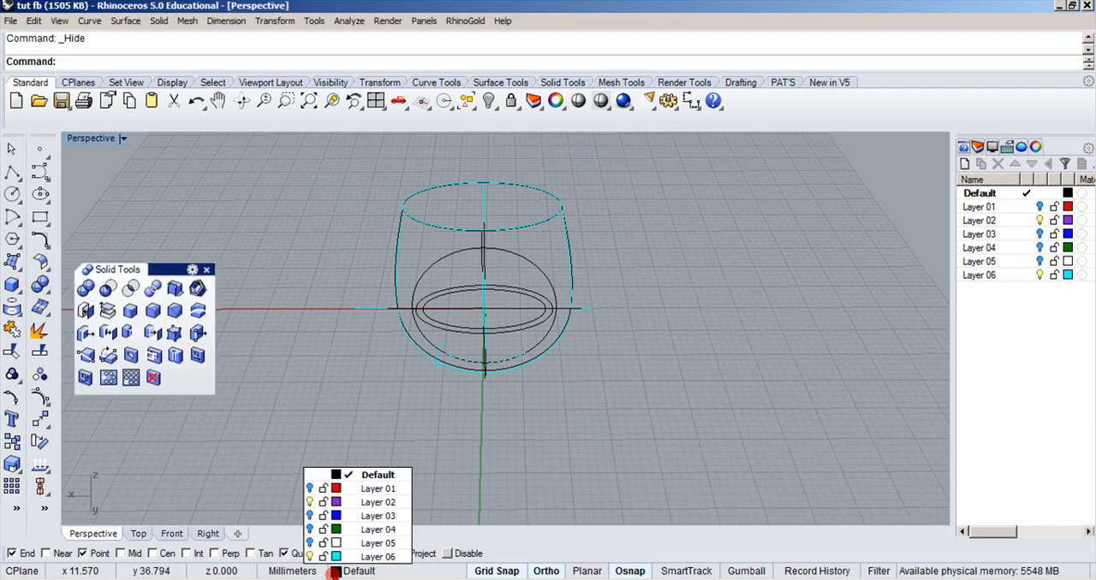
click(315, 556)
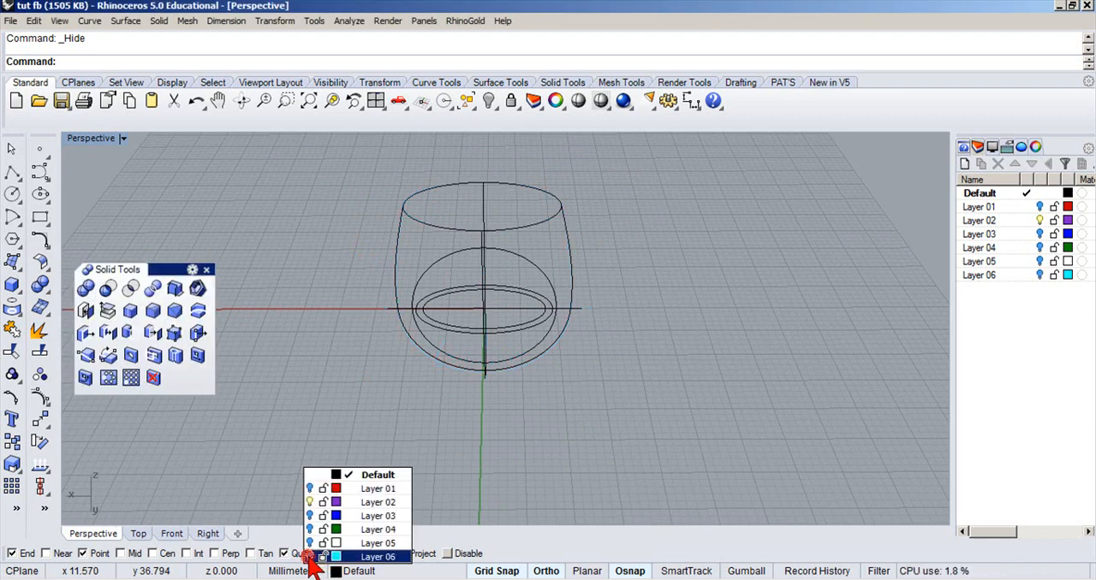
Delete the straight line through the ring's centre and the two flat ellipses lying on the construction plane.
right_drag(350, 343, 376, 334)
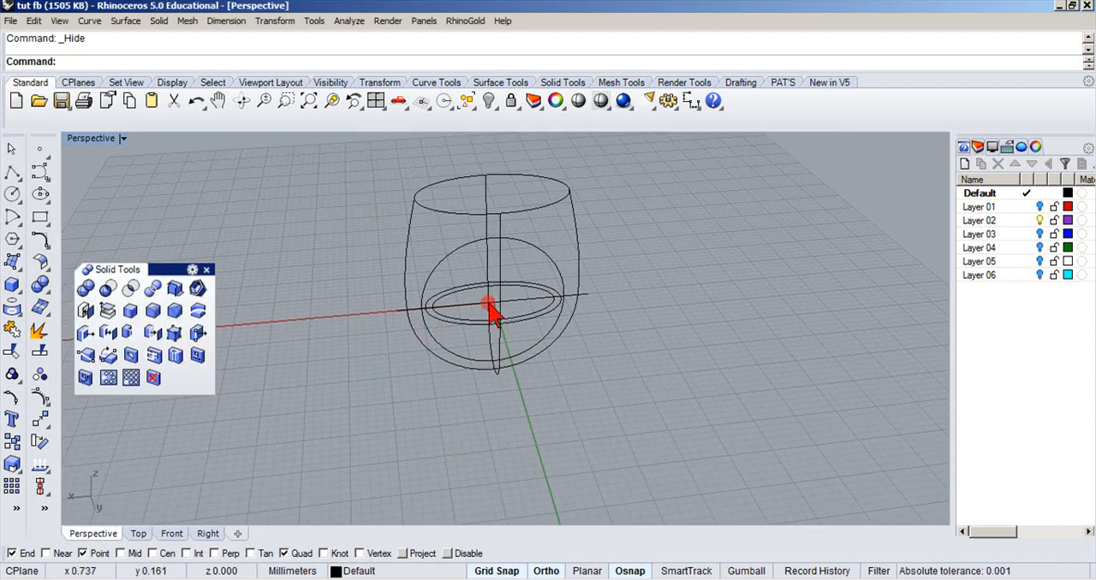
drag(462, 300, 456, 323)
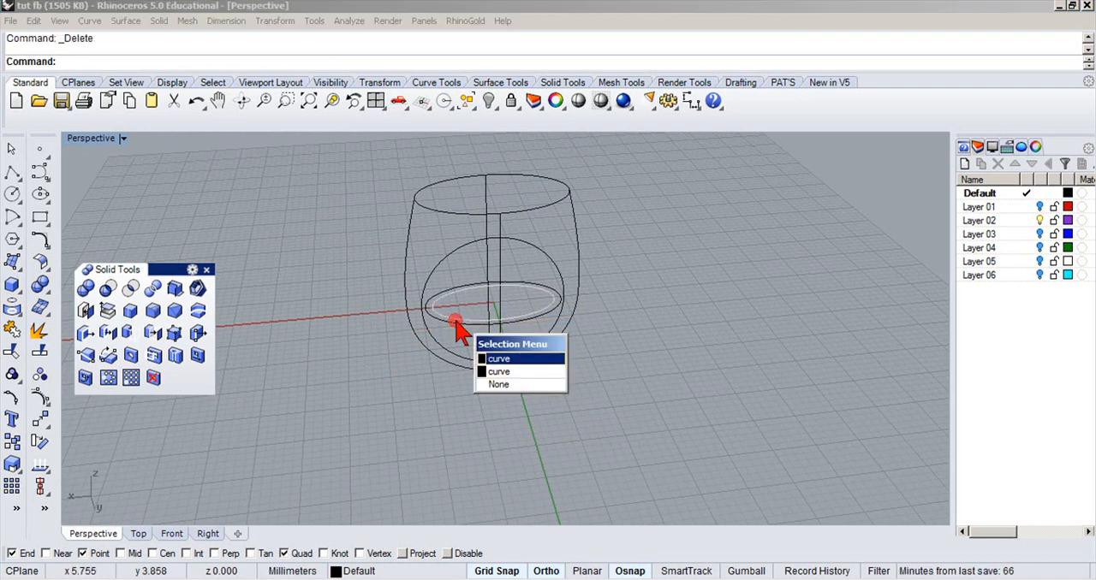
click(456, 321)
key(Delete)
right_drag(455, 327, 386, 318)
scroll(386, 318, up, 2)
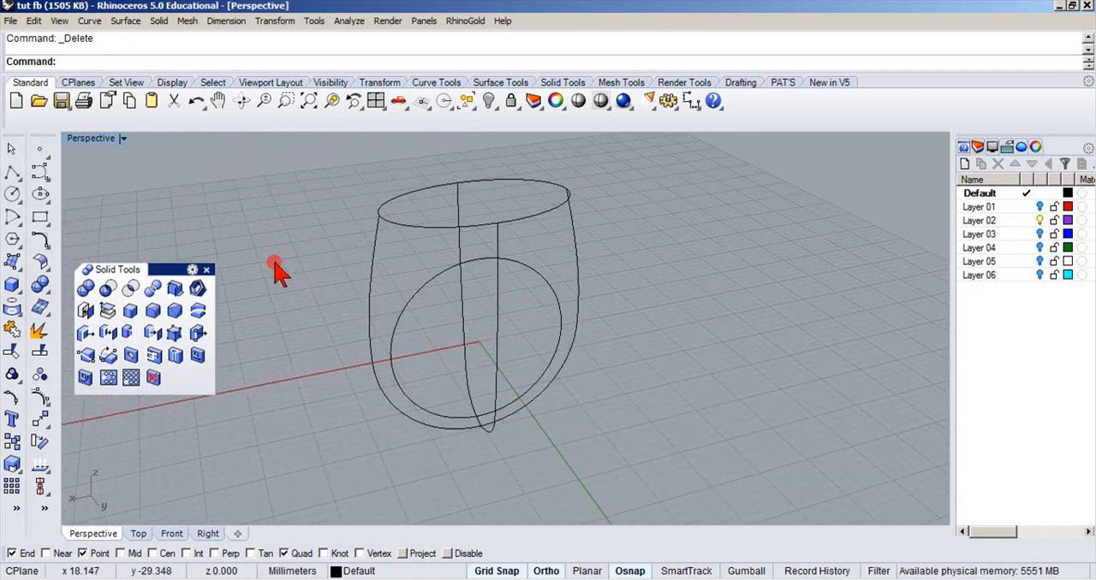
Close the floating Solid Tools toolbar.
click(205, 272)
scroll(275, 335, down, 2)
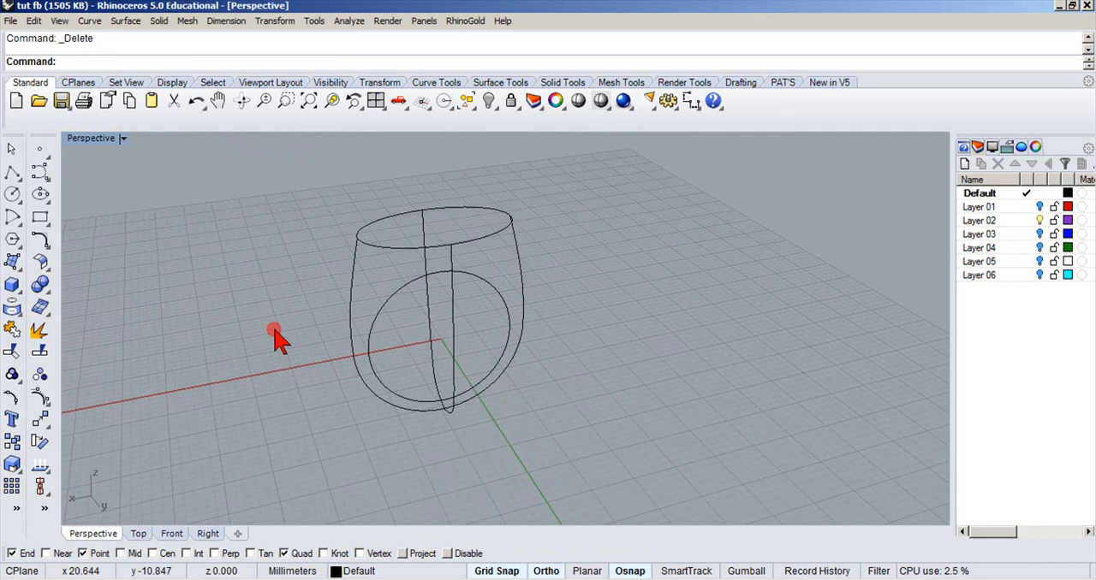
shift+right_drag(276, 338, 300, 344)
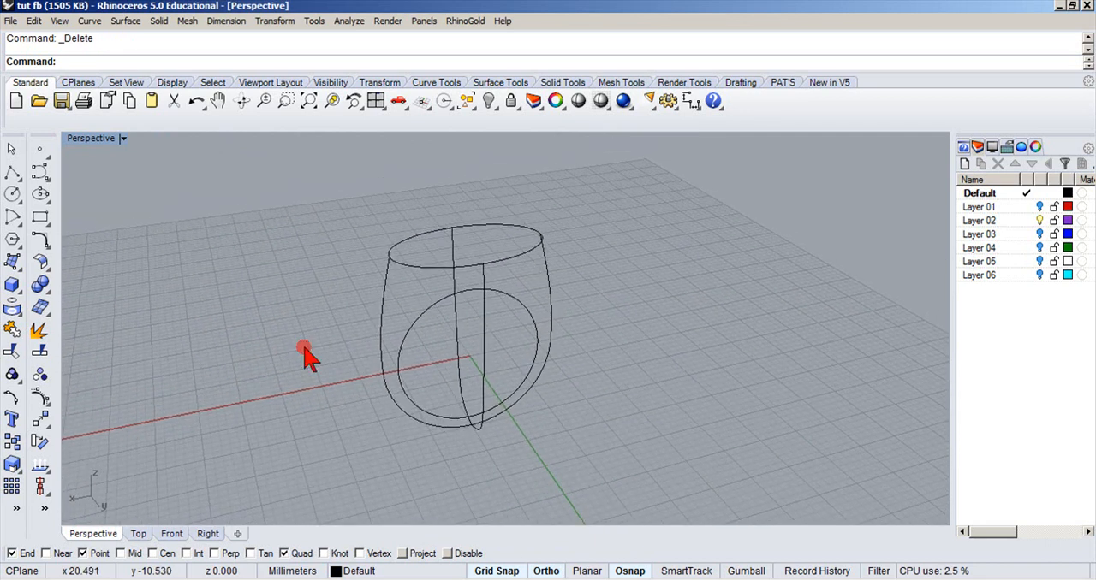
click(41, 287)
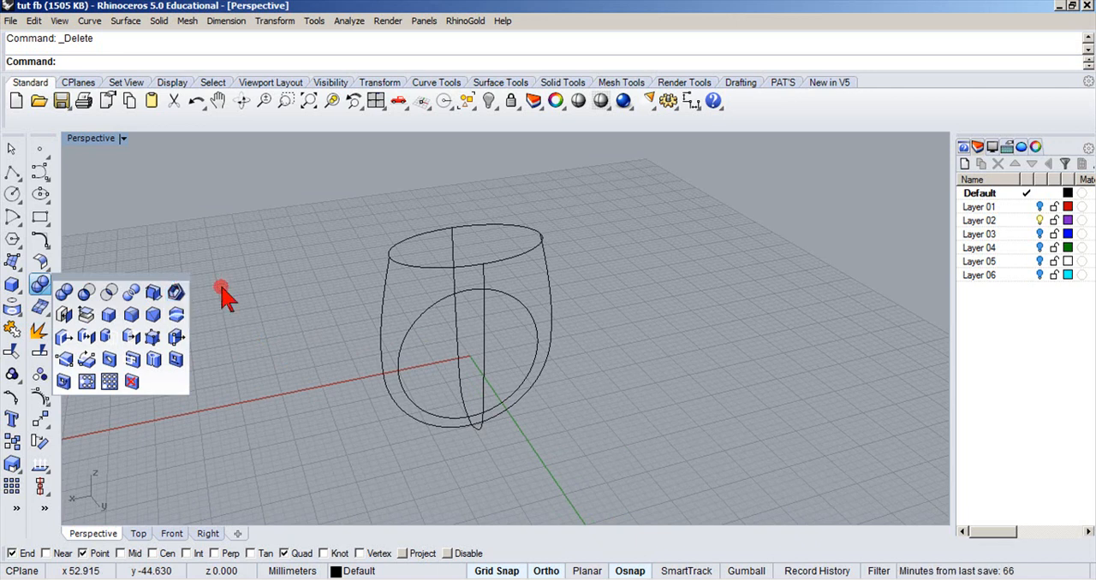
click(231, 251)
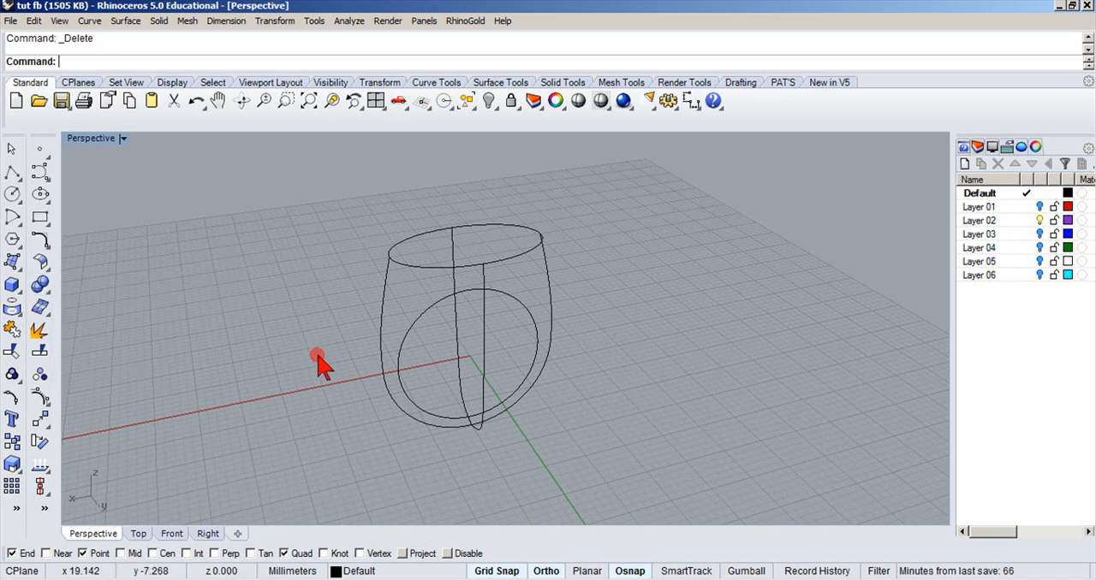